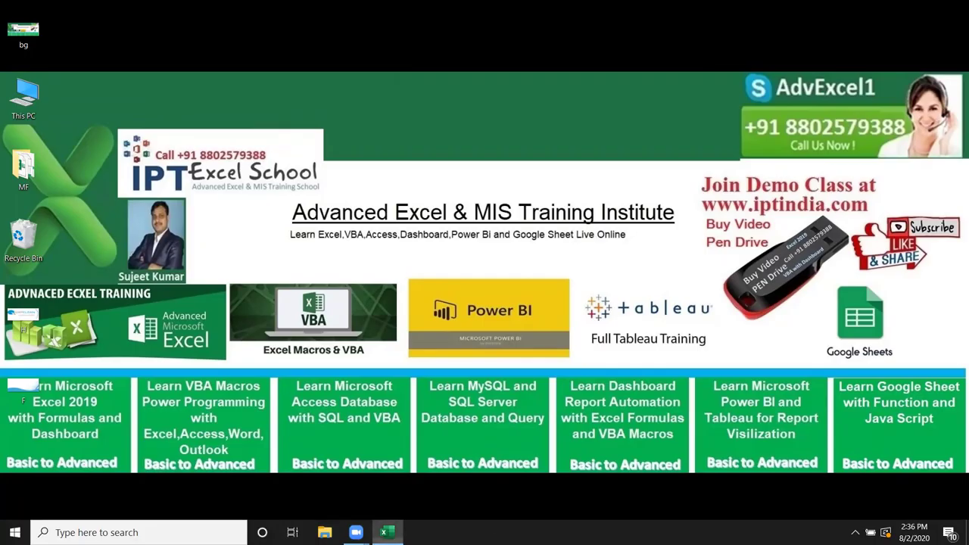
Bring the blank Book1 workbook in Excel to the front from the taskbar.
left_click(384, 532)
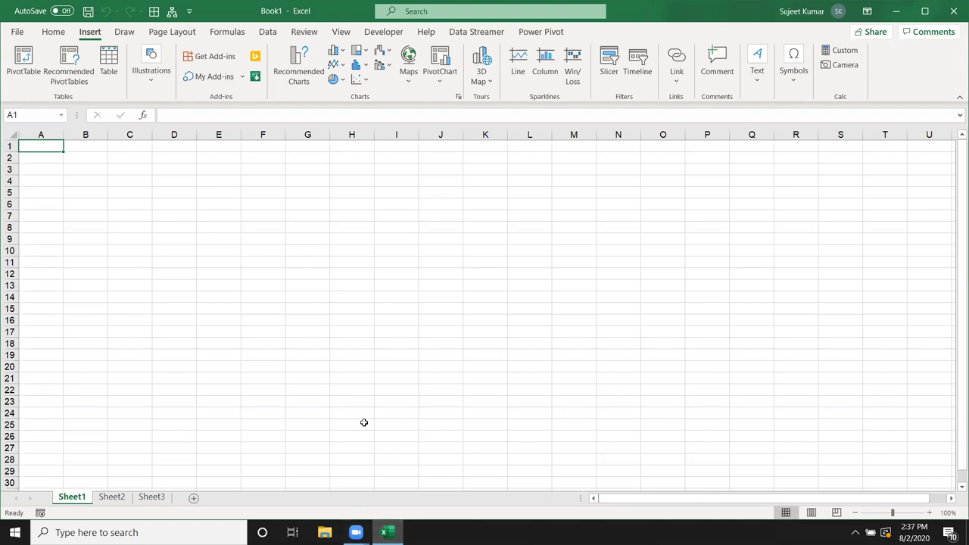
Enter the Name header and Puja in A1:A2, then fill the name list down column A.
type("Name")
key("Return")
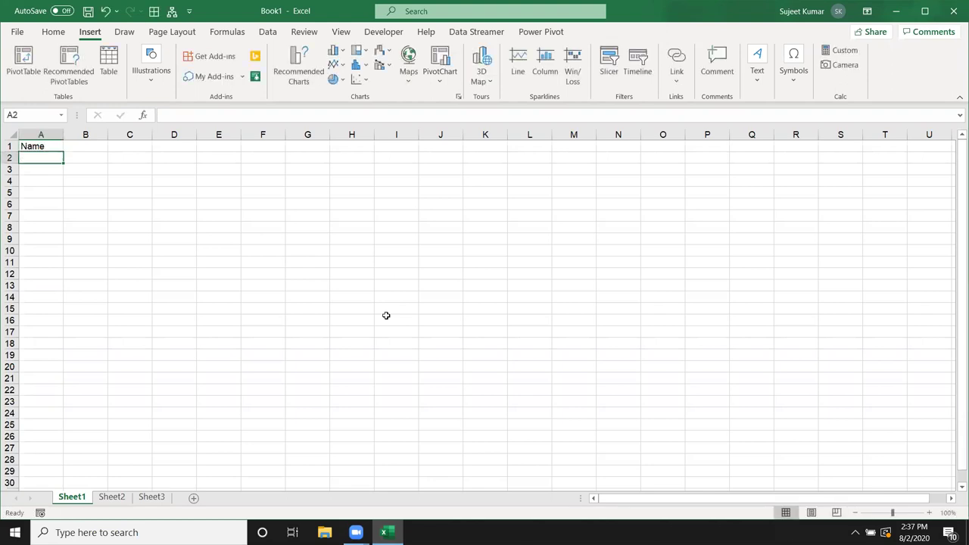
type("Puja")
key("Return")
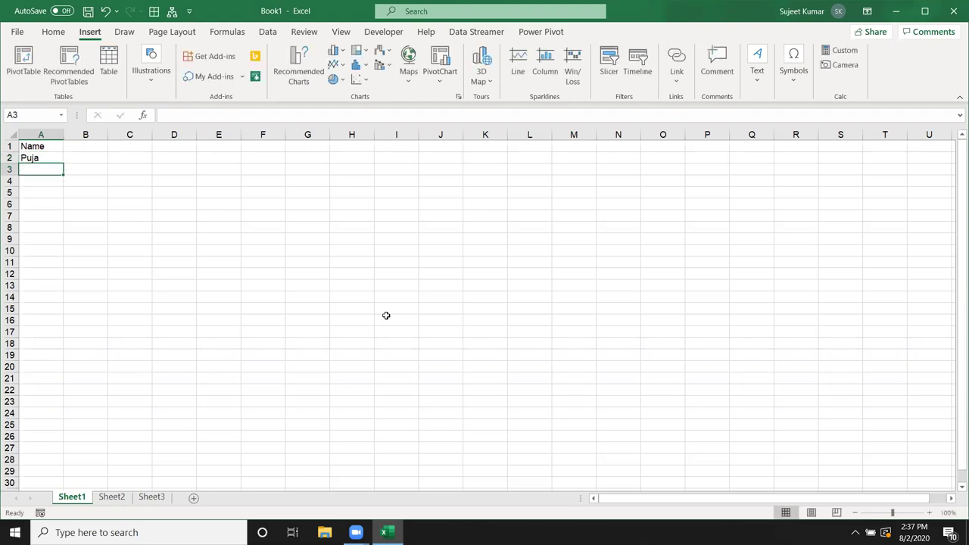
left_click(48, 158)
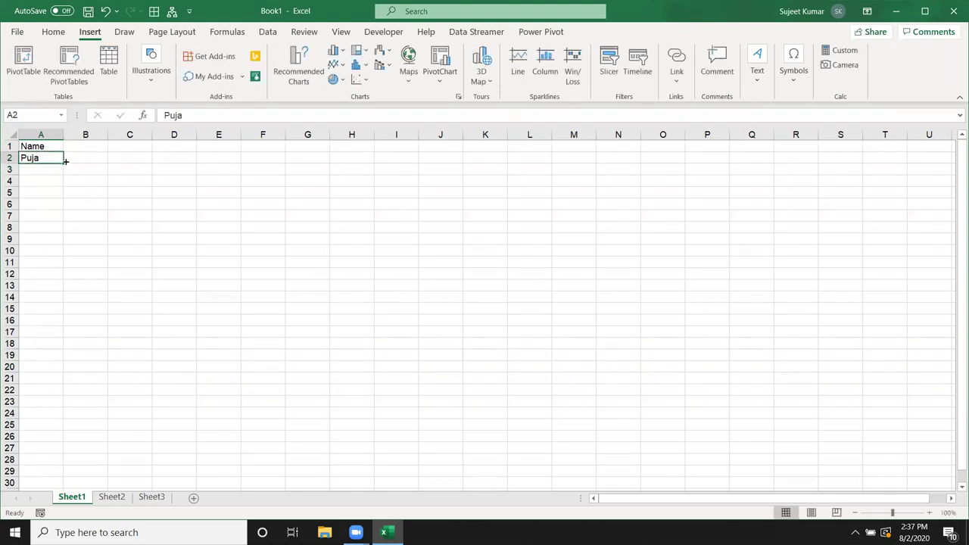
left_click_drag(65, 161, 75, 301)
Enter Jan in B1 and fill the month headers across to Jul in H1.
left_click(85, 147)
type("Jan")
key("Return")
left_click(84, 146)
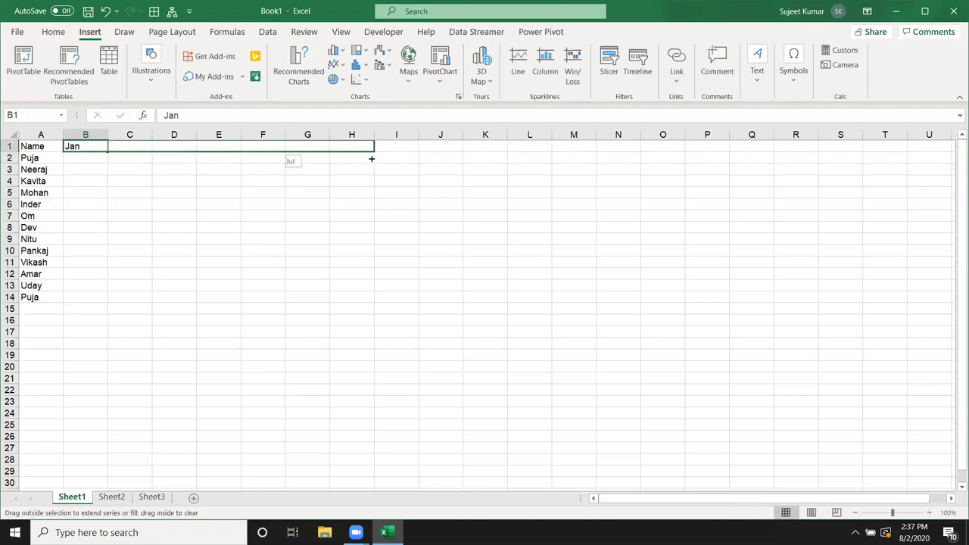
left_click_drag(107, 153, 373, 153)
Enter a RANDBETWEEN random-score formula in B2.
left_click(88, 158)
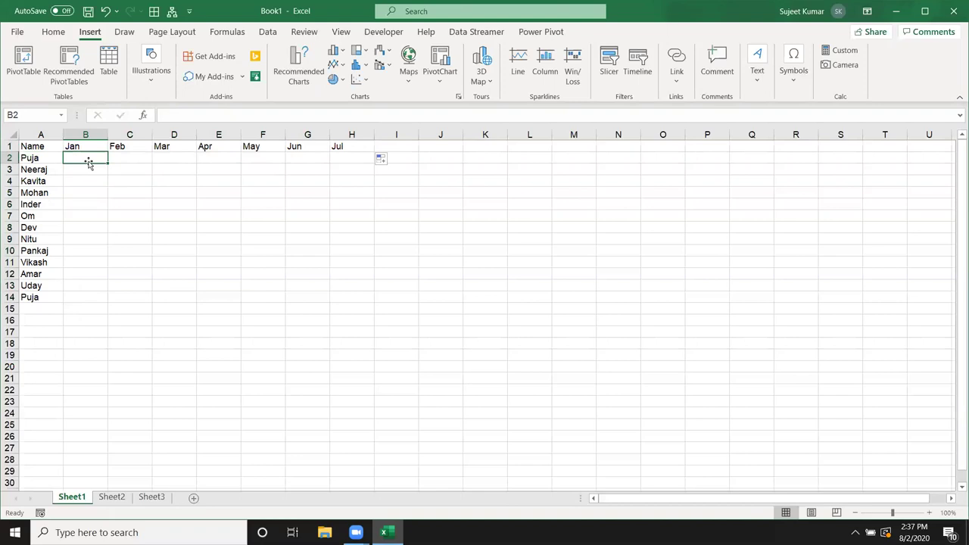
type("=ra")
key("Down")
key("Down")
key("Down")
key("Tab")
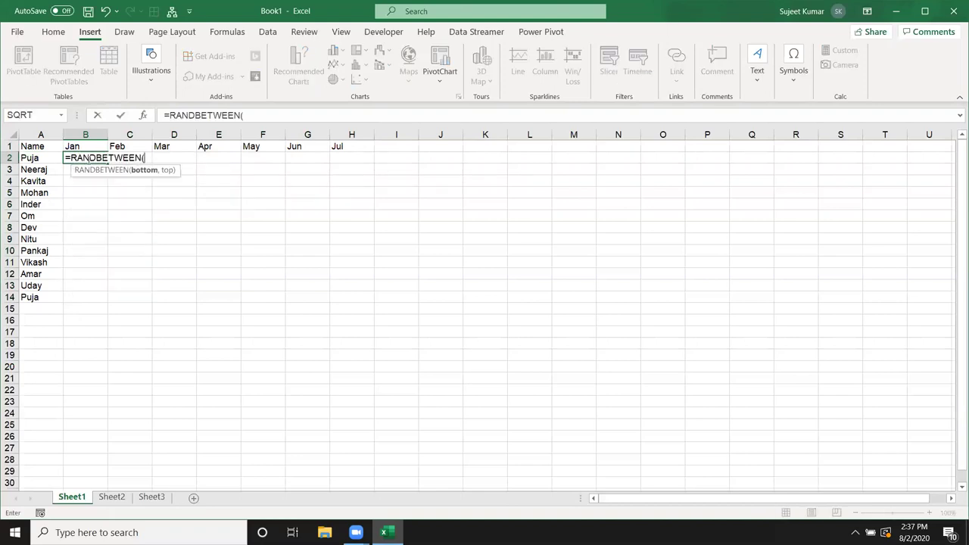
type(",99")
key("Return")
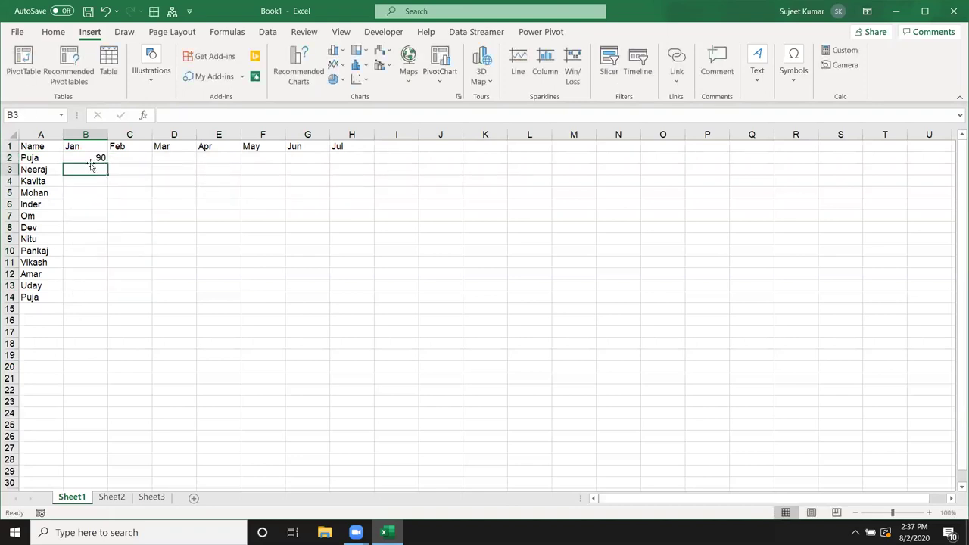
Fill the random formula through B2:H13 and delete the duplicate name in A14.
mouse_move(90, 162)
left_mouse_down()
mouse_move(368, 258)
mouse_move(368, 270)
left_mouse_up()
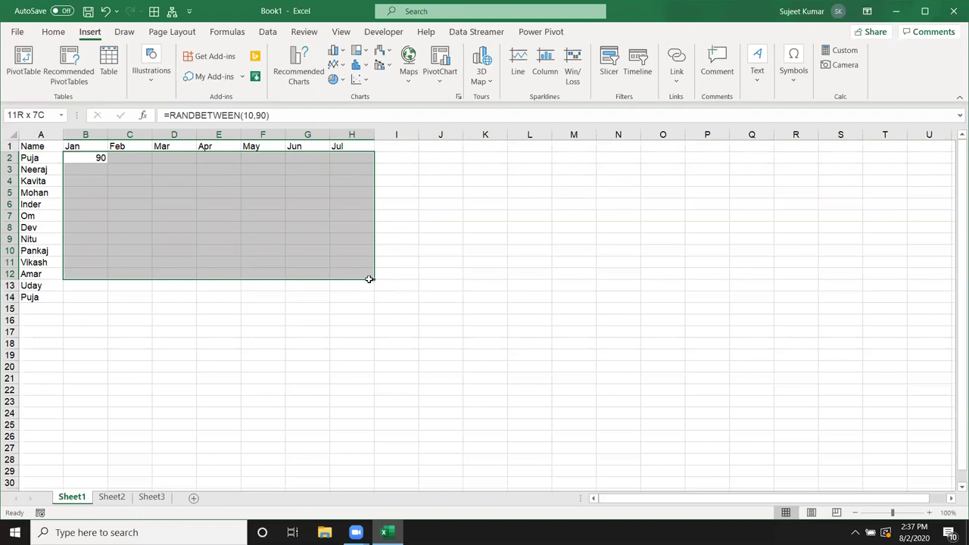
left_click_drag(369, 279, 367, 284)
key("ctrl+v")
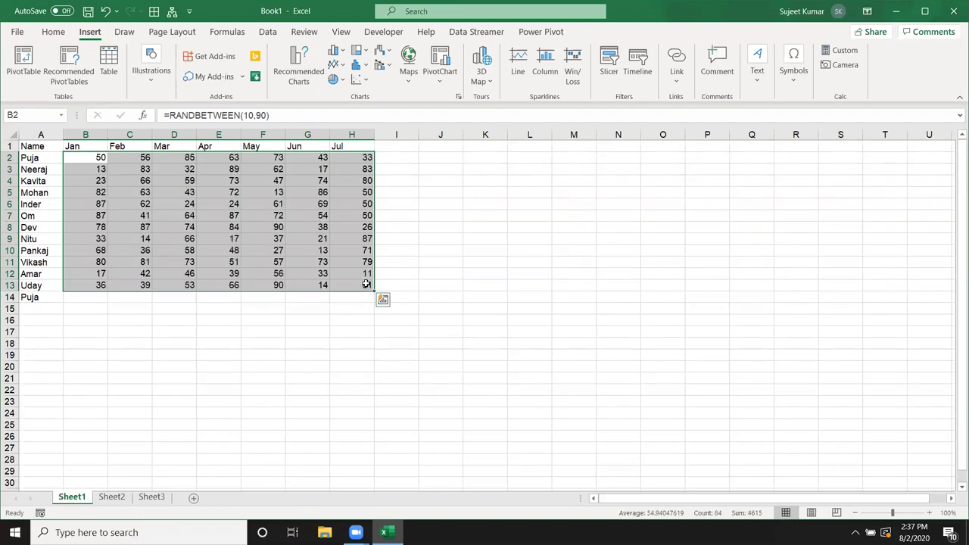
left_click(45, 296)
key("Delete")
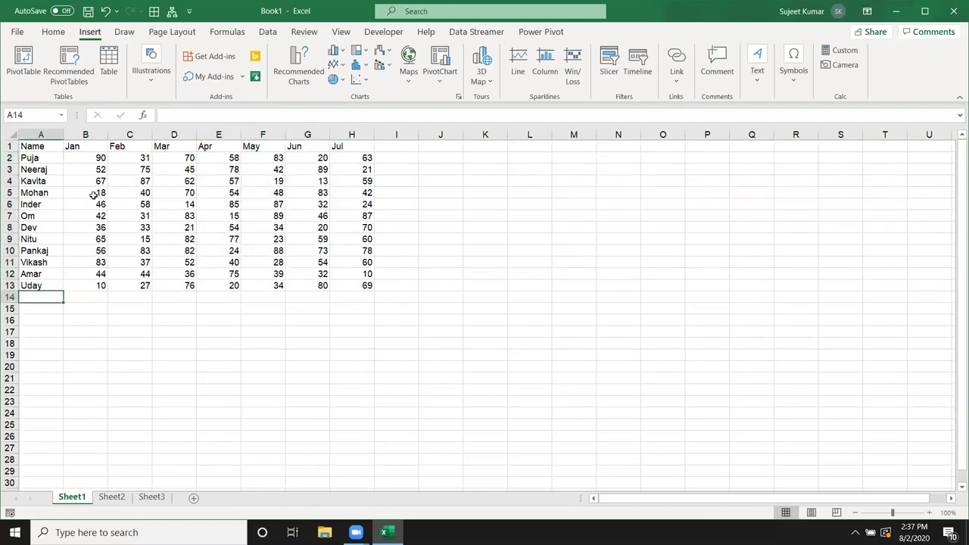
Paste B2:H13 over itself as fixed values, then select the table A1:H13.
mouse_move(96, 157)
left_mouse_down()
mouse_move(332, 279)
mouse_move(371, 289)
left_mouse_up()
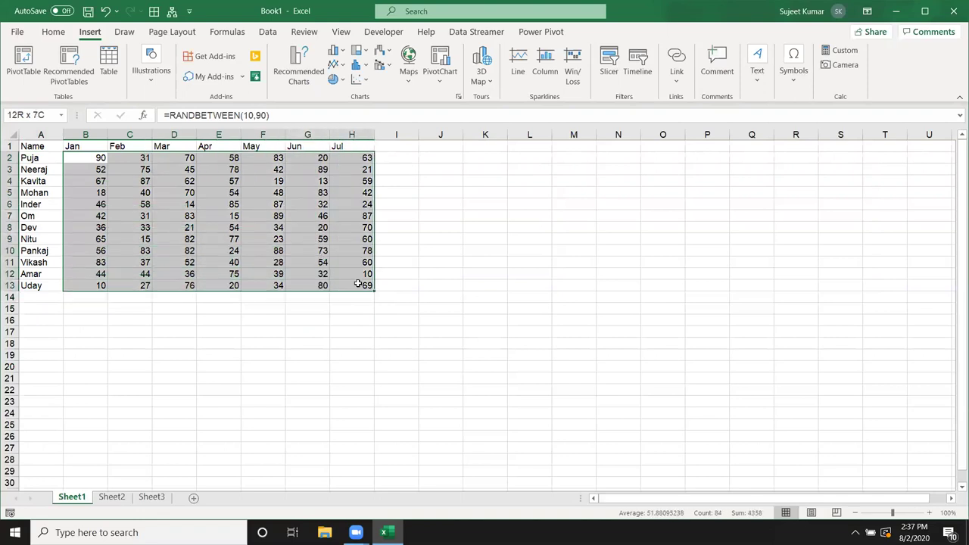
key("ctrl+c")
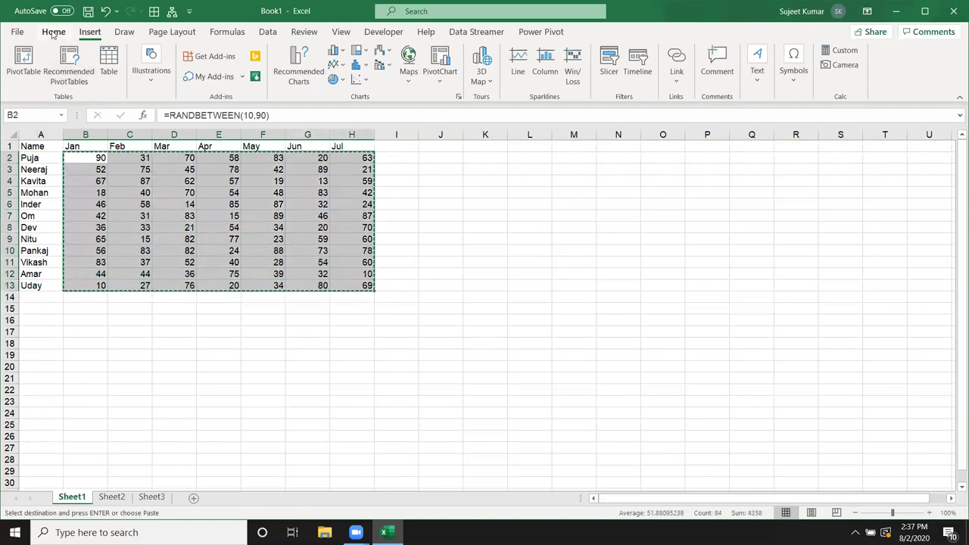
left_click(53, 31)
left_click(18, 82)
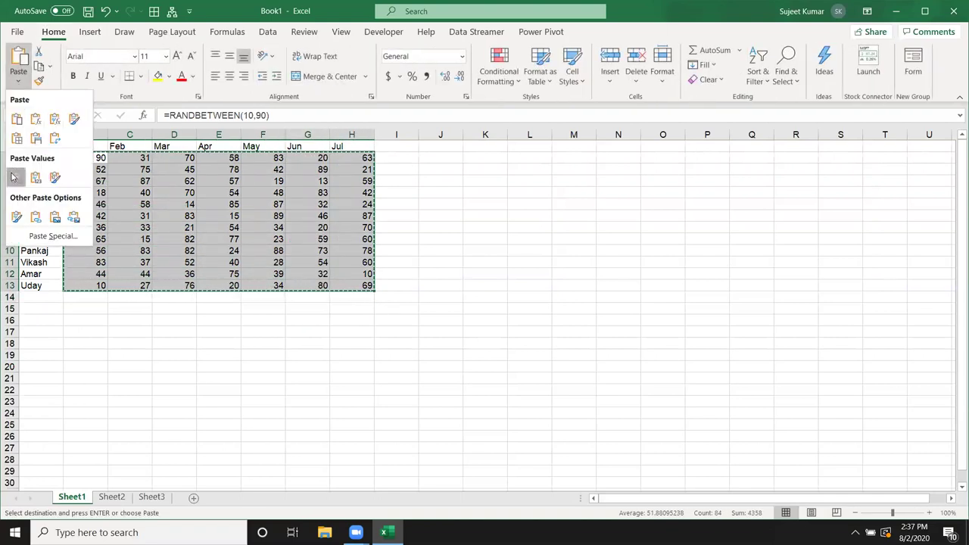
left_click(16, 176)
key("Escape")
left_click_drag(30, 146, 371, 288)
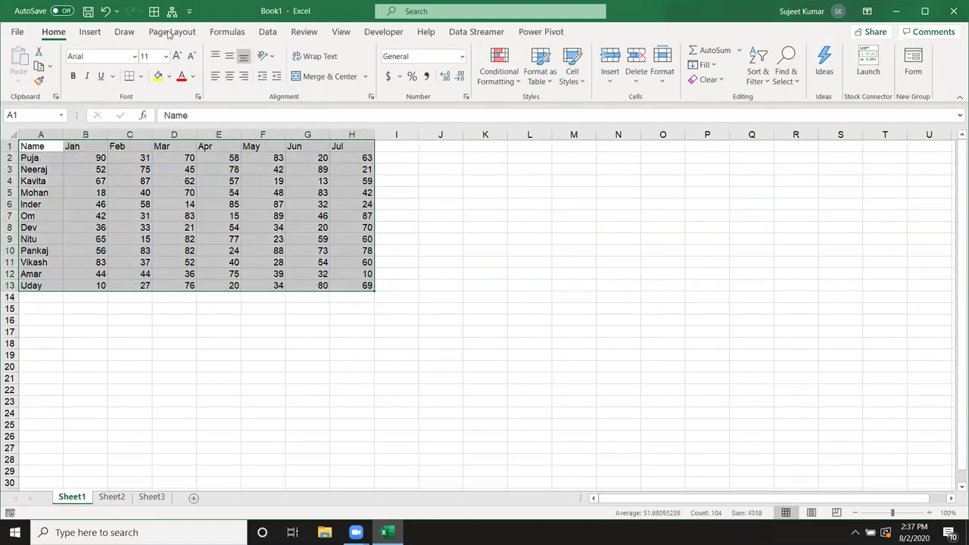
left_click(91, 32)
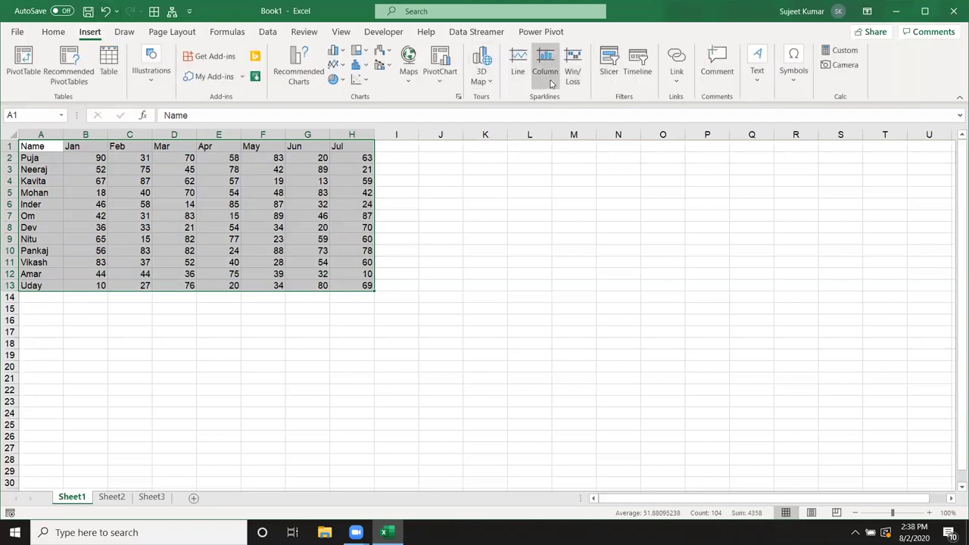
left_click(367, 66)
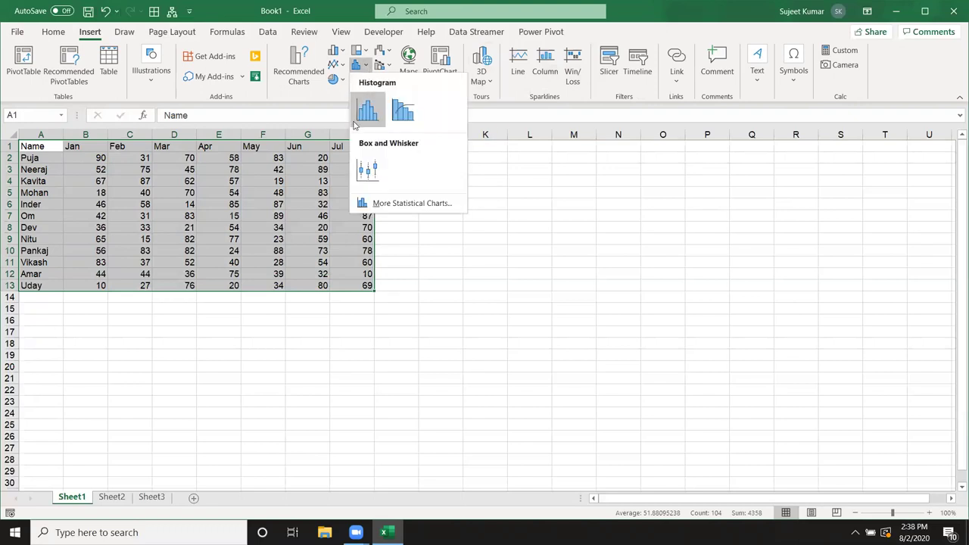
left_click(334, 54)
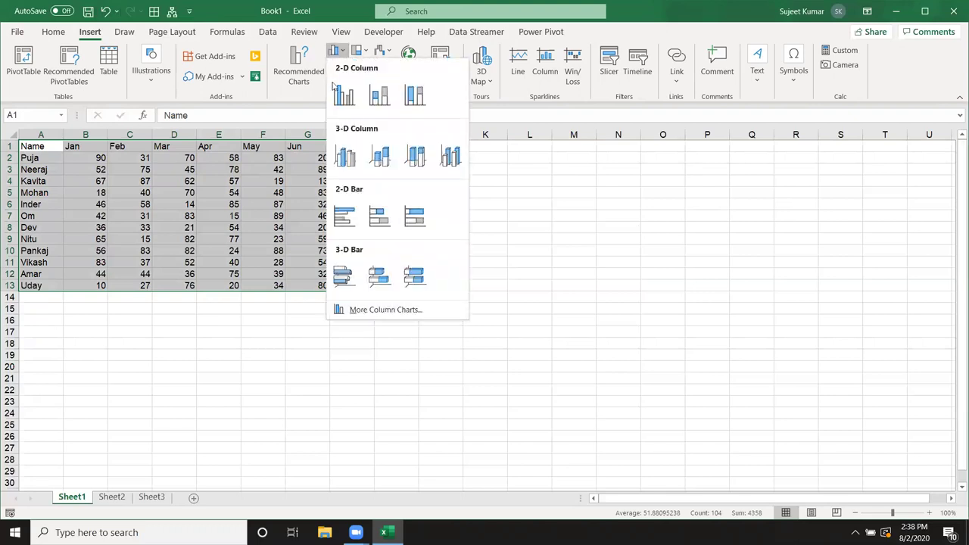
left_click(341, 99)
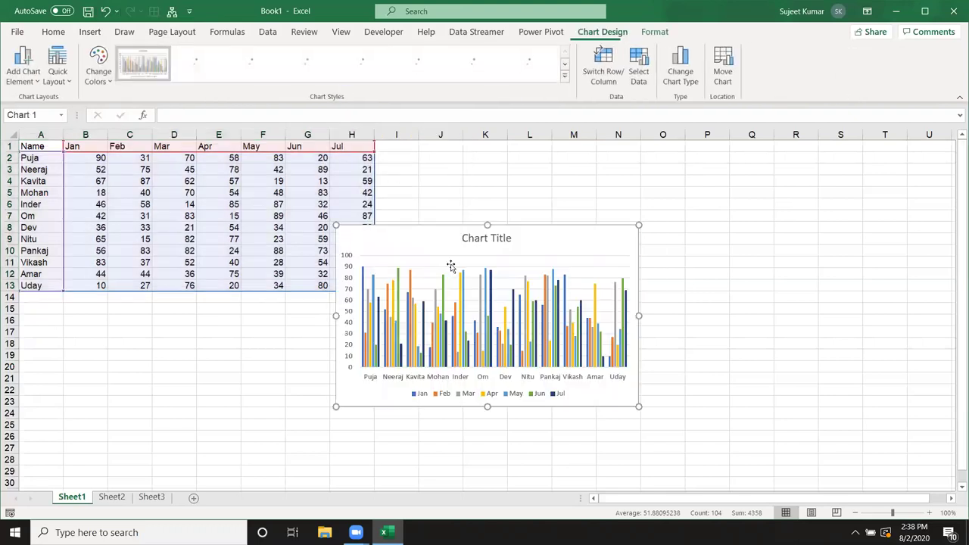
left_click_drag(465, 234, 488, 160)
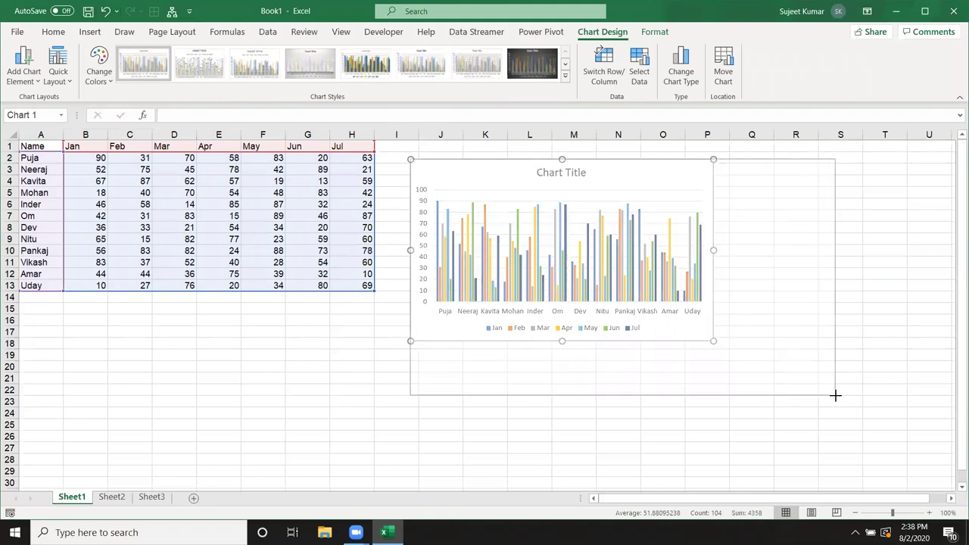
left_click_drag(717, 342, 837, 397)
mouse_move(838, 279)
left_mouse_down()
mouse_move(931, 285)
mouse_move(905, 293)
mouse_move(880, 279)
left_mouse_up()
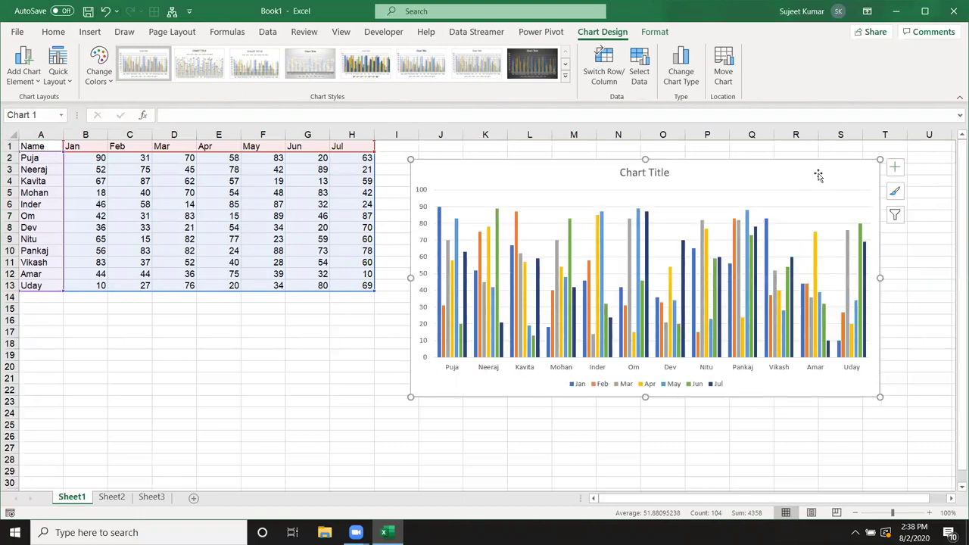
key("Delete")
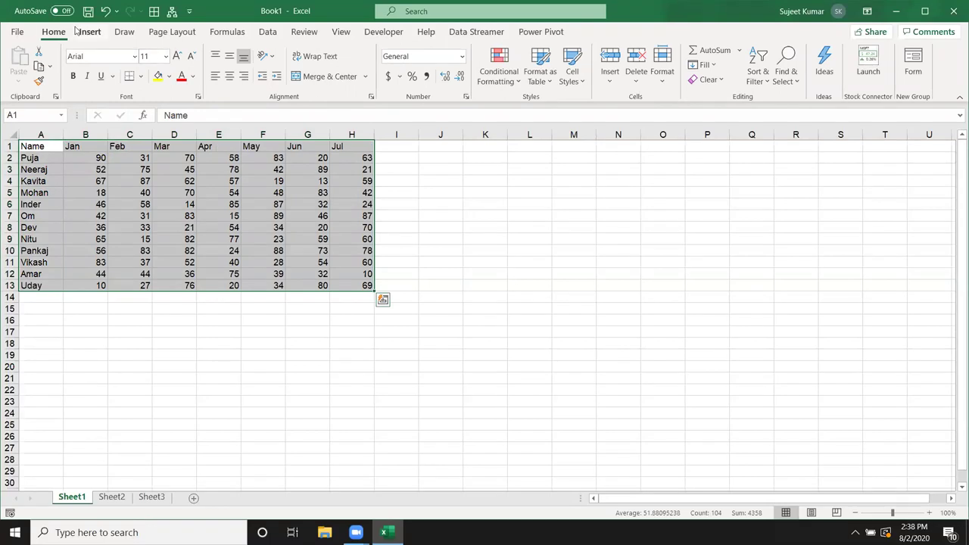
left_click(90, 31)
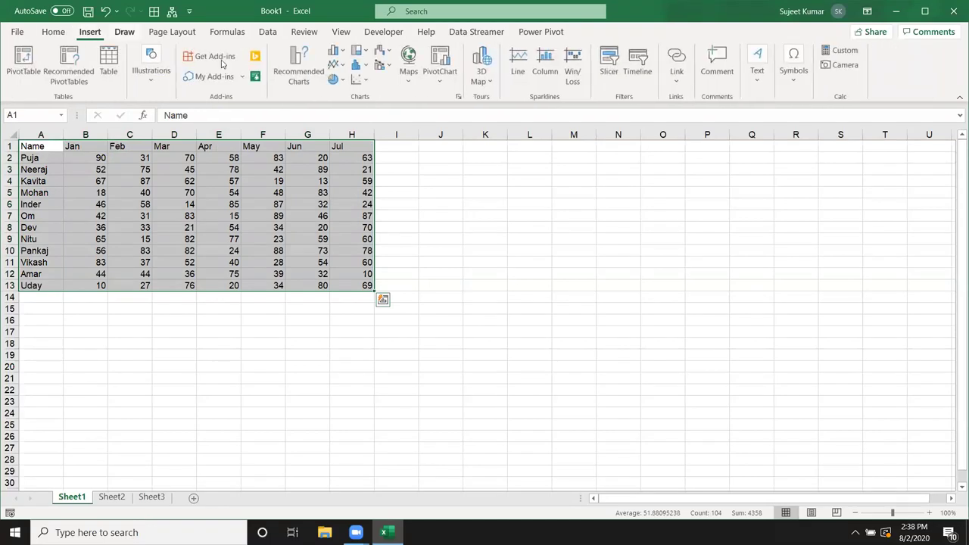
left_click(336, 51)
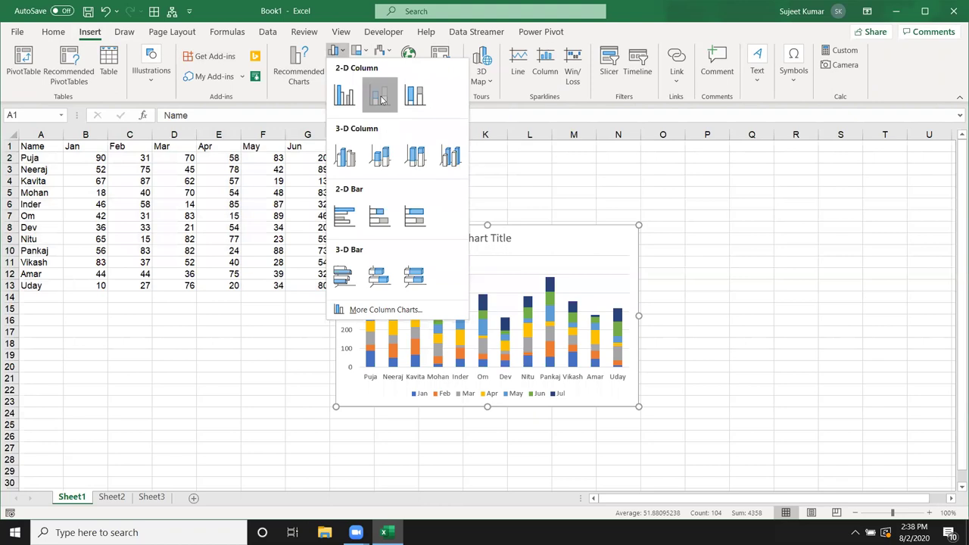
left_click(381, 97)
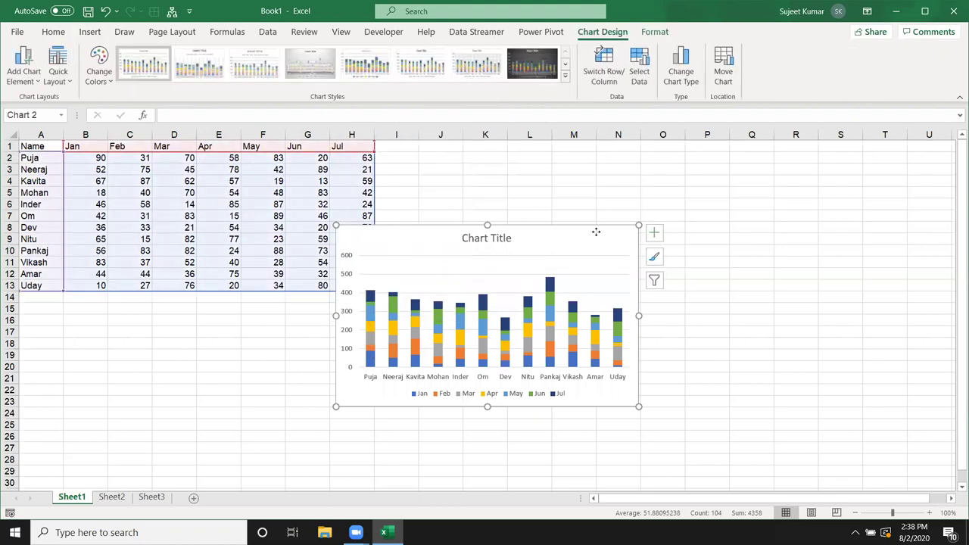
key("Delete")
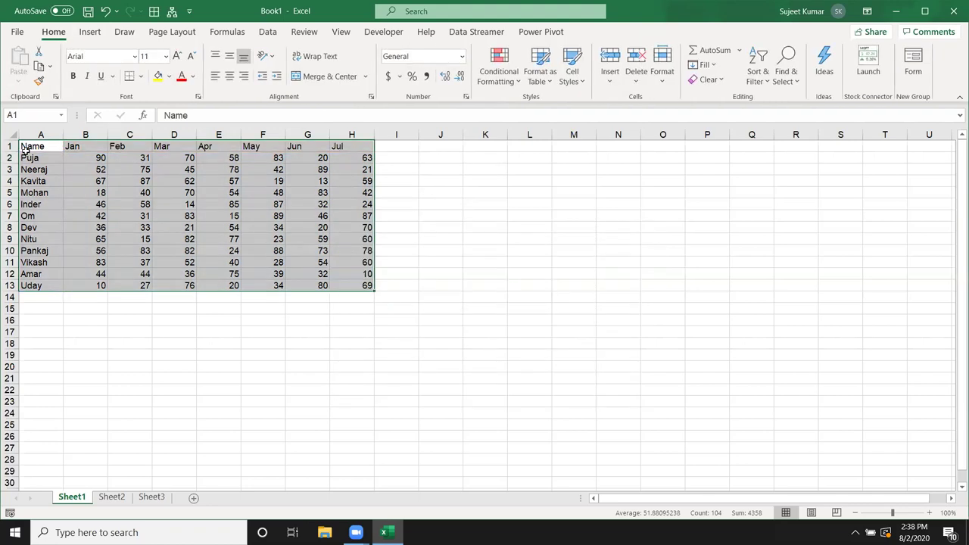
left_click_drag(31, 157, 33, 165)
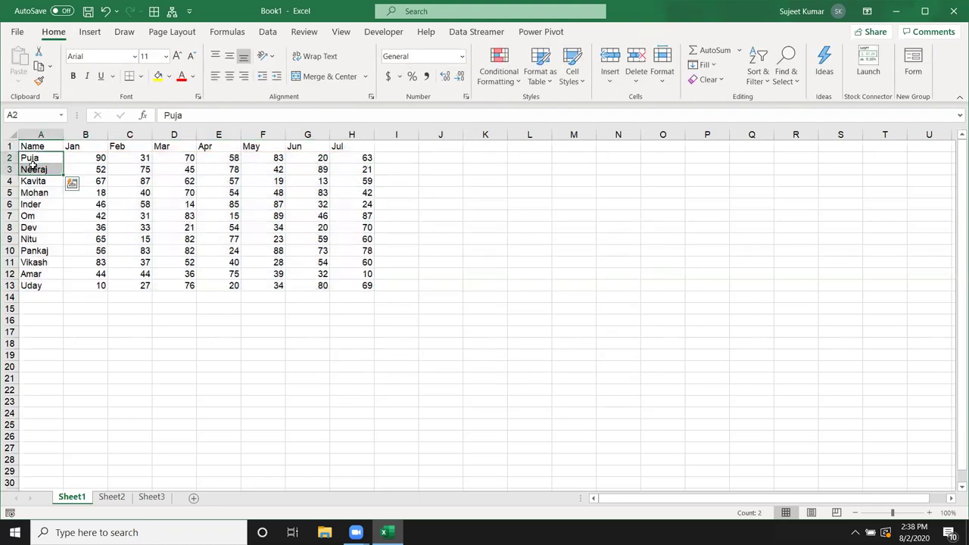
left_click_drag(88, 159, 263, 158)
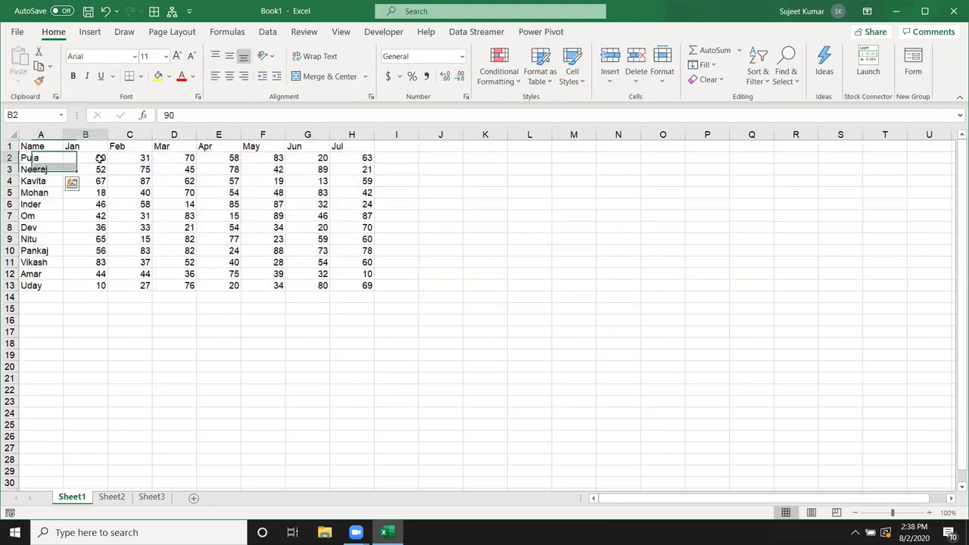
mouse_move(42, 146)
left_mouse_down()
mouse_move(342, 166)
mouse_move(355, 158)
left_mouse_up()
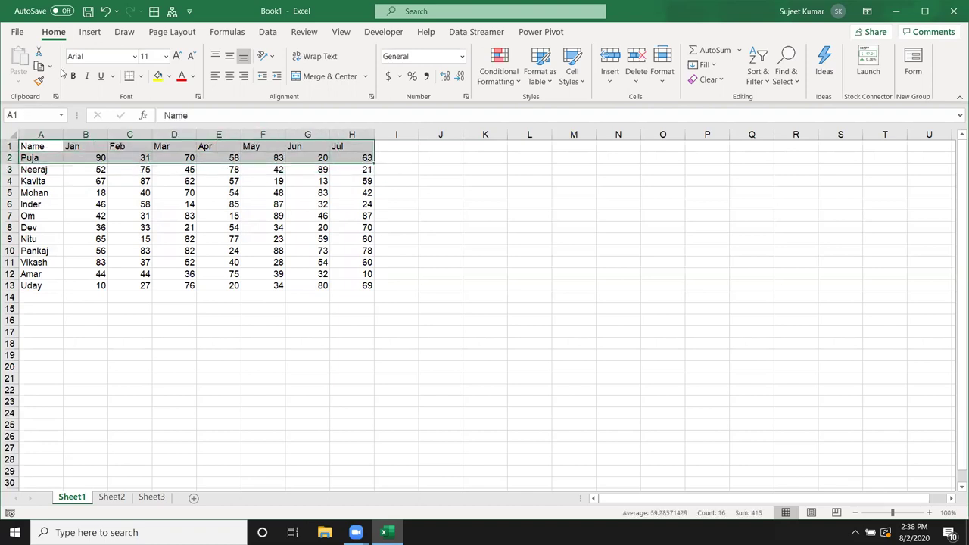
left_click(91, 31)
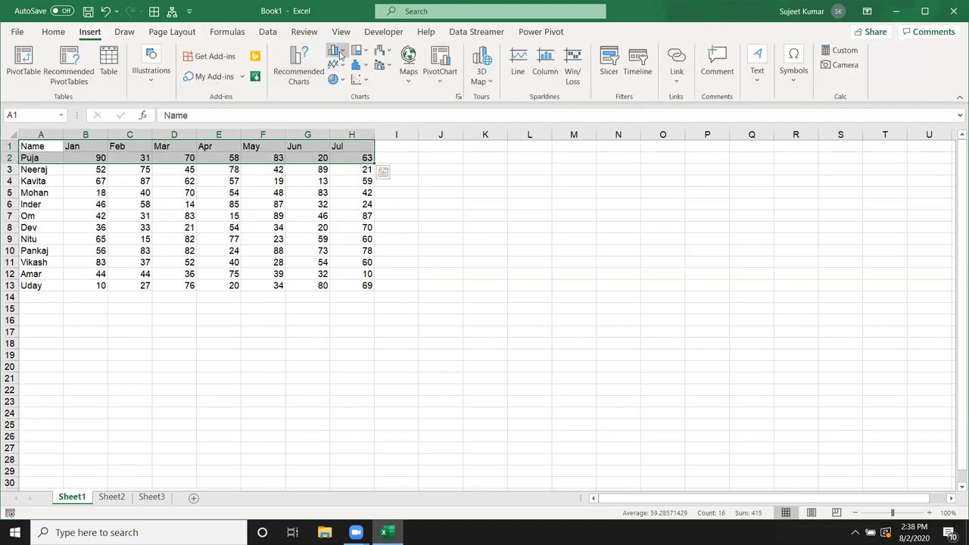
left_click(358, 66)
left_click(340, 95)
left_click_drag(384, 239, 500, 179)
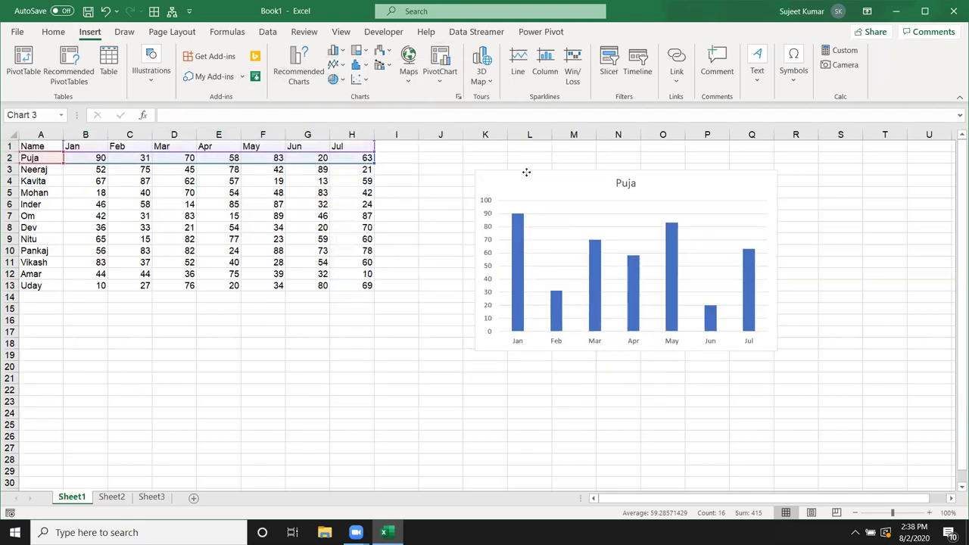
left_click_drag(42, 145, 329, 149)
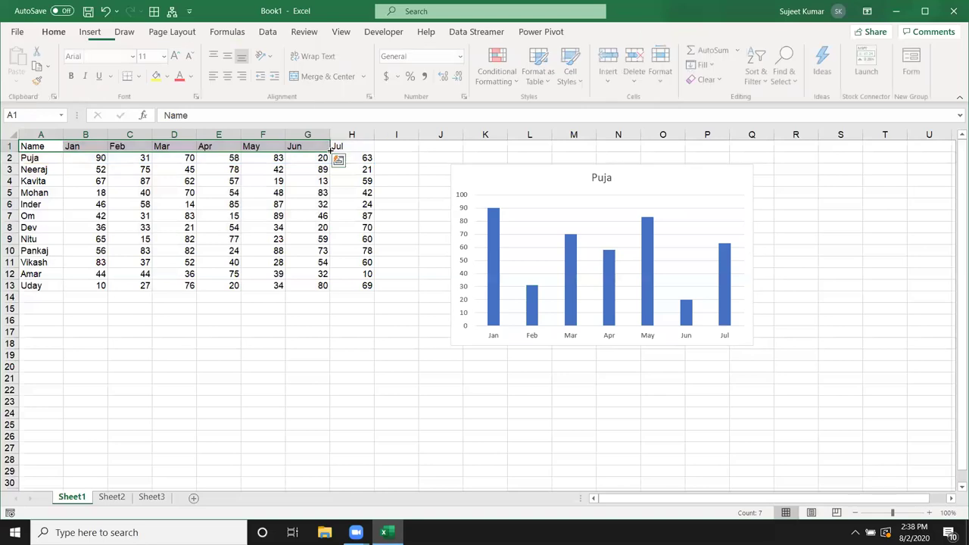
left_click_drag(42, 159, 30, 285)
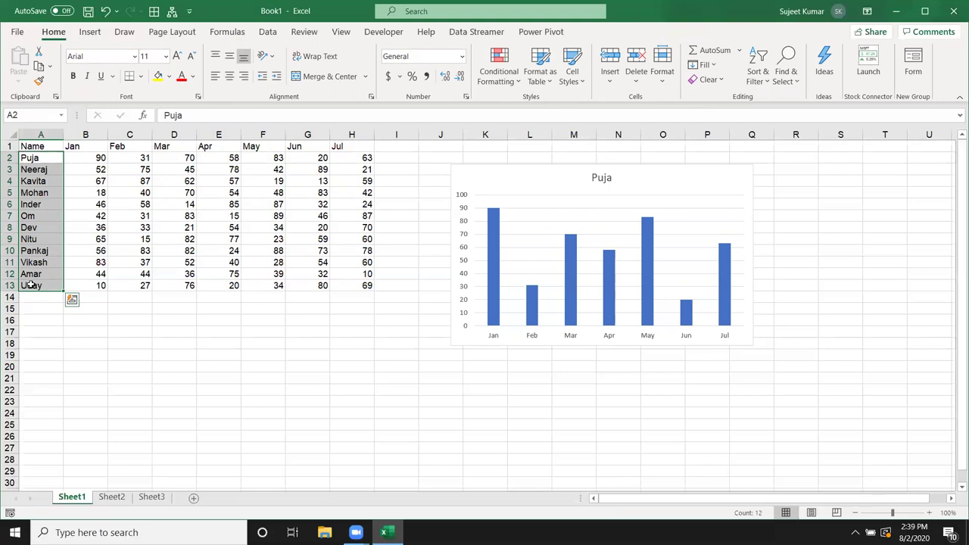
left_click(517, 187)
key("Delete")
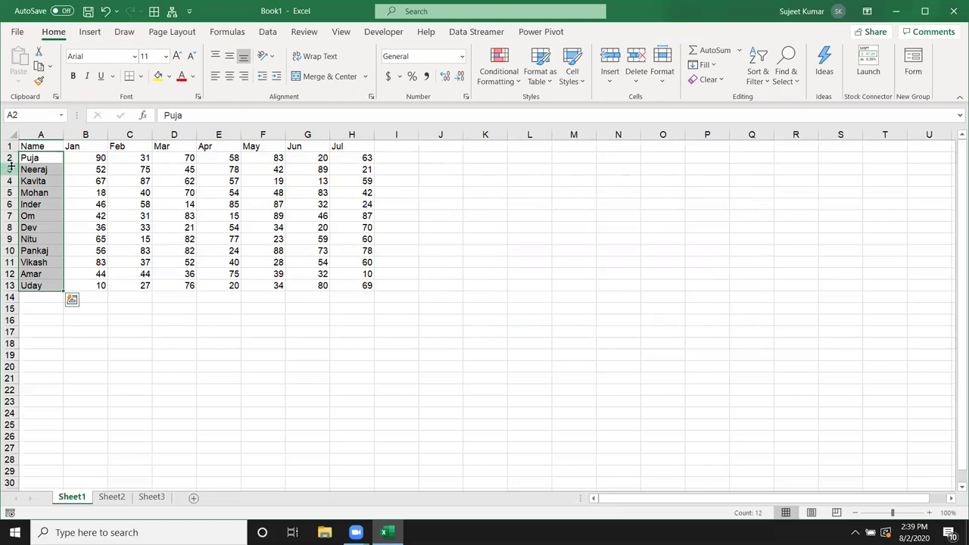
Copy the Name/Jan–Jul header row A1:H1 into row 17.
left_click_drag(42, 147, 338, 145)
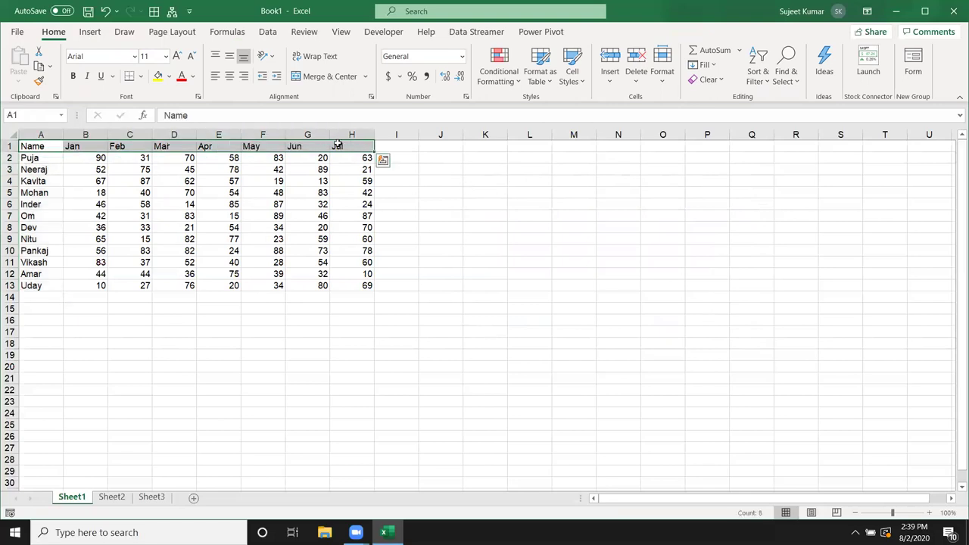
key("ctrl+c")
left_click(51, 332)
key("ctrl+v")
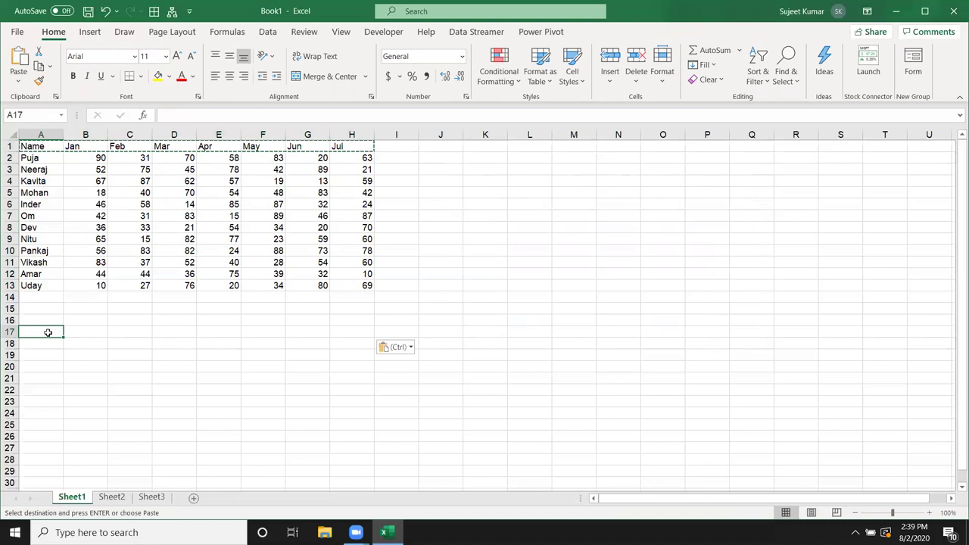
key("Escape")
left_click_drag(40, 156, 267, 159)
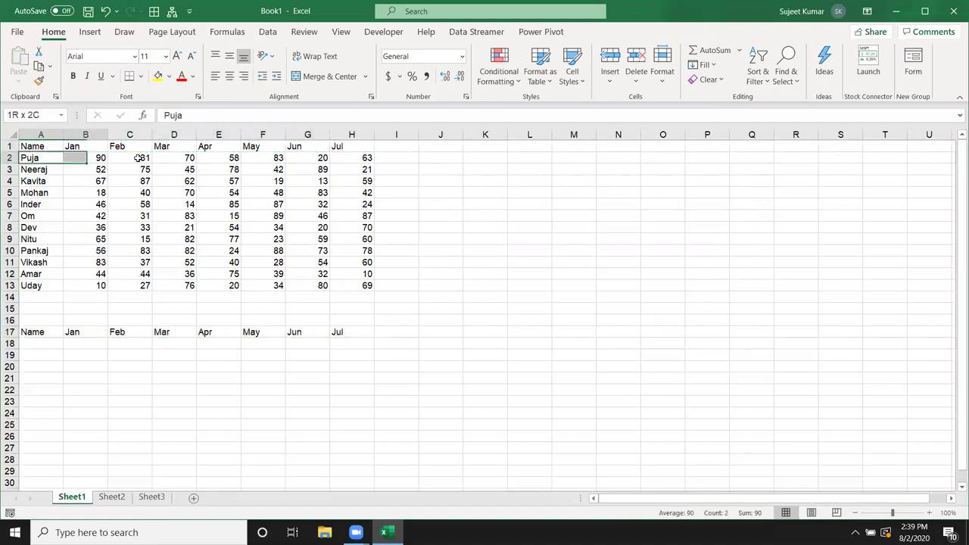
Put index 1 in A16 and an OFFSET formula in A18 using A1 and A16.
left_click(41, 318)
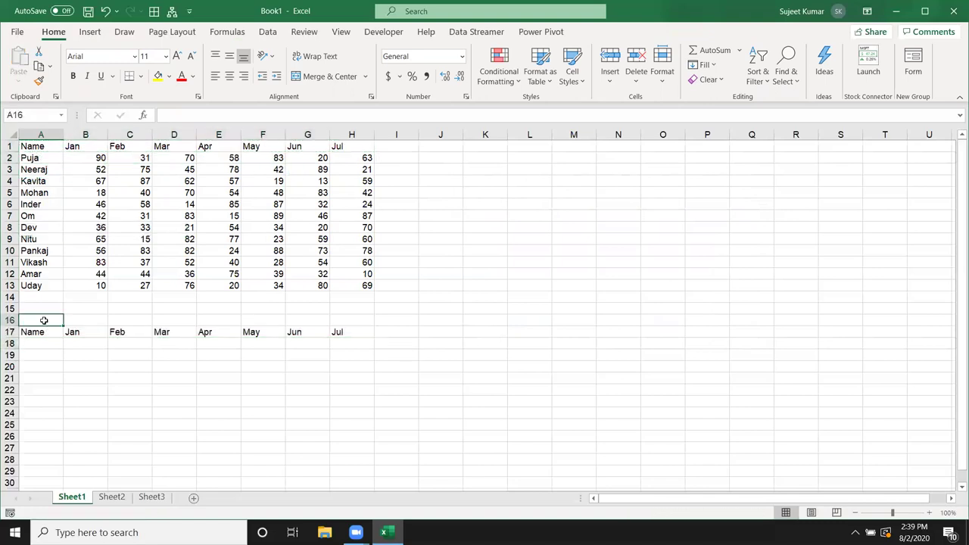
type("4")
key("BackSpace")
type("1")
key("Return")
key("Return")
type("=off")
key("Tab")
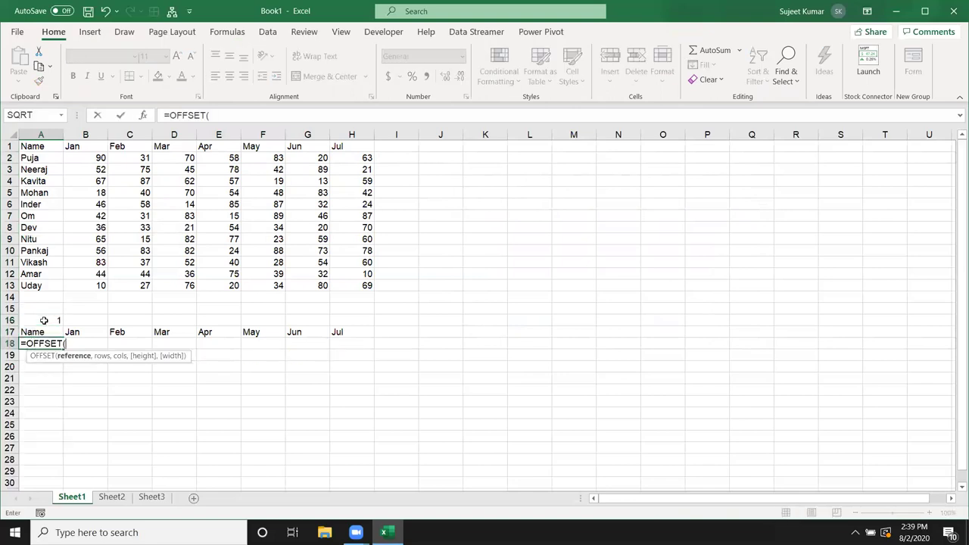
left_click(24, 146)
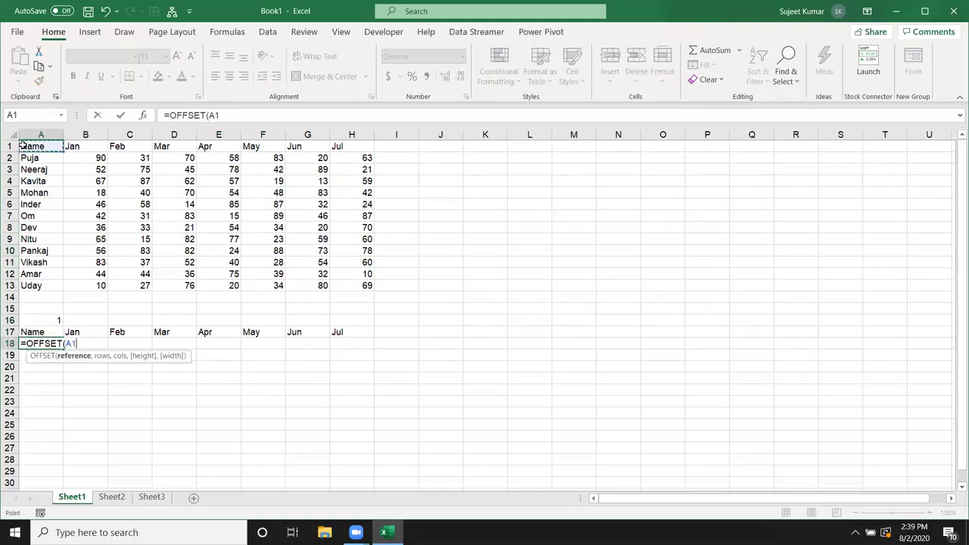
type(",")
left_click(51, 320)
type(",0")
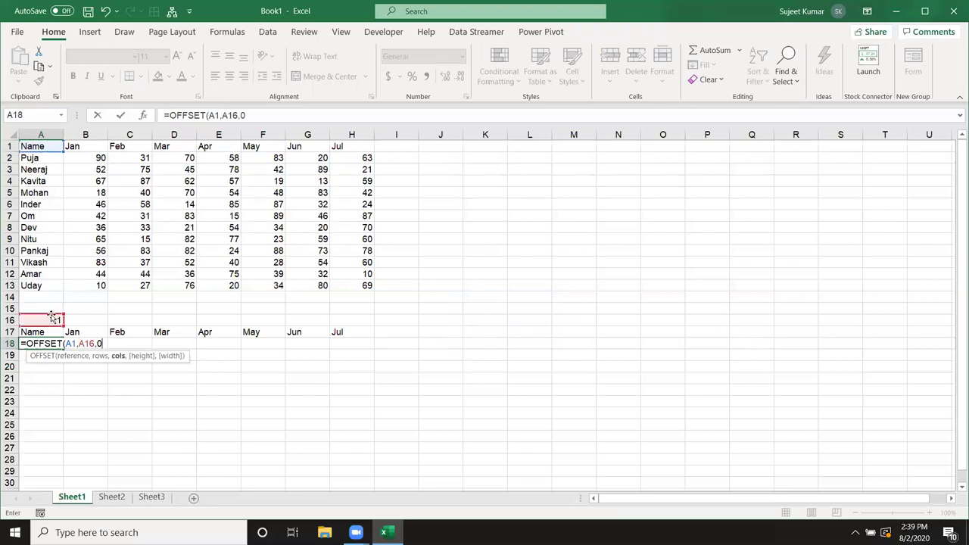
key("Return")
Make the A16 reference absolute and fill the OFFSET formula across A18:H18.
double_click(62, 344)
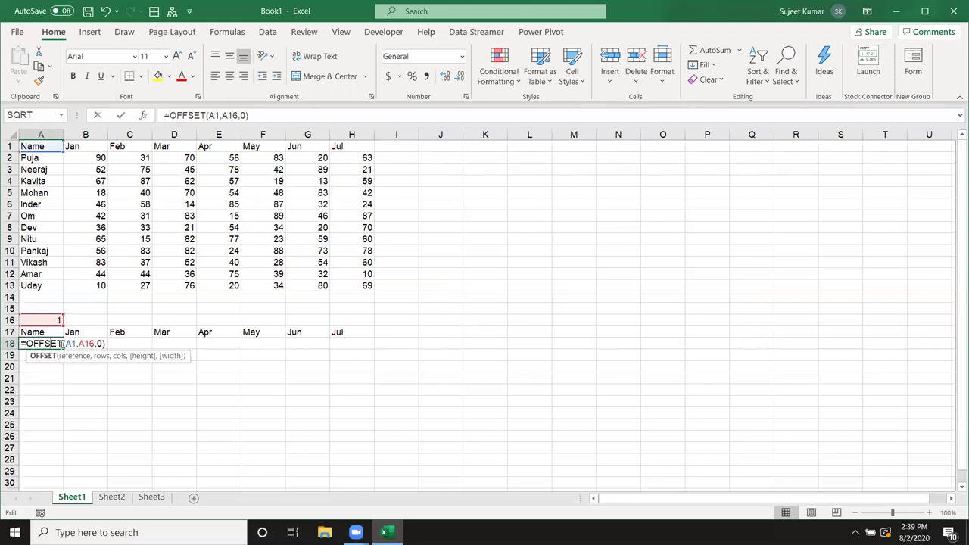
left_click(90, 344)
key("F4")
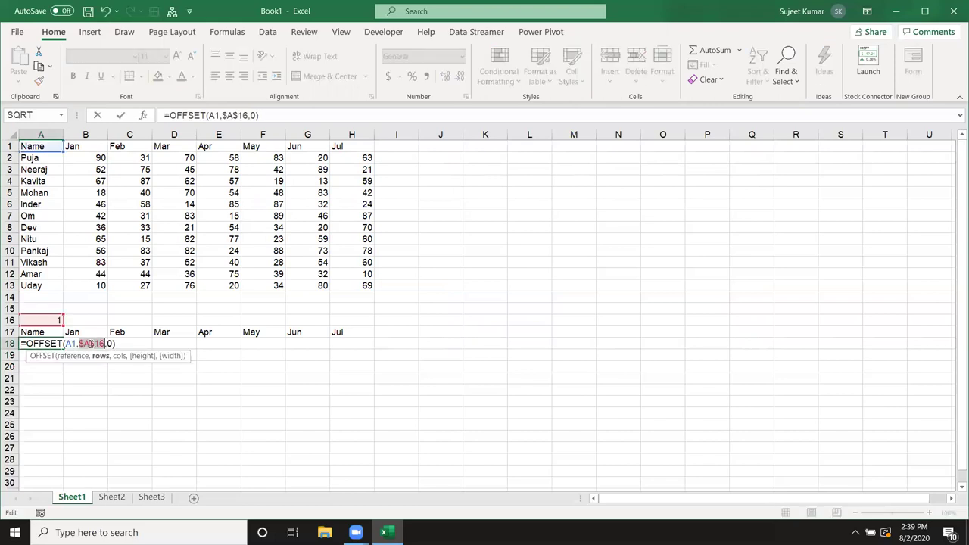
key("Return")
left_click_drag(61, 344, 89, 343)
key("shift+Right")
key("shift+Right")
key("shift+Right")
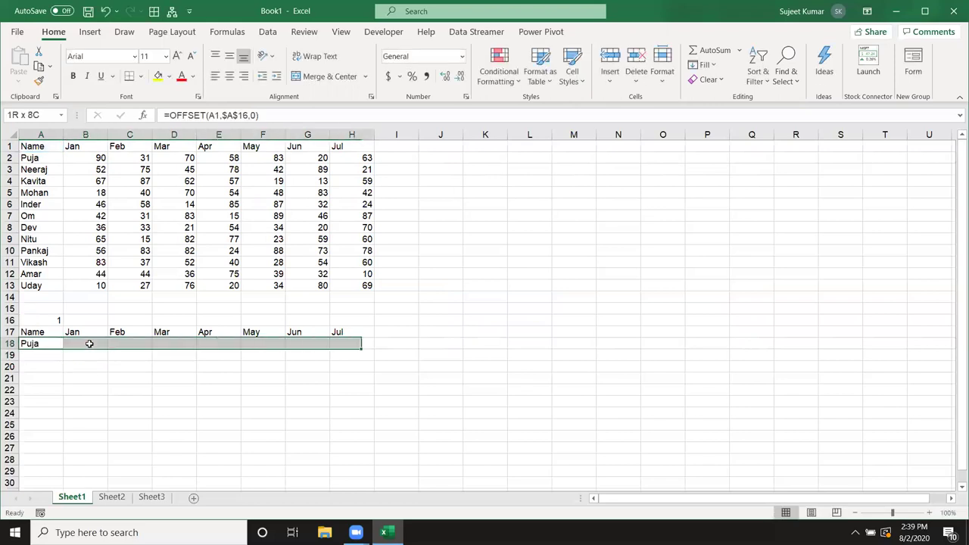
key("ctrl+r")
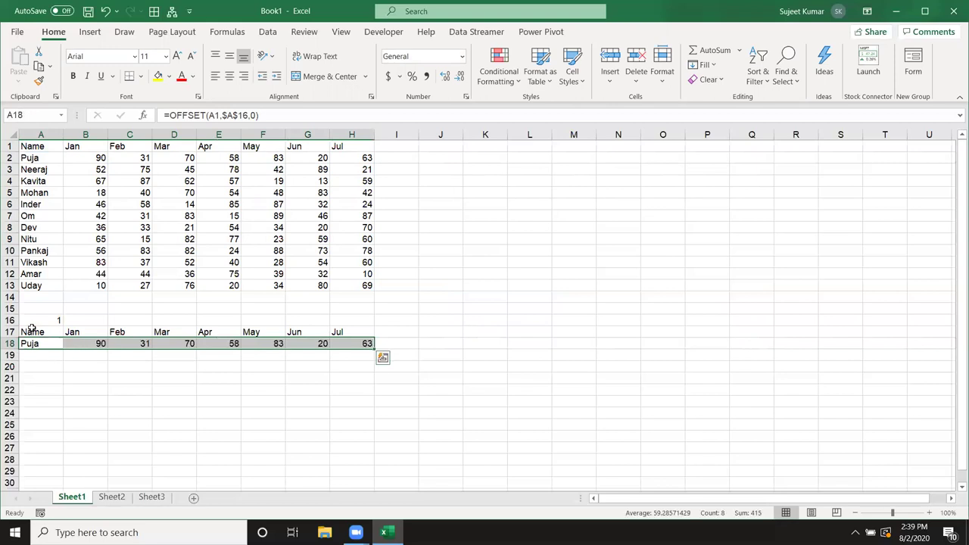
Step the A16 index through 2, 3, 4 and 5, ending on Inder's scores.
left_click(35, 318)
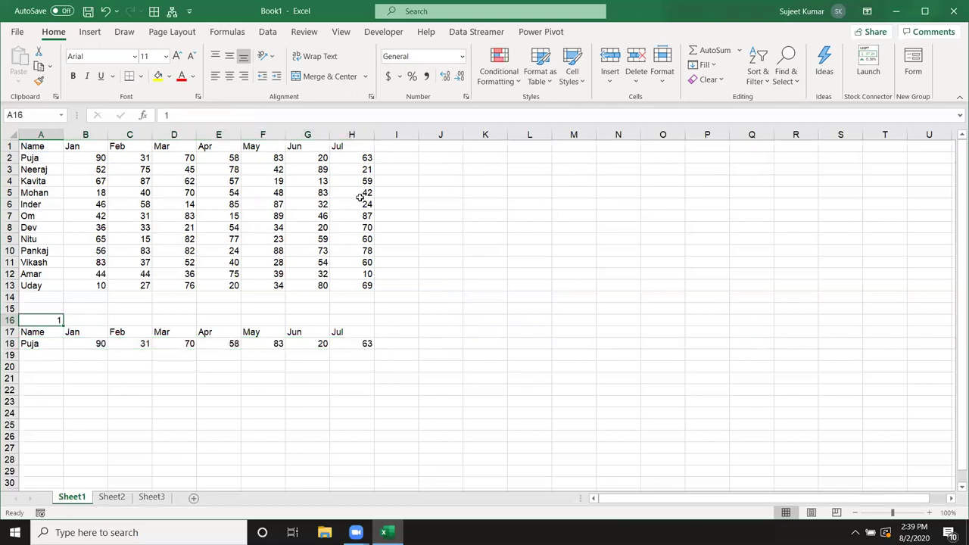
type("2")
key("Return")
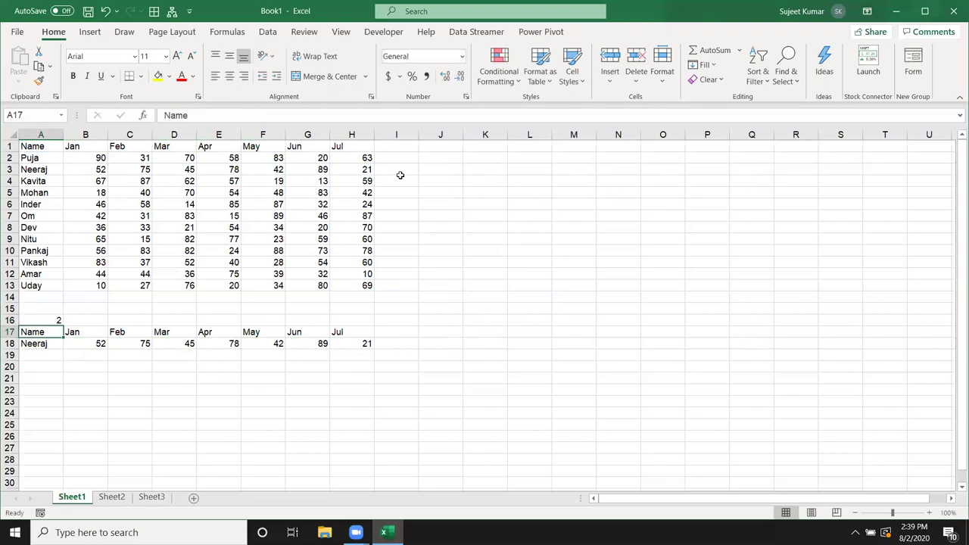
key("Up")
type("3")
key("Return")
key("Up")
type("4")
key("Return")
key("Up")
type("5")
key("Return")
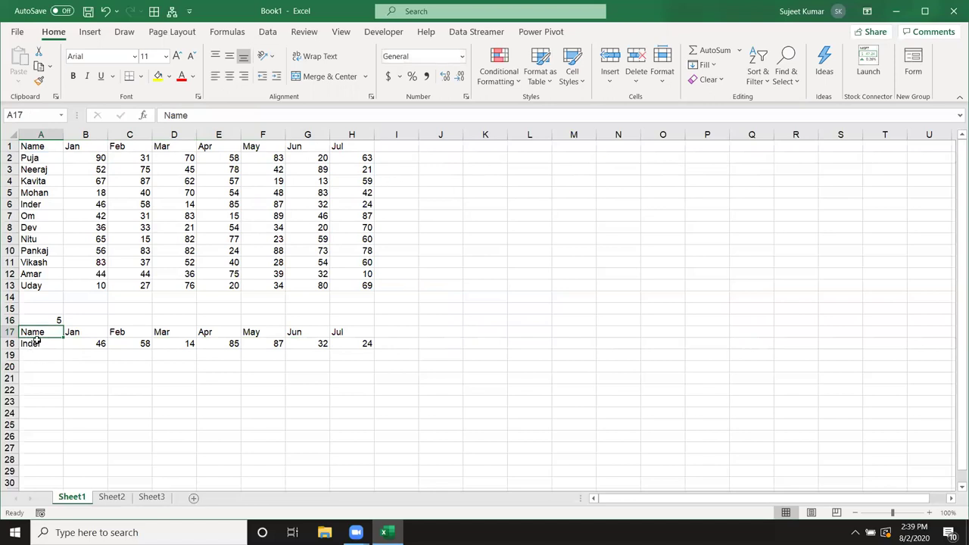
left_click_drag(47, 331, 368, 342)
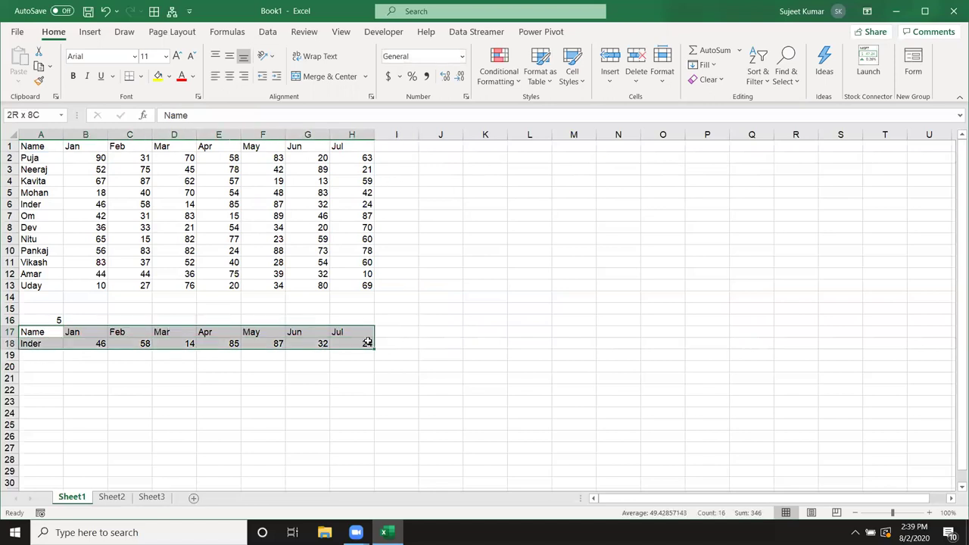
Insert a clustered column chart of rows 17–18 and widen it beside the table.
left_click(90, 32)
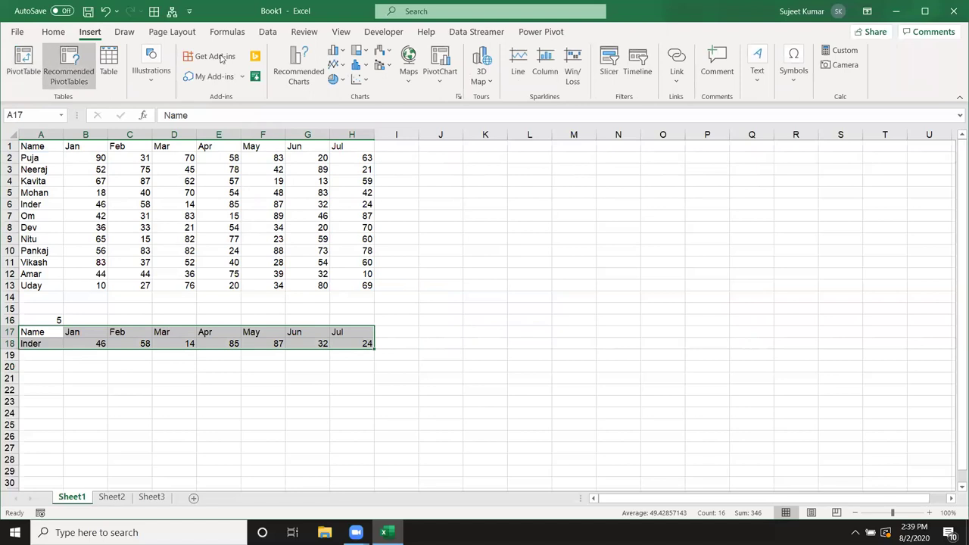
left_click(338, 52)
left_click(341, 96)
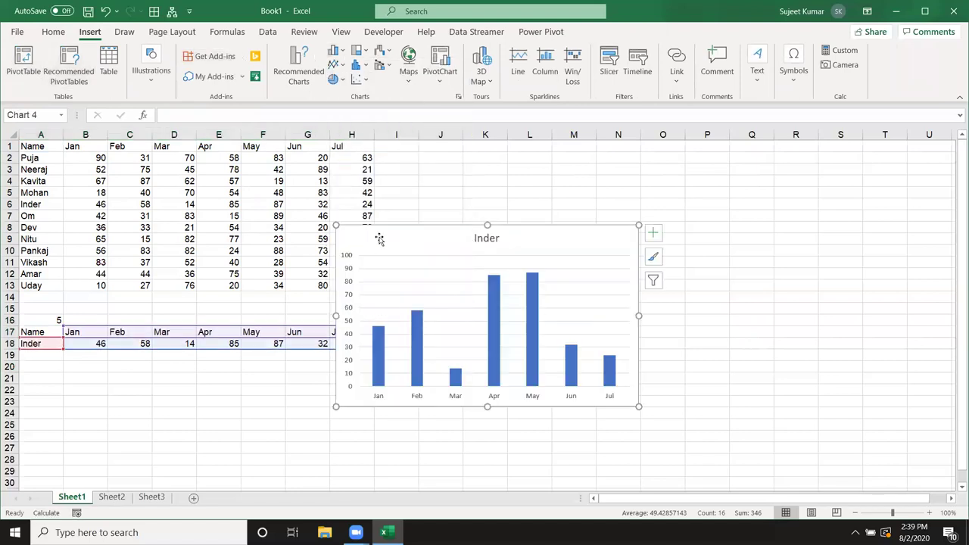
left_click_drag(402, 242, 455, 171)
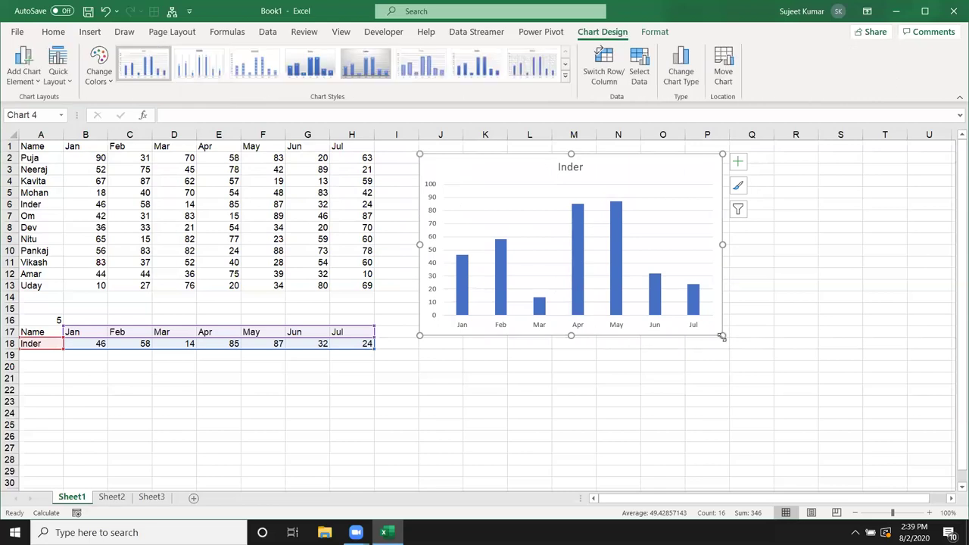
left_click_drag(721, 337, 844, 344)
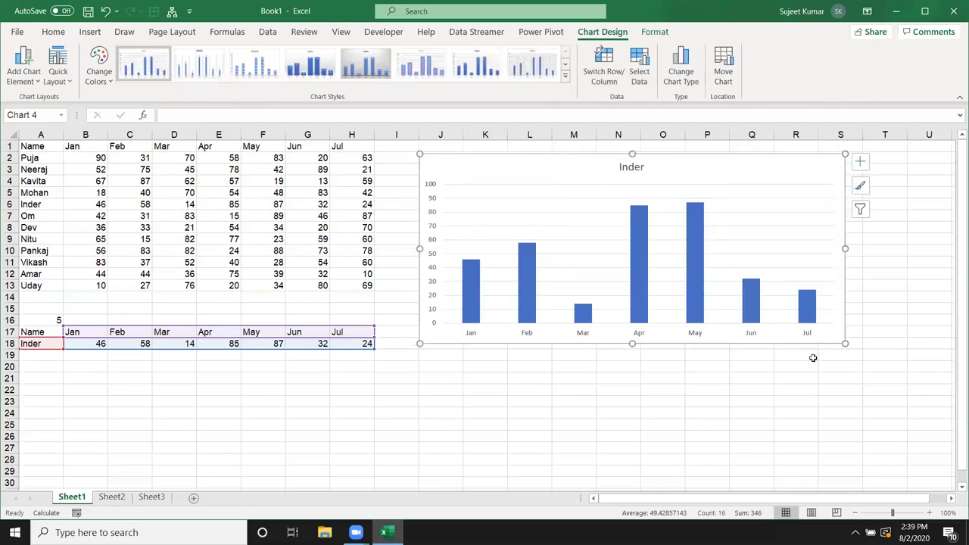
left_click(519, 405)
Change A16 to 1, then 3, then back to 1 so the chart shows Puja.
left_click(35, 319)
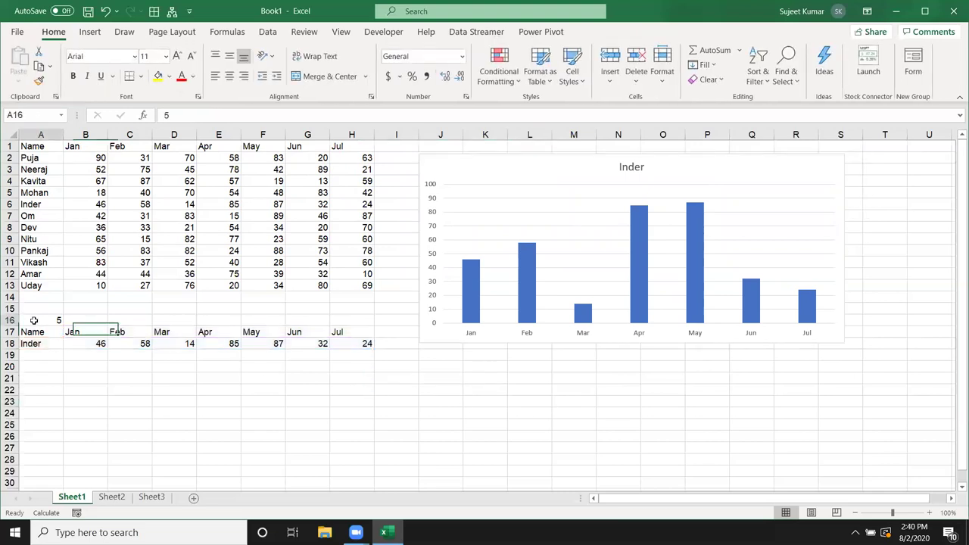
type("1")
key("ctrl+Return")
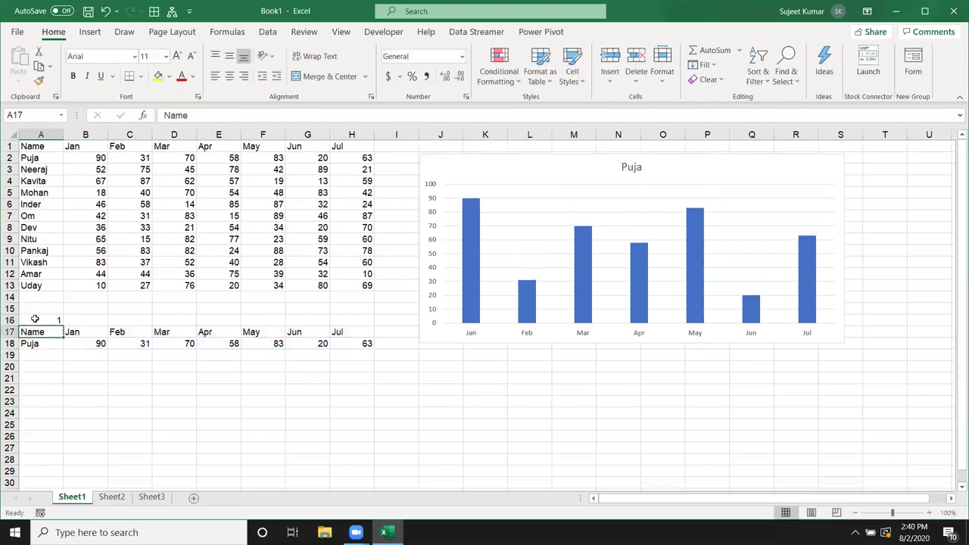
left_click(35, 319)
type("3")
key("Return")
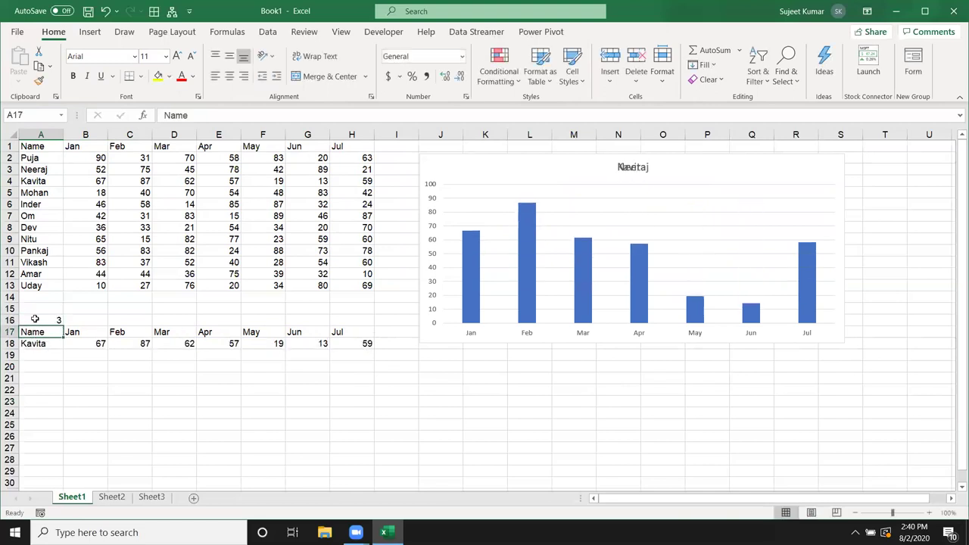
left_click(34, 319)
type("1")
key("Return")
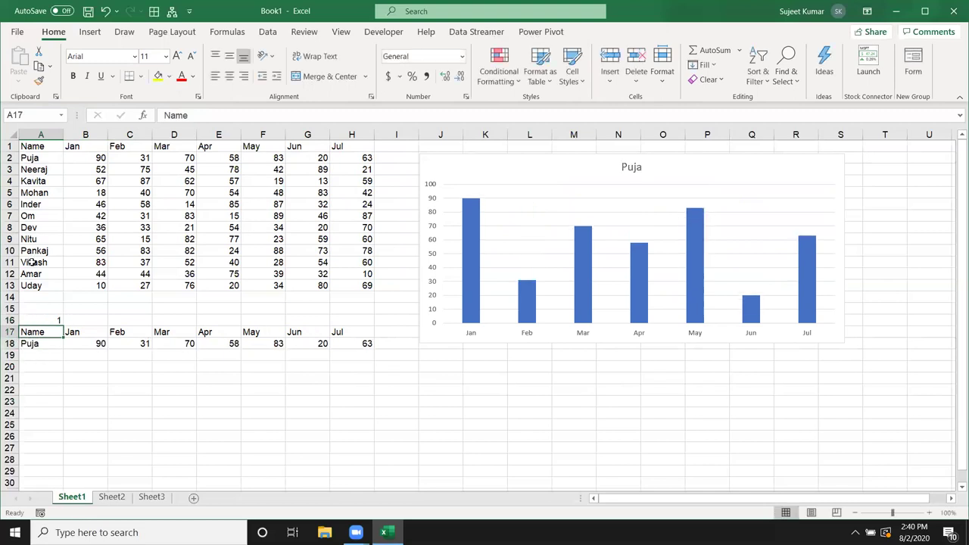
left_click_drag(43, 282, 51, 169)
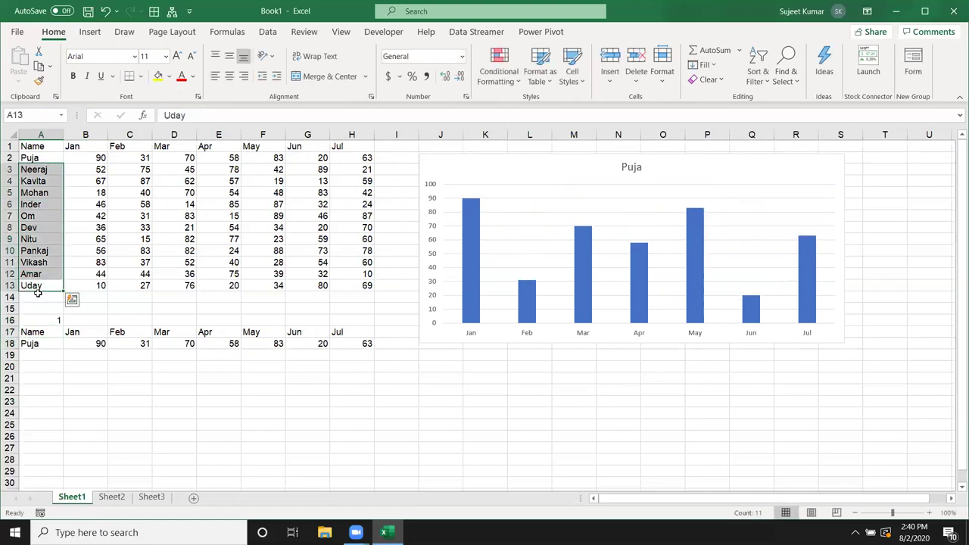
left_click(42, 317)
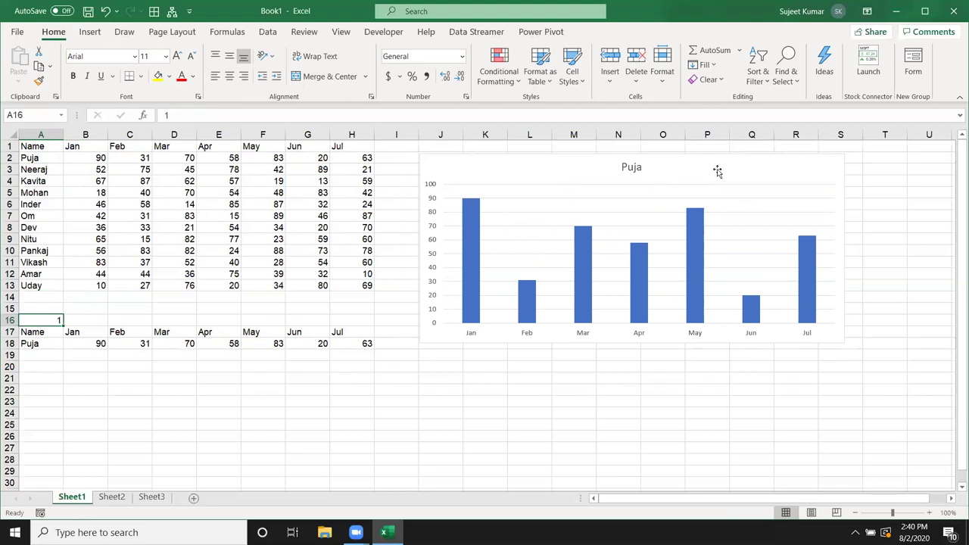
left_click(743, 184)
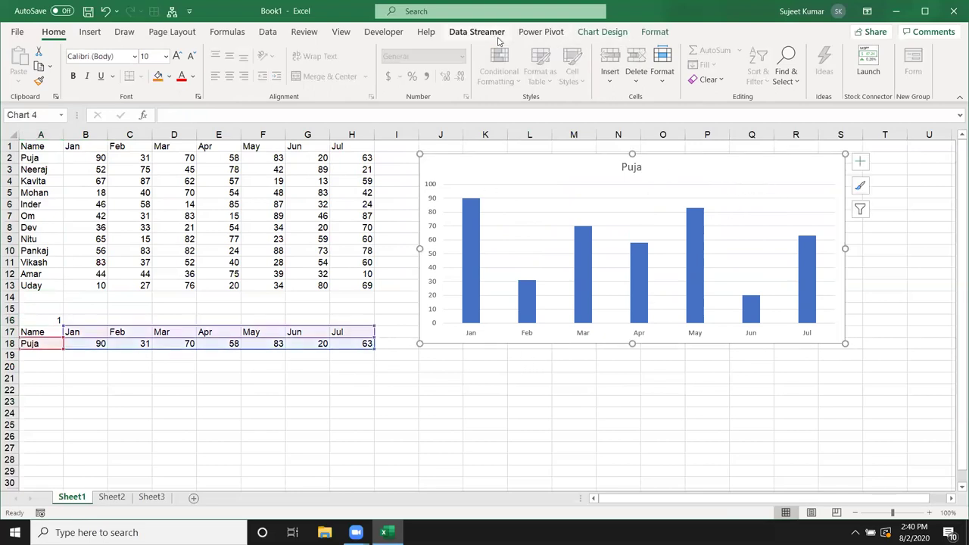
Draw a Developer-tab Form Controls combo box on the chart's top-left corner.
left_click(389, 40)
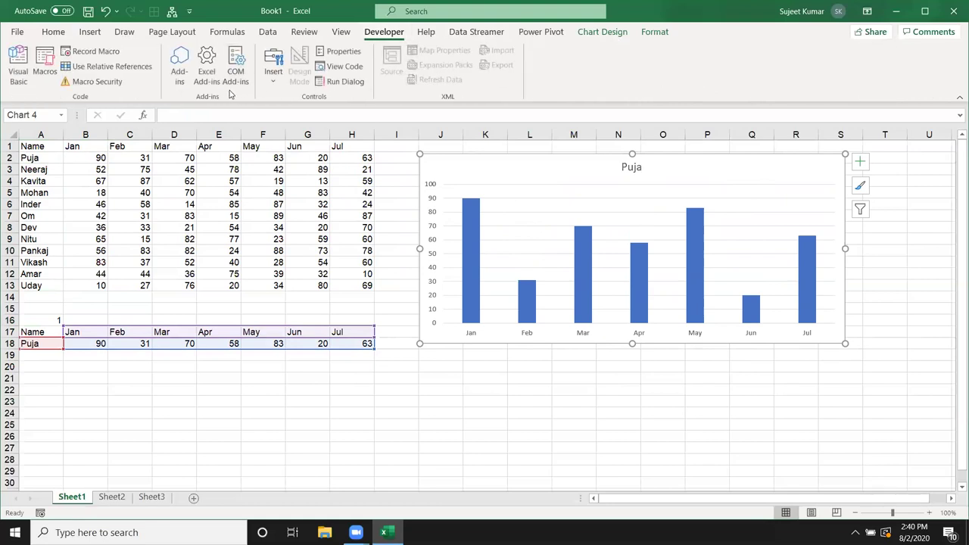
left_click(279, 82)
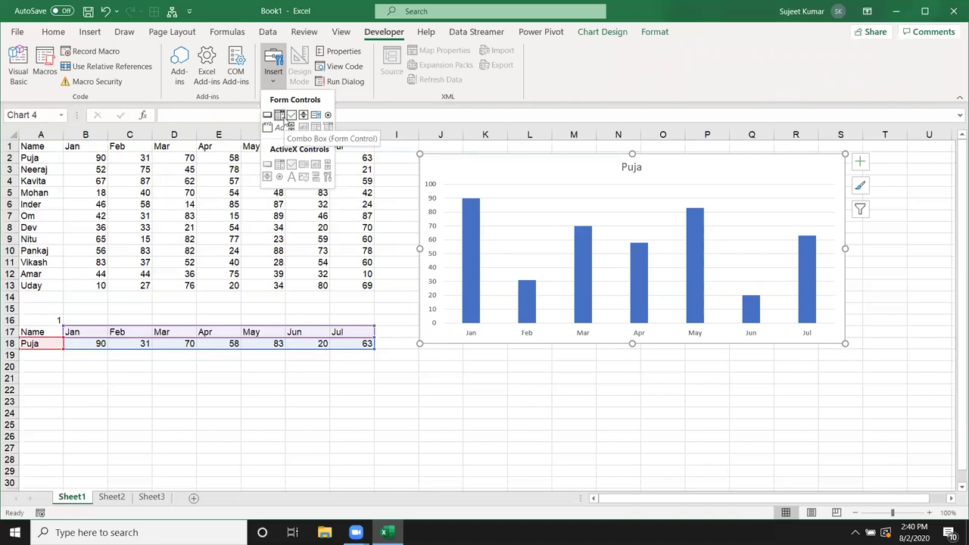
left_click(279, 115)
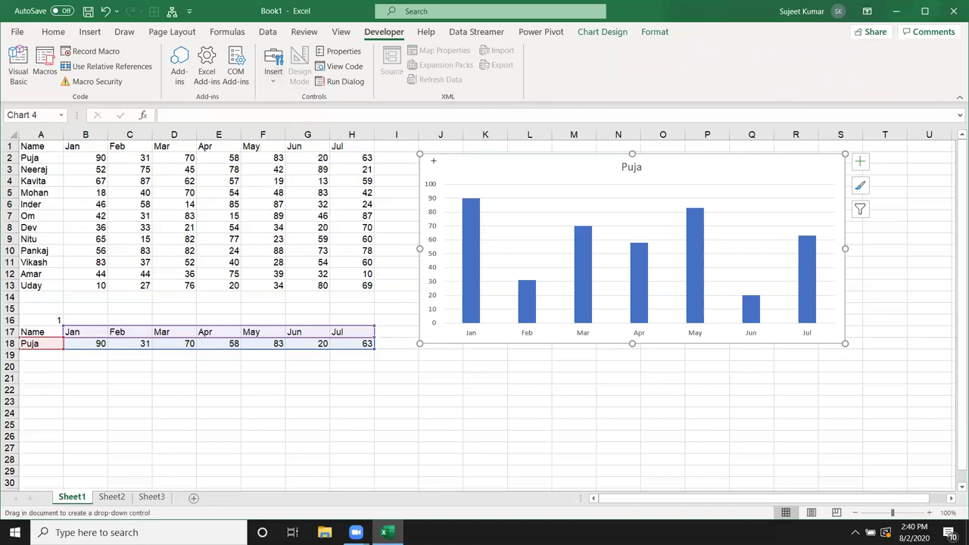
left_click_drag(434, 161, 556, 178)
left_click(274, 76)
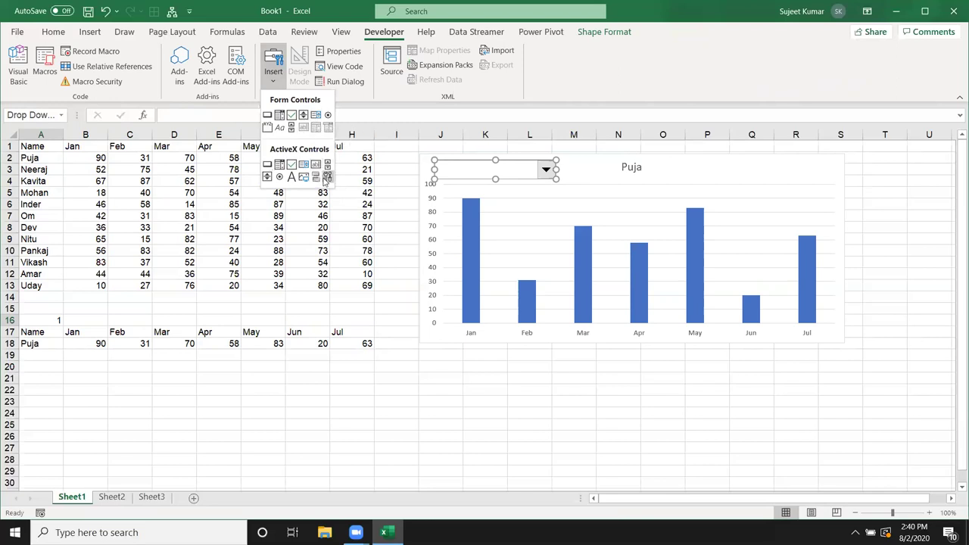
left_click(341, 234)
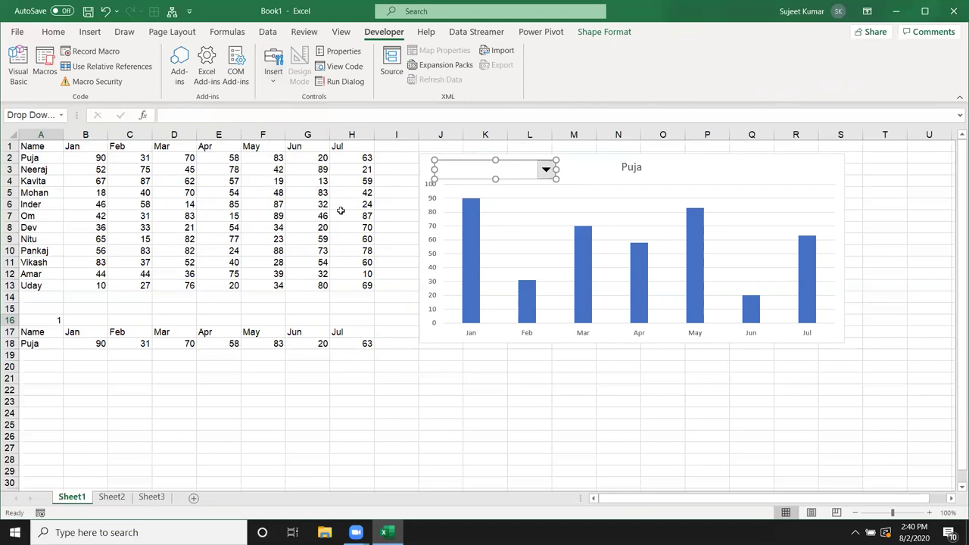
left_click(341, 215)
left_click(544, 173)
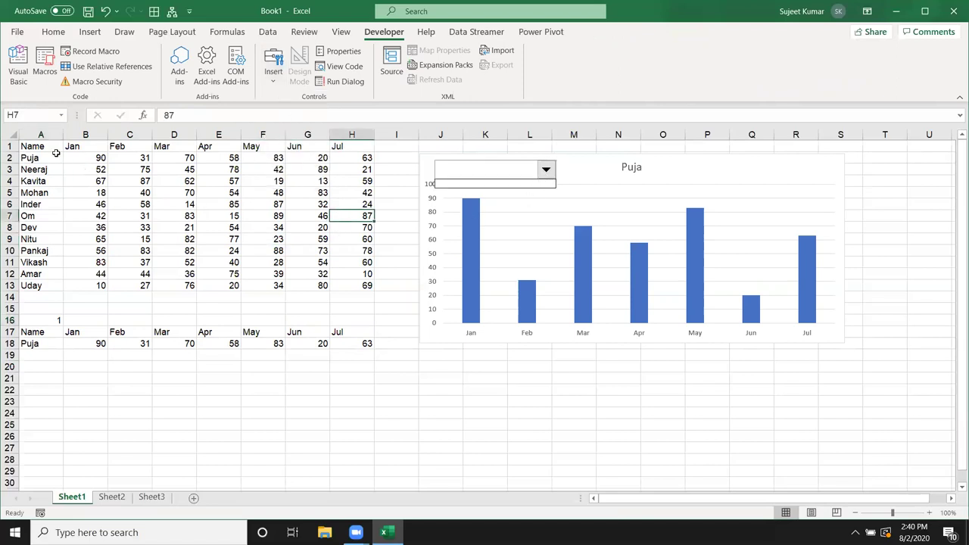
left_click_drag(56, 155, 65, 277)
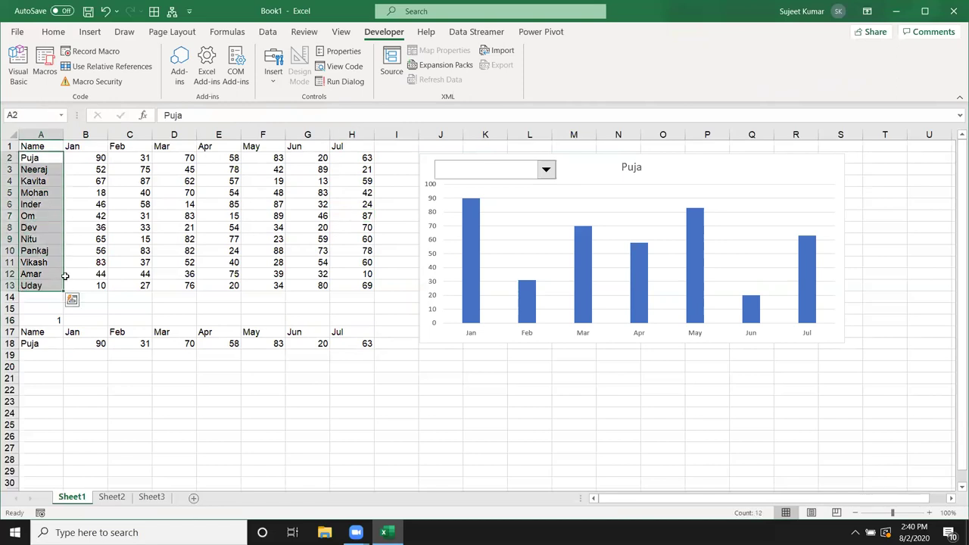
Format the combo box with input range $A$2:$A$13, cell link $A$16 and 3-D shading.
right_click(459, 173)
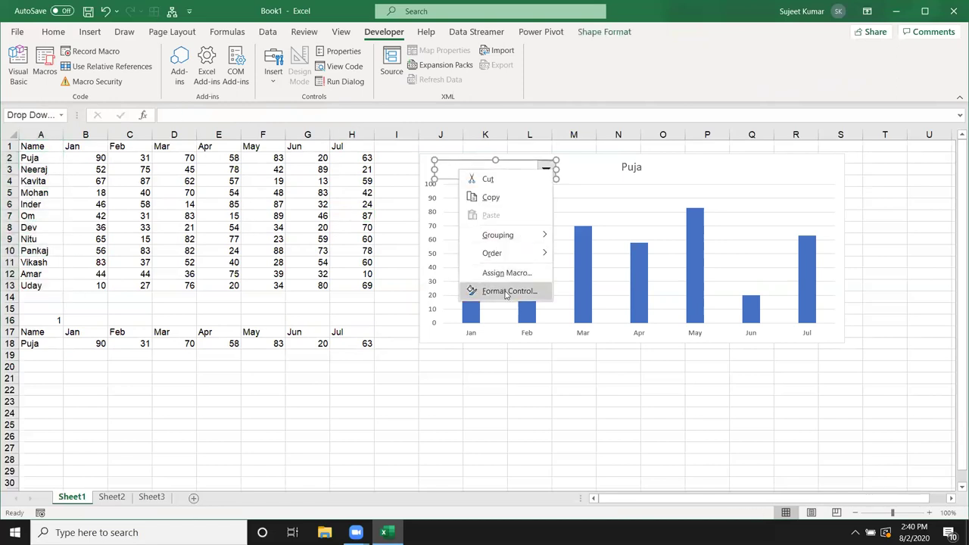
left_click(506, 291)
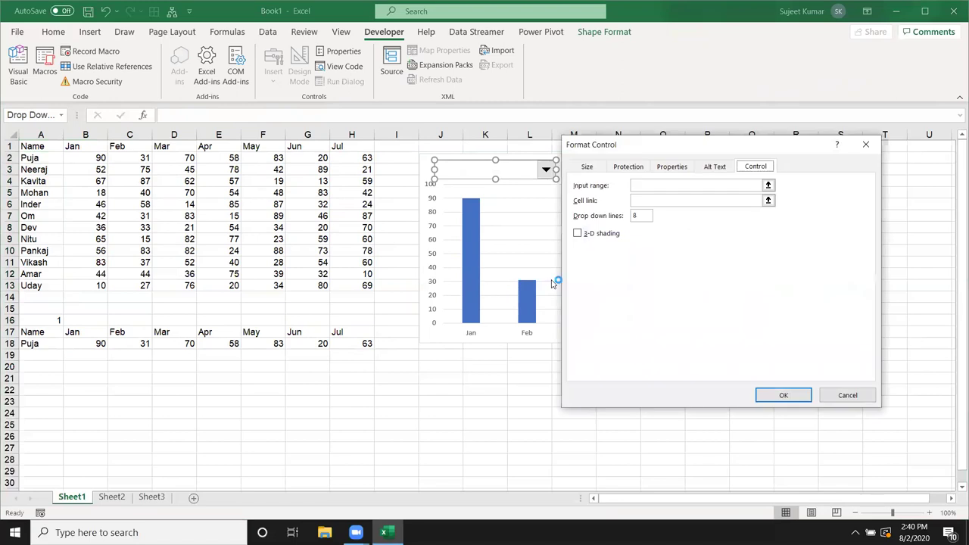
left_click(648, 187)
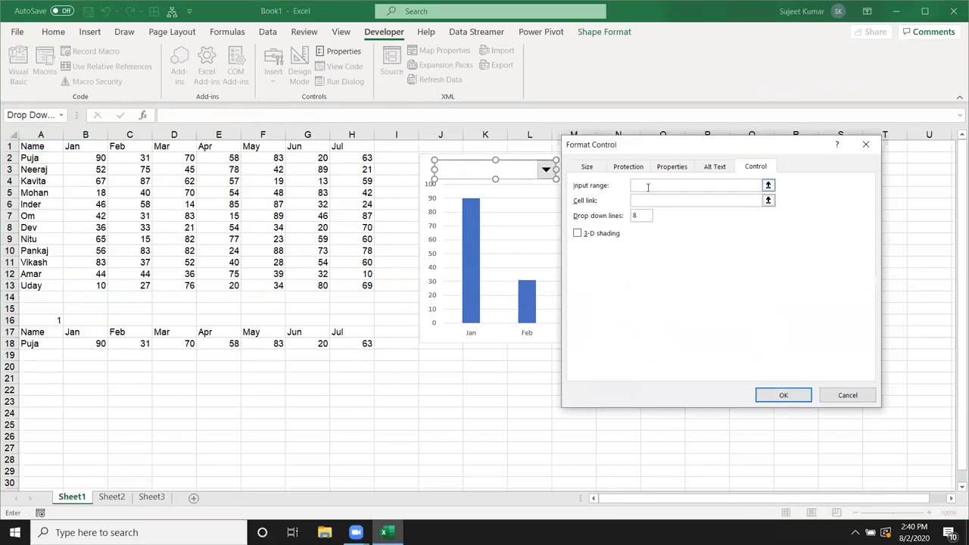
left_click_drag(53, 160, 35, 283)
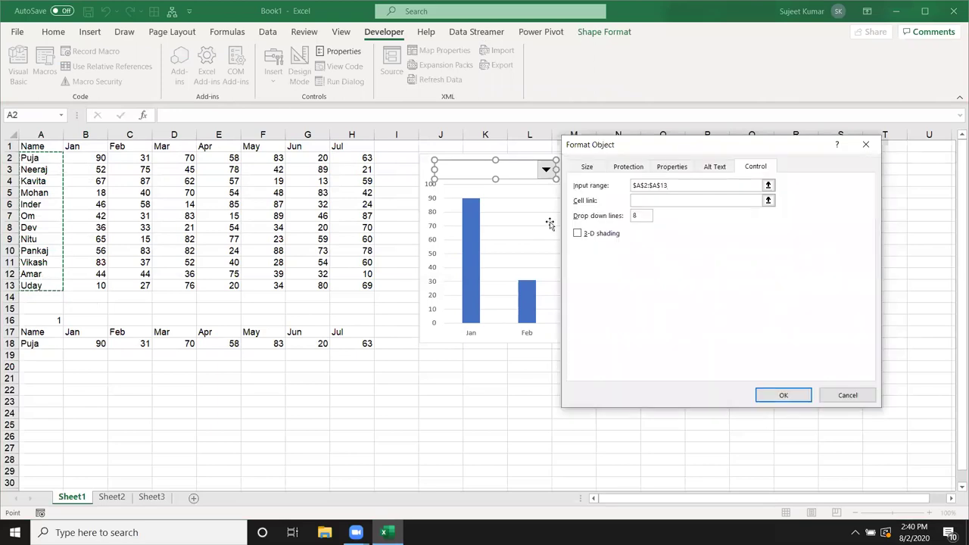
left_click(690, 200)
left_click(59, 317)
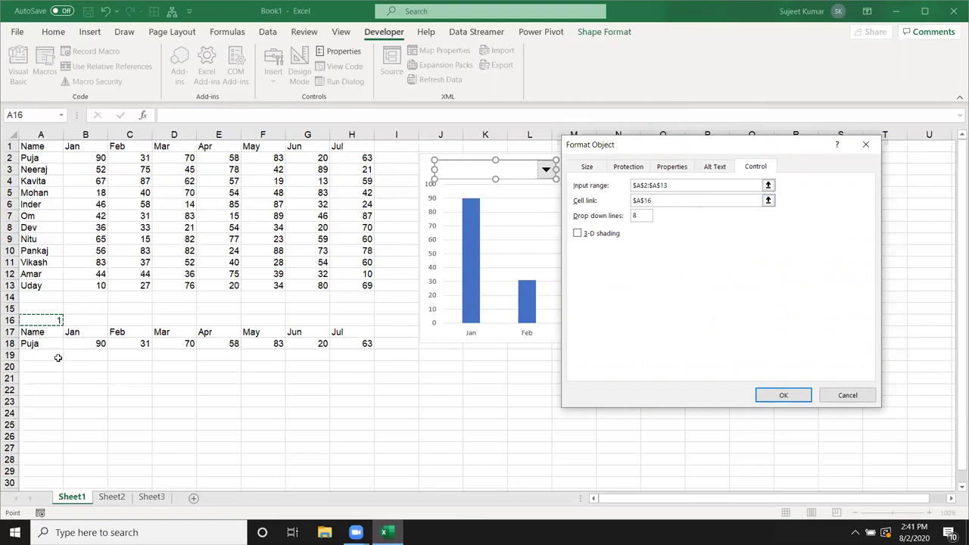
left_click(604, 234)
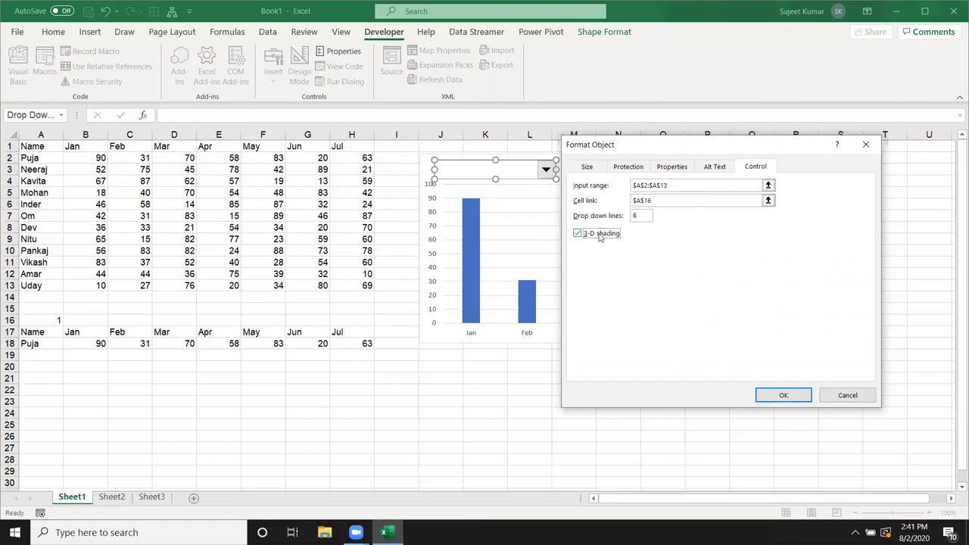
left_click(788, 397)
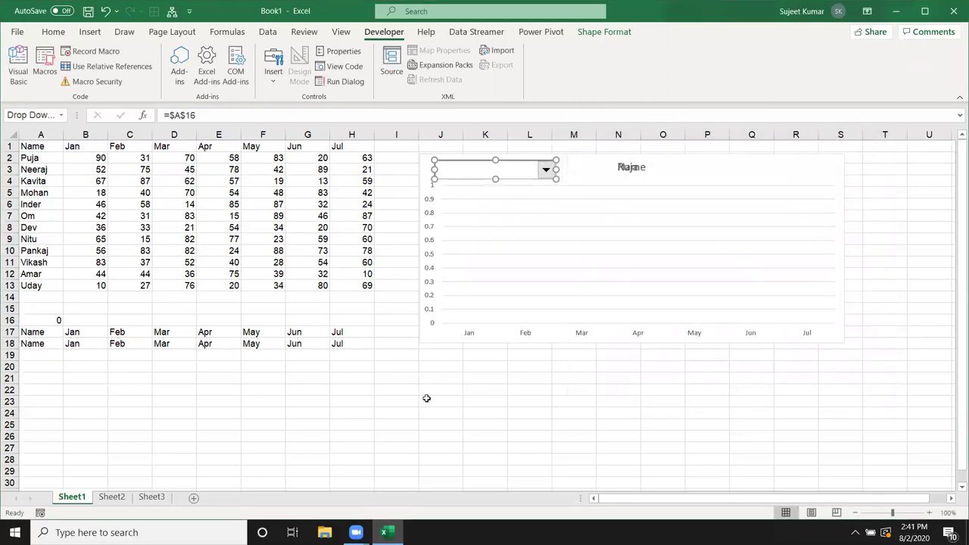
Pick Puja in the drop-down and confirm A16 reads 1.
left_click(427, 398)
left_click(455, 171)
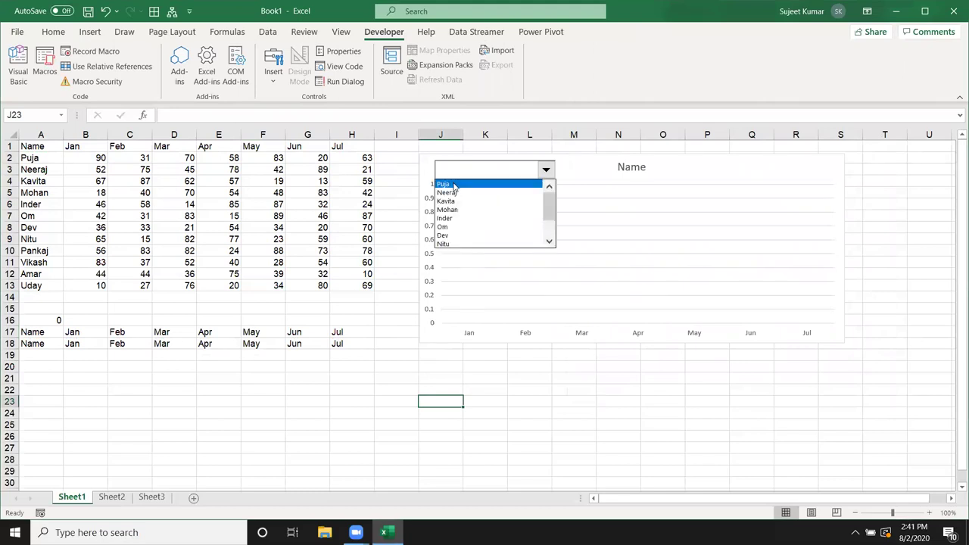
left_click(455, 185)
left_click(57, 322)
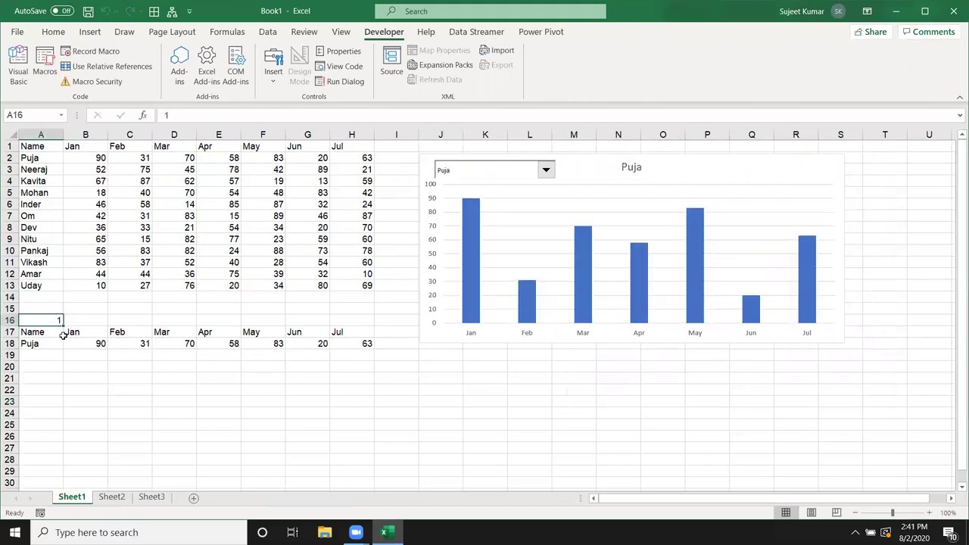
Review the combo box's Format Control settings and close the dialog.
left_click(469, 170, "ctrl")
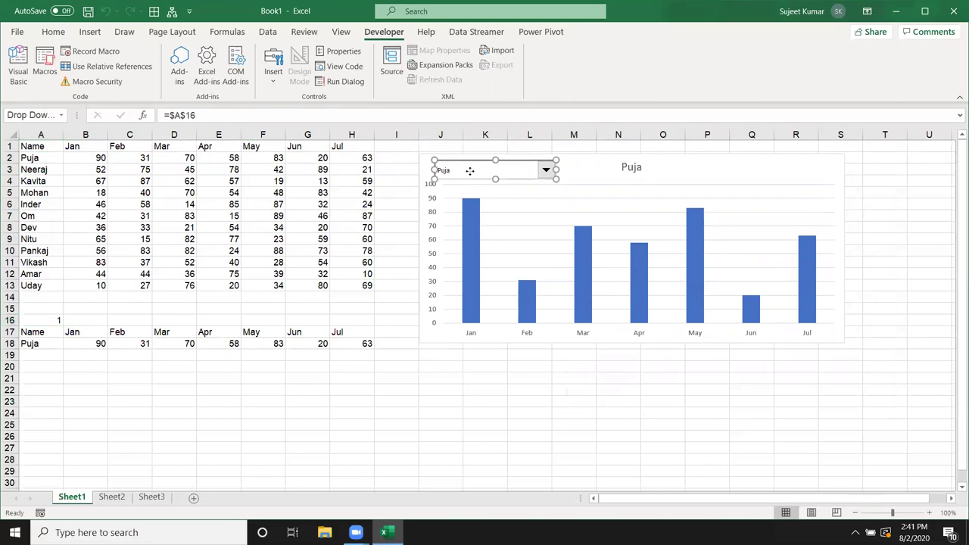
right_click(469, 171)
left_click(521, 296)
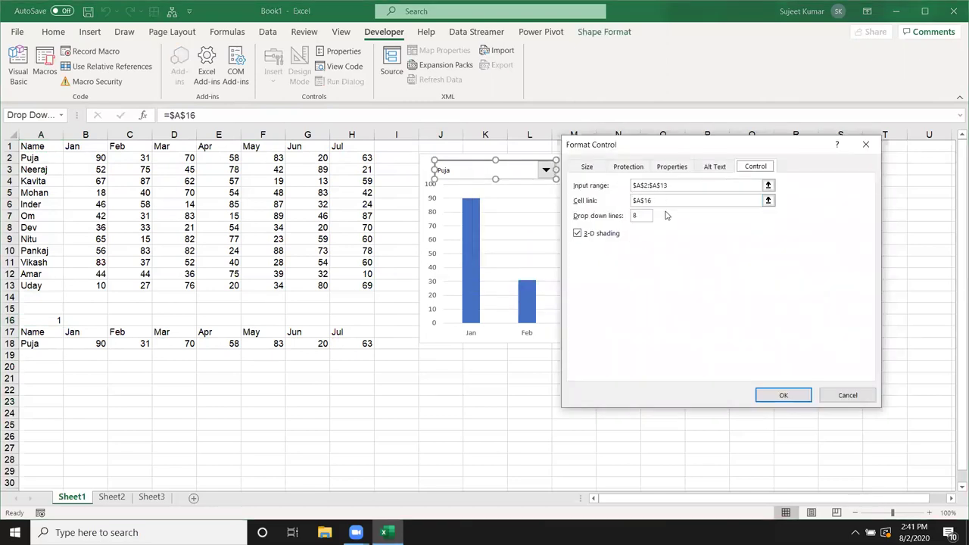
left_click_drag(676, 162, 662, 172)
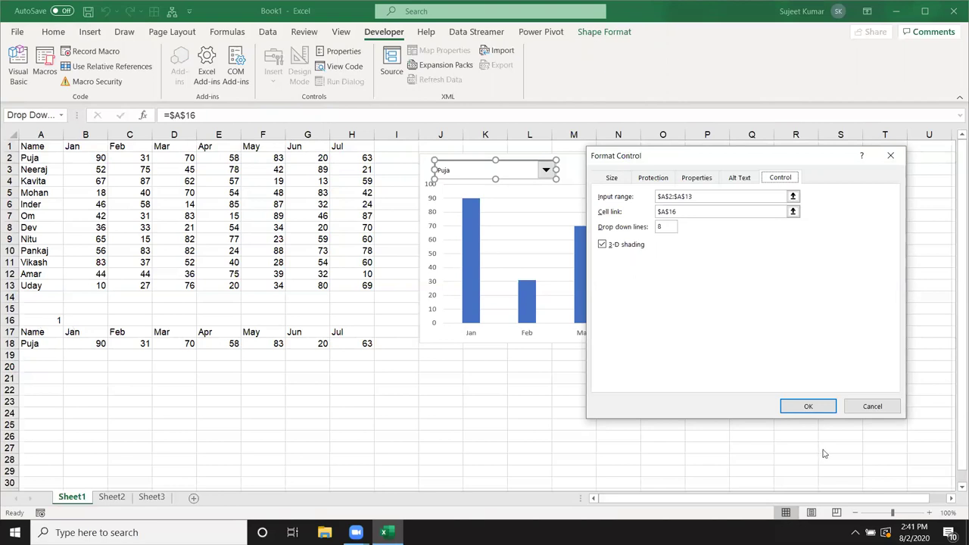
left_click(809, 407)
left_click(451, 436)
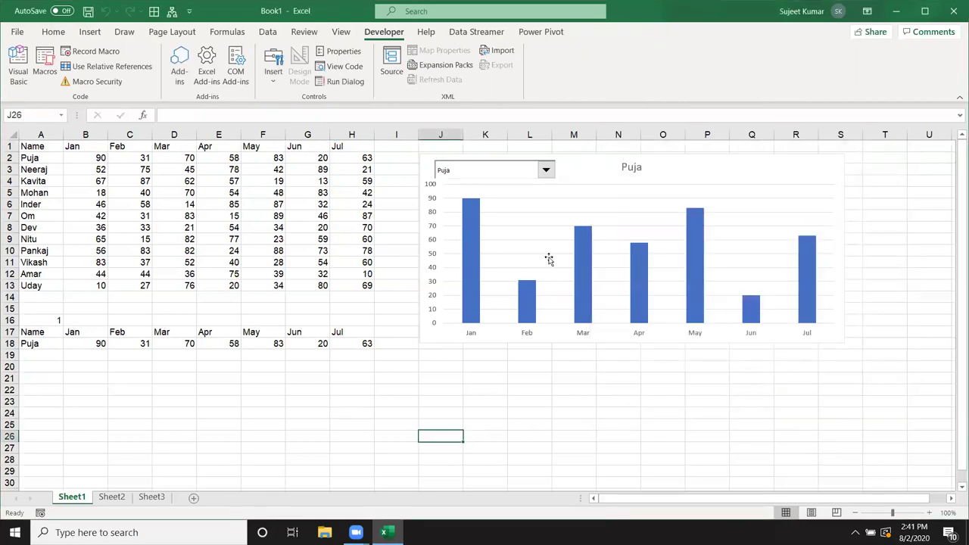
Choose Mohan in the drop-down, then recheck the control's format settings.
left_click(545, 170)
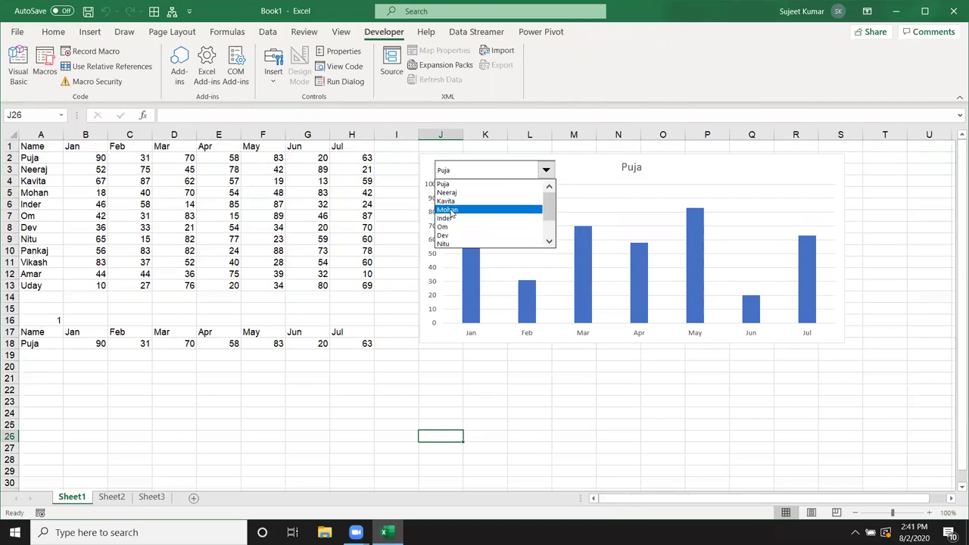
left_click(448, 210)
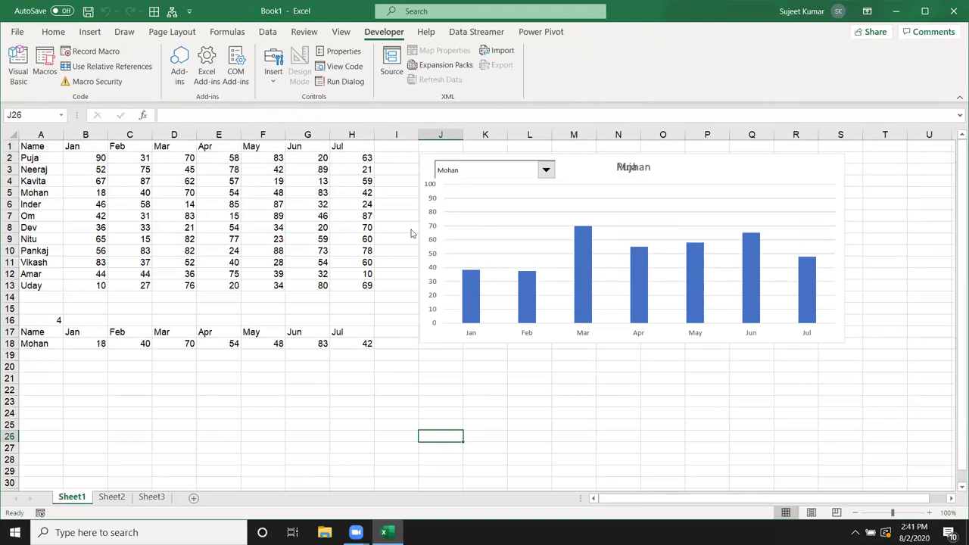
right_click(487, 171)
left_click(534, 289)
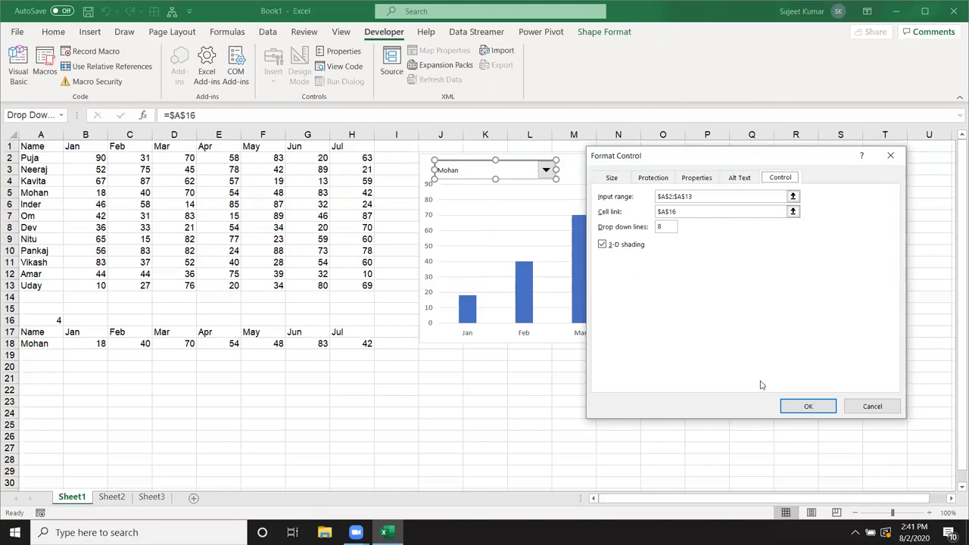
left_click(820, 412)
left_click(478, 403)
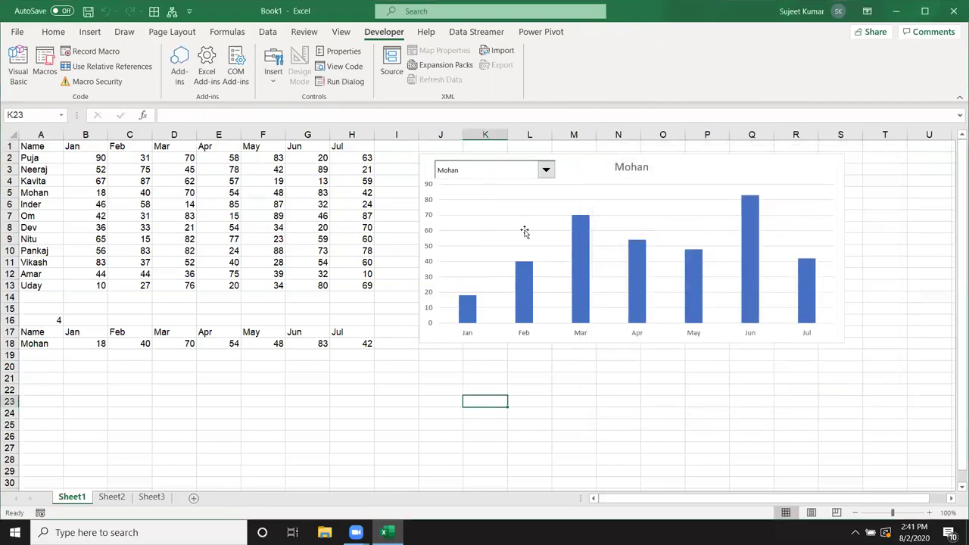
Cycle the drop-down through Om, Inder, Nitu, Pankaj and Vikash, ending on Inder.
left_click(503, 172)
left_click(485, 201)
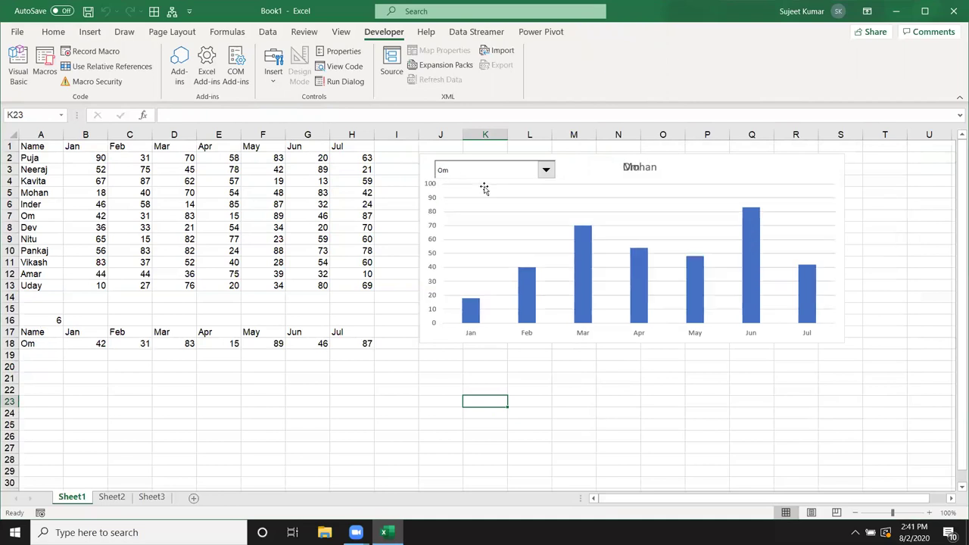
left_click(482, 173)
left_click(471, 186)
left_click(476, 173)
left_click(471, 203)
left_click(481, 171)
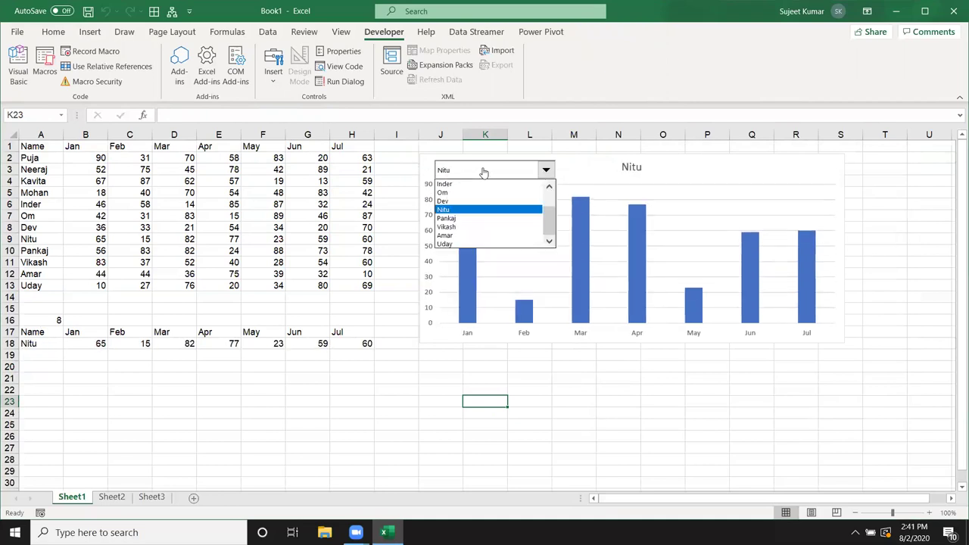
left_click(471, 219)
left_click(481, 172)
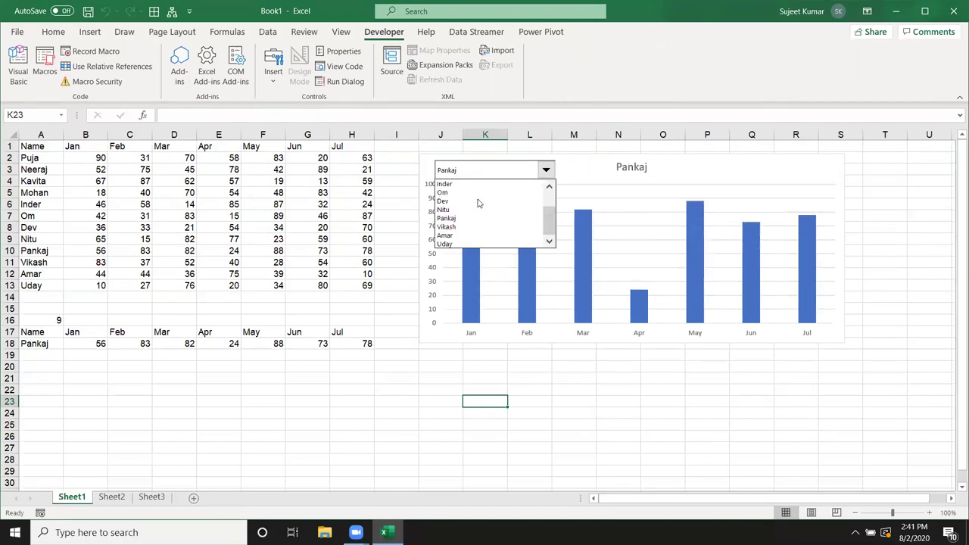
left_click(476, 222)
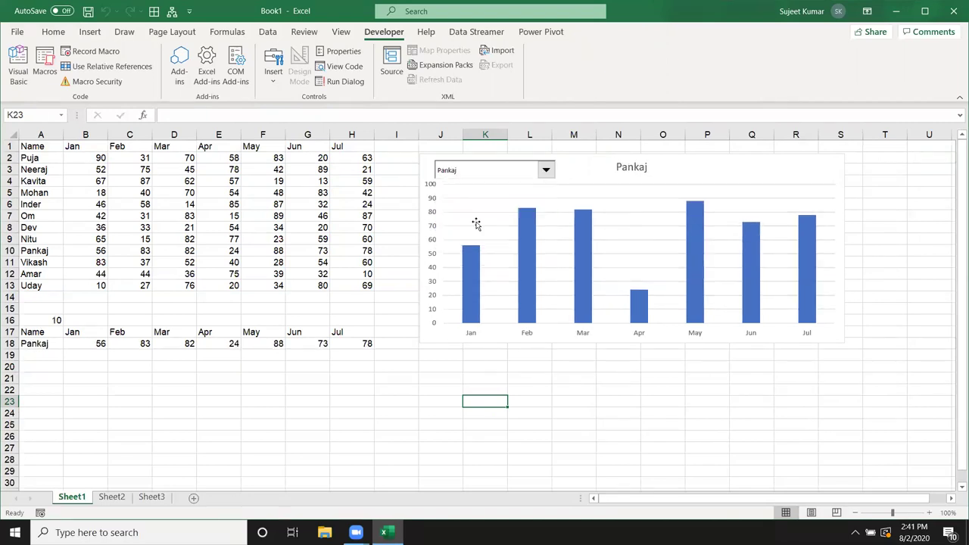
left_click(470, 172)
left_click(447, 184)
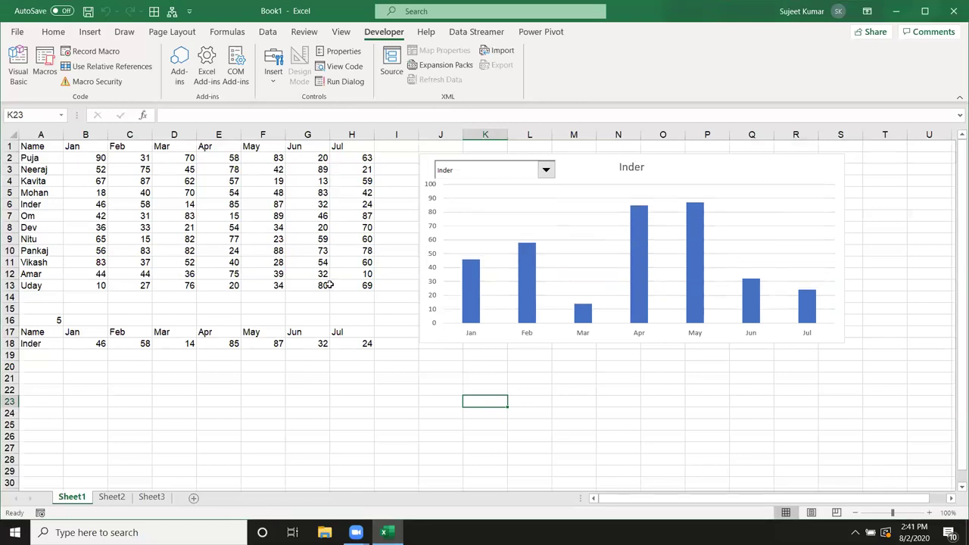
left_click(23, 295)
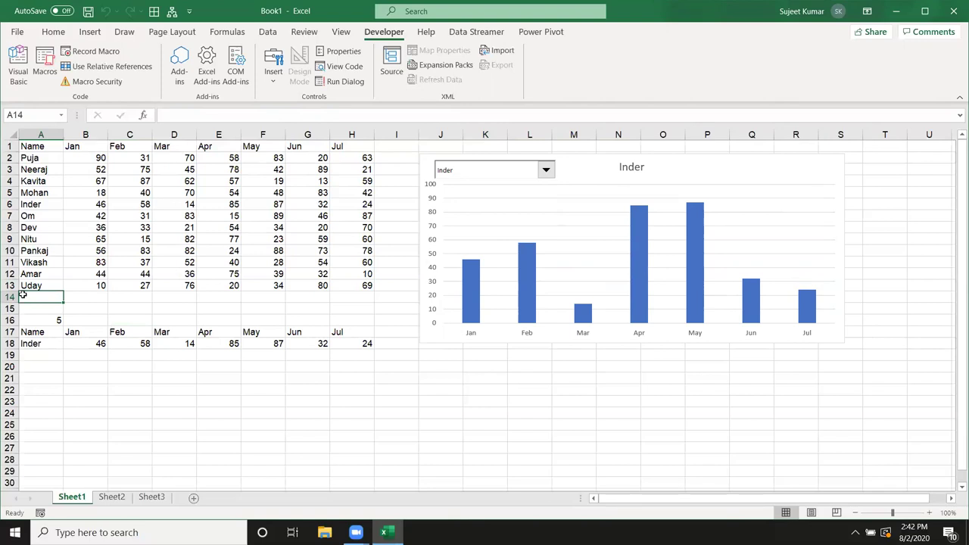
Start row 14 with the label Target and values 85, 69, 78 in B14:D14.
type("Target")
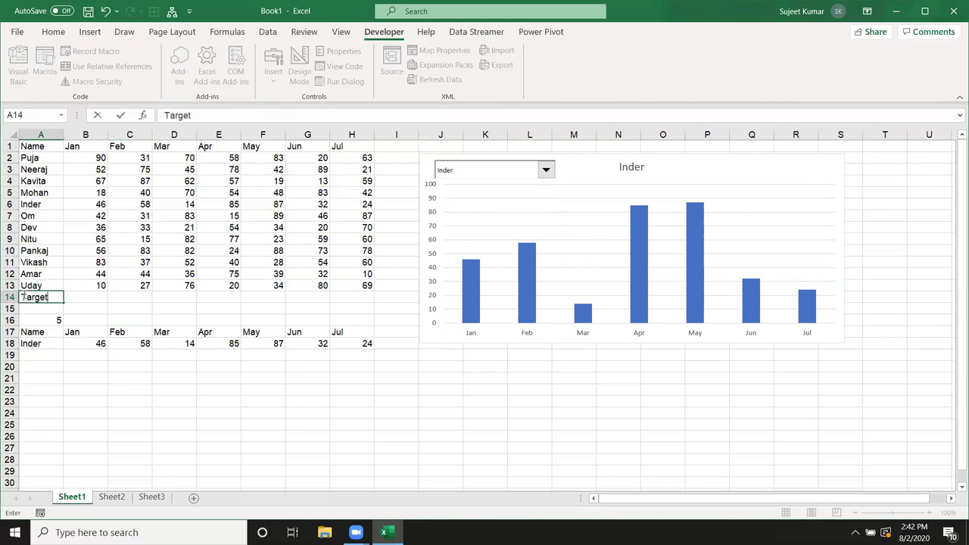
key("Tab")
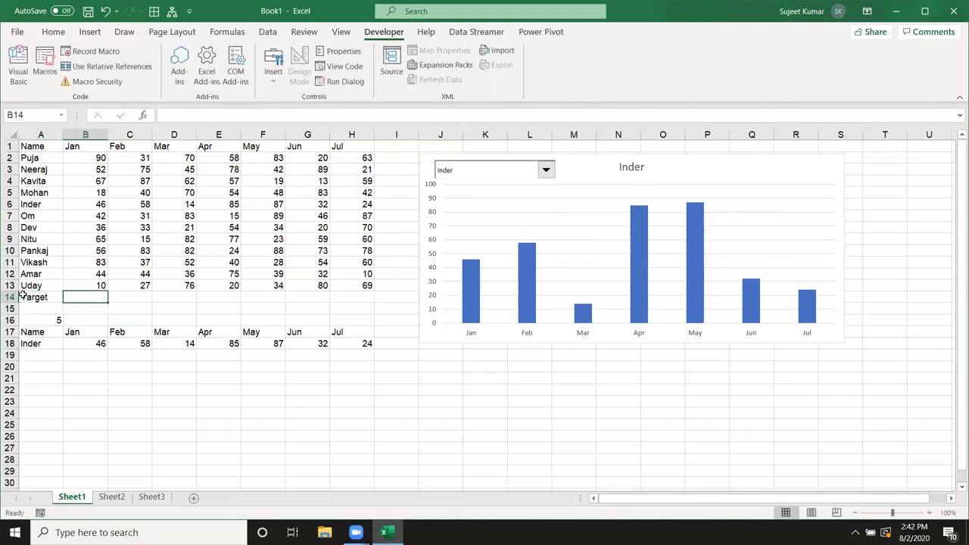
type("8")
key("Tab")
type("69")
key("Tab")
type("78")
key("Tab")
Finish the Target row with 36, 45, 65, 96 in E14:H14.
type("36")
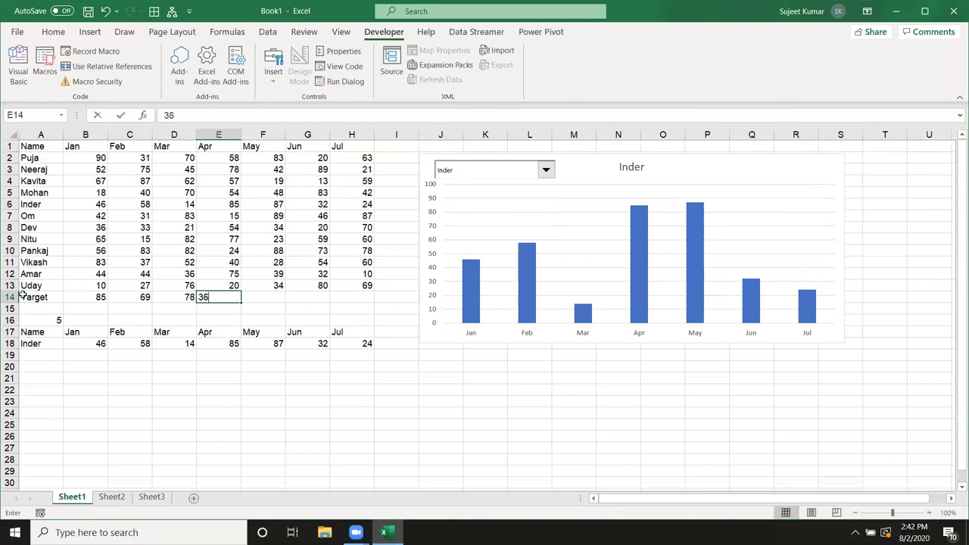
key("Tab")
type("45")
key("Tab")
type("65")
key("Tab")
type("96")
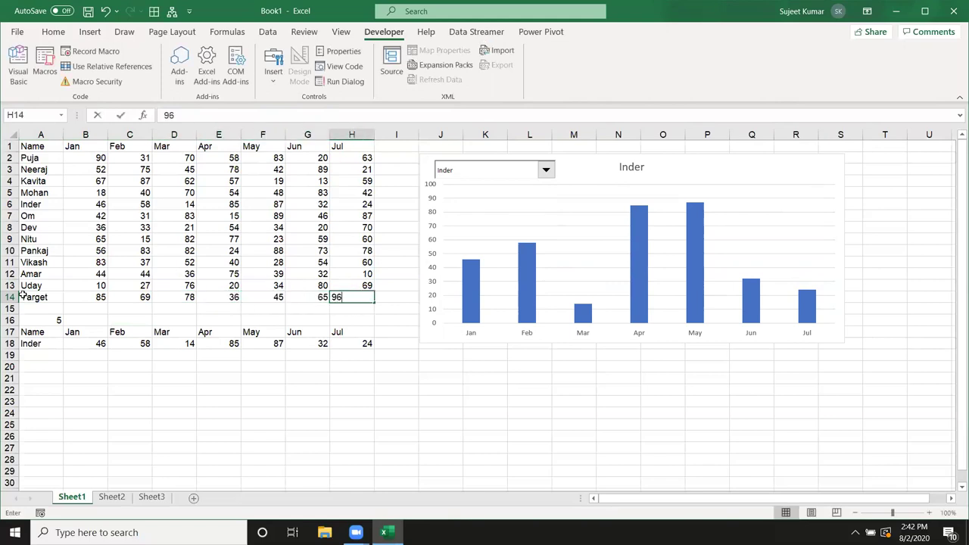
key("Tab")
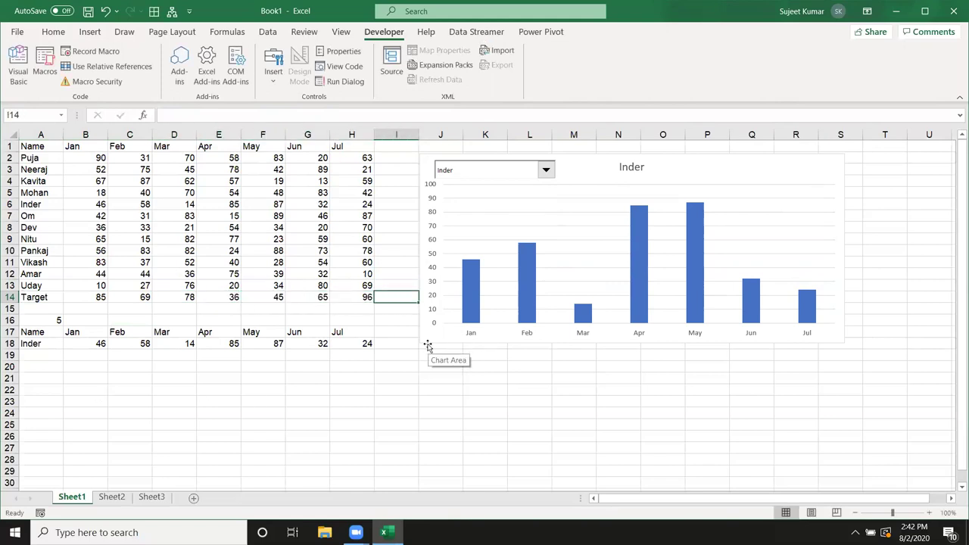
left_click(428, 346)
left_click_drag(46, 379, 45, 367)
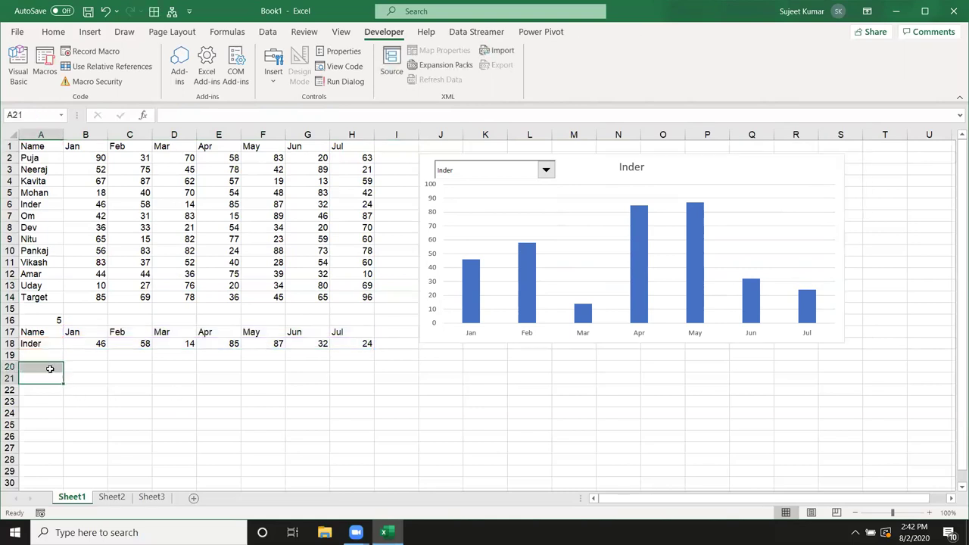
Enter TRUE in B16 as the on/off switch.
left_click(93, 321)
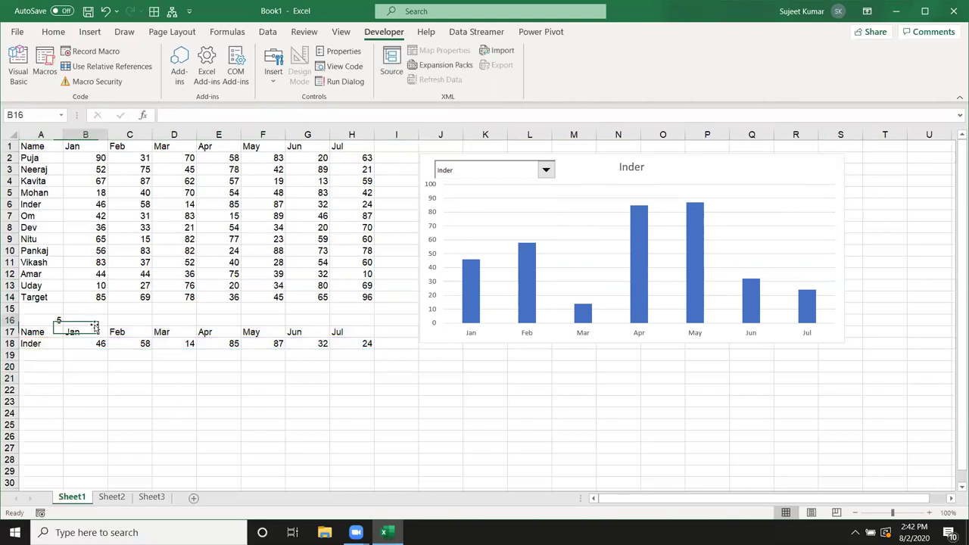
type("true")
key("Return")
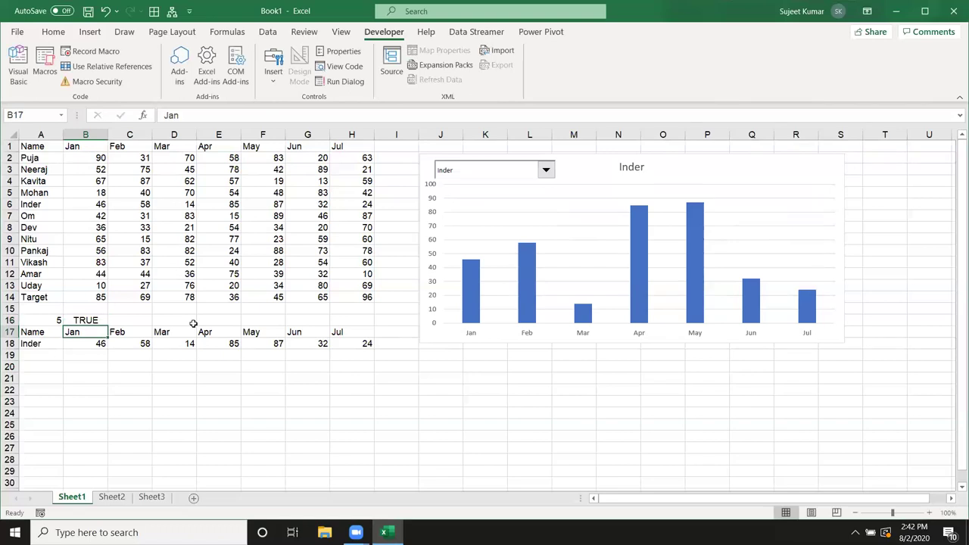
In A19, enter an IF formula that returns A14 when B16 is TRUE.
left_click(57, 353)
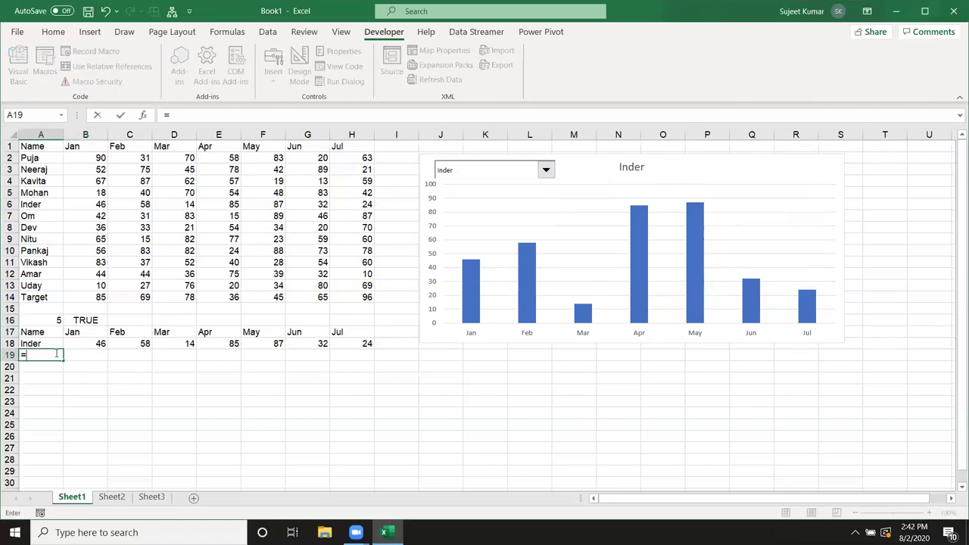
type("=if")
key("Tab")
left_click(94, 319)
type(",")
left_click(47, 297)
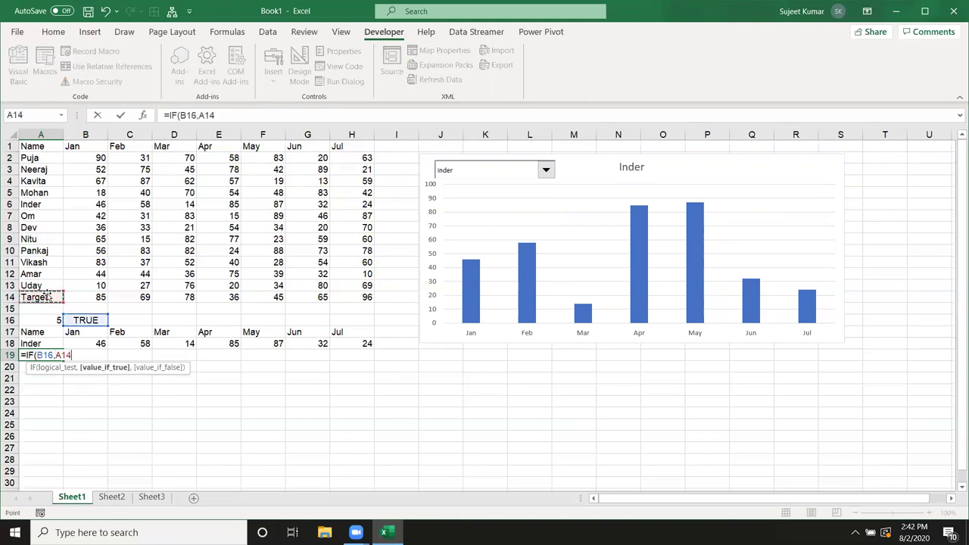
type(",")
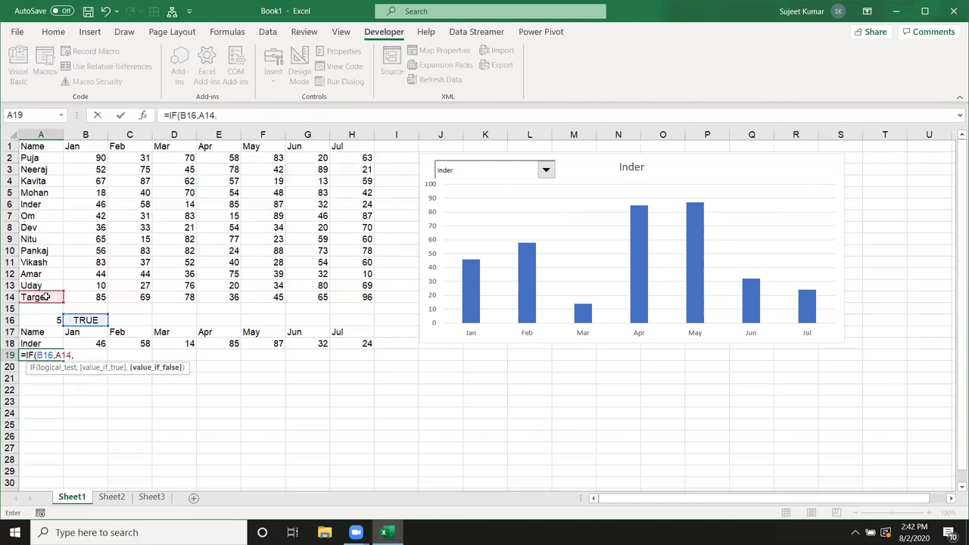
key("Return")
Make the A14 reference absolute, fill across row 19, then undo the fill.
key("Up")
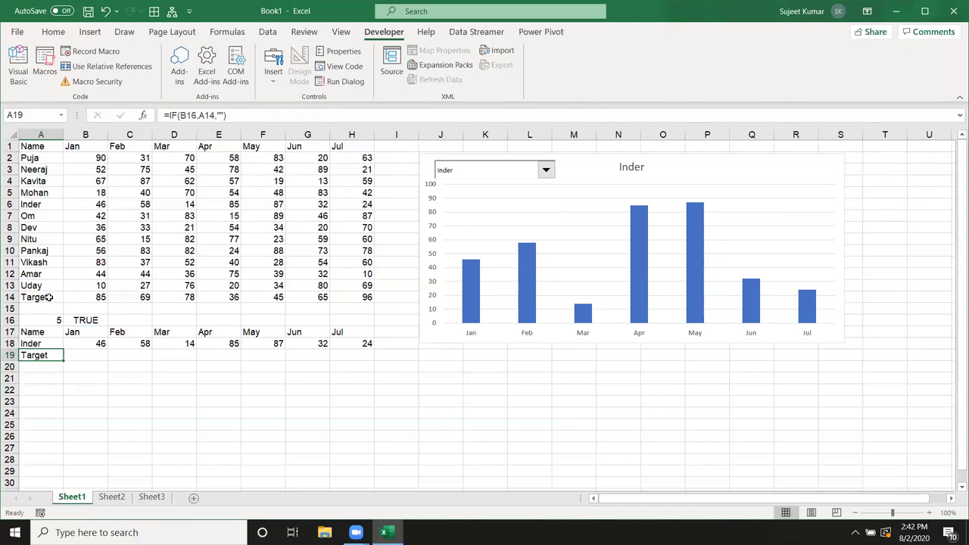
double_click(47, 355)
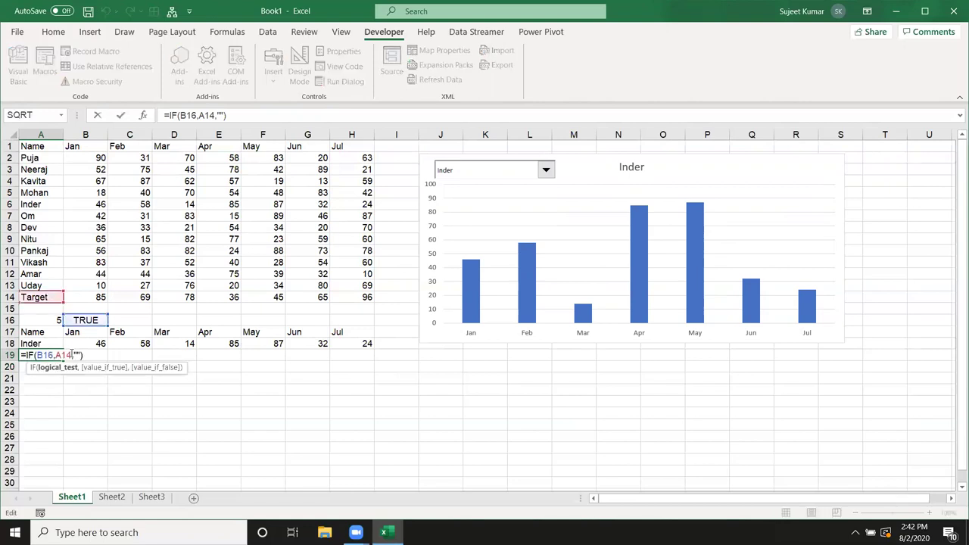
left_click(68, 355)
key("F4")
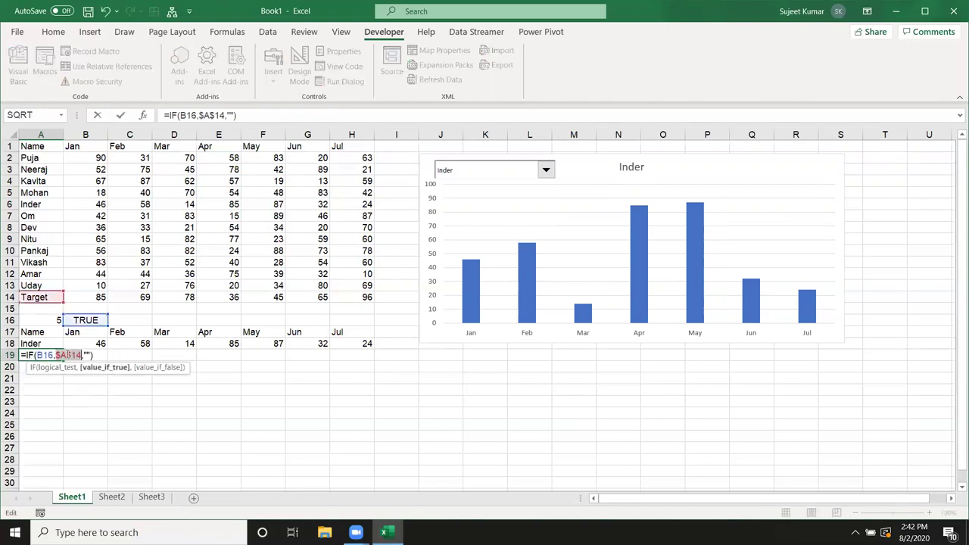
key("Return")
key("Up")
left_click_drag(63, 361, 372, 360)
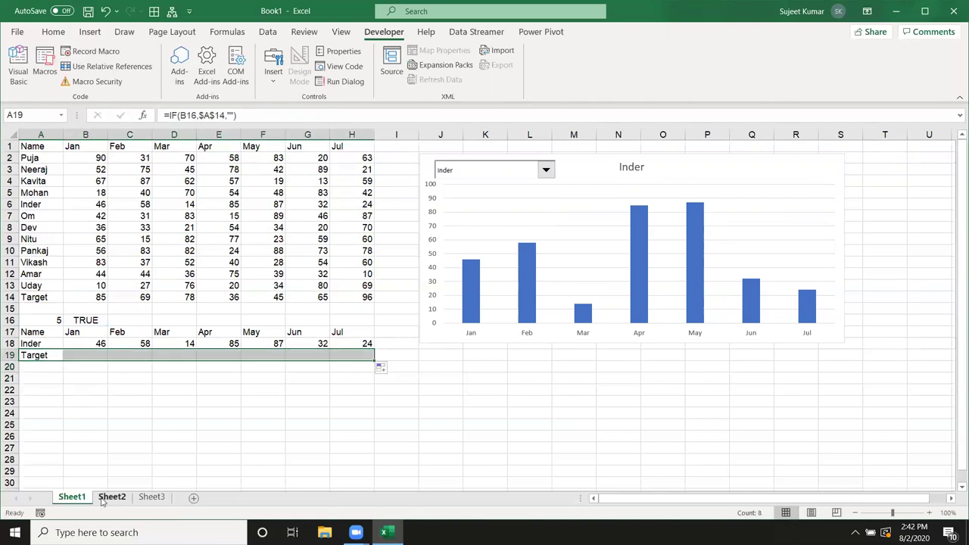
left_click(46, 356)
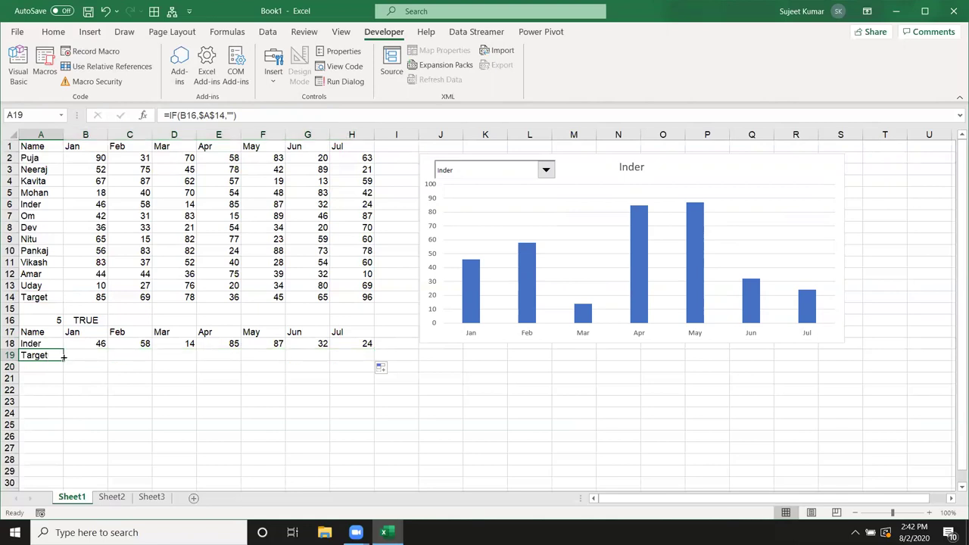
key("ctrl+z")
key("ctrl+z")
Make B16 absolute in A19's IF formula and fill it across to H19.
left_click(186, 116)
key("F4")
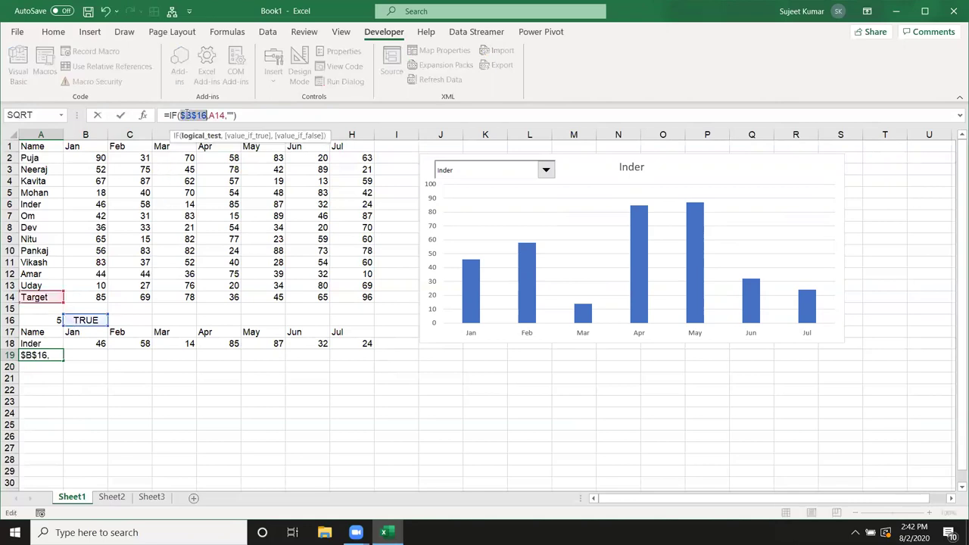
key("Return")
left_click(43, 355)
left_click_drag(64, 361, 361, 366)
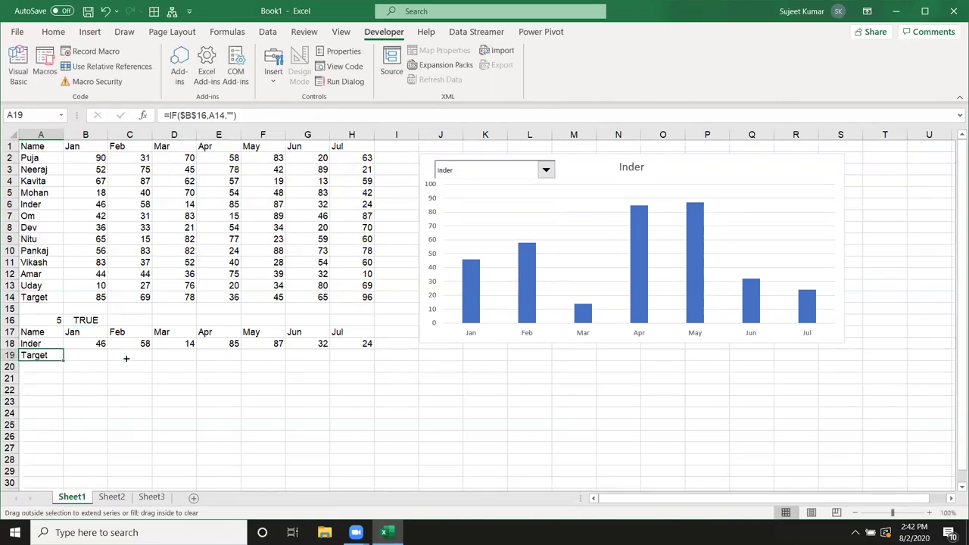
Test the switch by setting B16 to FALSE, then back to TRUE.
left_click(78, 320)
type("false")
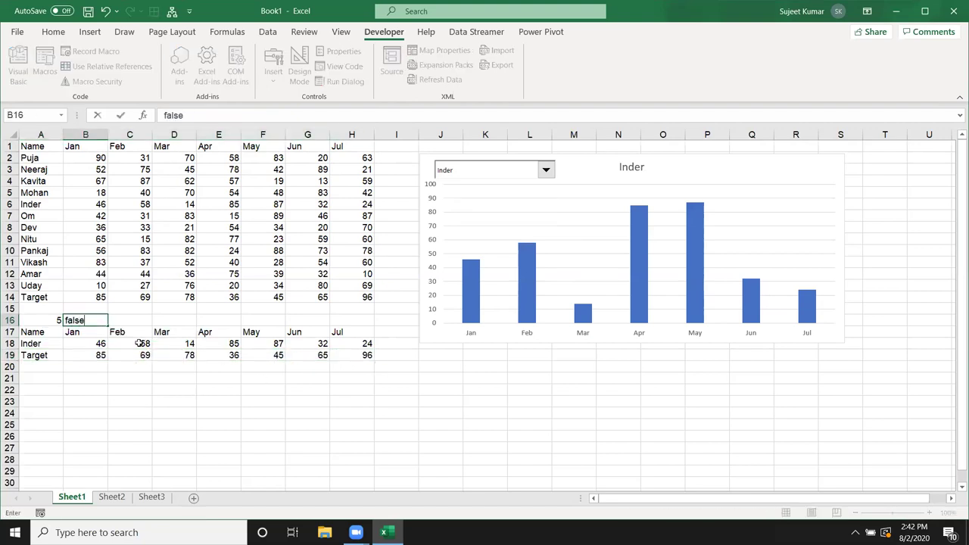
key("Return")
key("Up")
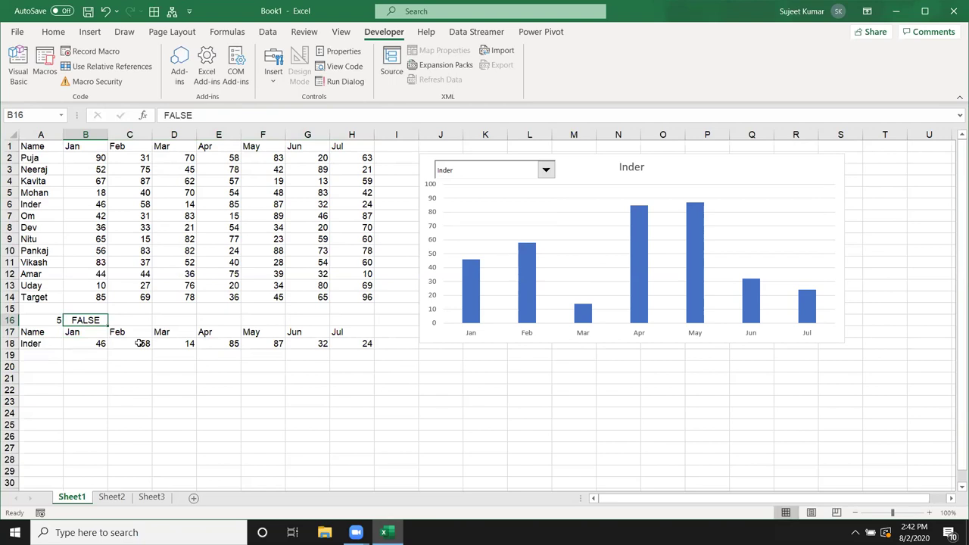
type("true")
key("Return")
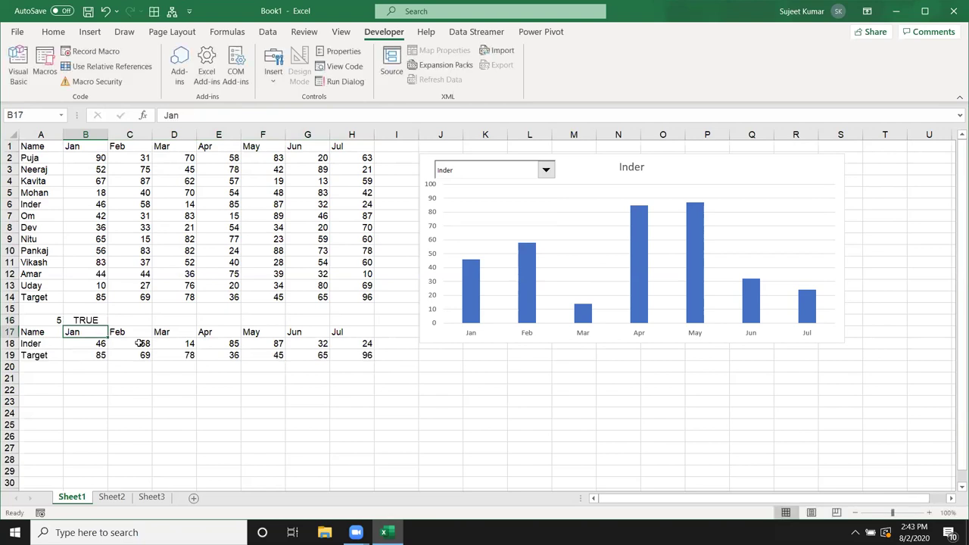
Draw a form-control check box beside the chart title labelled Target.
left_click(274, 84)
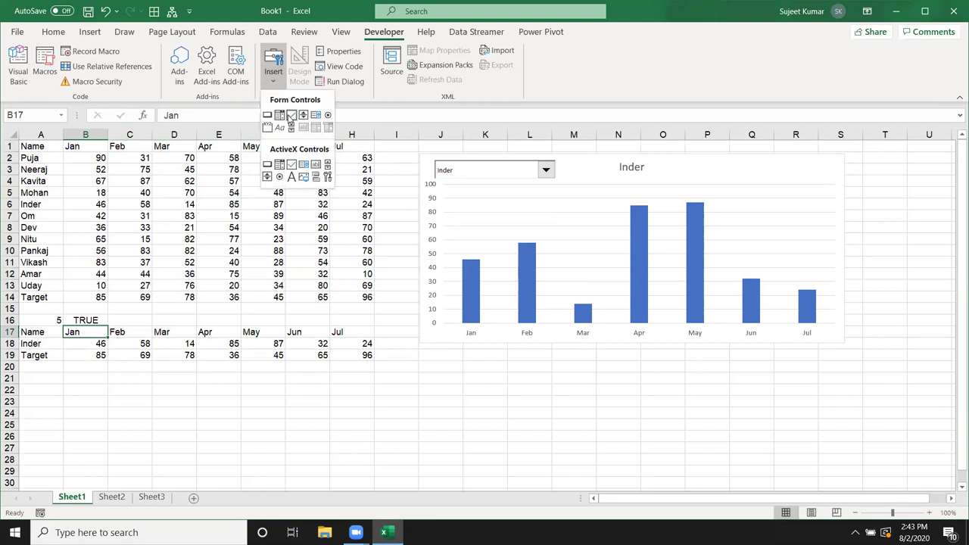
left_click(292, 115)
left_click_drag(707, 162, 787, 176)
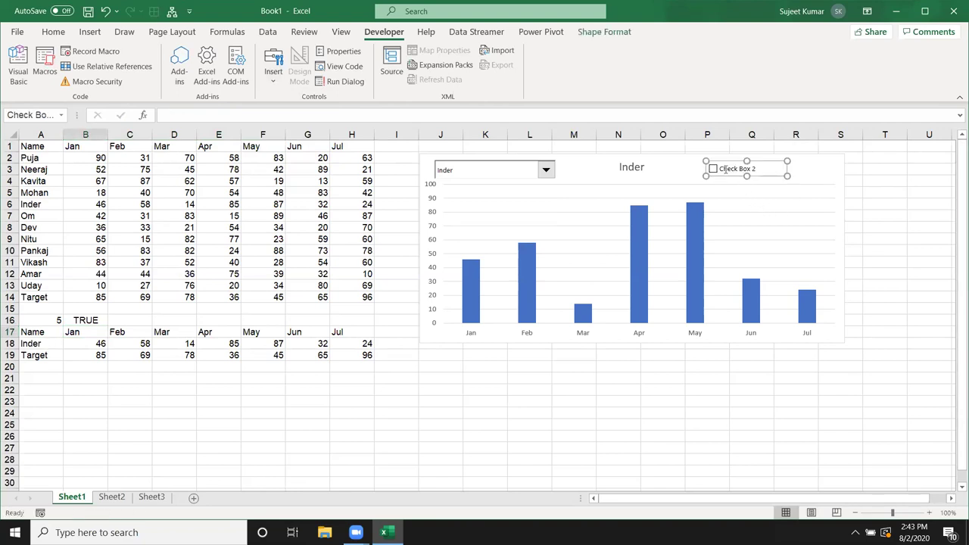
key("Delete")
key("Delete")
key("Delete")
key("Delete")
key("Delete")
key("Delete")
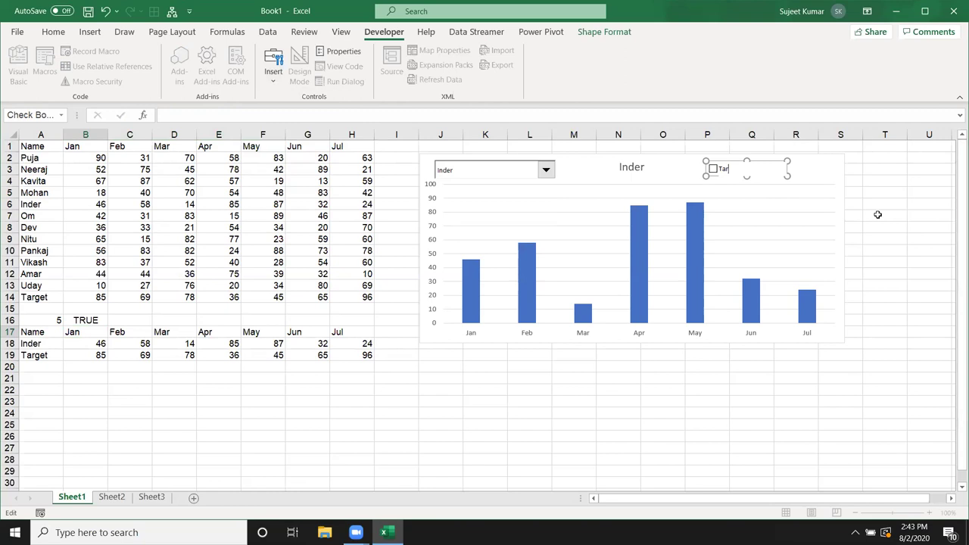
left_click(919, 219)
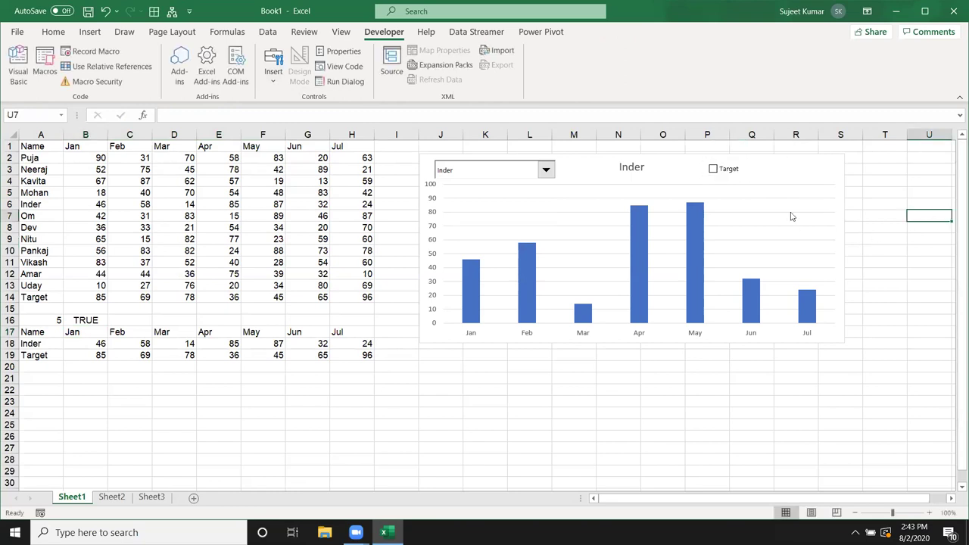
Format the Target check box with 3-D shading and link it to cell B16.
right_click(723, 172)
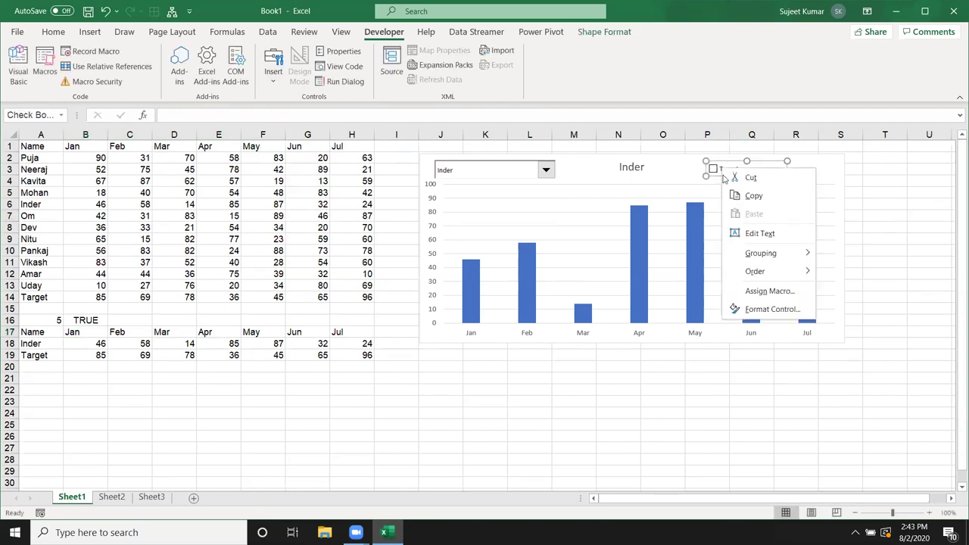
key("ctrl+1")
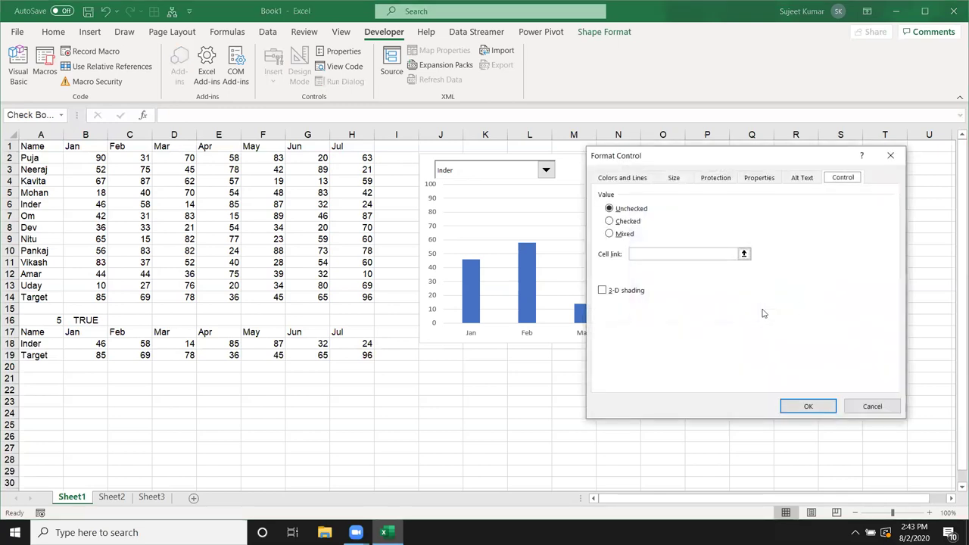
left_click(631, 291)
left_click(644, 256)
left_click(74, 324)
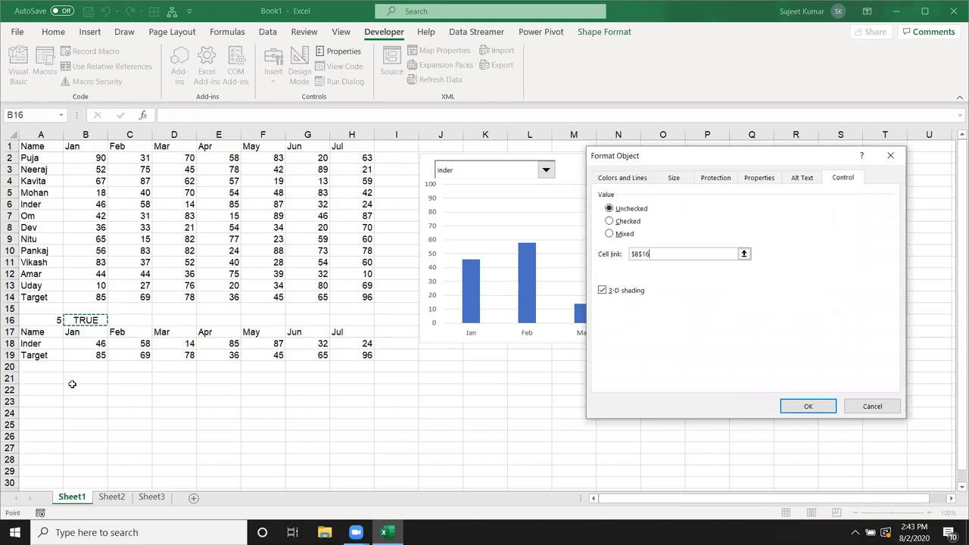
left_click(807, 406)
left_click(399, 415)
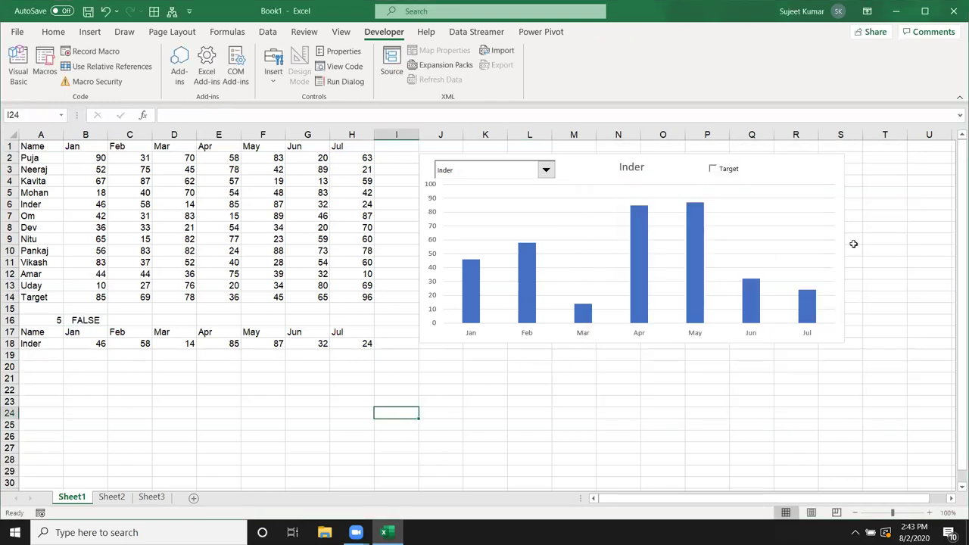
Toggle the Target check box repeatedly, leaving it checked.
left_click(724, 170)
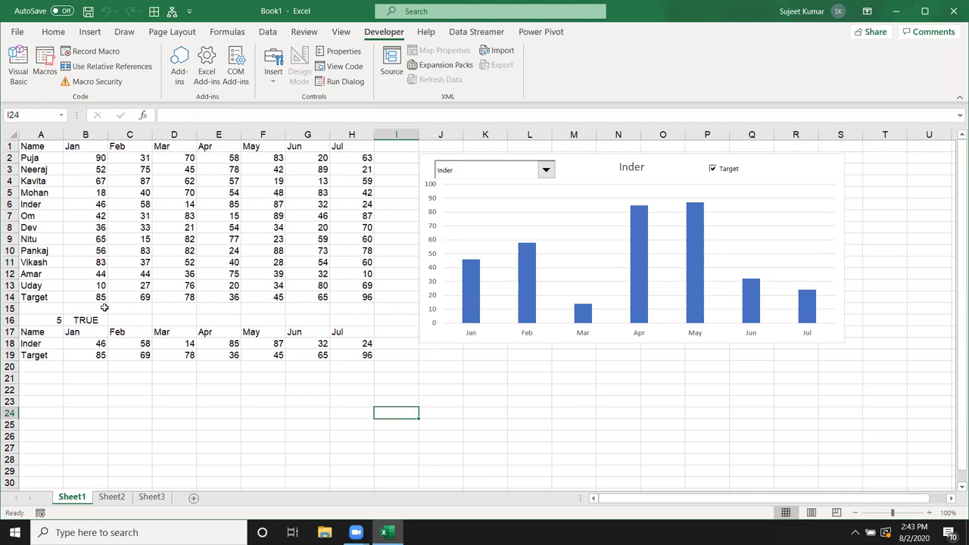
left_click(722, 174)
left_click(721, 173)
left_click(722, 173)
left_click(722, 173)
left_click(722, 174)
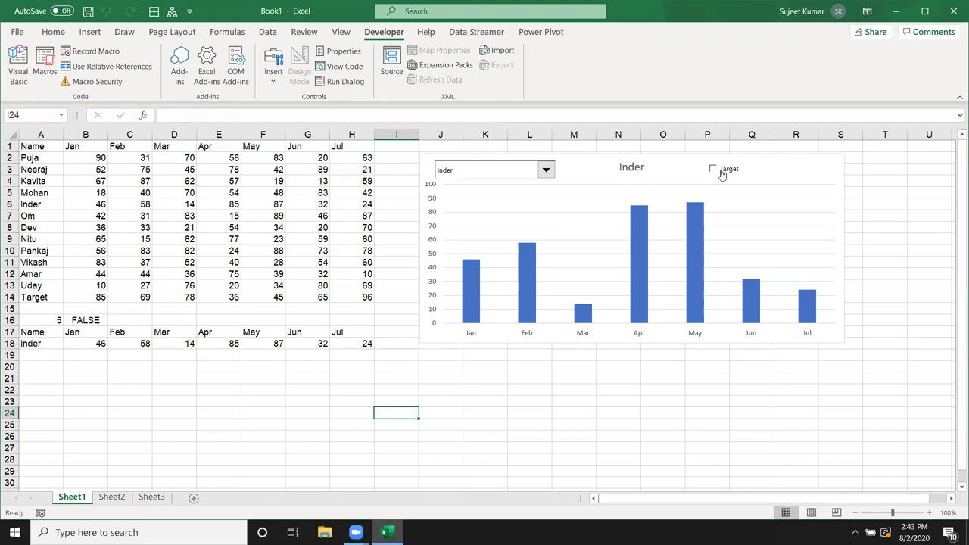
left_click(722, 174)
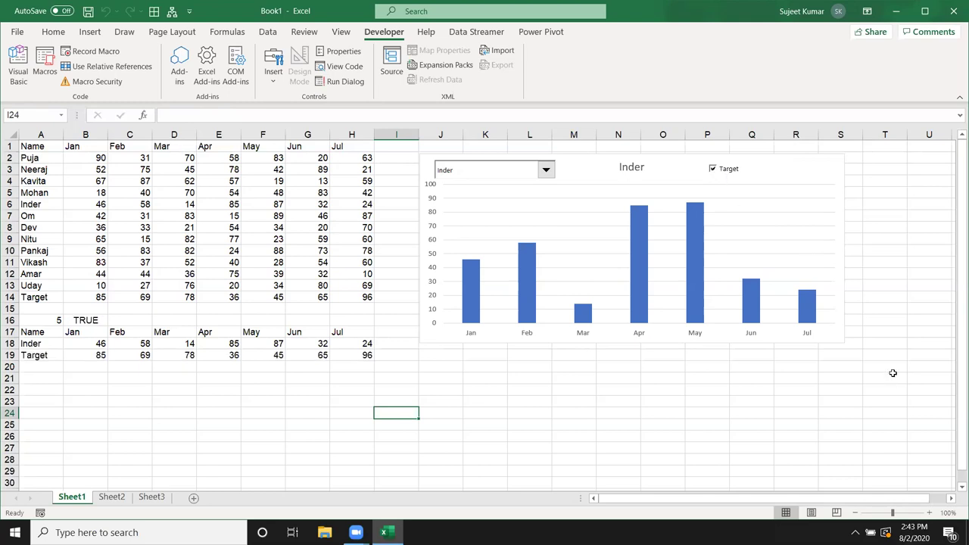
left_click(841, 340)
Extend the chart's source range to row 19 and test the Target check box on the orange bars.
left_click_drag(63, 349, 62, 358)
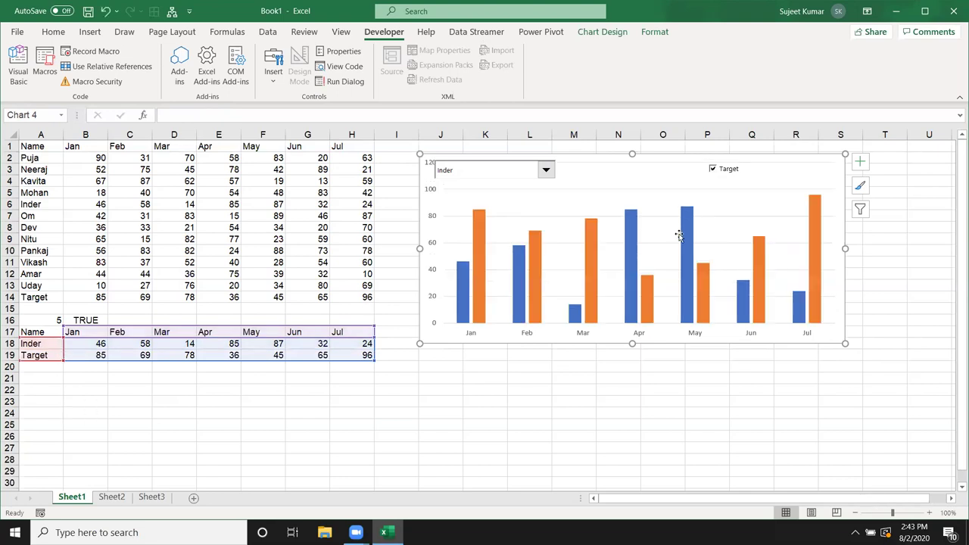
left_click(731, 171)
left_click(730, 173)
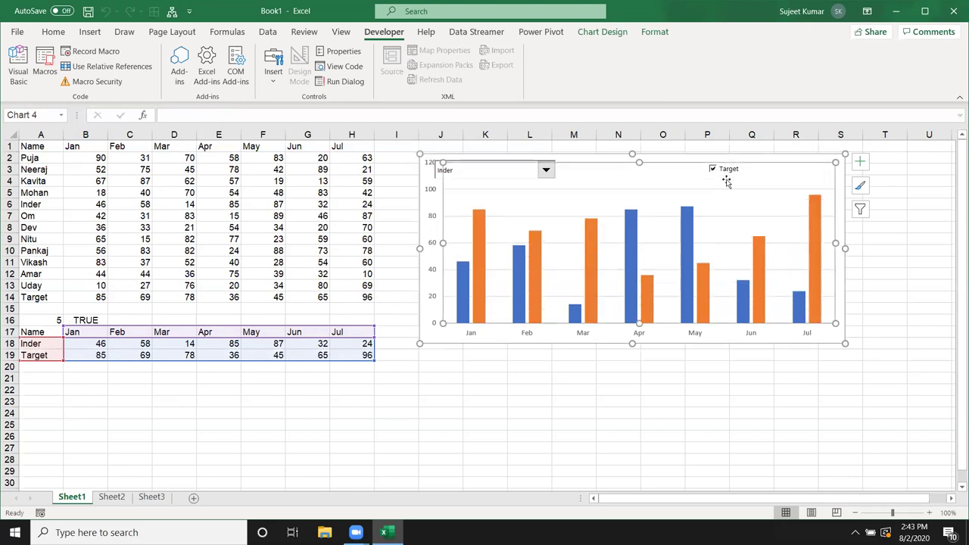
left_click(730, 174)
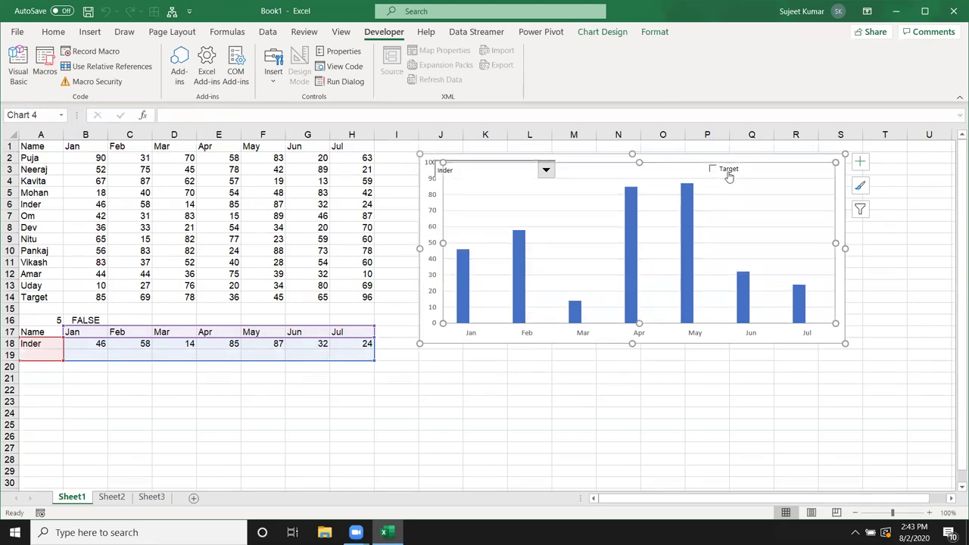
left_click(729, 174)
left_click(730, 174)
left_click(729, 175)
left_click(728, 175)
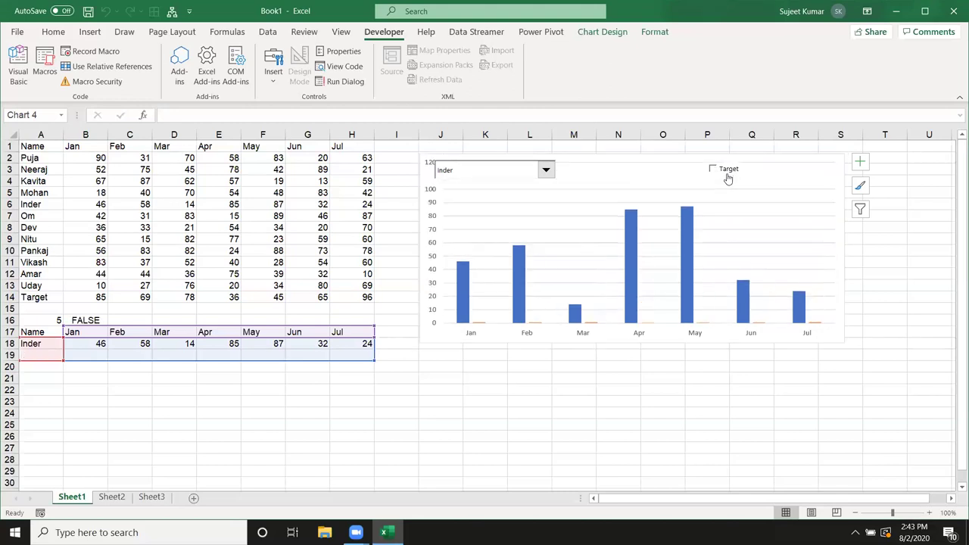
left_click(728, 178)
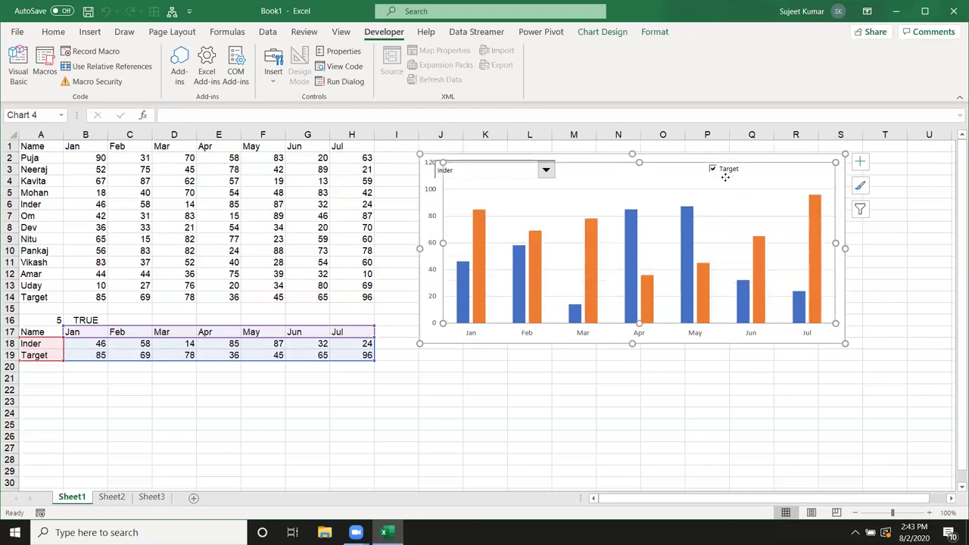
left_click(725, 179)
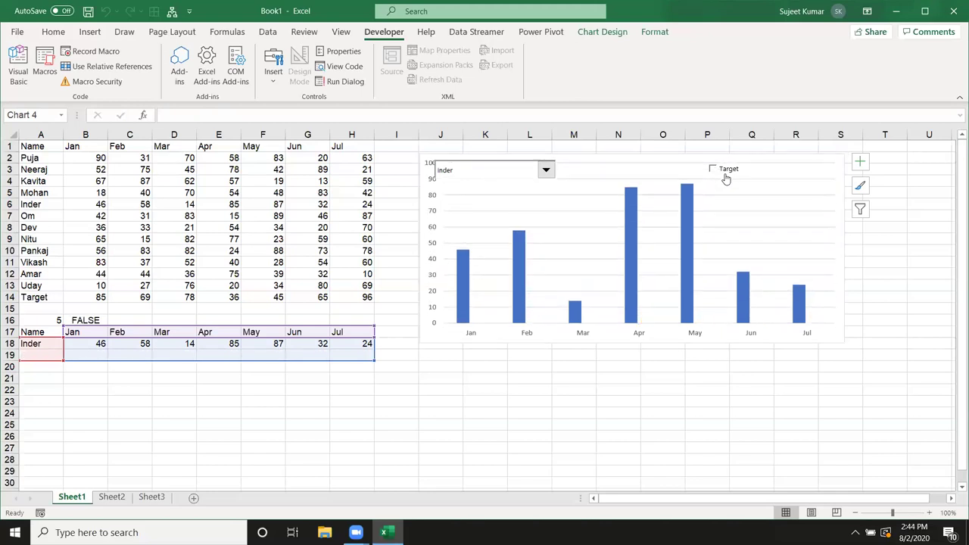
left_click(725, 179)
left_click(725, 179)
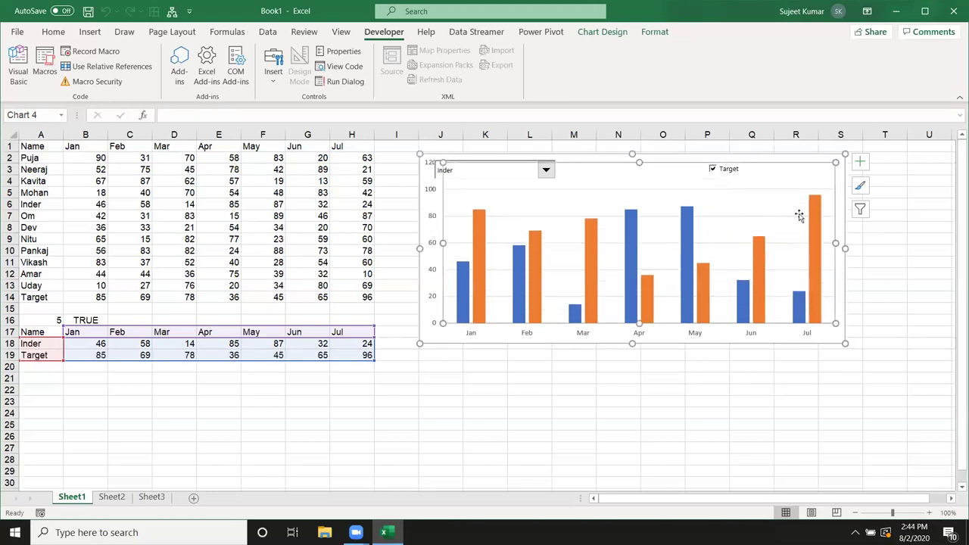
Copy the score table A1:H14.
left_click(882, 295)
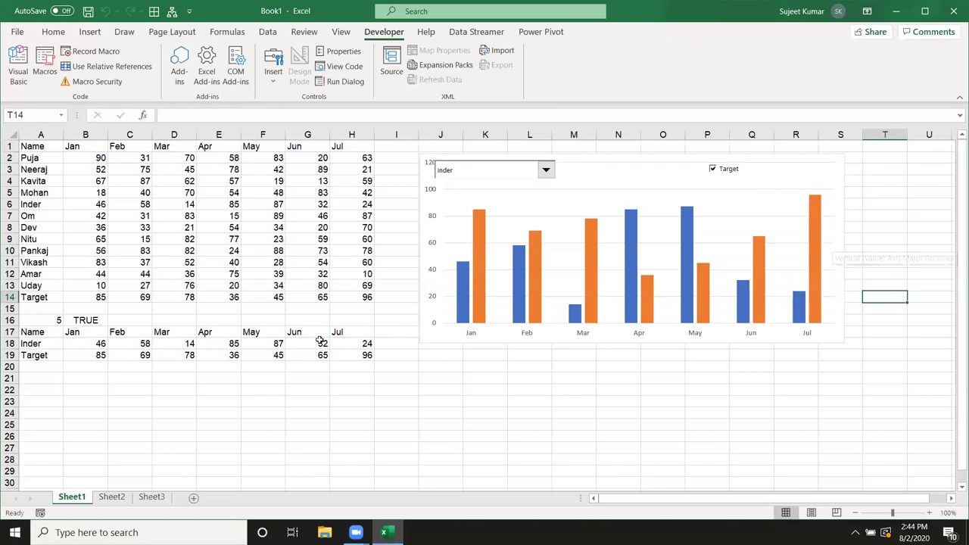
left_click_drag(34, 147, 358, 297)
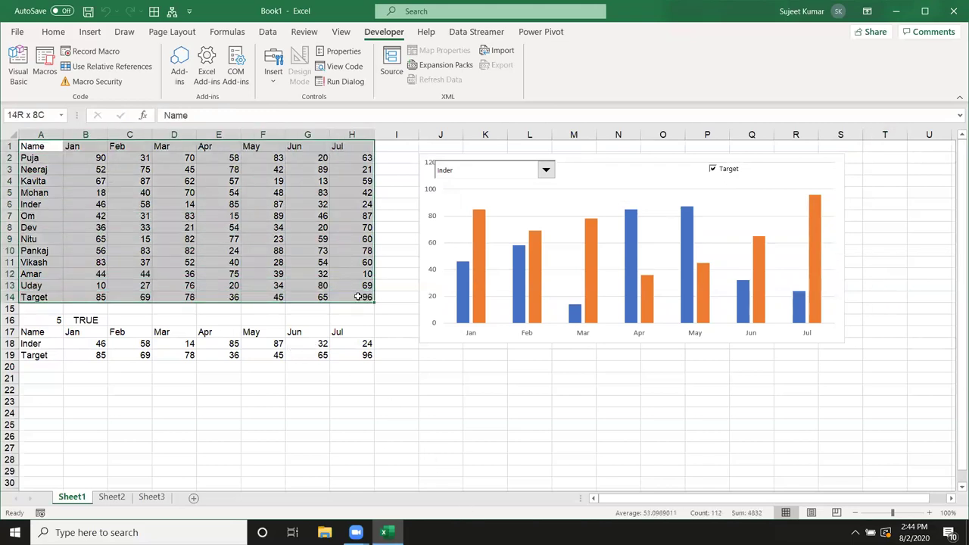
key("ctrl+c")
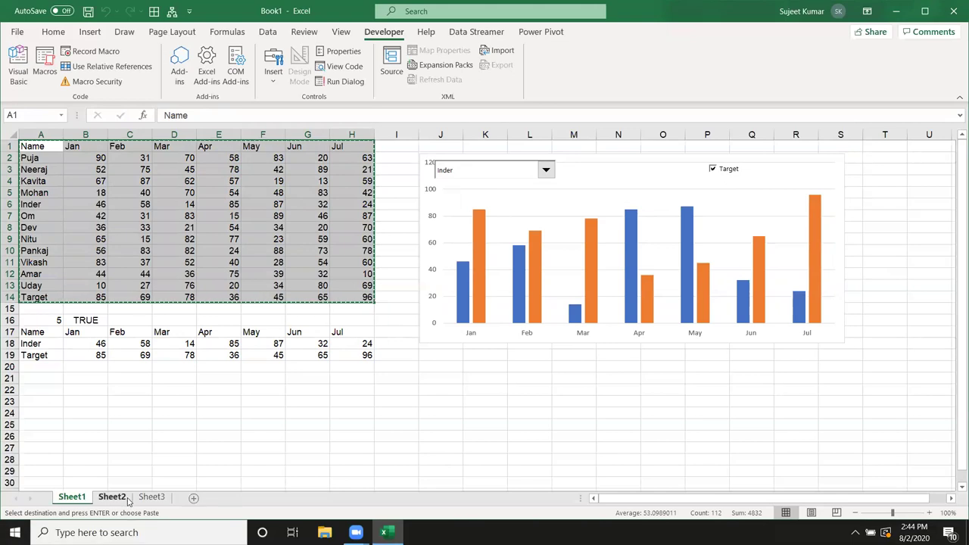
Paste the copied score table into Sheet2 at A1.
left_click(125, 499)
key("ctrl+v")
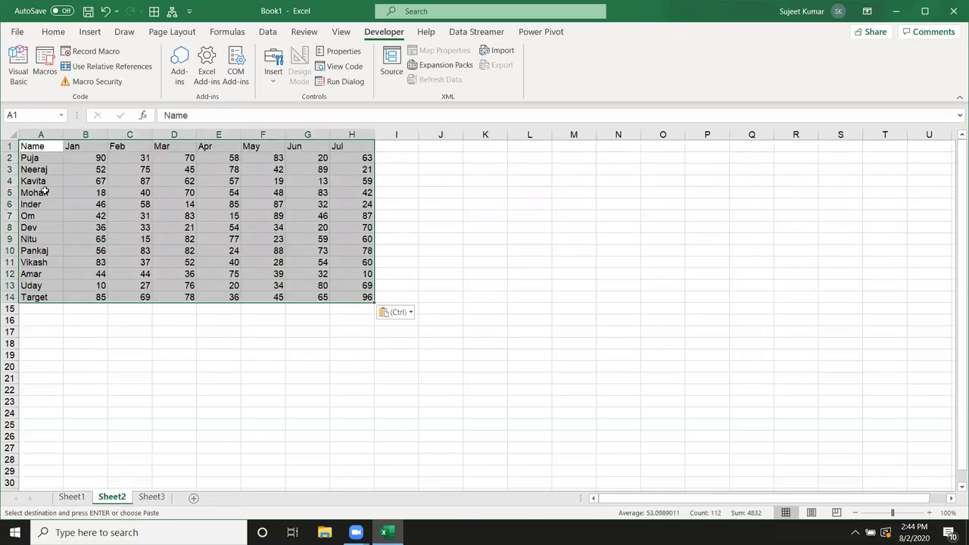
left_click_drag(33, 147, 341, 145)
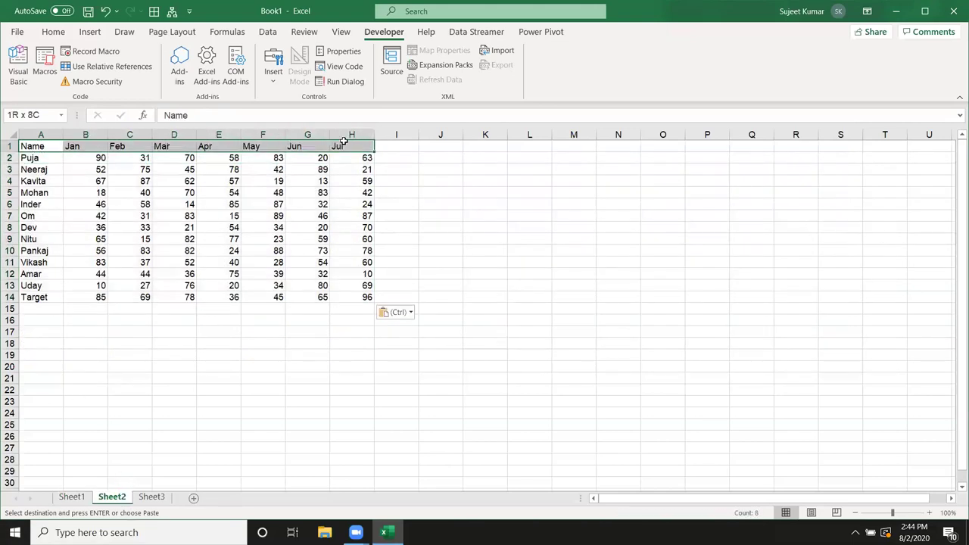
key("ctrl+c")
left_click(38, 344)
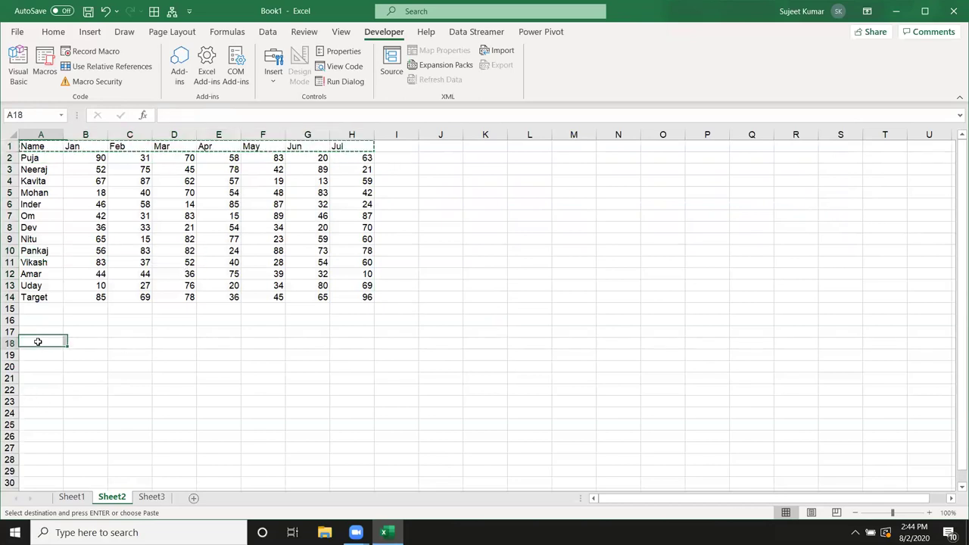
key("Escape")
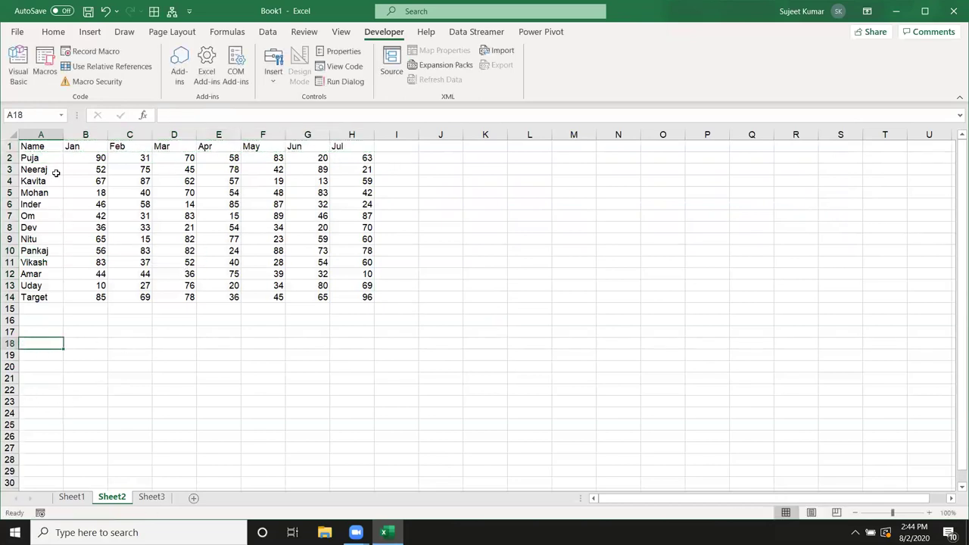
Copy the A1:H1 header row into row 17.
left_click_drag(44, 150, 334, 149)
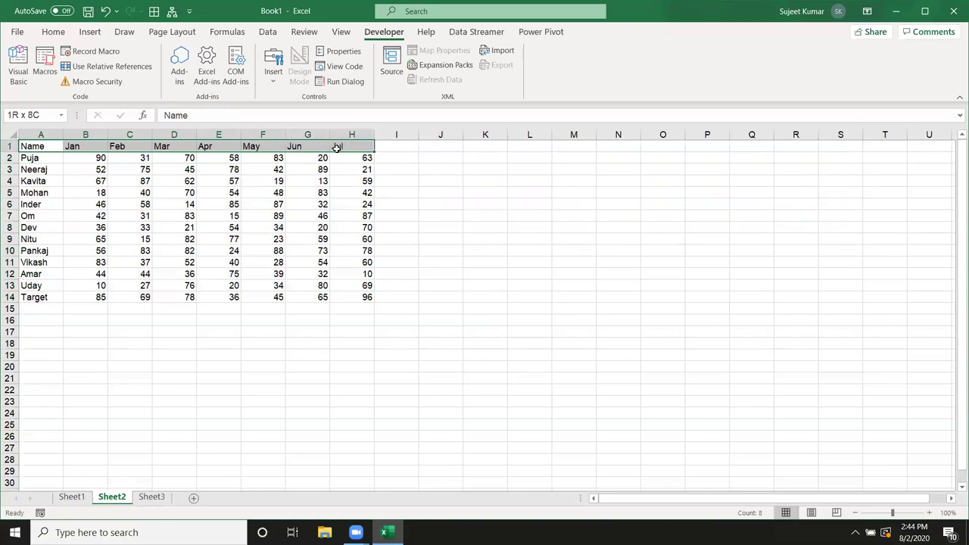
key("ctrl+c")
left_click(45, 333)
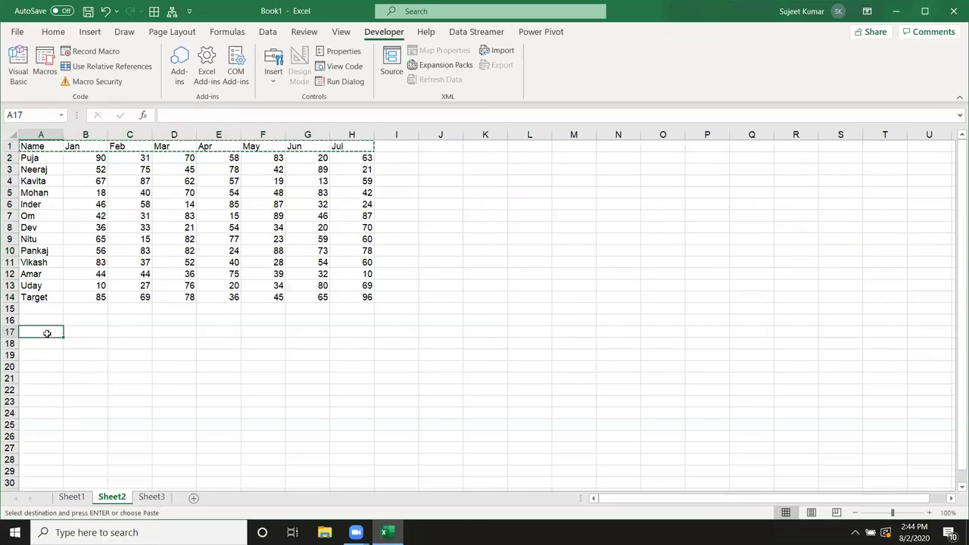
key("ctrl+v")
key("Escape")
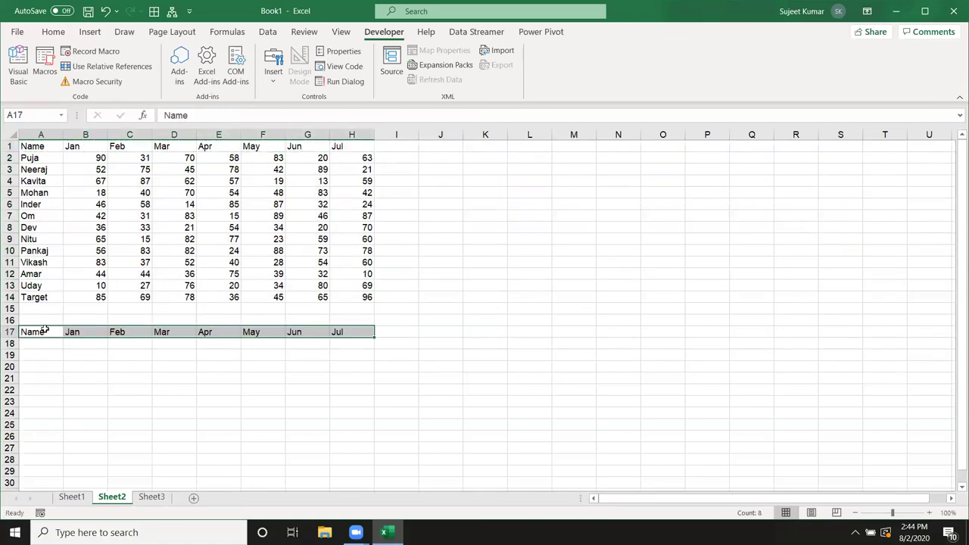
left_click(46, 321)
Enter 1 in both A16 and B16.
type("1")
key("Tab")
type("1")
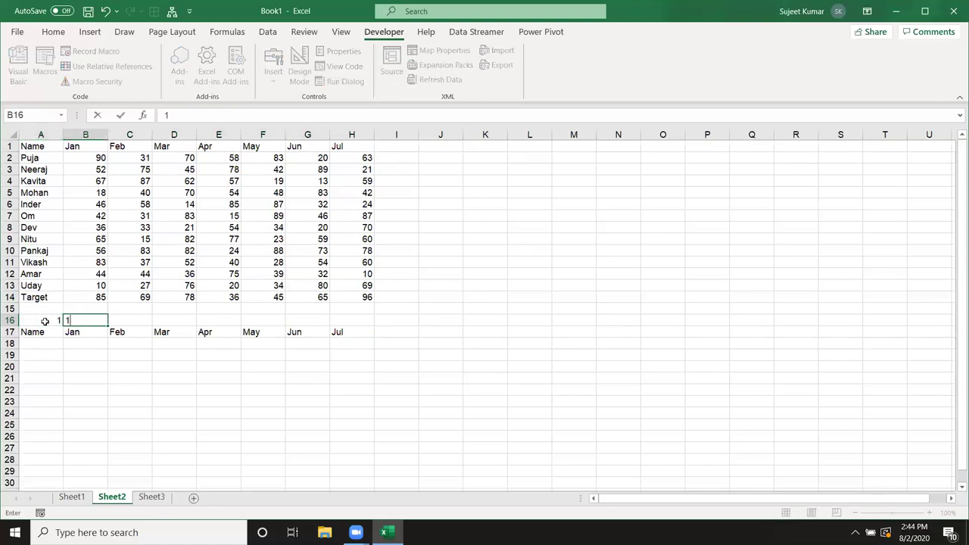
key("Return")
key("Return")
Enter an OFFSET formula in A18 based on A1 with A16 as the row offset.
type("=")
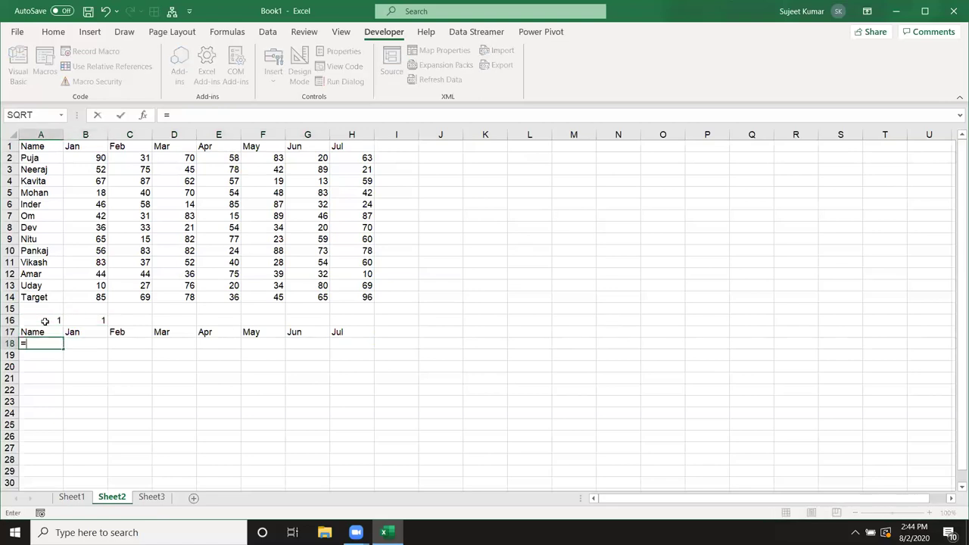
type("off")
key("Tab")
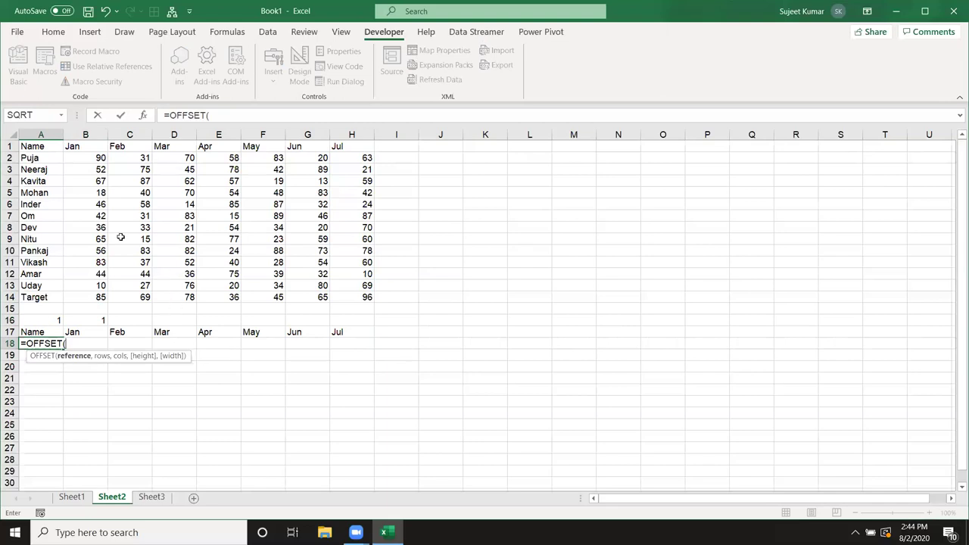
left_click(45, 148)
type(",")
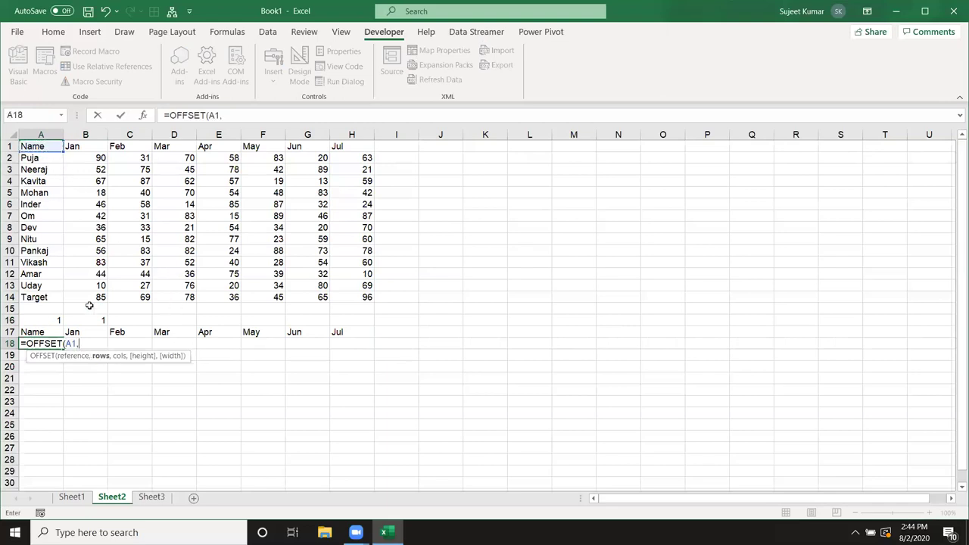
left_click(47, 319)
type(",0")
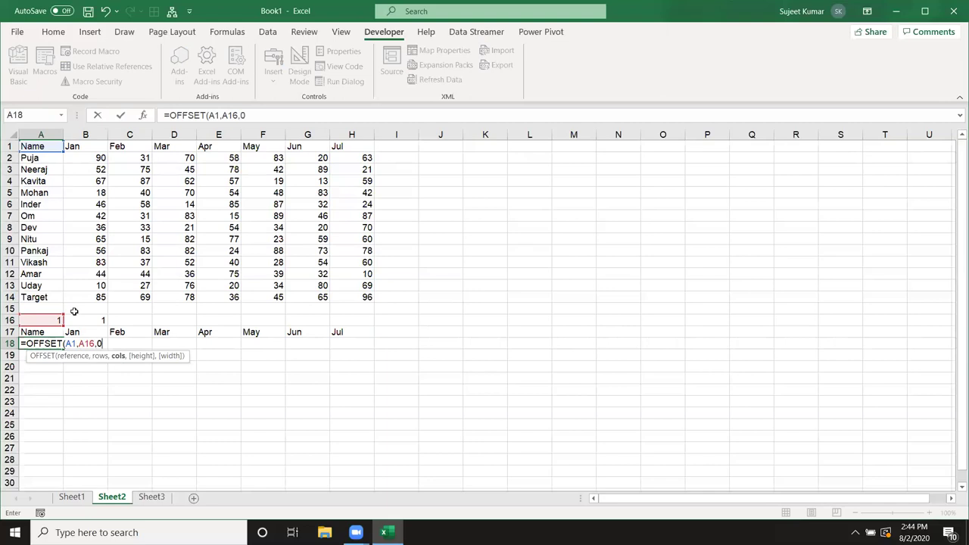
key("Return")
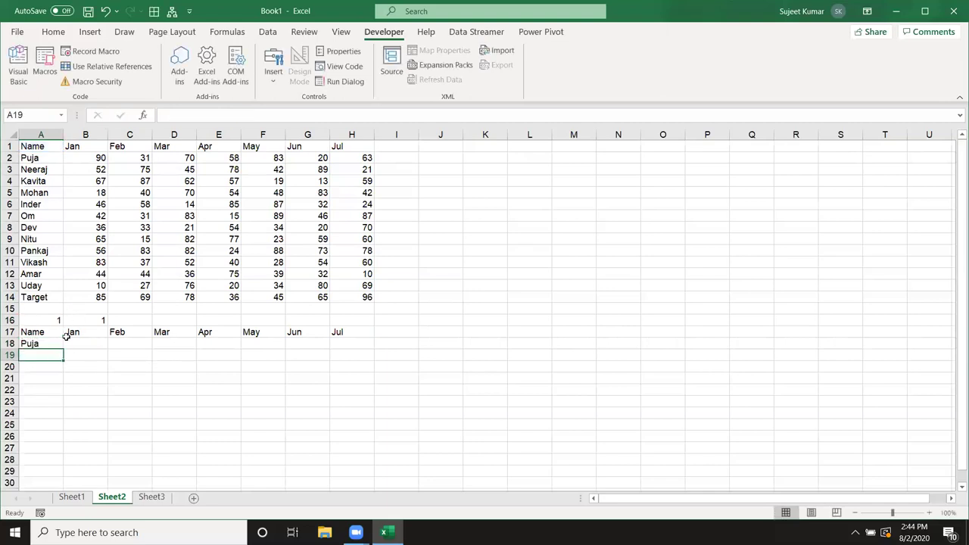
Make the A16 reference absolute and fill the formula across A18:H18.
left_click(53, 346)
double_click(53, 346)
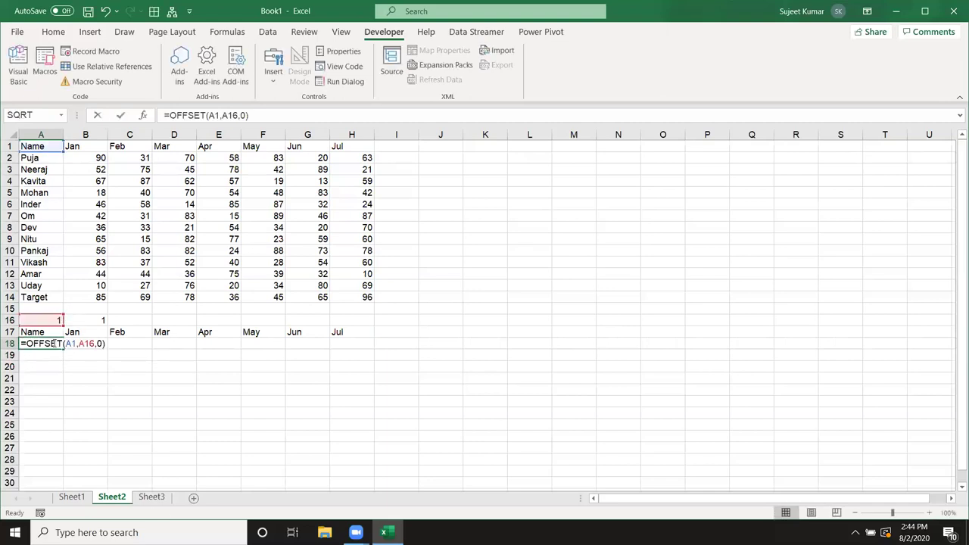
left_click(88, 345)
key("F4")
key("Return")
left_click(53, 346)
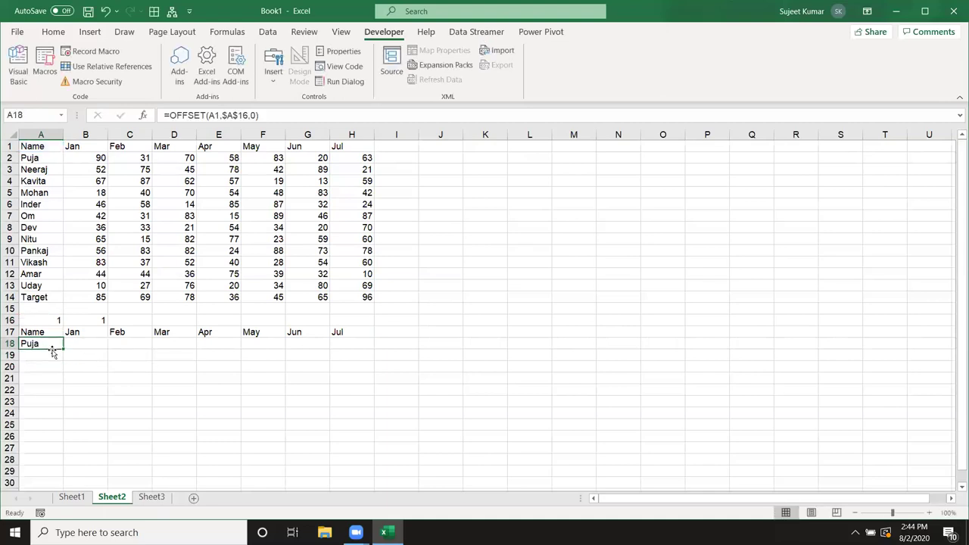
left_click_drag(60, 351, 356, 344)
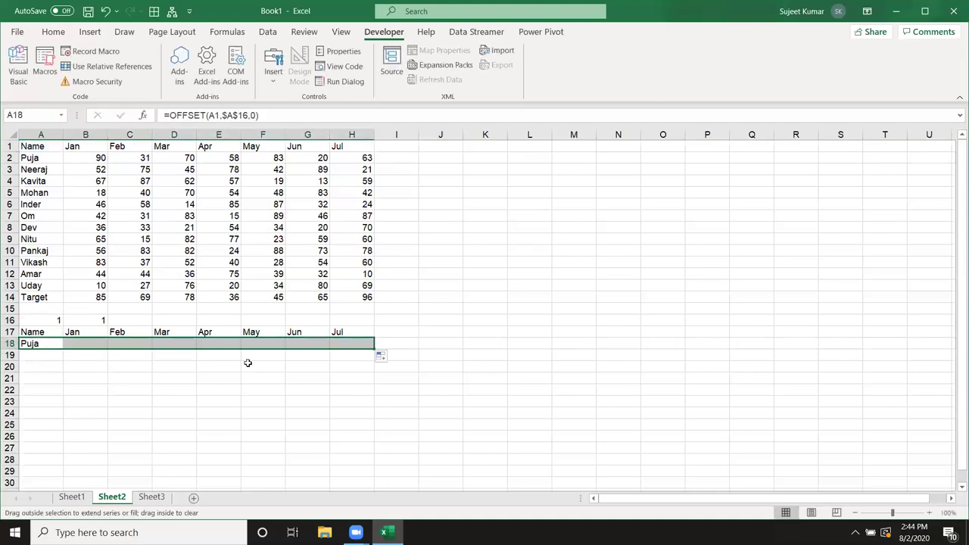
Enter an OFFSET formula in A19 based on A1 with B16 as the row offset.
left_click(27, 355)
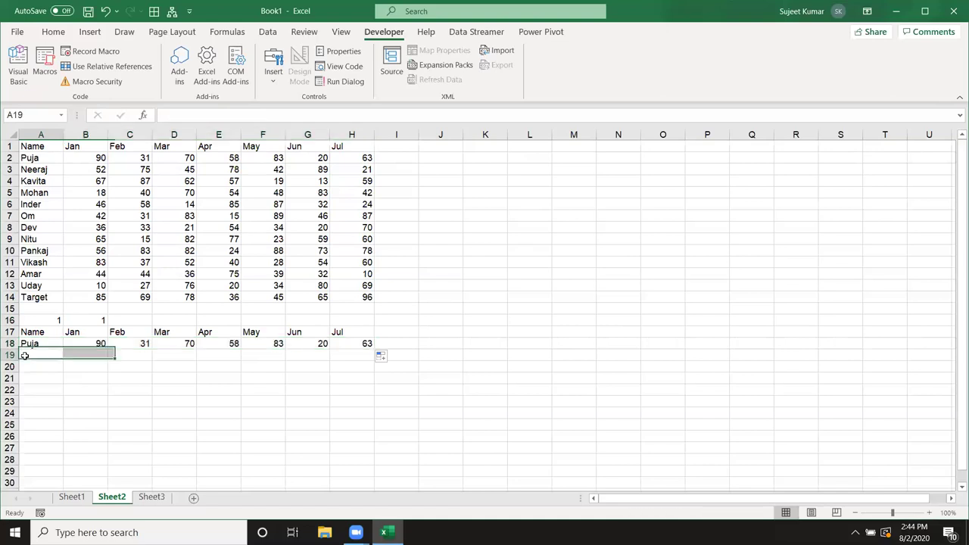
type("=of")
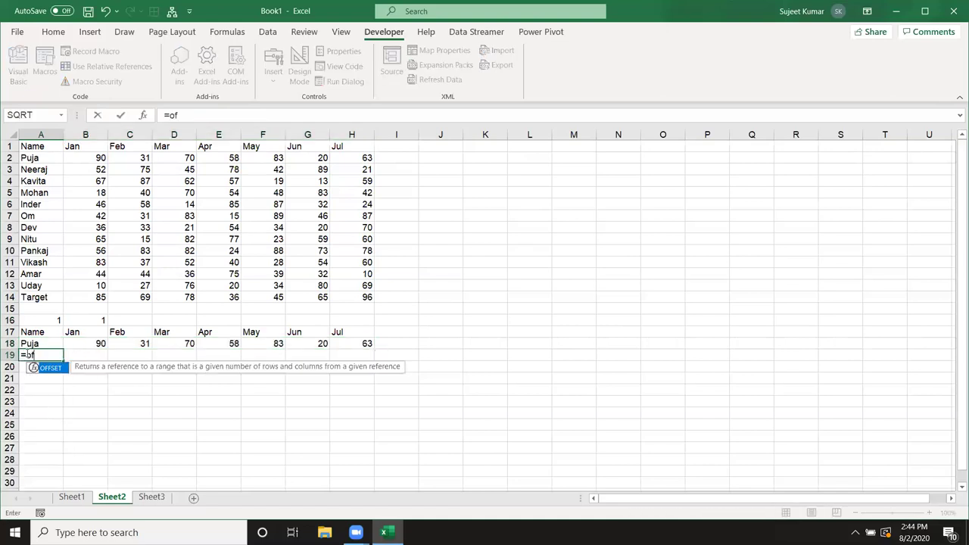
key("Tab")
left_click(28, 144)
type(",")
left_click(84, 320)
type(",")
key("Return")
key("Up")
Make B16 absolute, fill A19 across to H19, and select A17:H19.
left_click(230, 116)
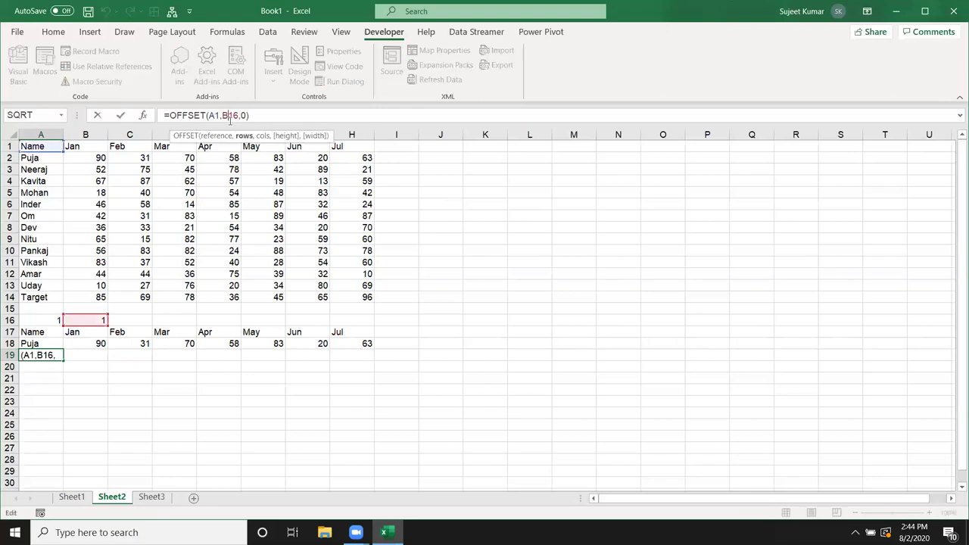
double_click(230, 116)
key("Return")
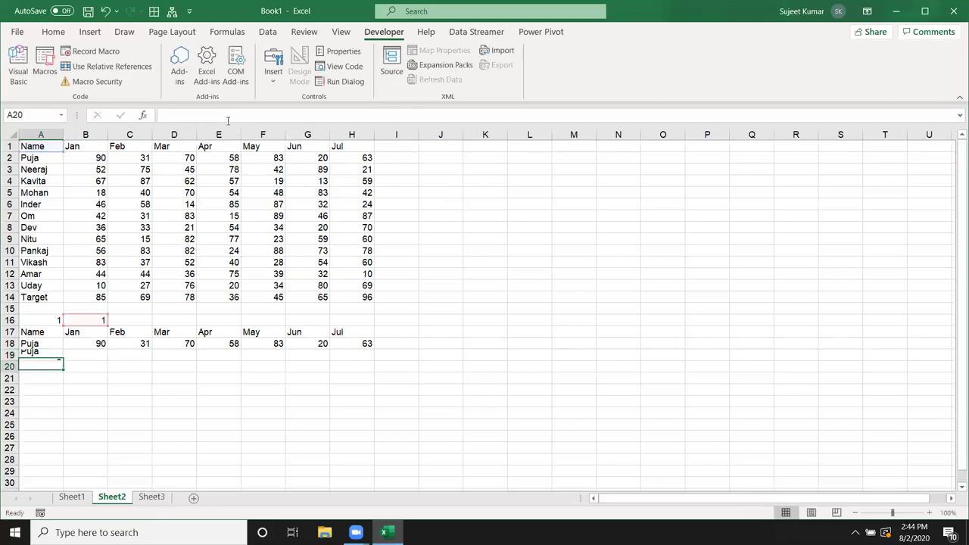
left_click(59, 355)
left_click(66, 360)
left_click(54, 354)
left_click_drag(64, 357, 371, 362)
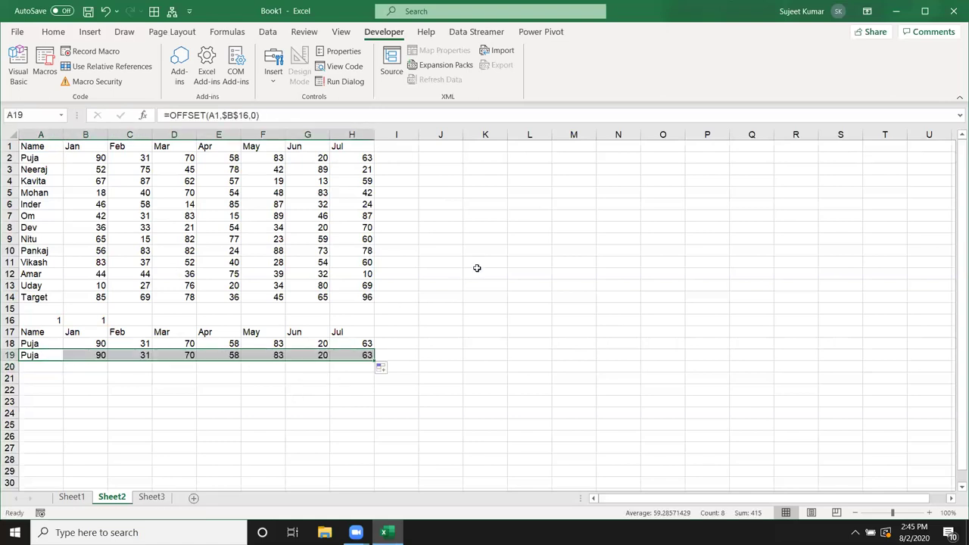
left_click_drag(48, 332, 370, 356)
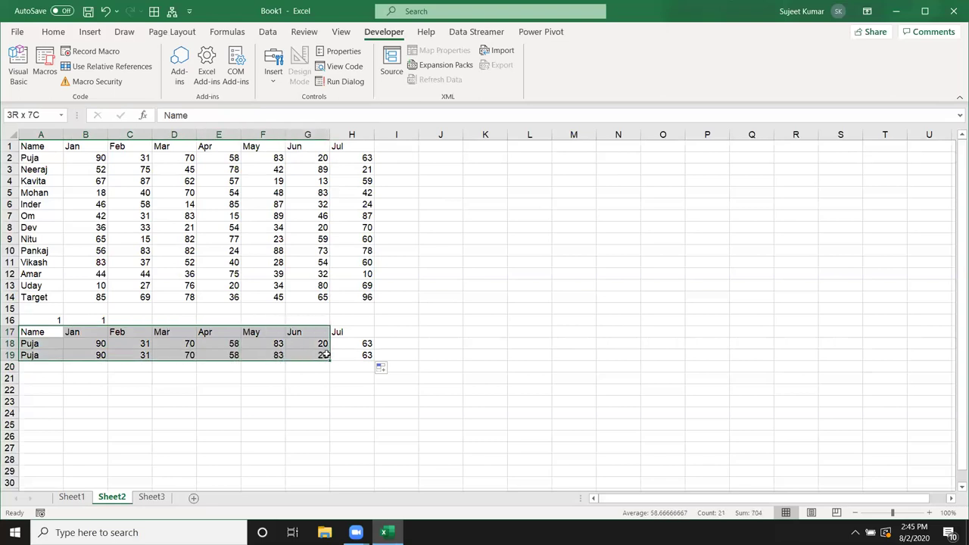
Insert a clustered column chart of rows 17–19, then move and enlarge it beside the data.
left_click(84, 33)
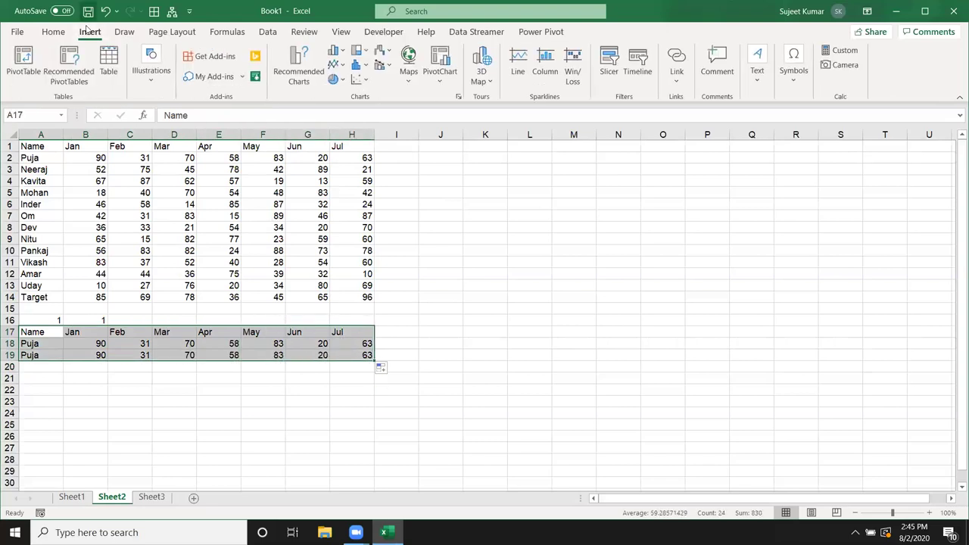
left_click(336, 51)
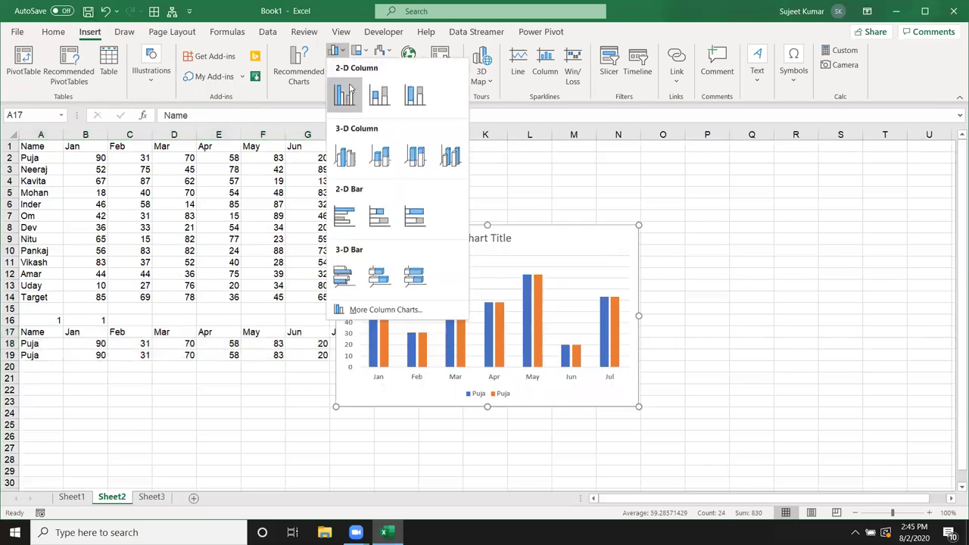
left_click(350, 92)
left_click_drag(422, 234, 499, 160)
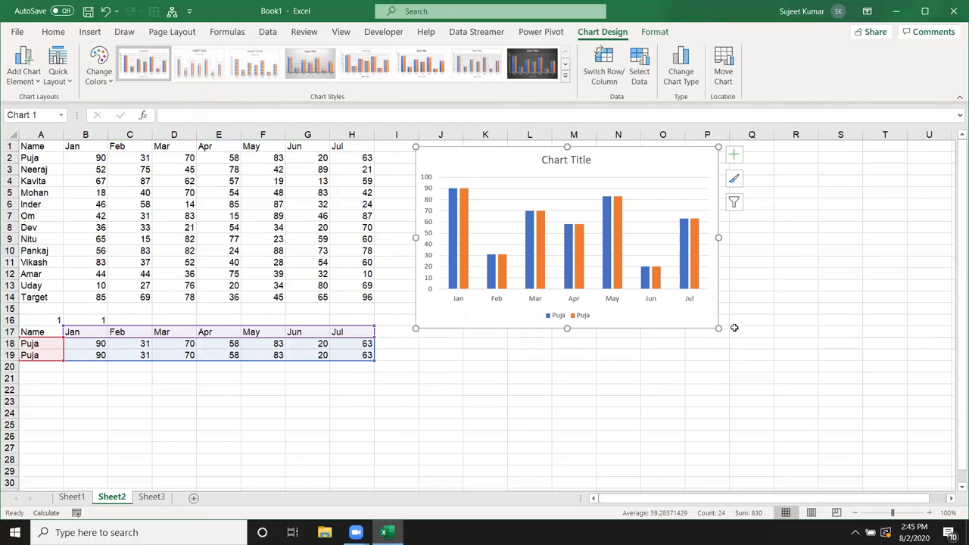
left_click_drag(734, 327, 878, 352)
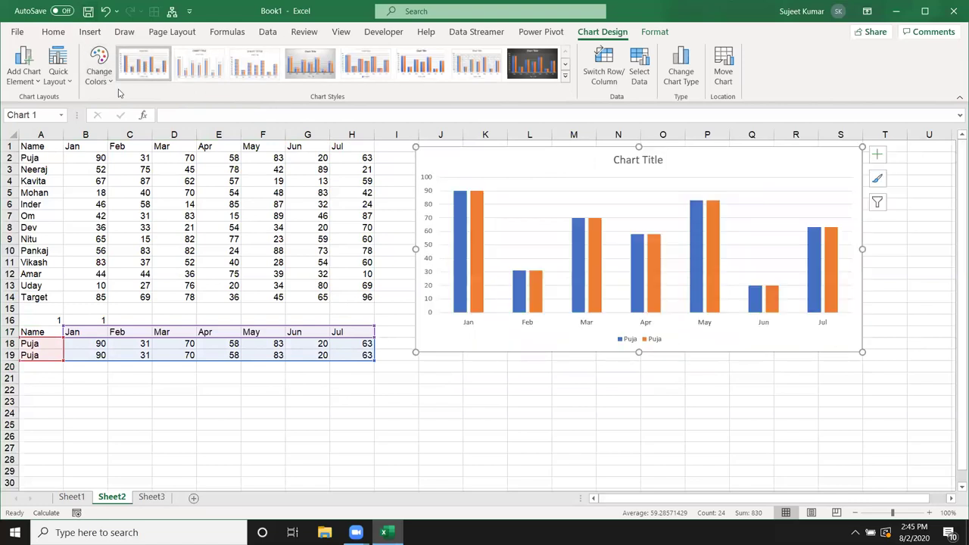
Apply Quick Layout 1 and move the legend to the chart's bottom-right corner.
left_click(58, 64)
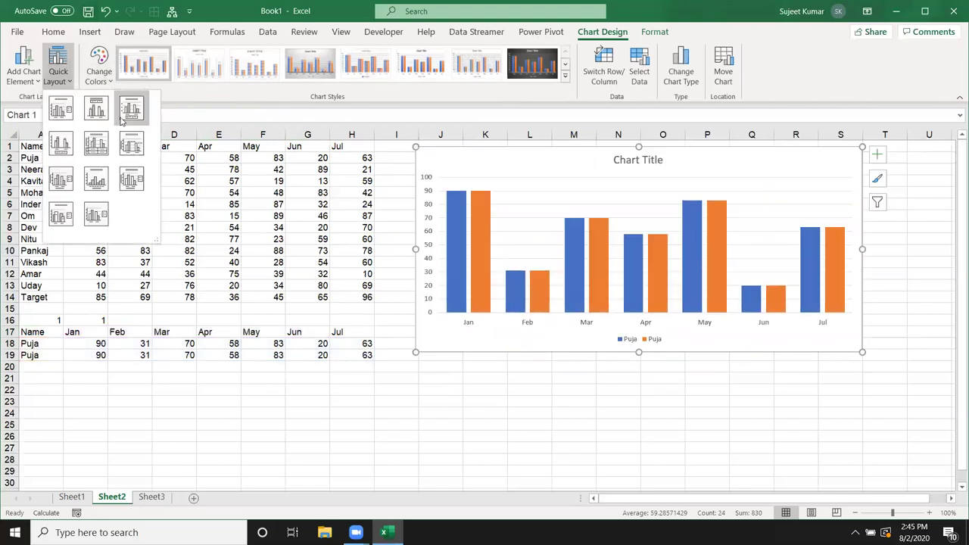
left_click(64, 110)
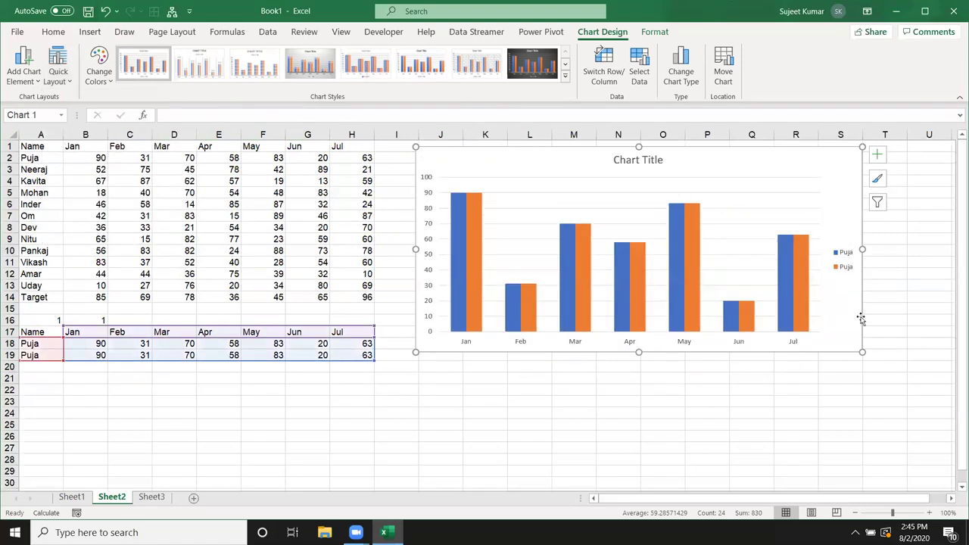
left_click(846, 272)
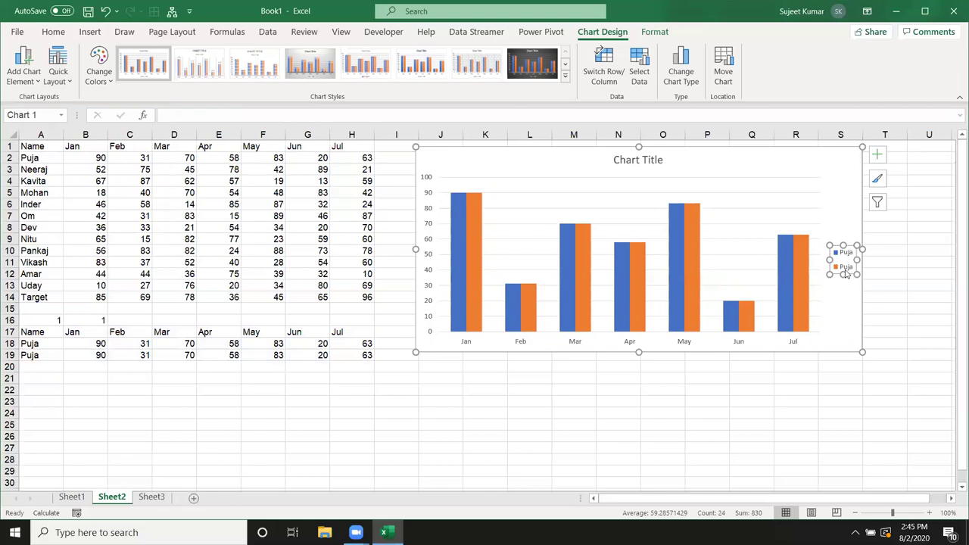
left_click(847, 274)
left_click(843, 255)
left_click_drag(836, 251, 836, 265)
left_click_drag(839, 328, 835, 315)
left_click(829, 250)
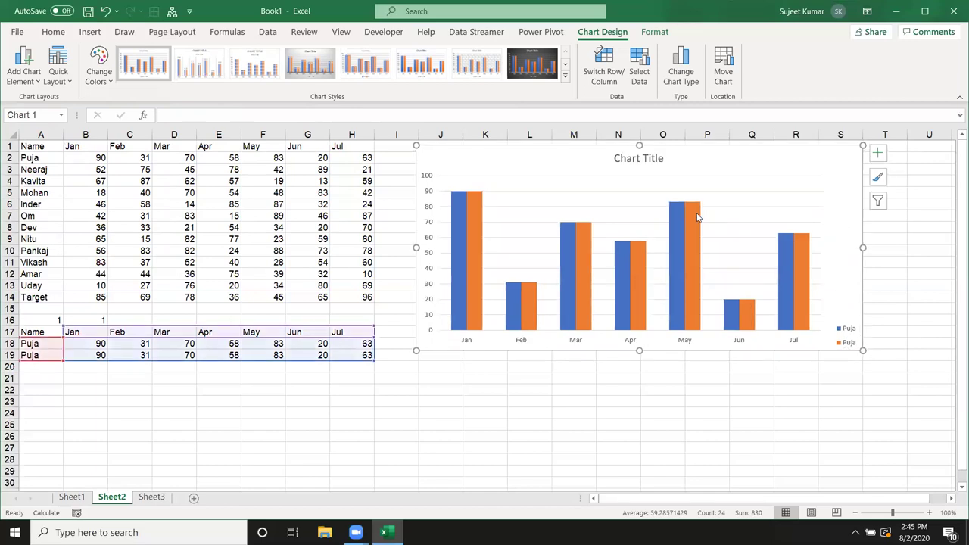
left_click(786, 192)
Delete the chart's horizontal gridlines, then look through the Developer, Home, Format and Chart Design ribbons.
key("Delete")
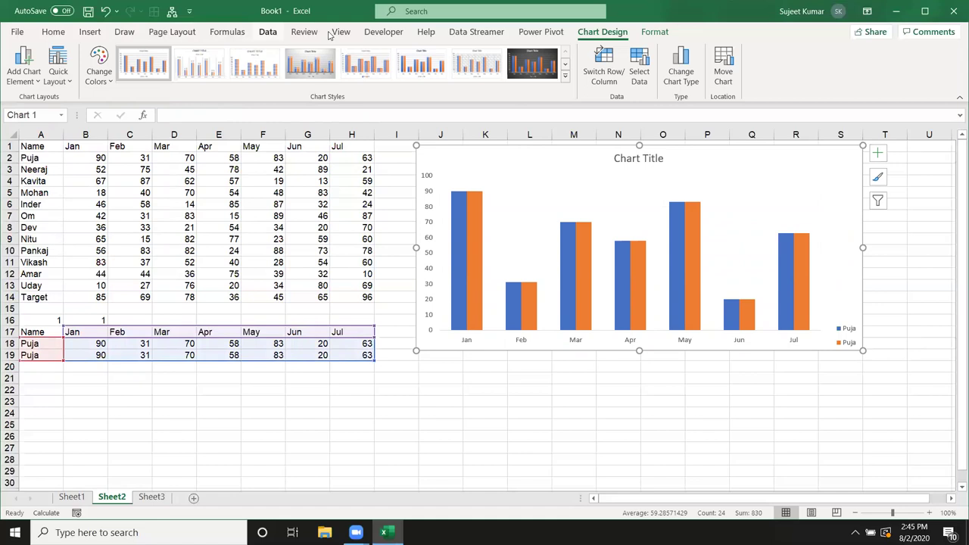
left_click(384, 31)
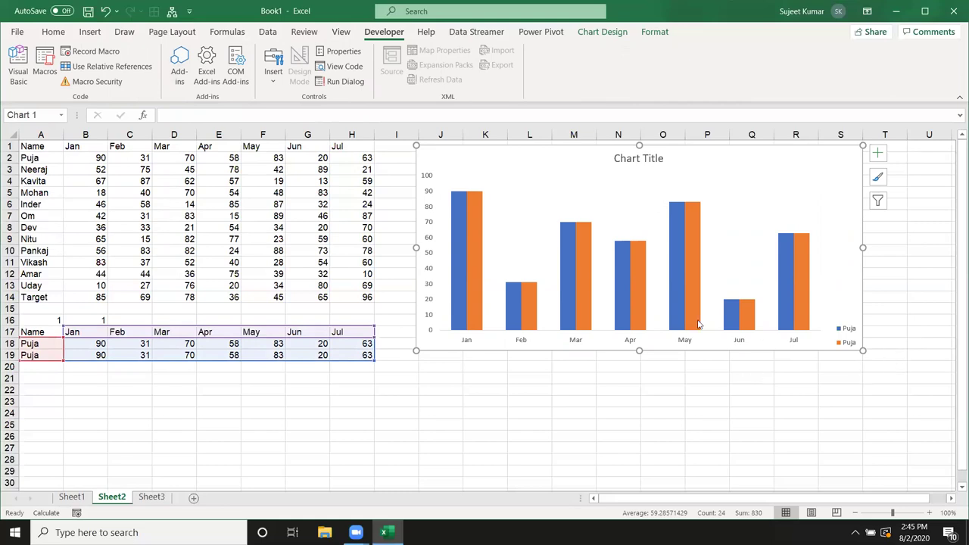
left_click(856, 338)
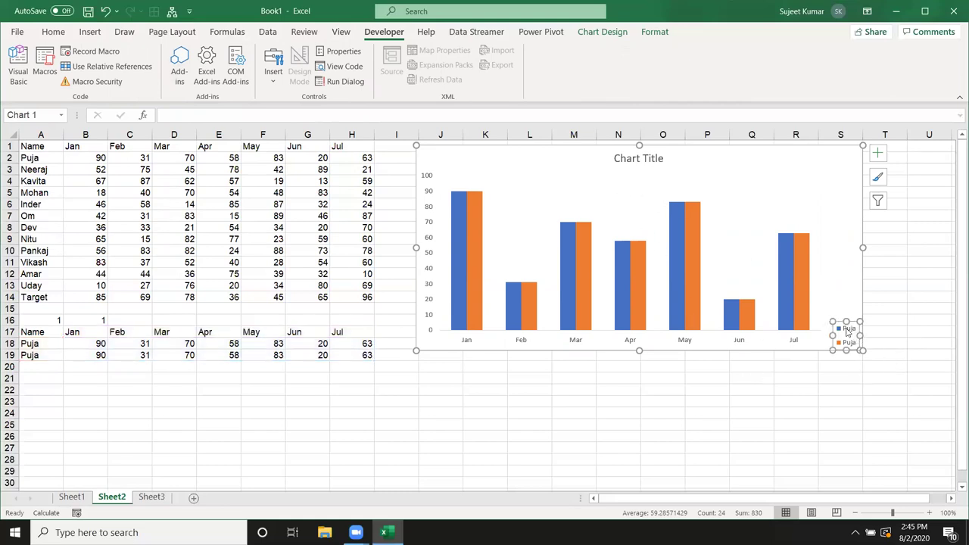
left_click(53, 32)
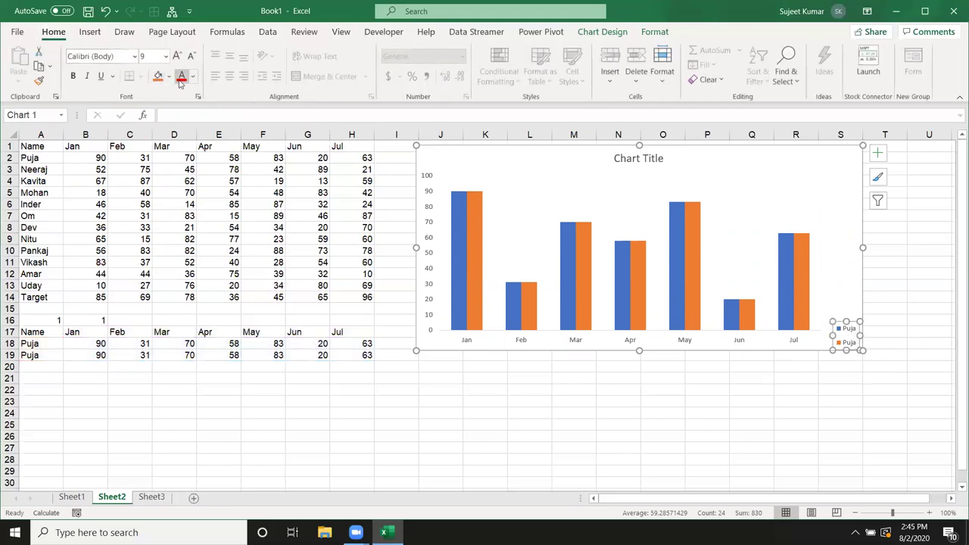
left_click(564, 155)
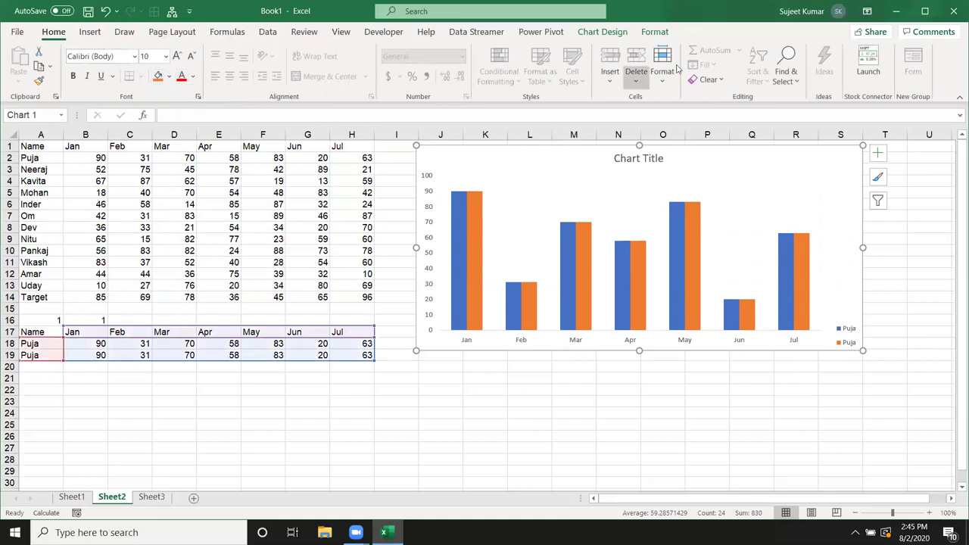
left_click(655, 32)
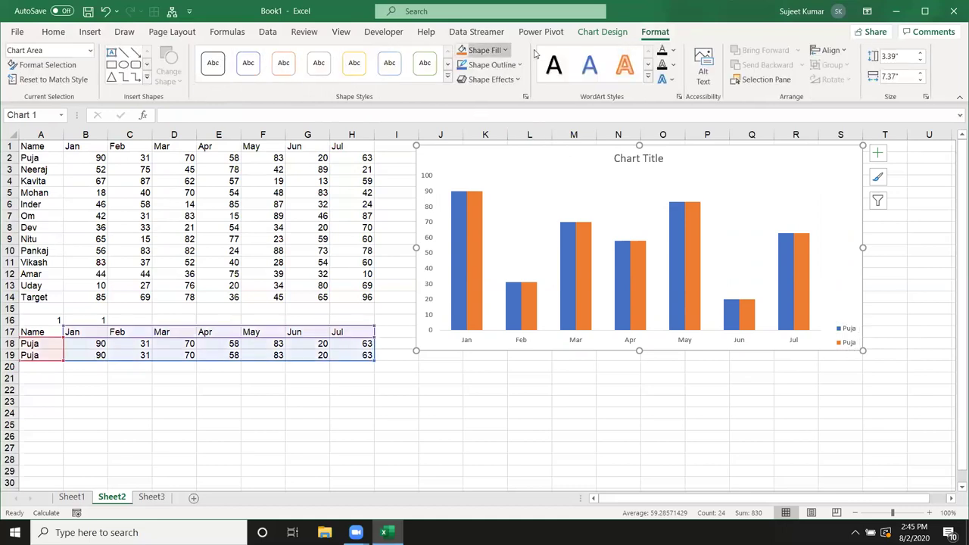
left_click(603, 31)
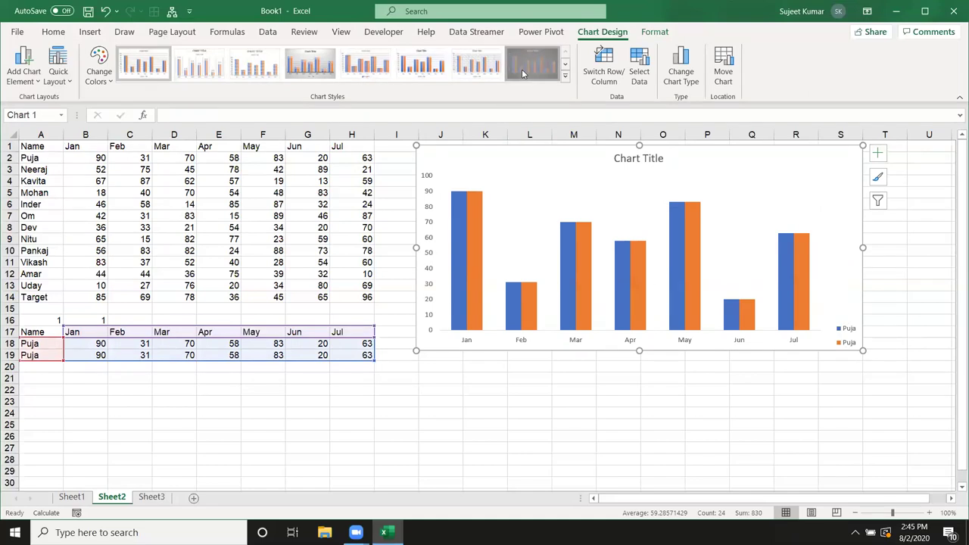
Apply the dark chart style and delete the Chart Title.
left_click(532, 64)
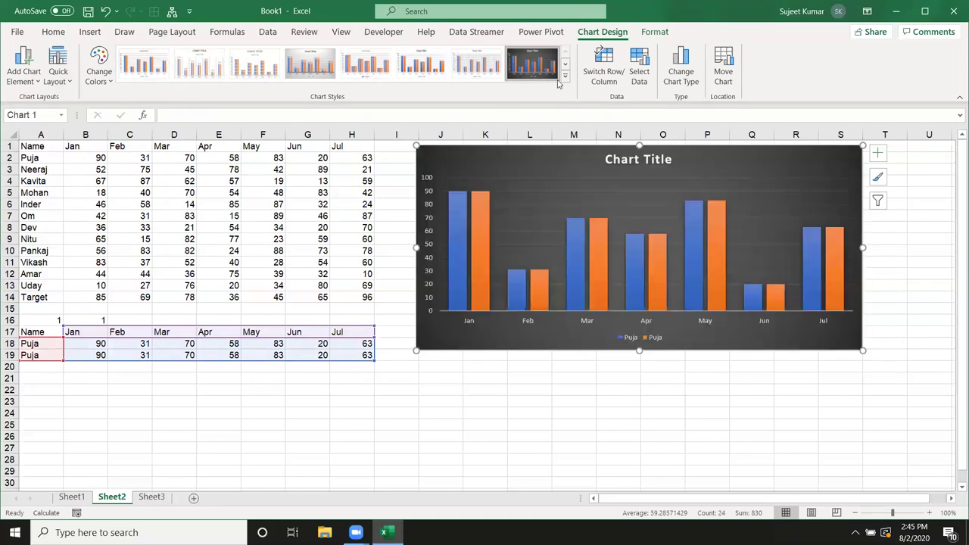
left_click(609, 168)
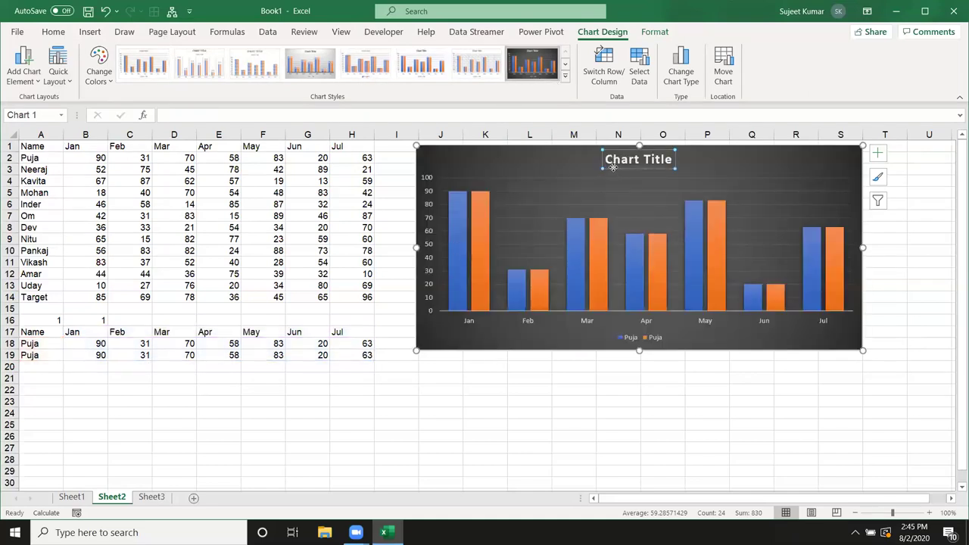
key("Delete")
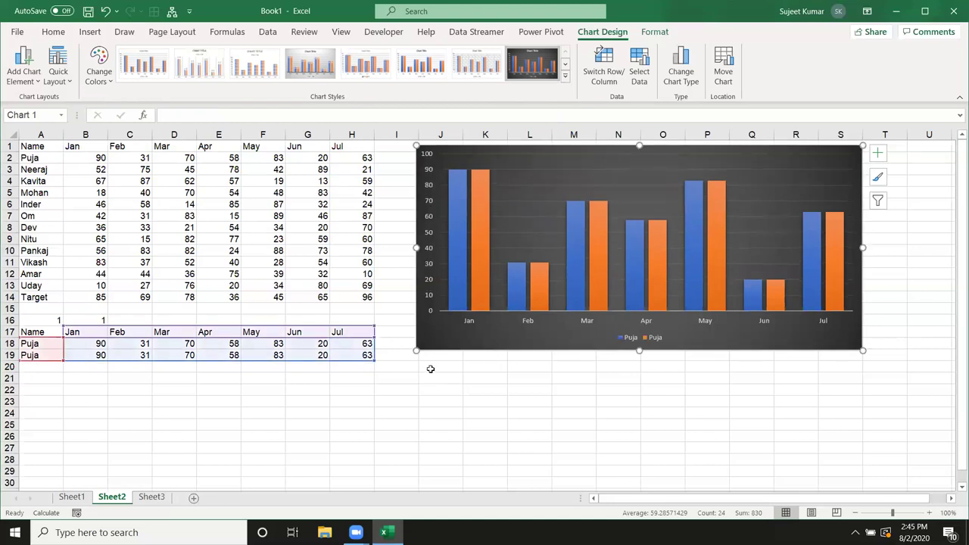
Shrink the chart, nudge its plot area left, and reposition it to span columns K–R.
left_click_drag(415, 351, 496, 327)
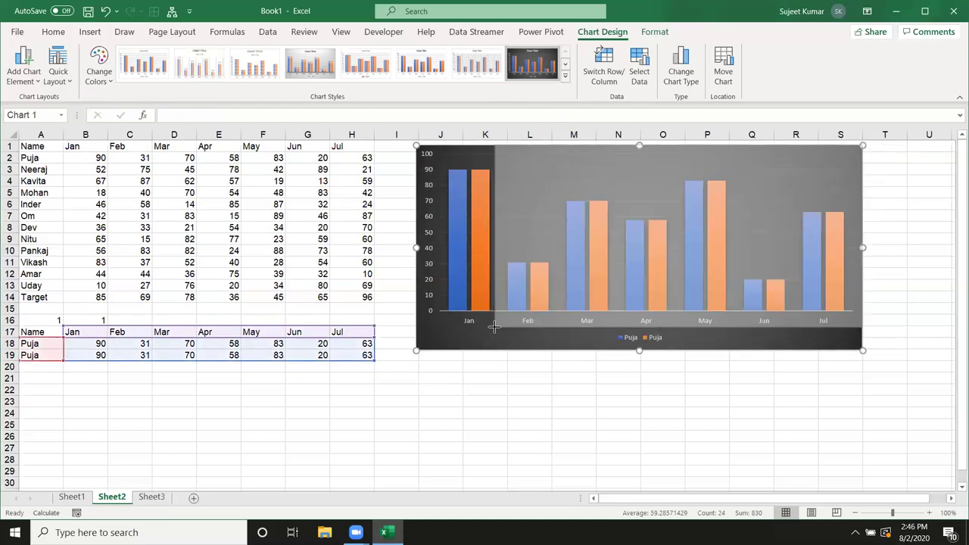
left_click(600, 153)
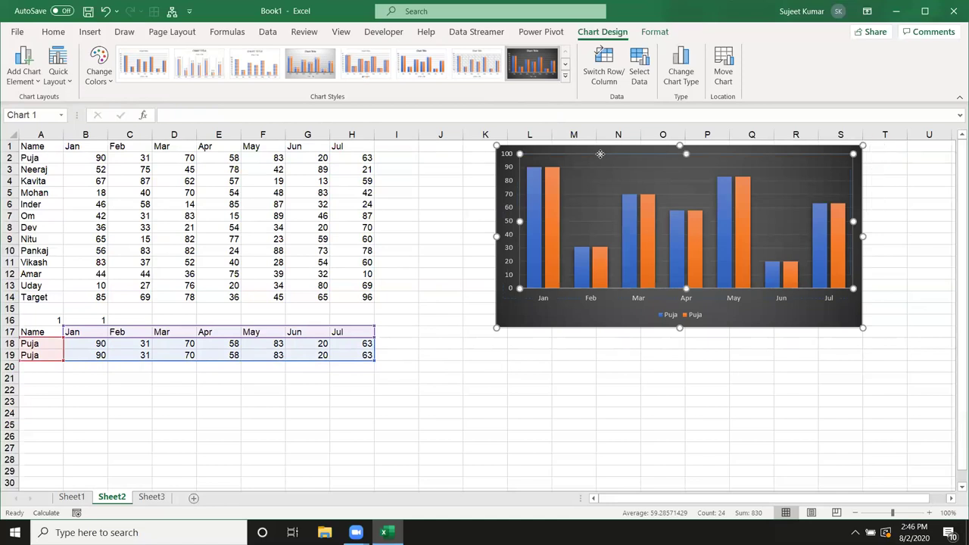
left_click_drag(595, 154, 590, 154)
left_click(496, 157)
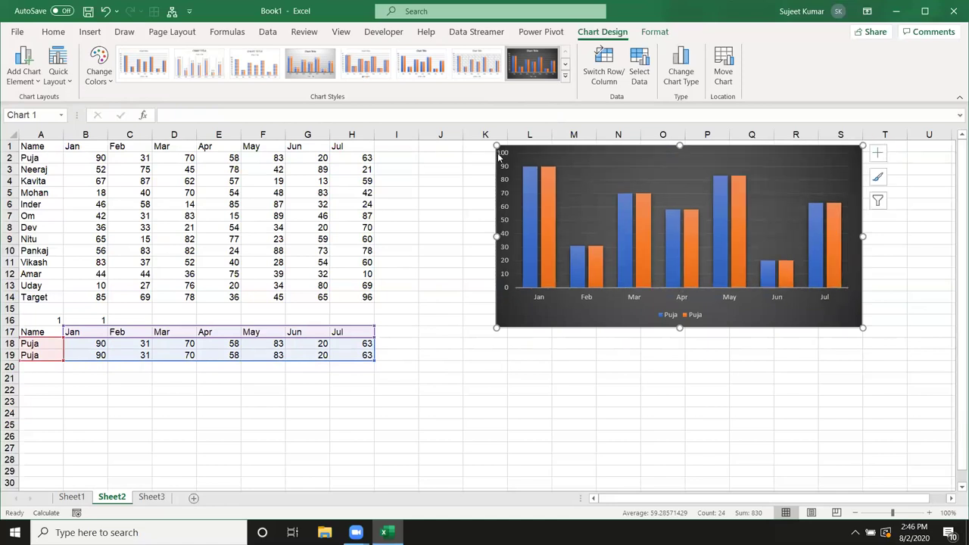
left_click(500, 155)
left_click(446, 189)
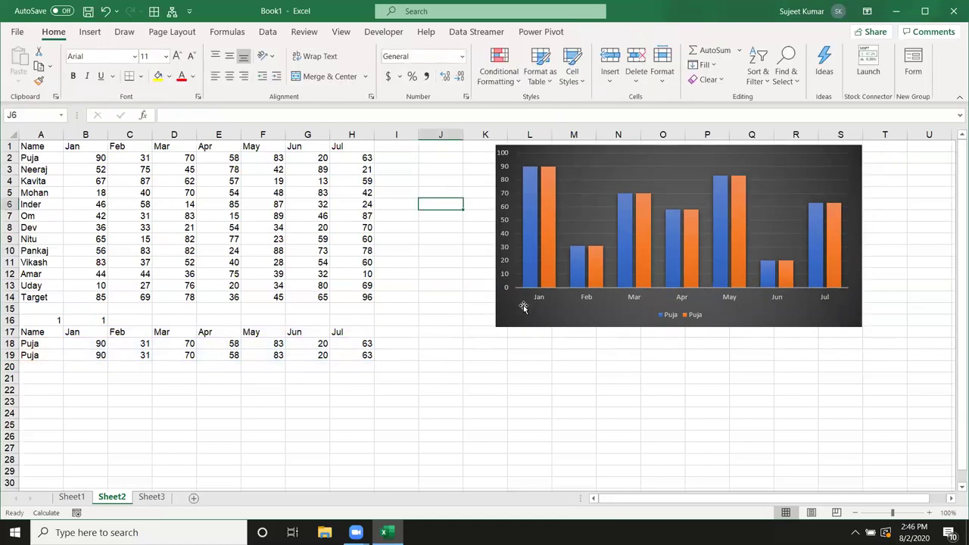
left_click_drag(528, 304, 492, 309)
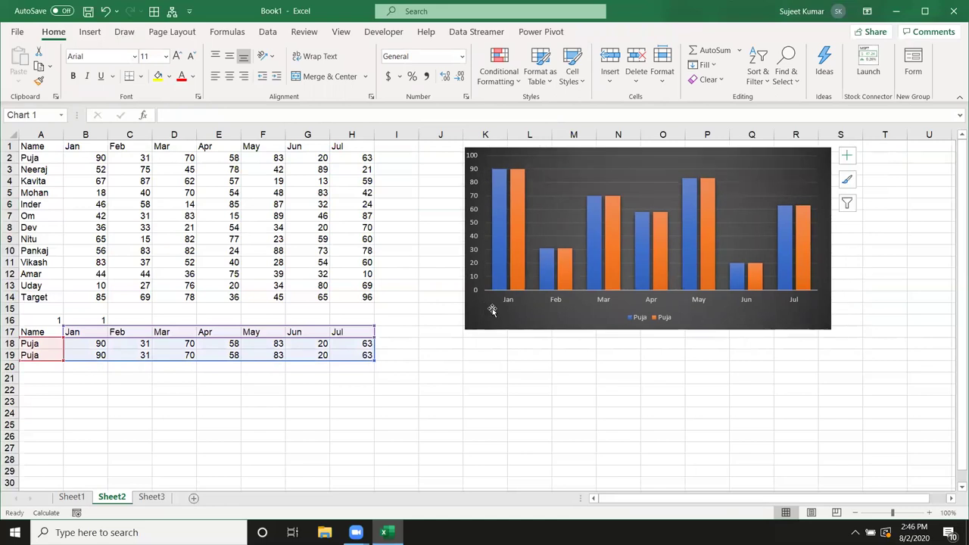
left_click(541, 401)
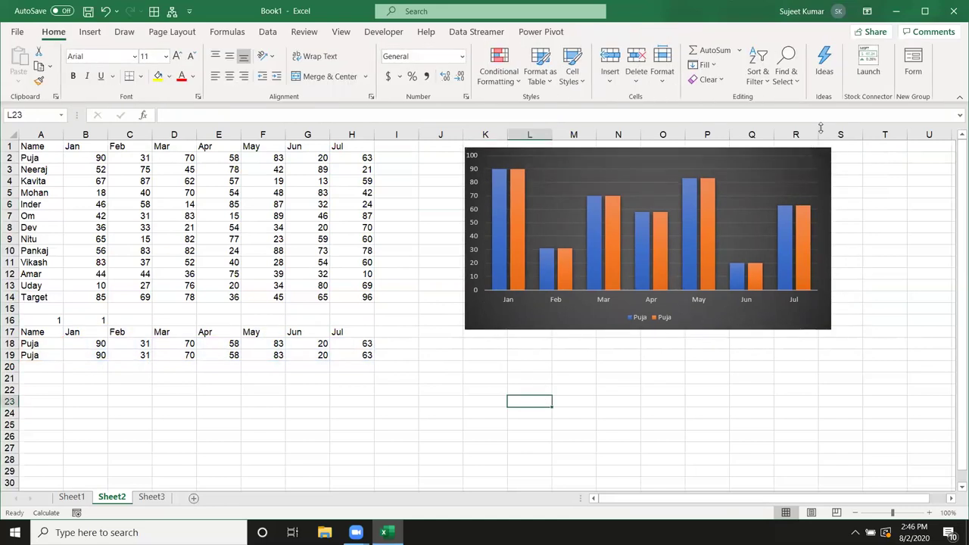
left_click(380, 180)
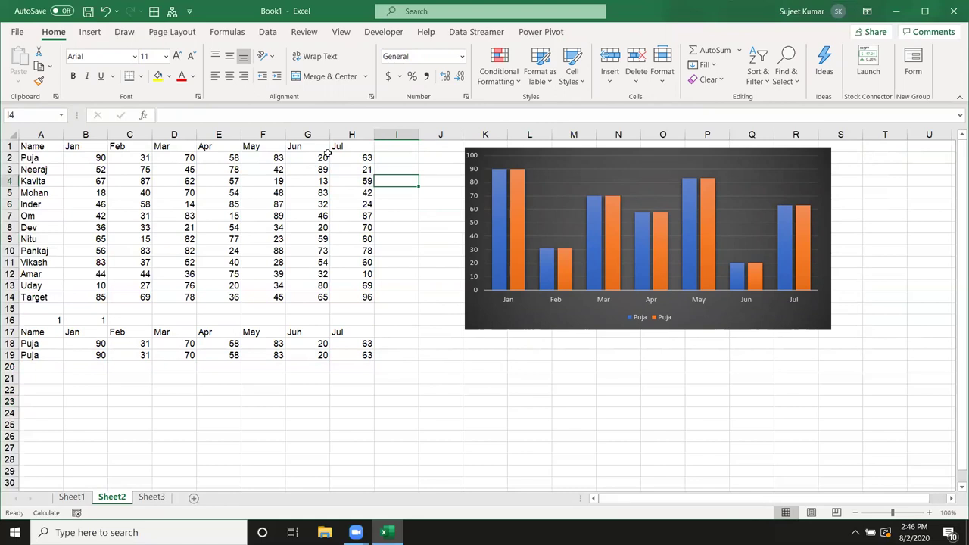
Draw a form-control list box left of the chart, widened toward column I.
left_click(384, 32)
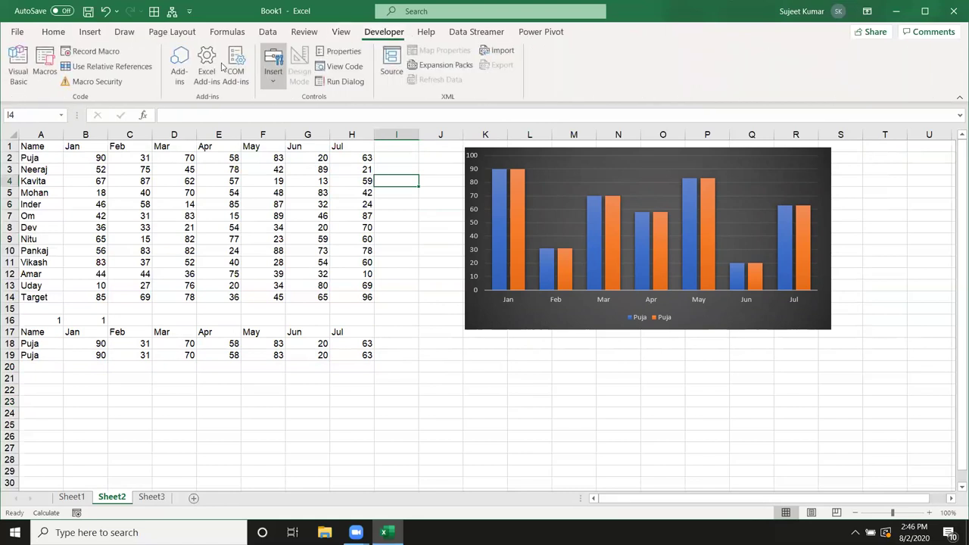
left_click(274, 66)
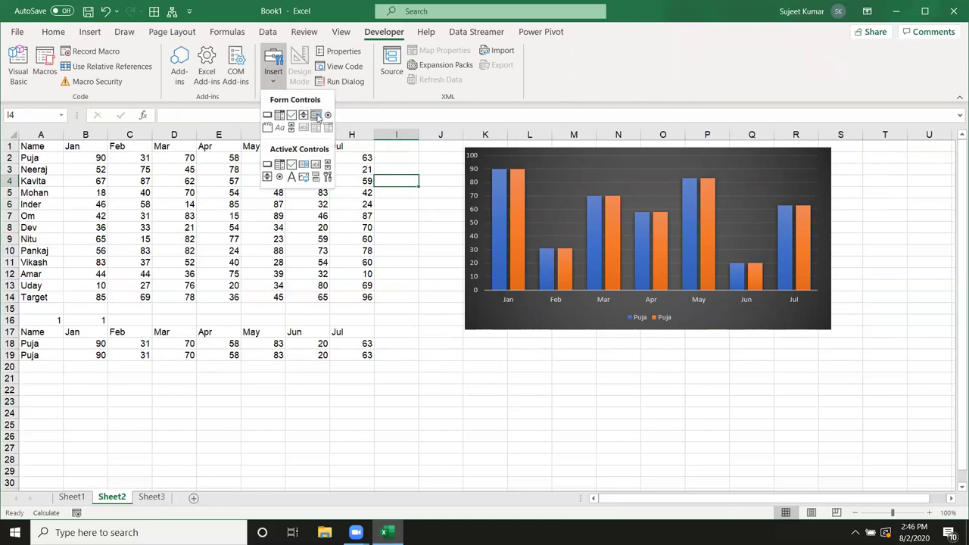
left_click(316, 116)
left_click_drag(419, 152, 461, 300)
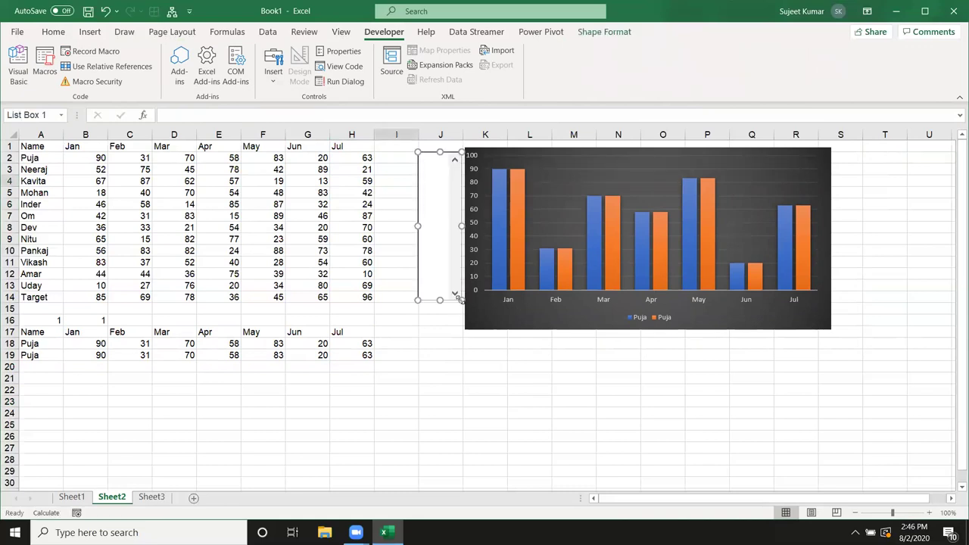
left_click_drag(418, 227, 399, 226)
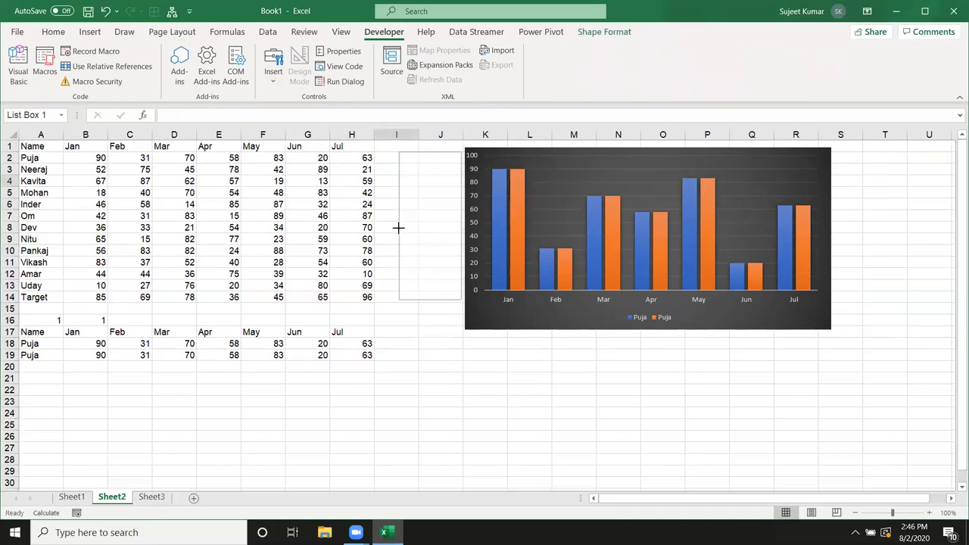
Copy the list box to the right of the chart in columns S–T.
left_click_drag(416, 227, 854, 231)
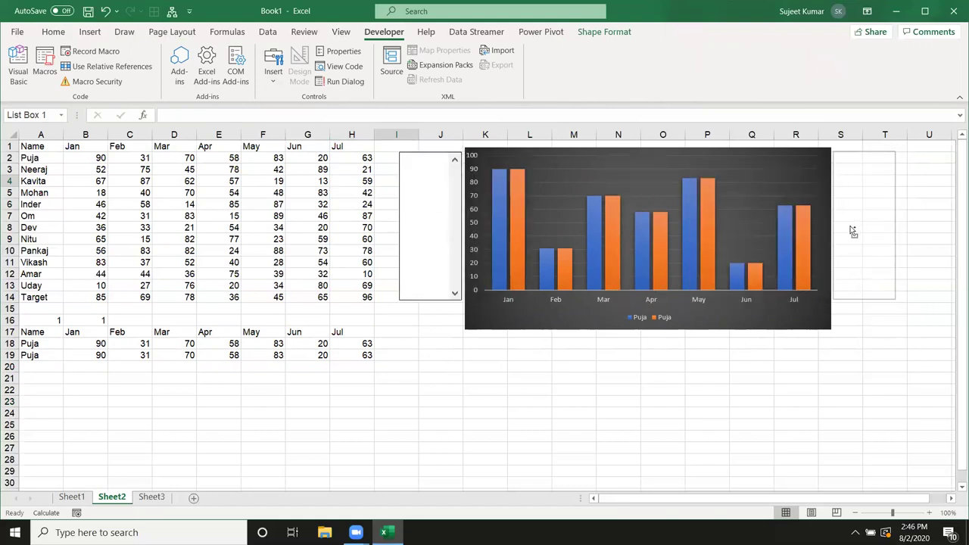
left_click_drag(853, 231, 843, 223)
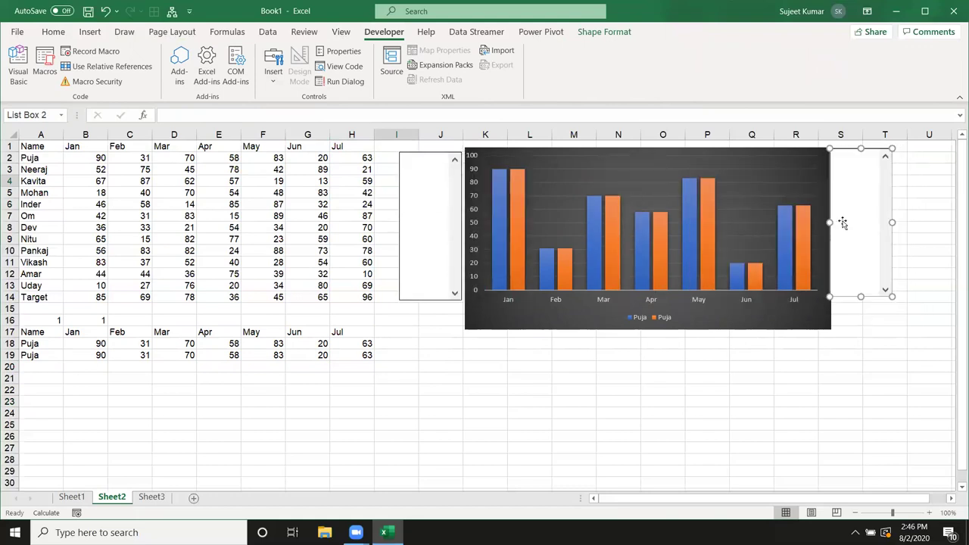
left_click(639, 413)
Give the left list box input range $A$2:$A$13 and cell link $A$16.
right_click(454, 249)
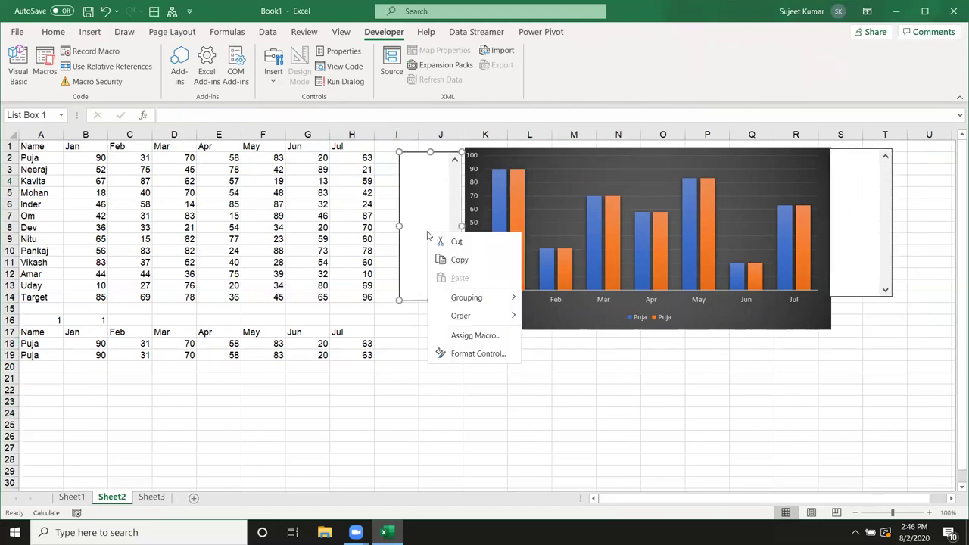
left_click(467, 354)
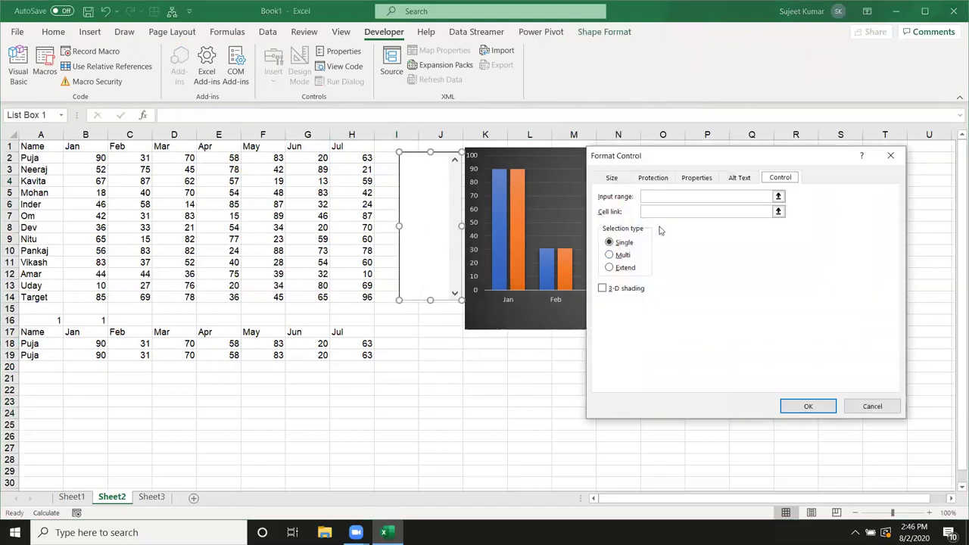
left_click_drag(51, 163, 59, 288)
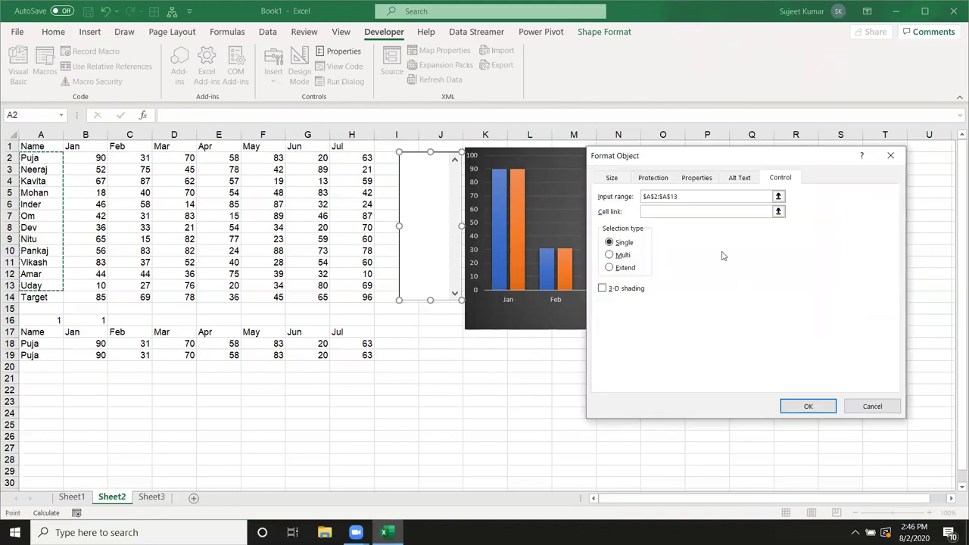
left_click(701, 212)
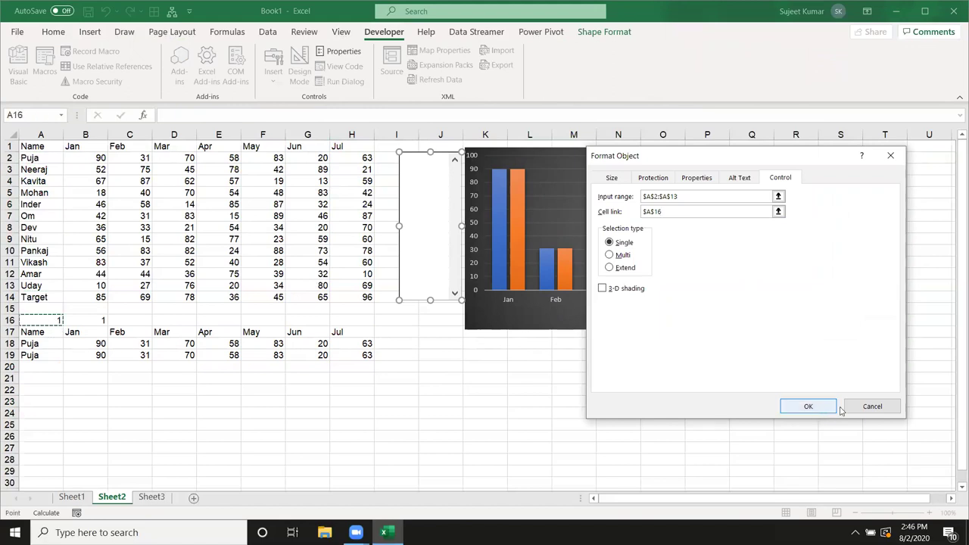
left_click(801, 408)
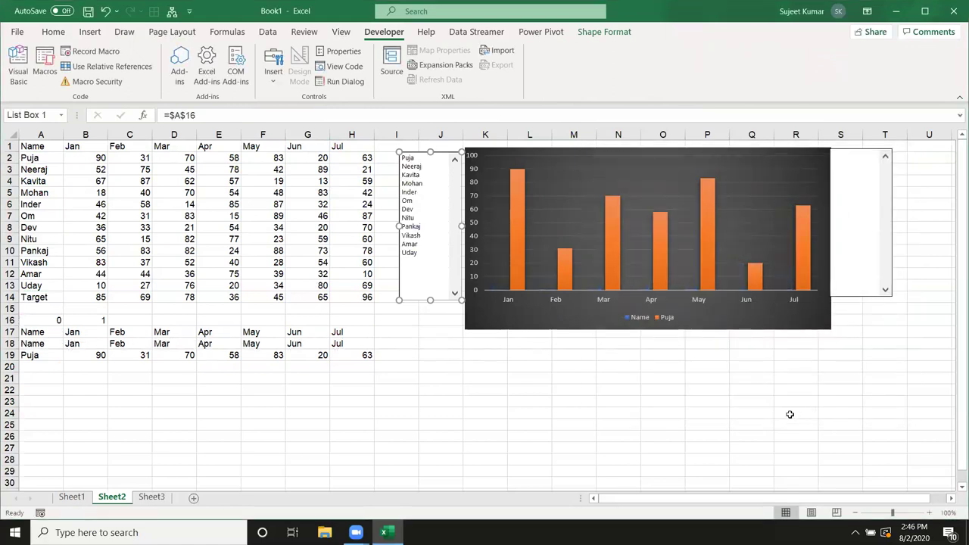
Give the right list box input range $A$2:$A$13, cell link $B$16 and 3-D shading.
right_click(867, 257)
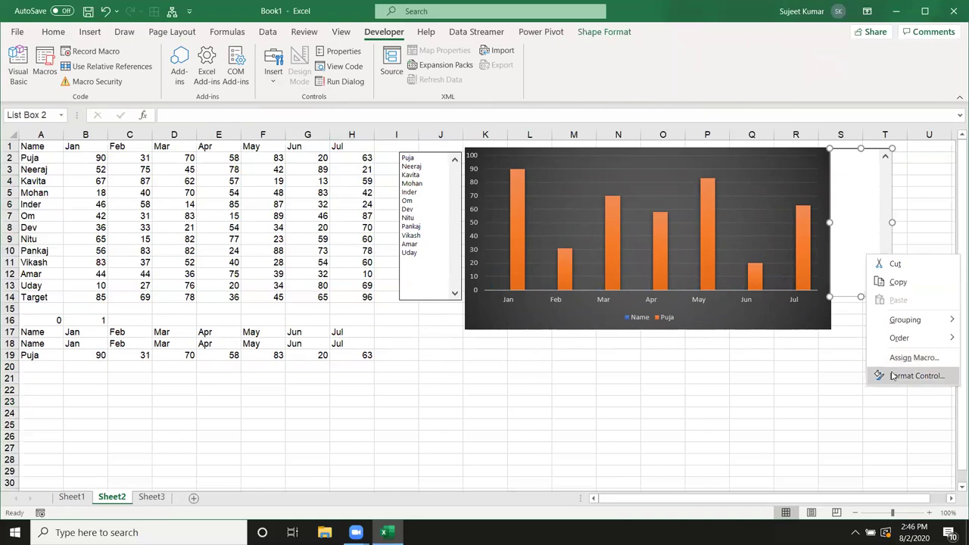
left_click(913, 376)
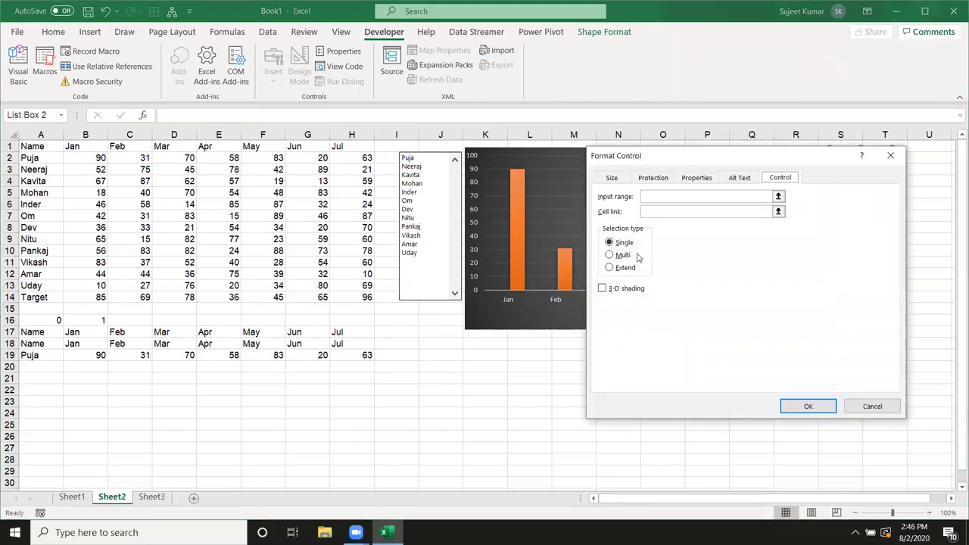
left_click(44, 158)
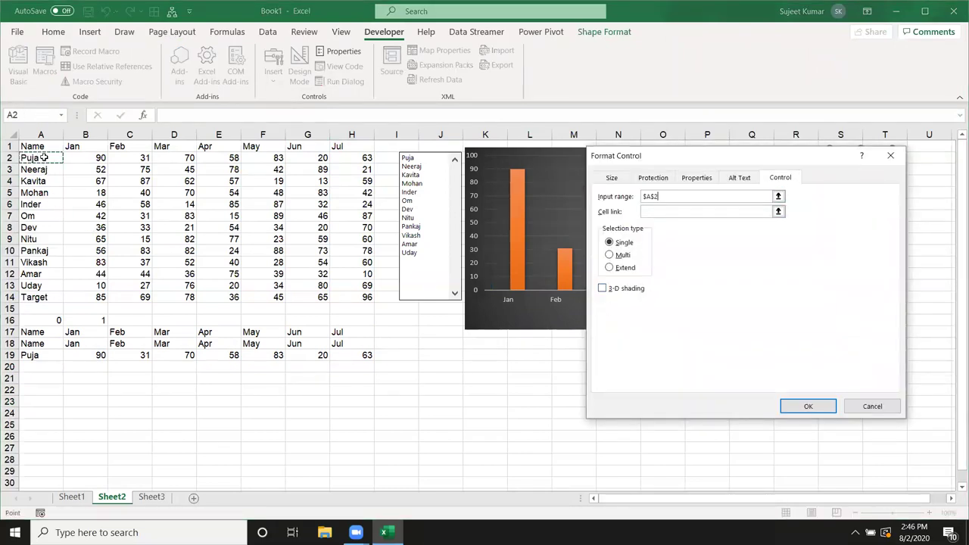
left_click_drag(44, 158, 42, 286)
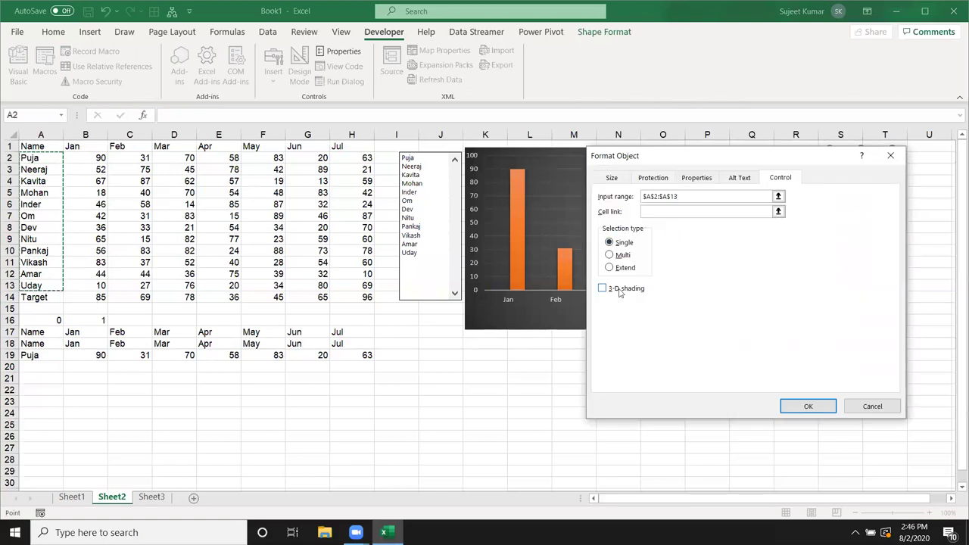
left_click(682, 212)
left_click(100, 322)
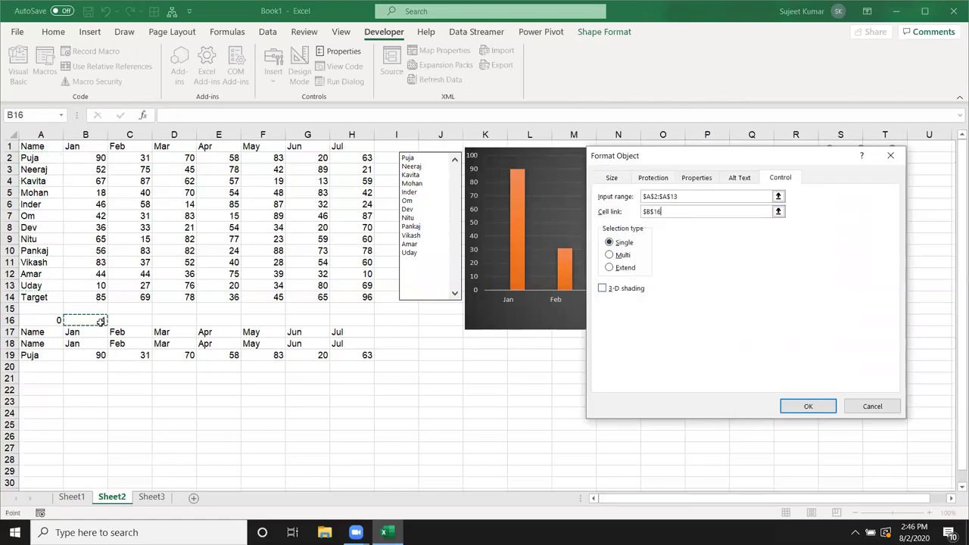
left_click(627, 295)
left_click(805, 406)
left_click(749, 429)
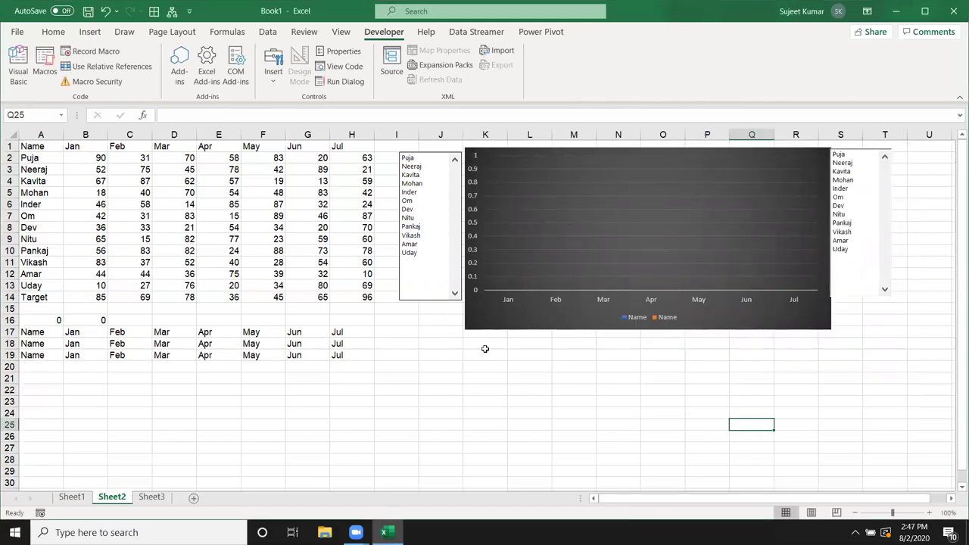
Pick names in both list boxes to test the chart, ending with Inder (A16=5) versus Mohan (B16=4).
left_click(408, 158)
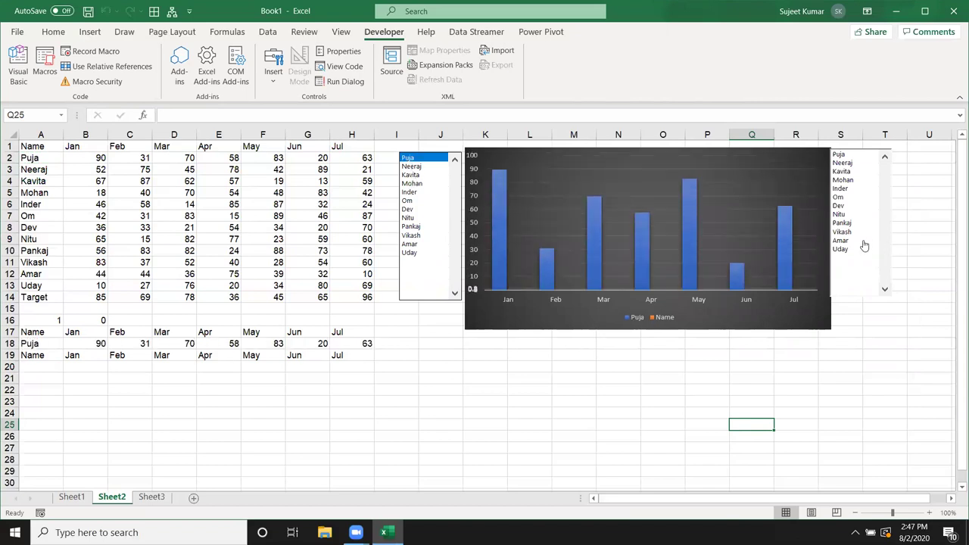
left_click(850, 241)
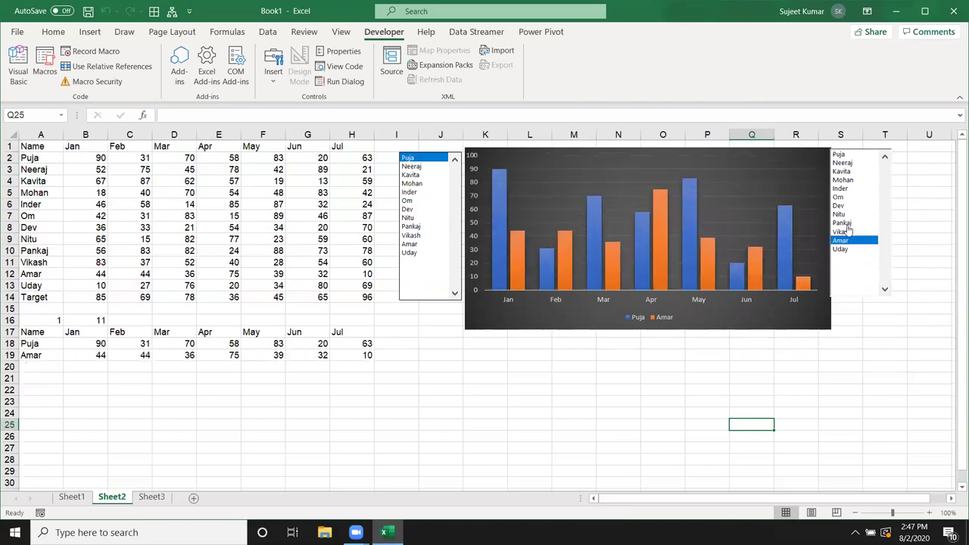
left_click(845, 223)
left_click(844, 206)
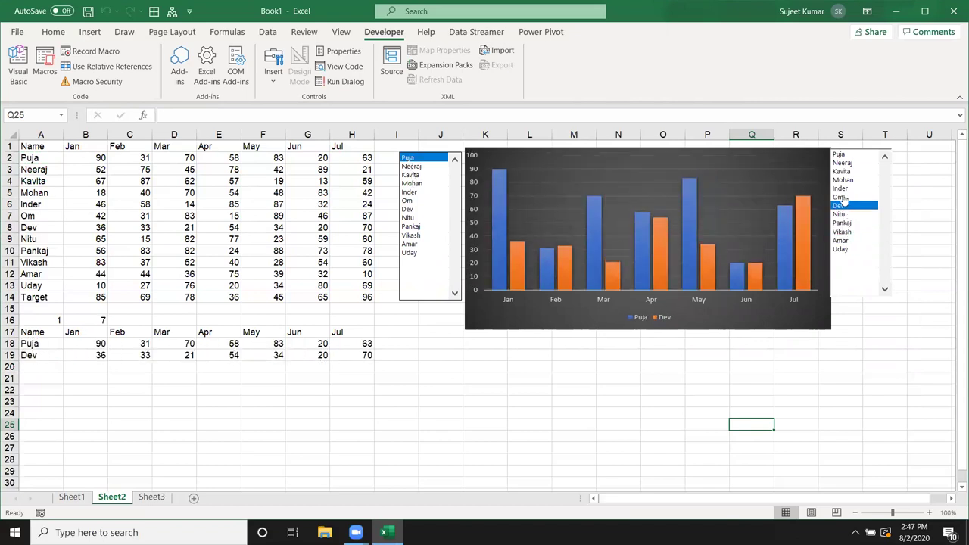
left_click(843, 198)
left_click(842, 189)
left_click(842, 180)
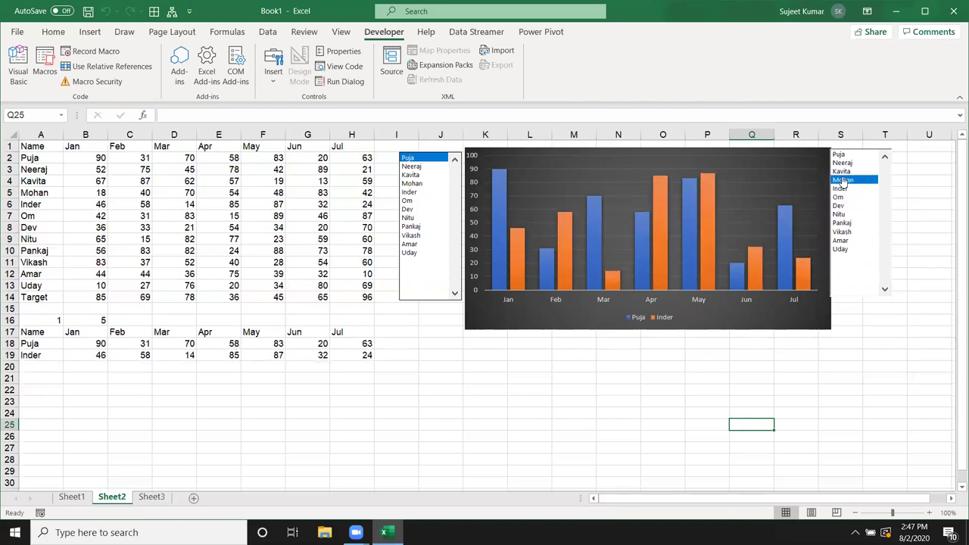
left_click(409, 236)
left_click(409, 219)
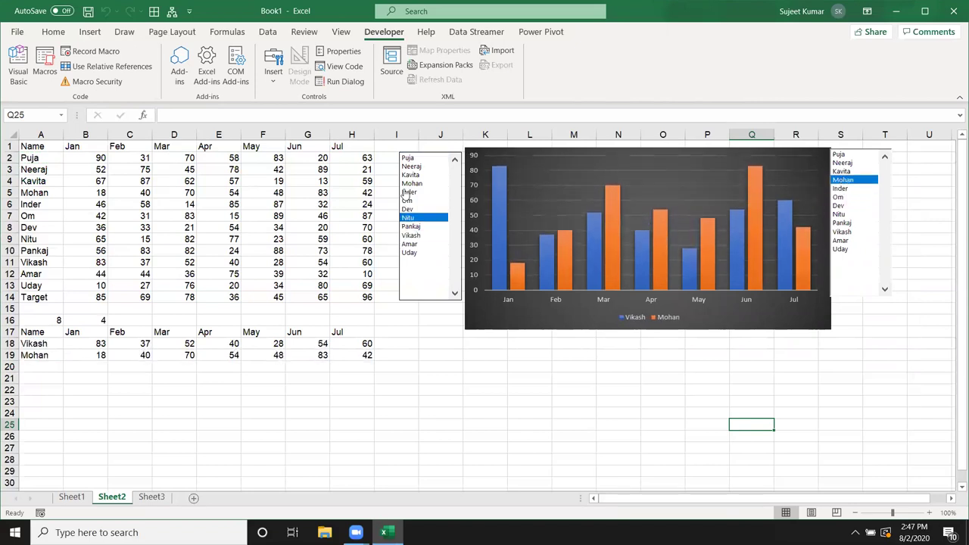
left_click(408, 193)
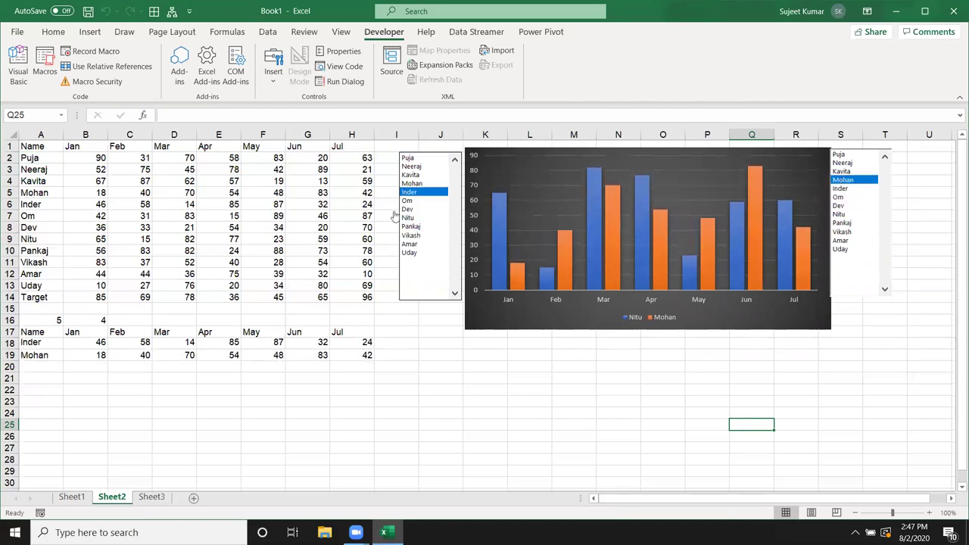
left_click(277, 88)
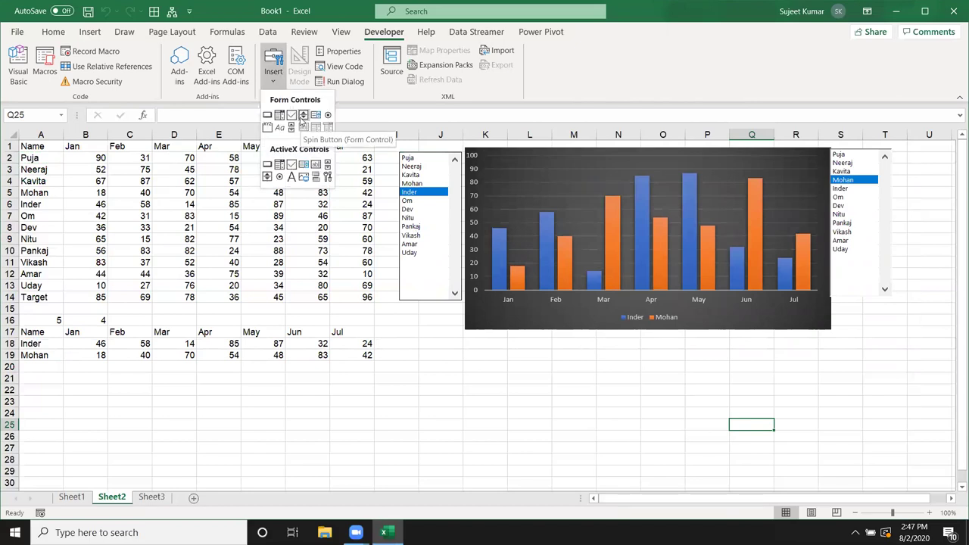
Draw a spin button below the left list box.
left_click(304, 115)
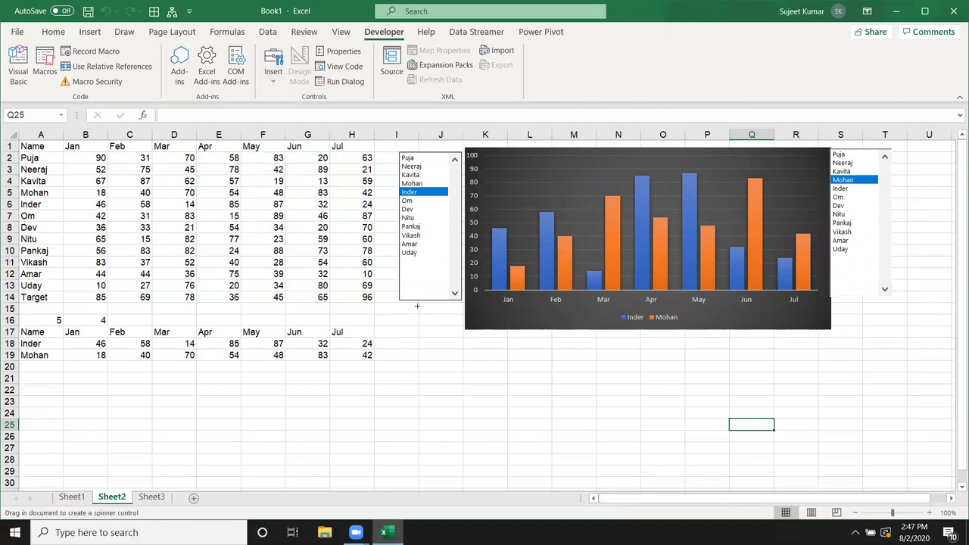
mouse_move(423, 304)
left_mouse_down()
mouse_move(456, 331)
mouse_move(450, 311)
left_mouse_up()
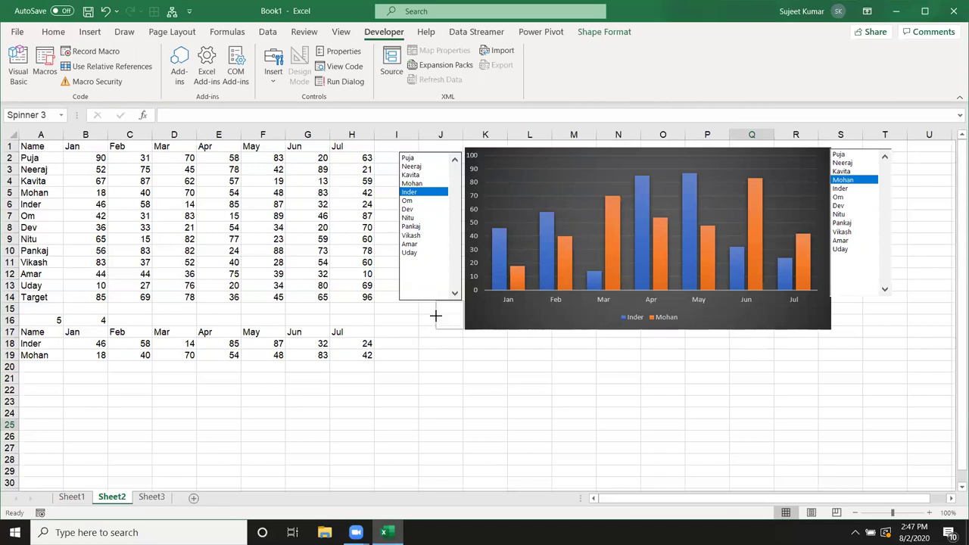
left_click(472, 350)
key("Down")
key("Down")
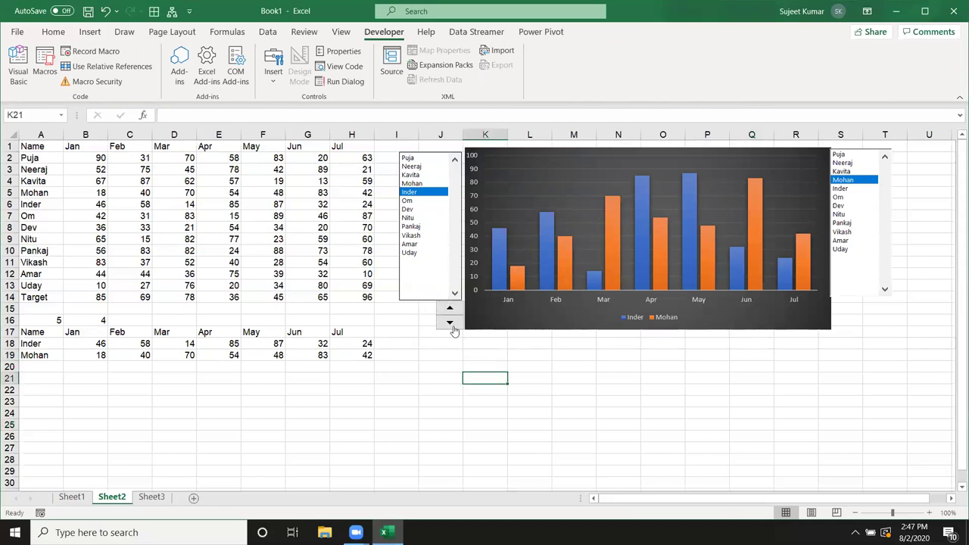
Copy the spin button to sit beside the right list box near column S.
right_click(452, 315)
key("Escape")
left_click(817, 390)
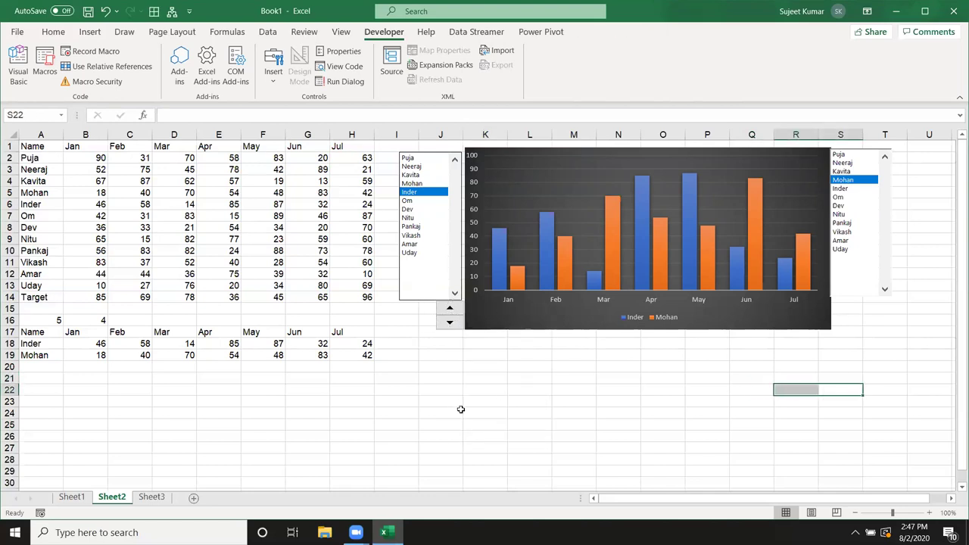
left_click(455, 410)
right_click(447, 321)
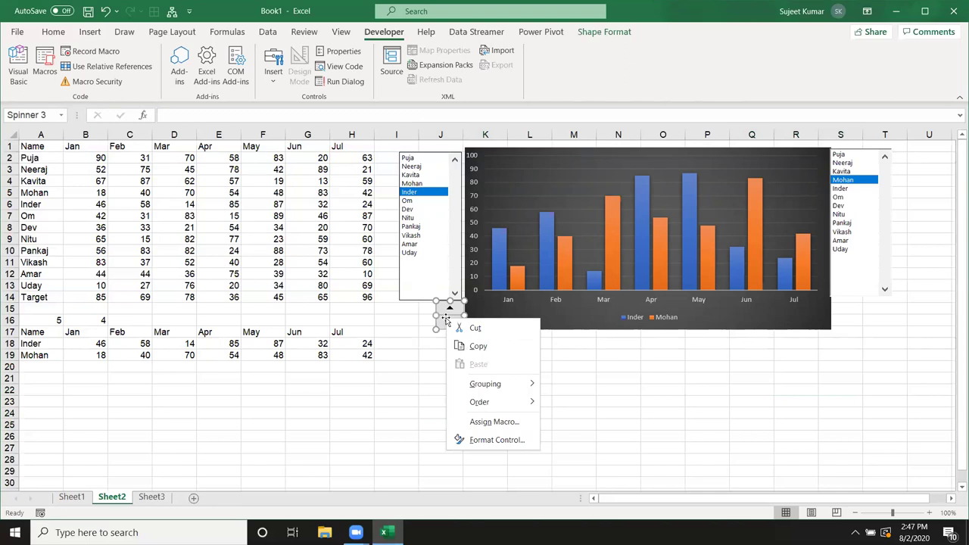
key("Escape")
left_click_drag(447, 321, 846, 323)
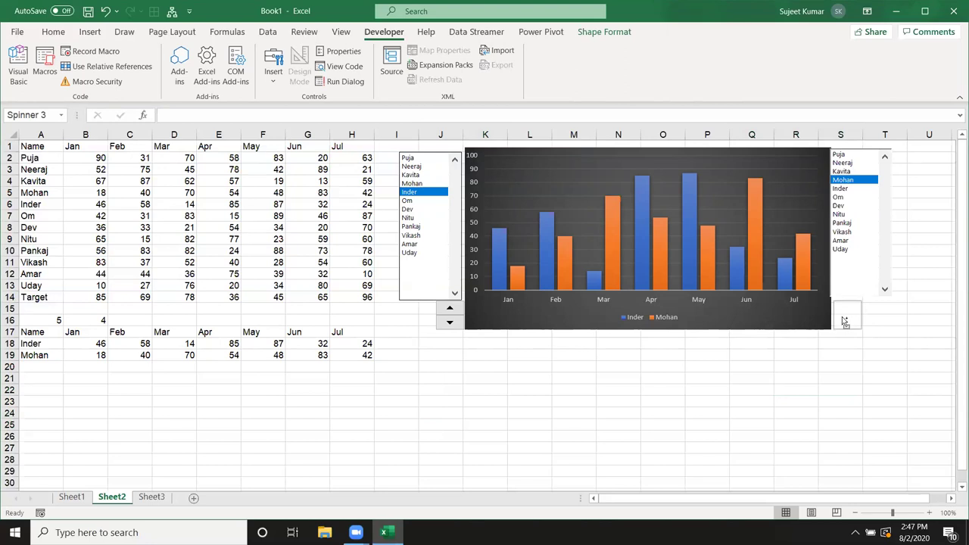
left_click_drag(845, 323, 843, 320)
left_click(439, 384)
Set the left spinner's minimum to 1 and maximum to 12.
right_click(448, 321)
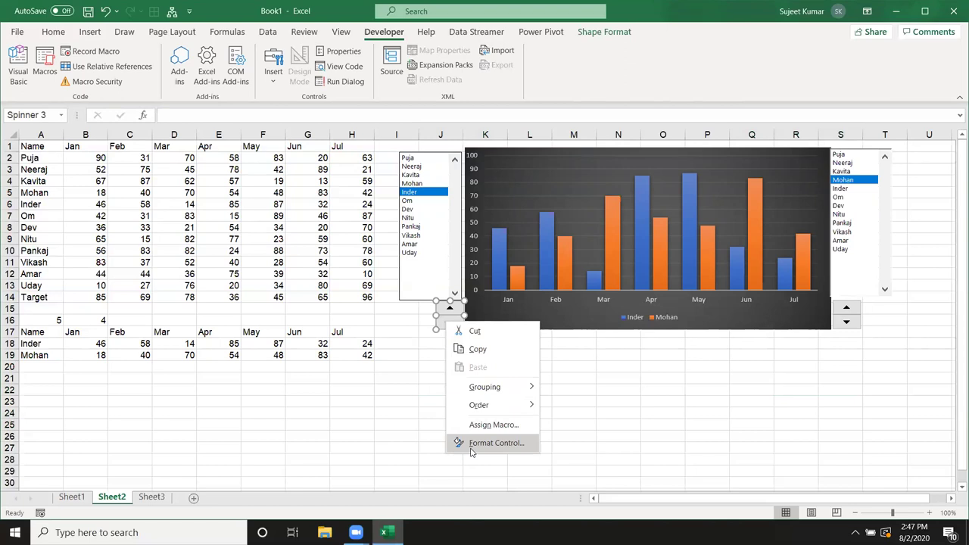
left_click(472, 447)
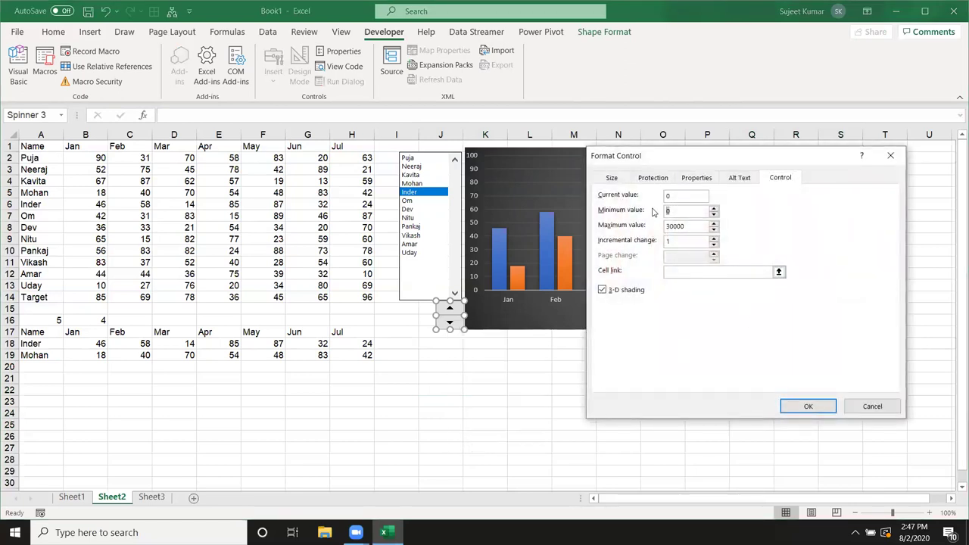
type("1")
double_click(687, 230)
type("12")
key("Return")
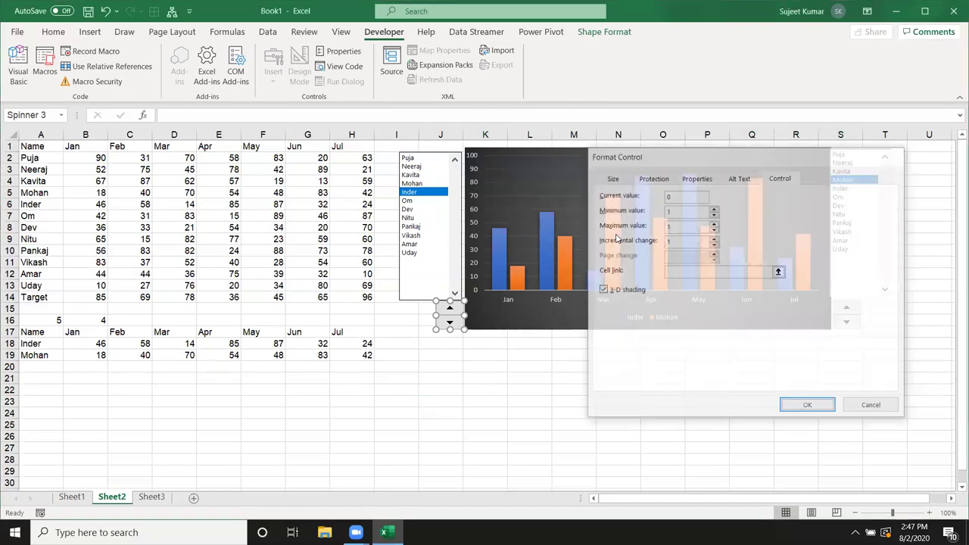
Link the left spinner to cell $A$16.
right_click(443, 322)
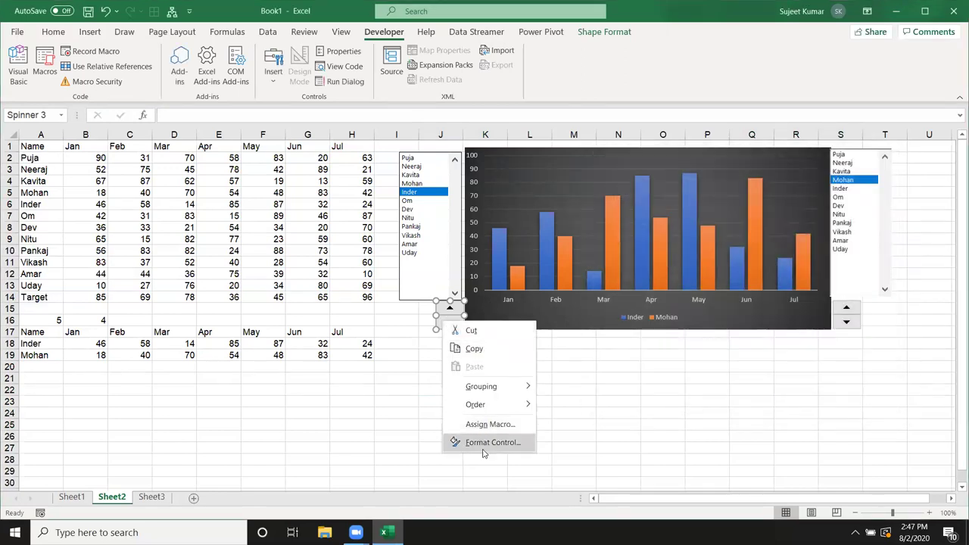
left_click(487, 443)
type("13")
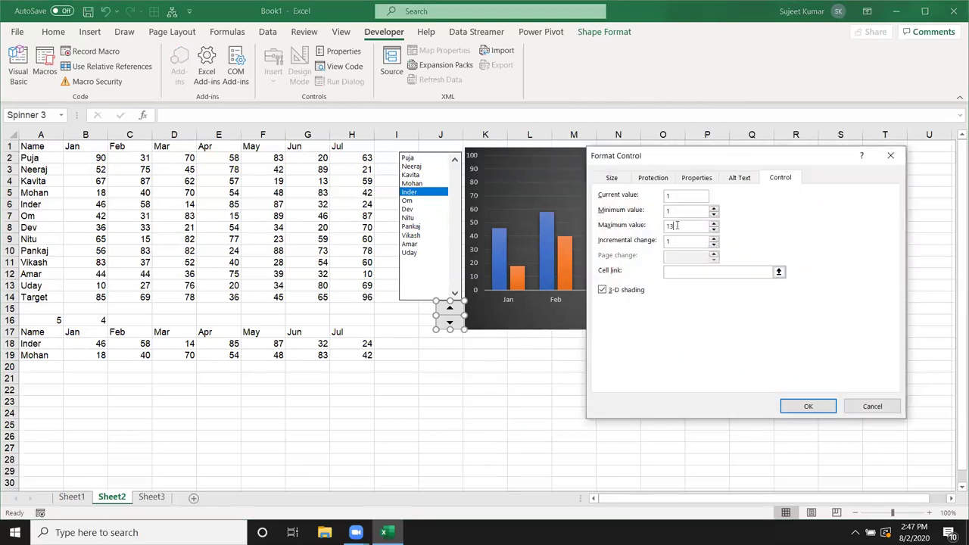
left_click(674, 270)
left_click(35, 320)
left_click(808, 406)
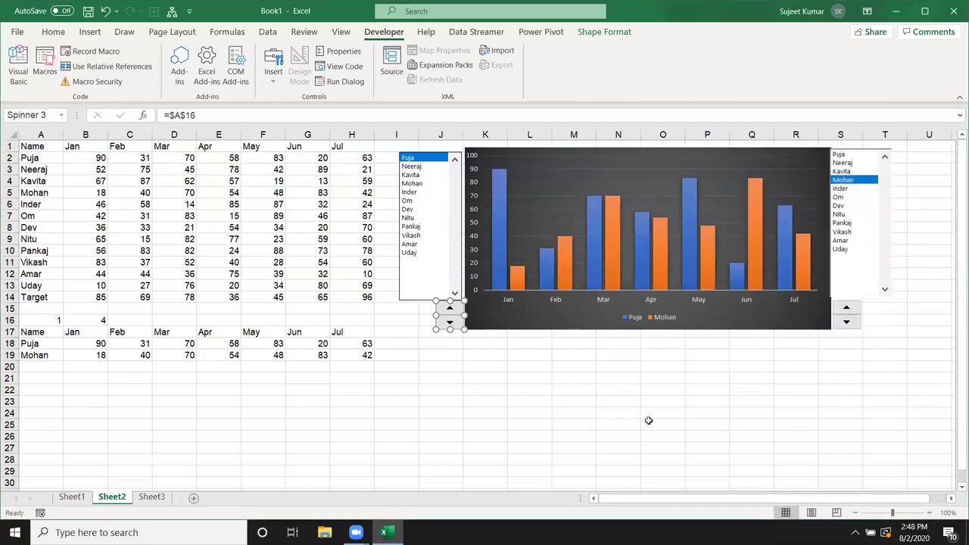
Set the right spinner's minimum to 1 and enter a new maximum value.
right_click(842, 318)
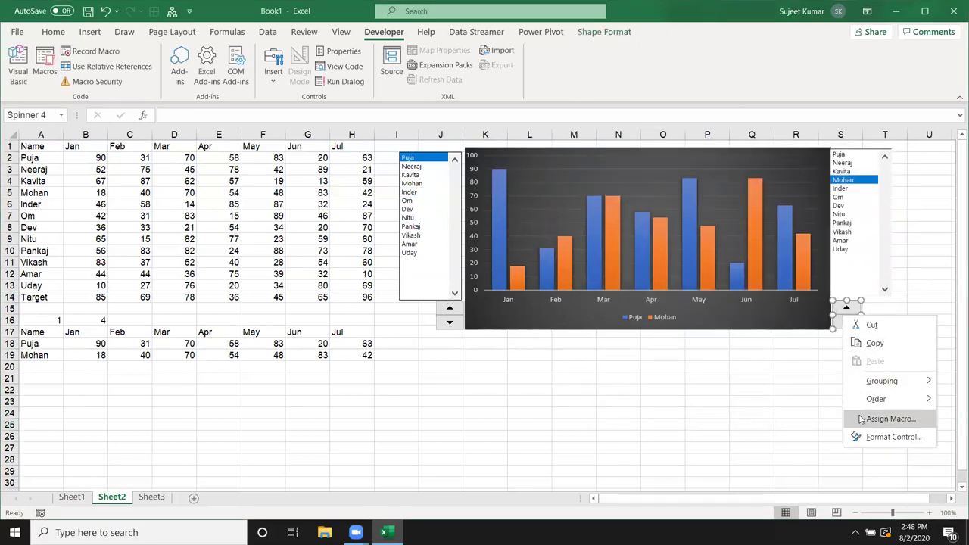
left_click(869, 437)
double_click(687, 213)
type("1")
left_click_drag(708, 225, 642, 225)
type("1")
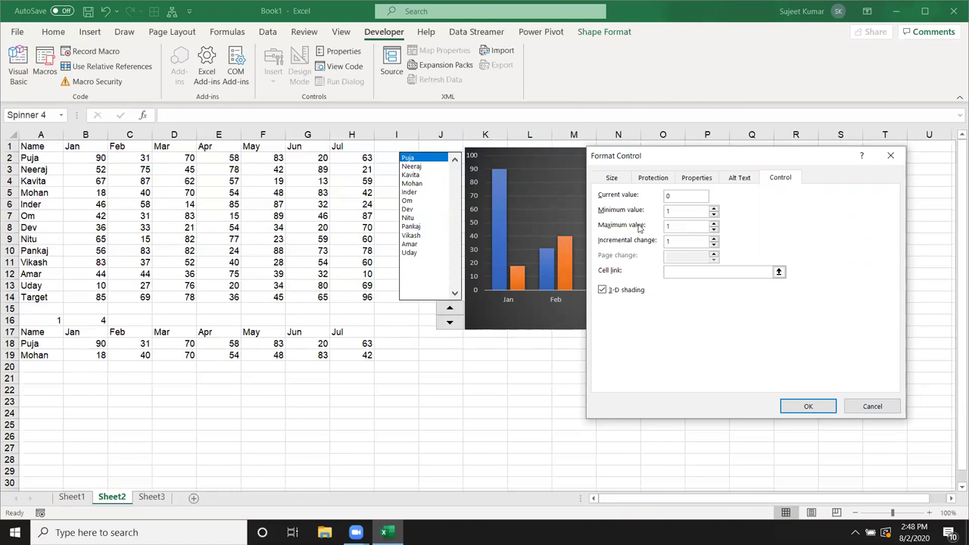
key("Return")
Correct the right spinner's maximum and begin choosing its cell link.
right_click(847, 310)
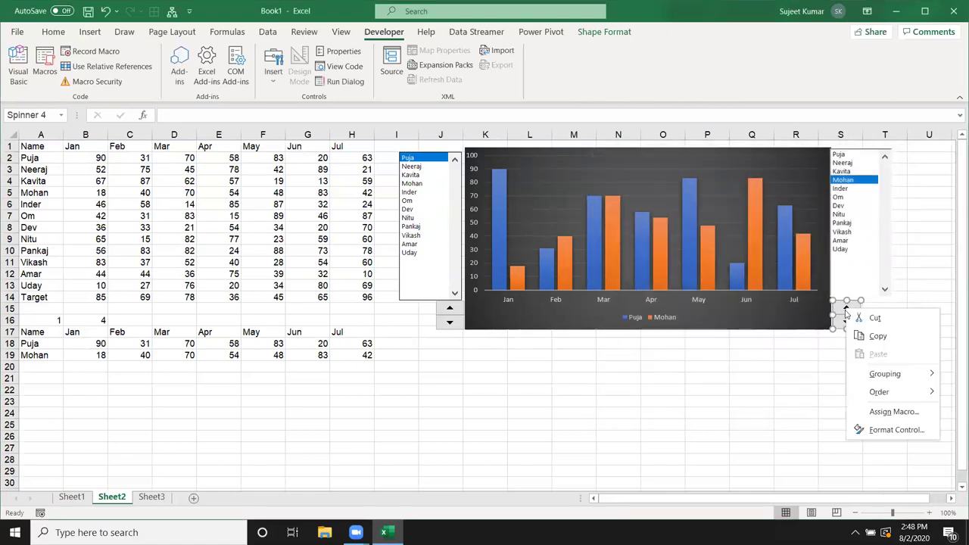
left_click(897, 429)
left_click(683, 229)
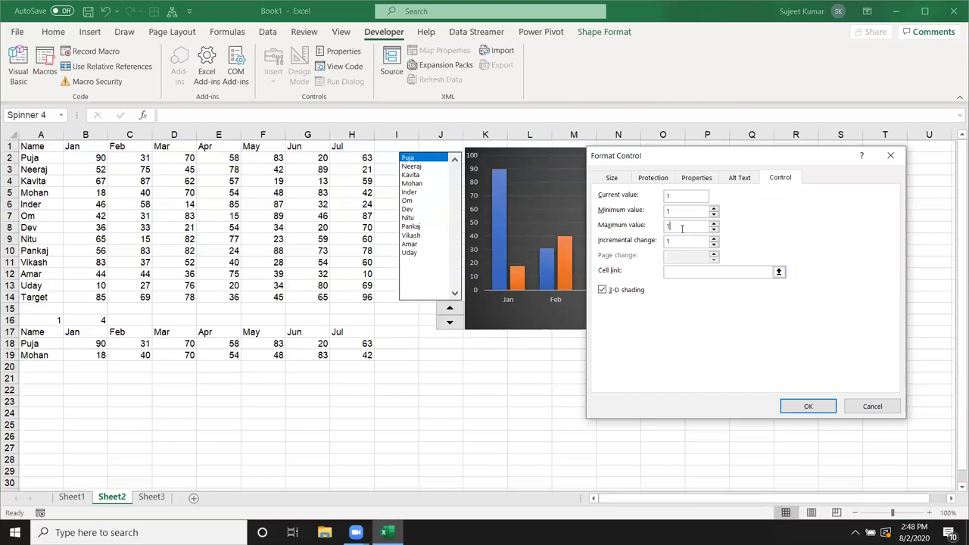
left_click(681, 271)
Link the right spinner to cell $B$16 and apply its settings.
left_click(94, 321)
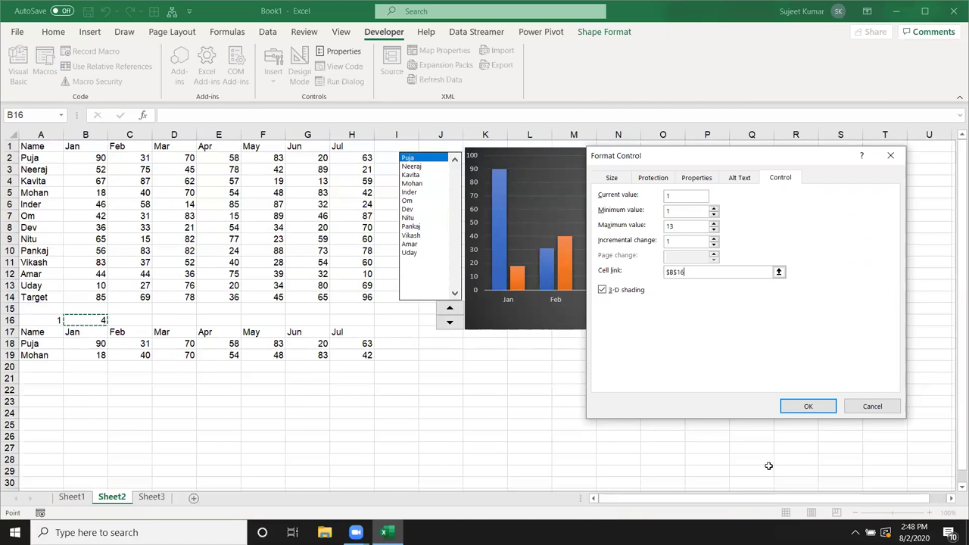
left_click(809, 407)
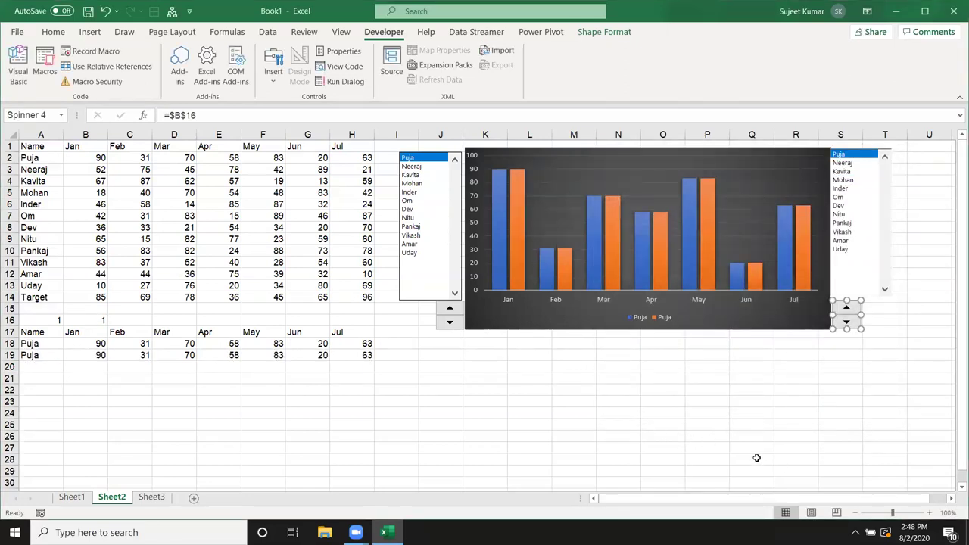
left_click(761, 439)
Step through names with the left list box and spinner, landing on Om, then widen column I.
left_click(415, 184)
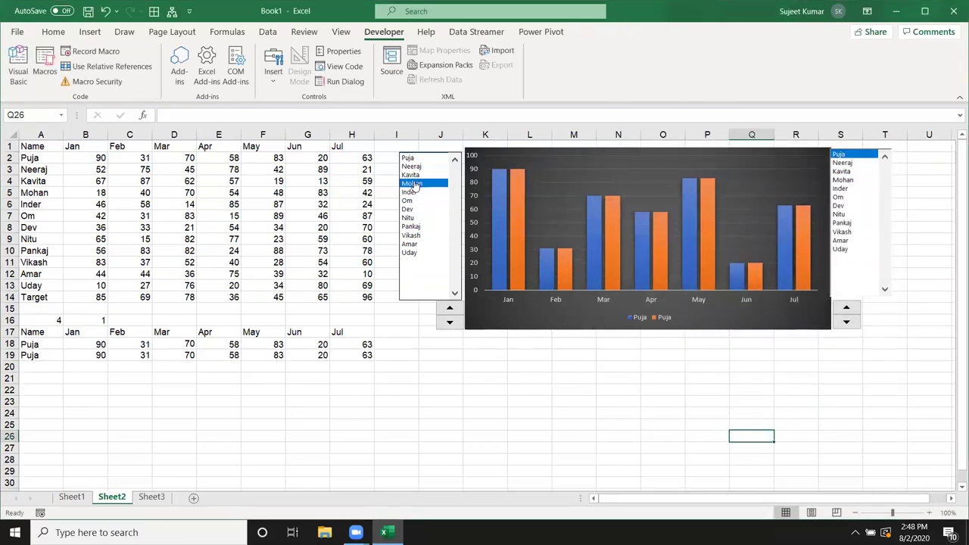
left_click(450, 323)
left_click(449, 311)
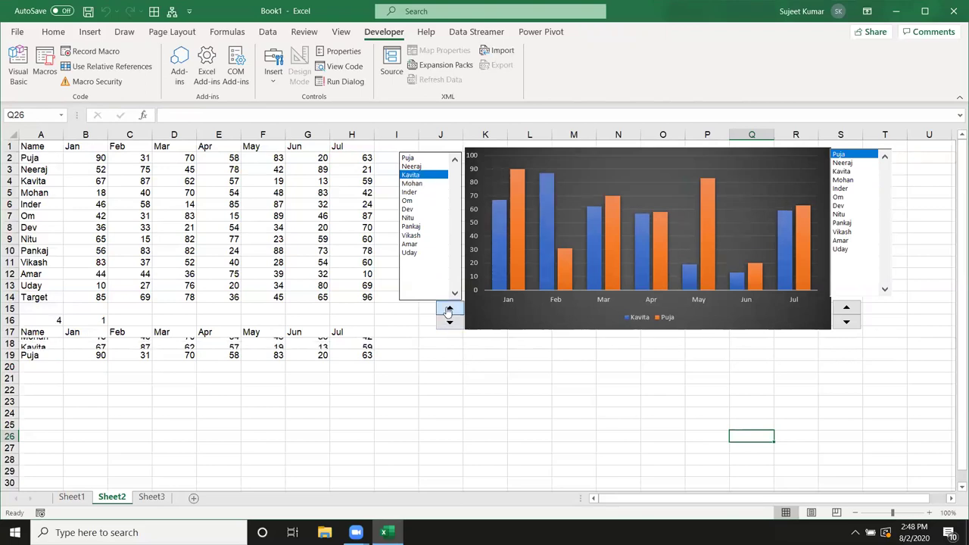
left_click(449, 311)
left_click(449, 310)
left_click(449, 310)
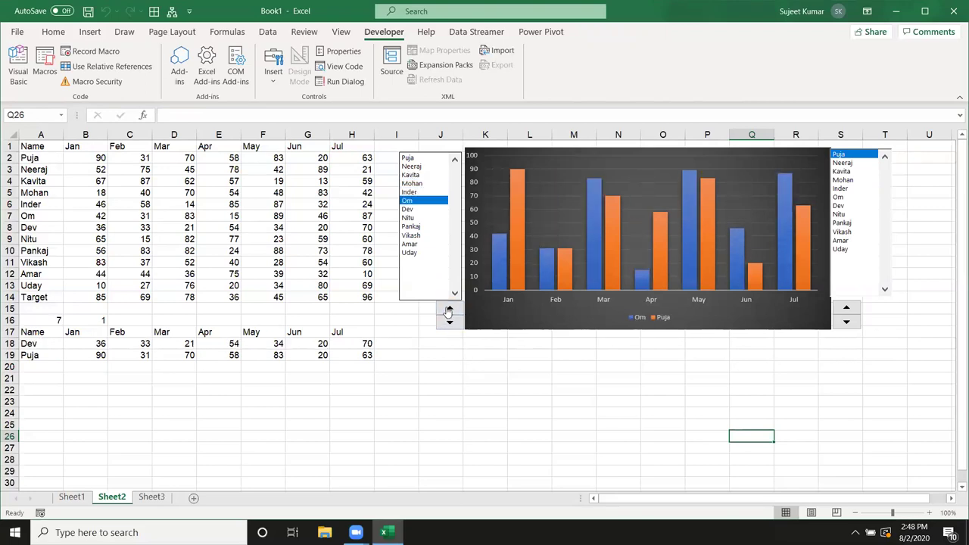
left_click(450, 322)
left_click(402, 309)
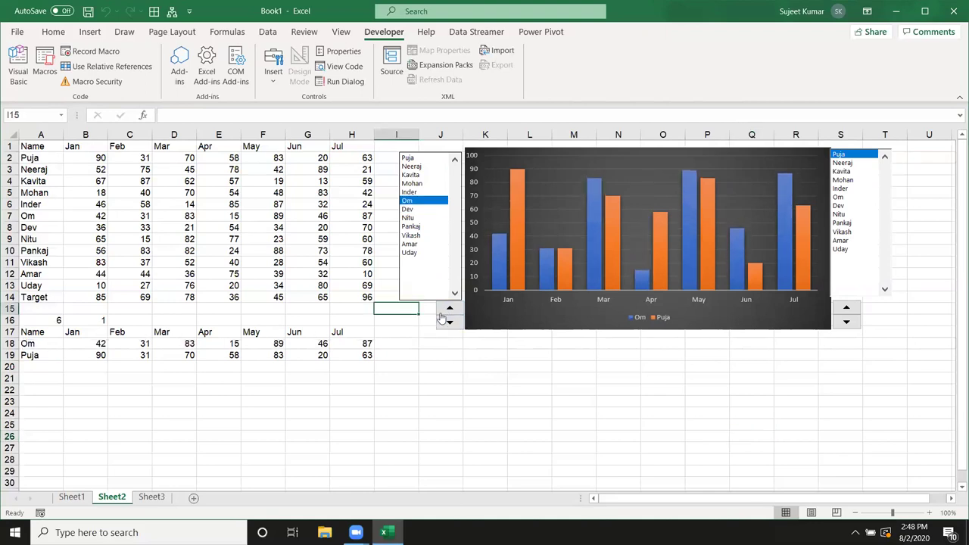
mouse_move(419, 137)
left_mouse_down()
mouse_move(468, 135)
mouse_move(446, 138)
left_mouse_up()
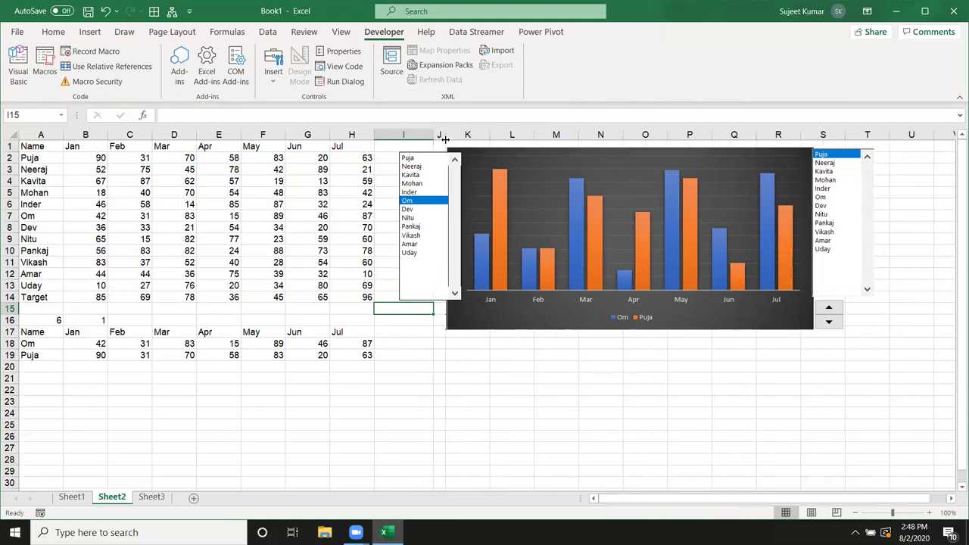
Widen column J and narrow the left spinner to fit within column J beneath the list box.
left_click_drag(448, 135, 460, 135)
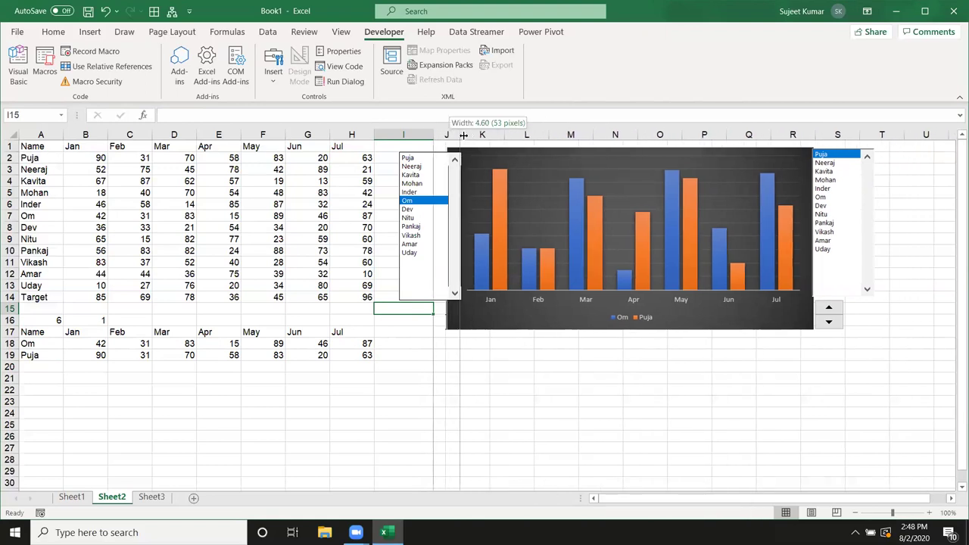
right_click(456, 324)
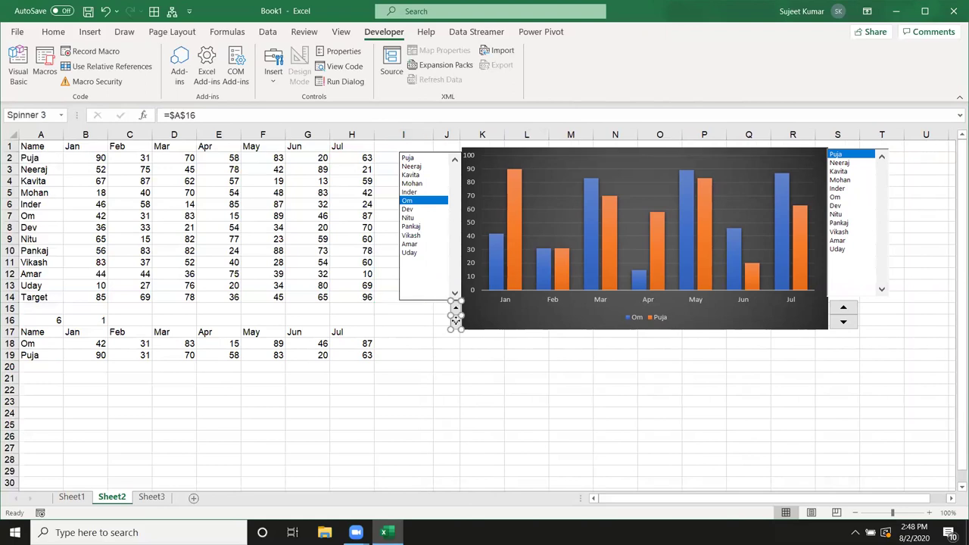
key("Escape")
left_click_drag(448, 316, 435, 312)
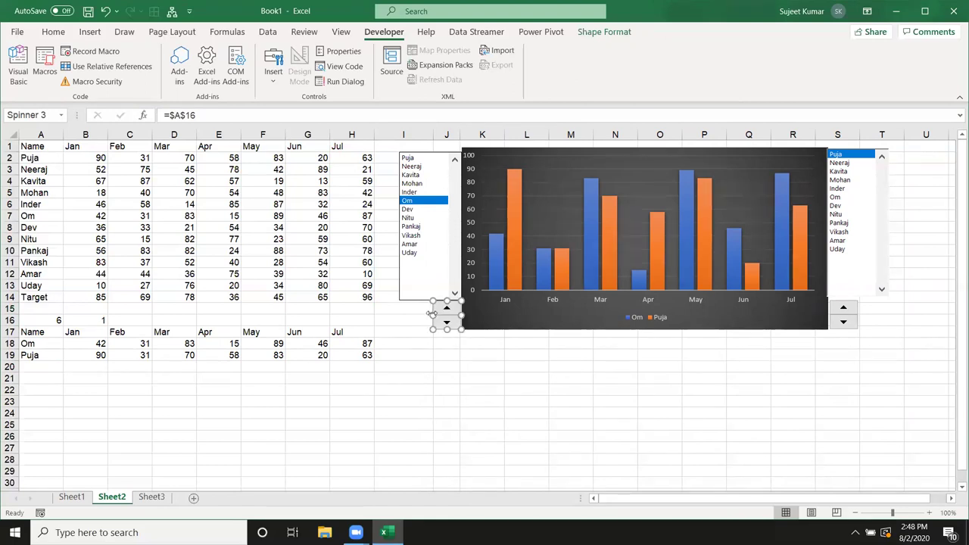
left_click(421, 354)
left_click(413, 311)
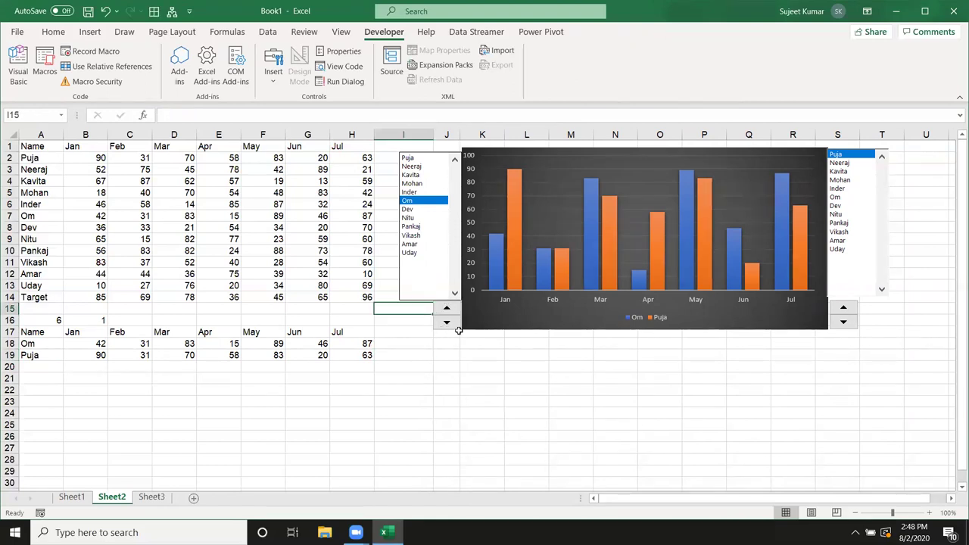
Enter the labels Next in I15 and Prev. in I16 and centre them.
type("Next")
key("Return")
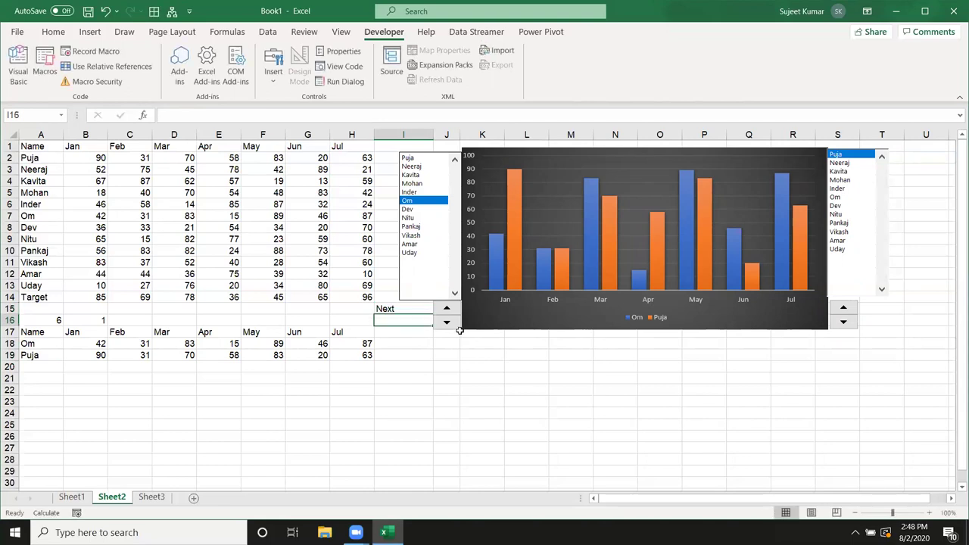
type("Prev.")
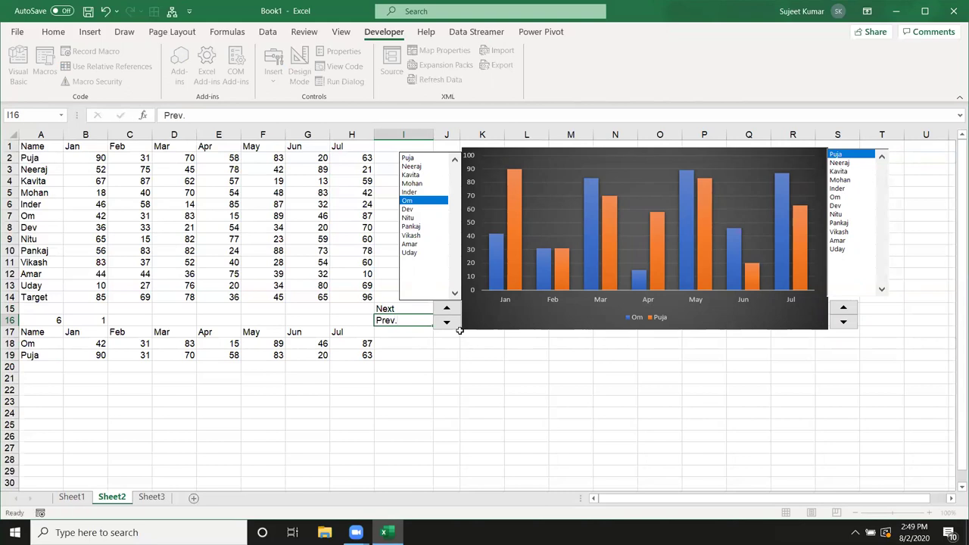
key("Return")
left_click_drag(391, 313, 402, 322)
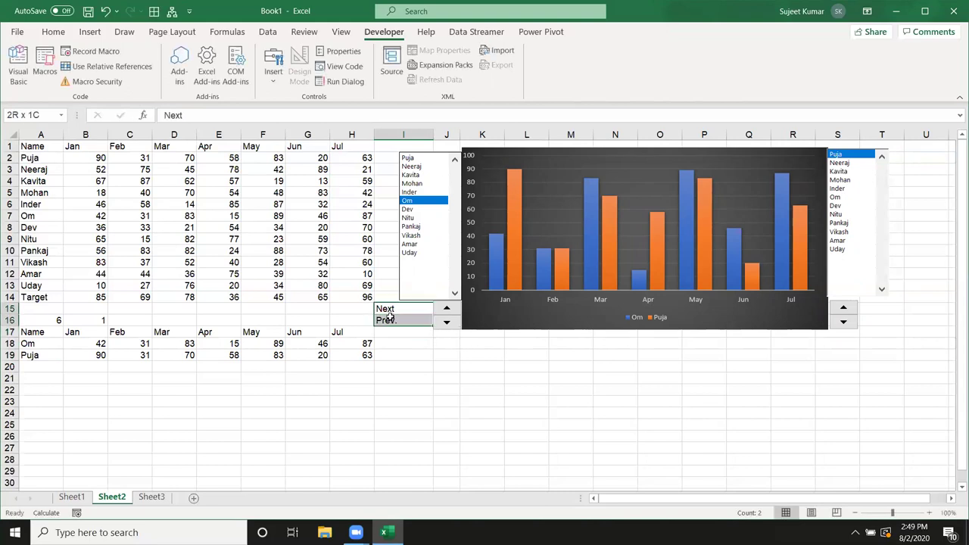
left_click(53, 32)
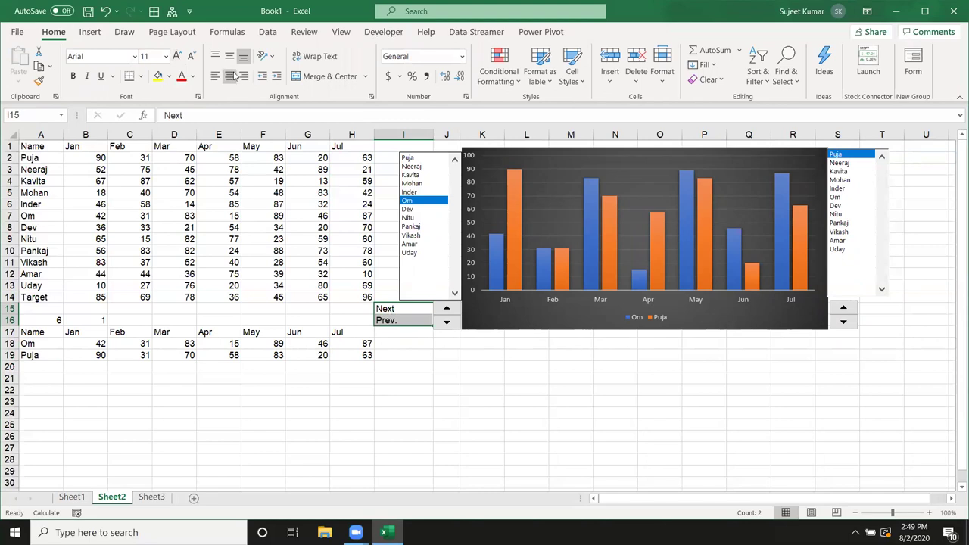
left_click(230, 77)
left_click(498, 426)
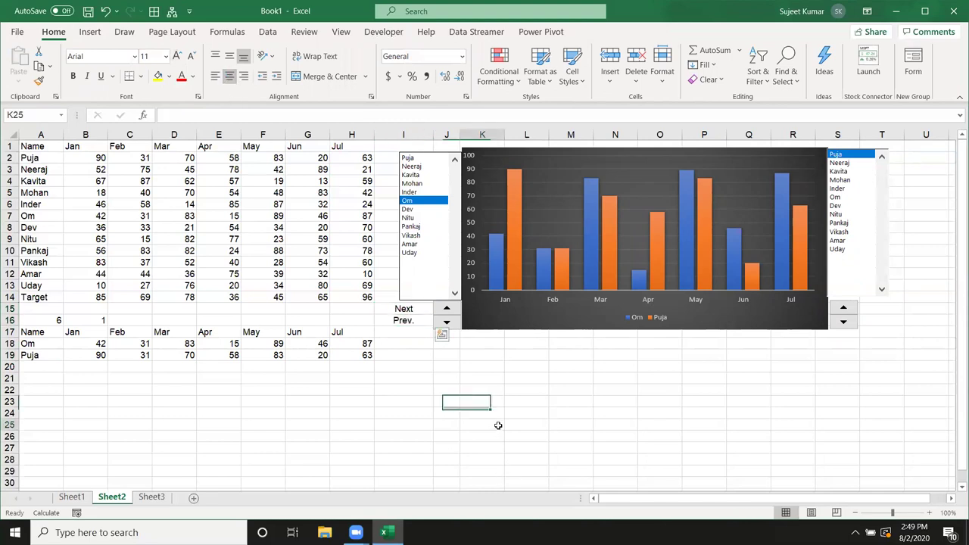
Test both spinners: first series to Dev and back to Om, second to Neeraj and back to Puja.
left_click(446, 311)
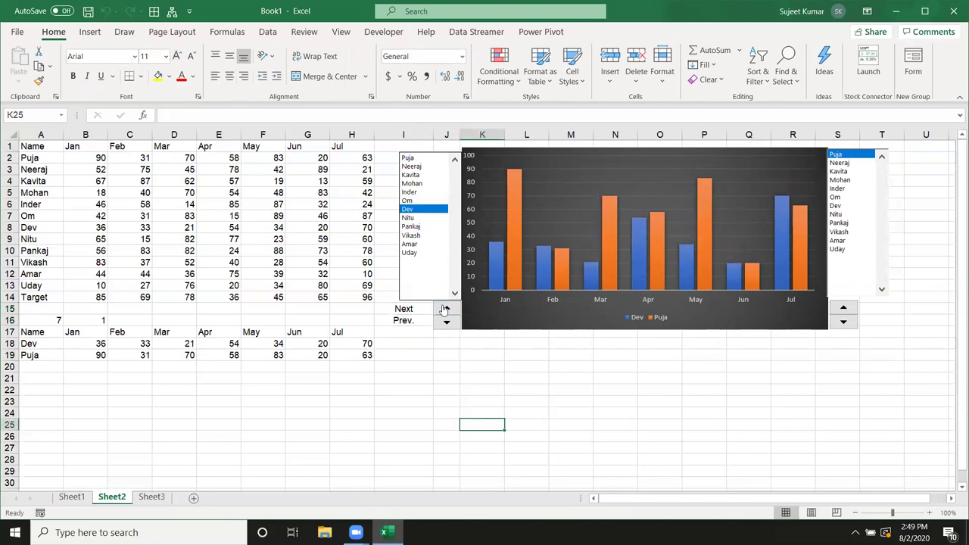
left_click(446, 328)
left_click(446, 309)
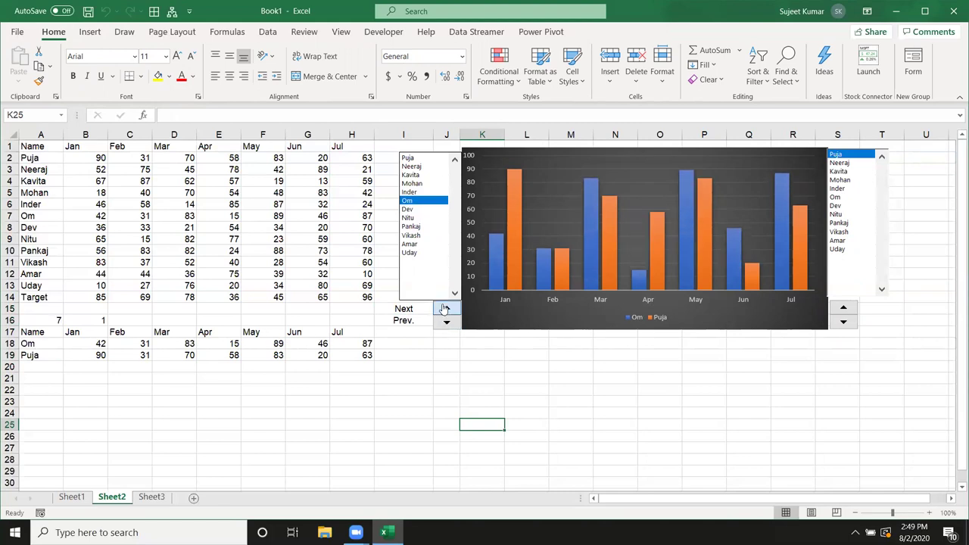
left_click(448, 324)
left_click(845, 308)
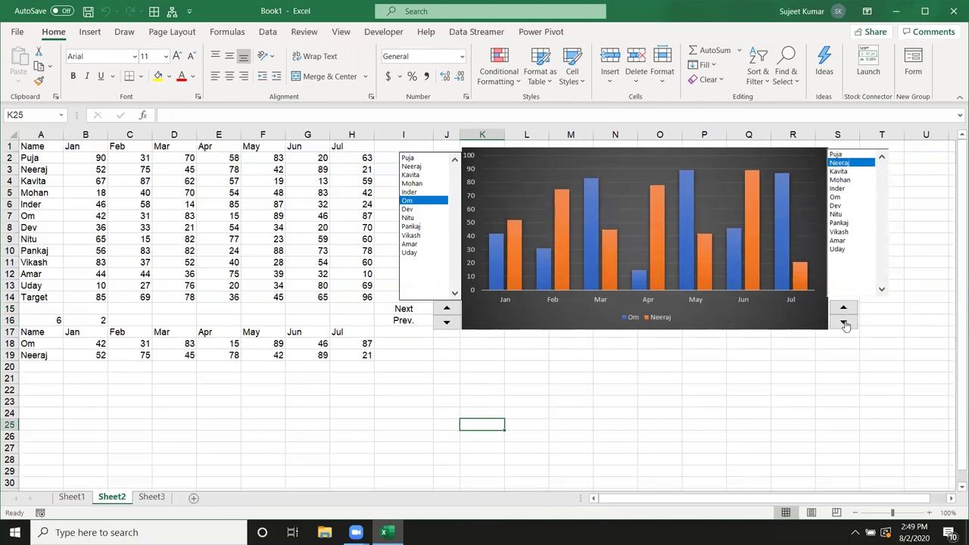
left_click(845, 321)
left_click(844, 310)
left_click(846, 322)
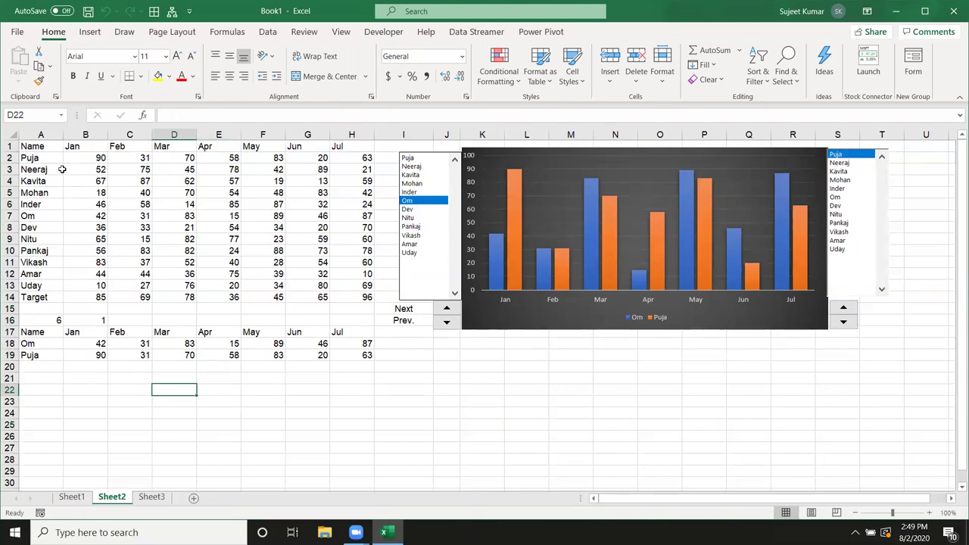
Copy the Sheet2 Name and Jan–Jul table onto Sheet3 so it starts at A1.
mouse_move(50, 149)
left_mouse_down()
mouse_move(312, 228)
mouse_move(342, 287)
left_mouse_up()
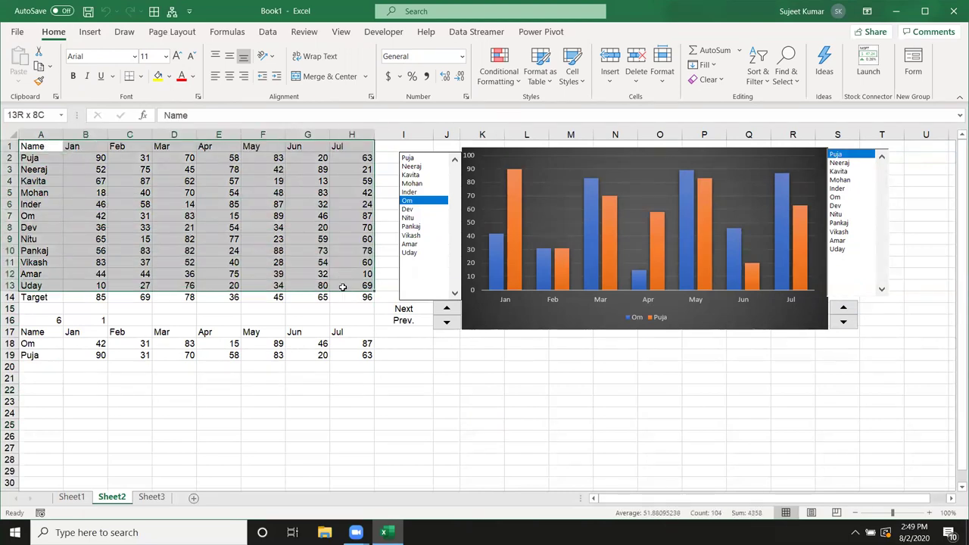
key("ctrl+c")
left_click(151, 497)
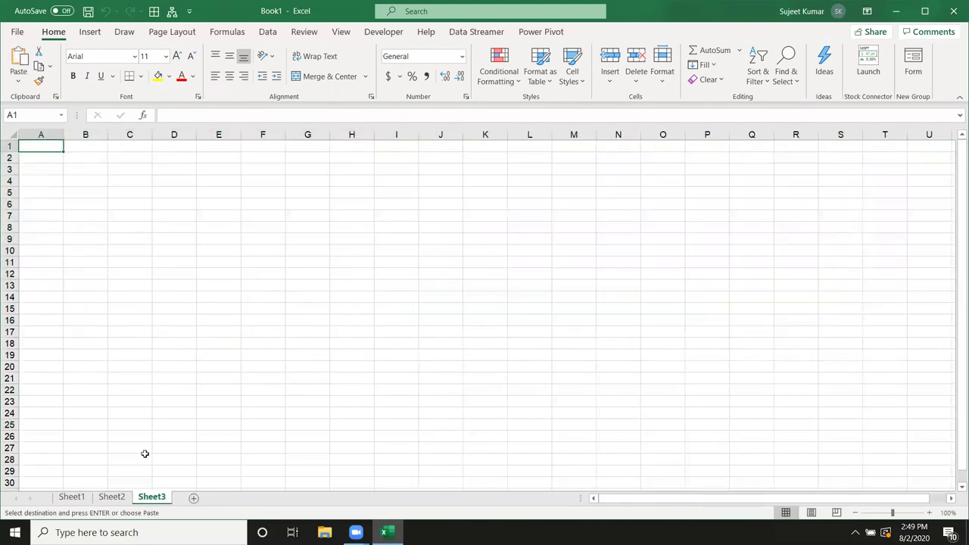
key("Down")
key("Down")
left_click(45, 194)
key("ctrl+v")
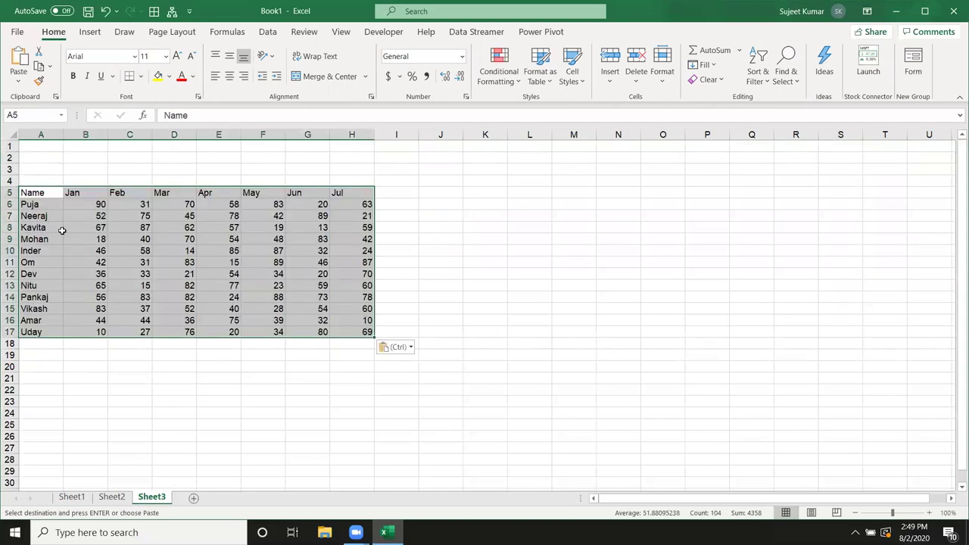
left_click_drag(11, 181, 15, 125)
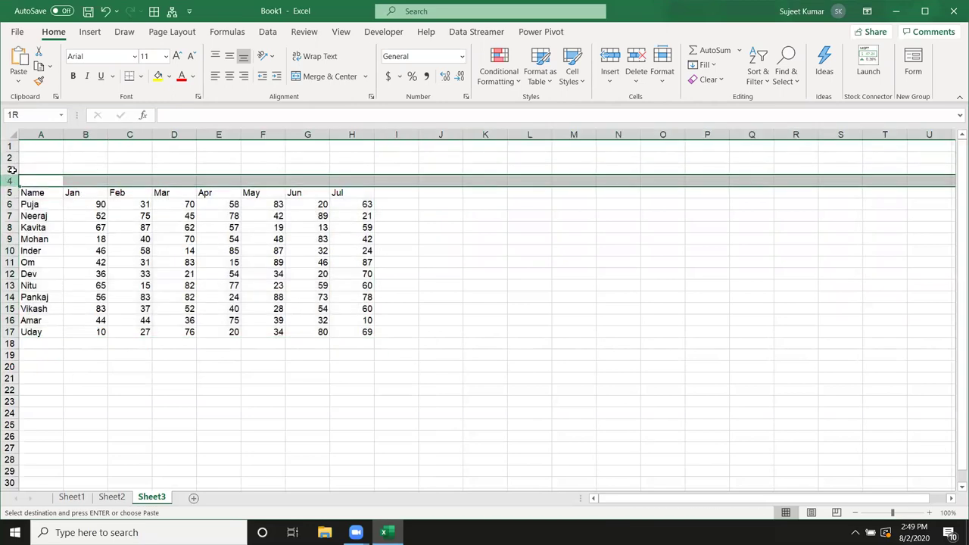
key("ctrl+minus")
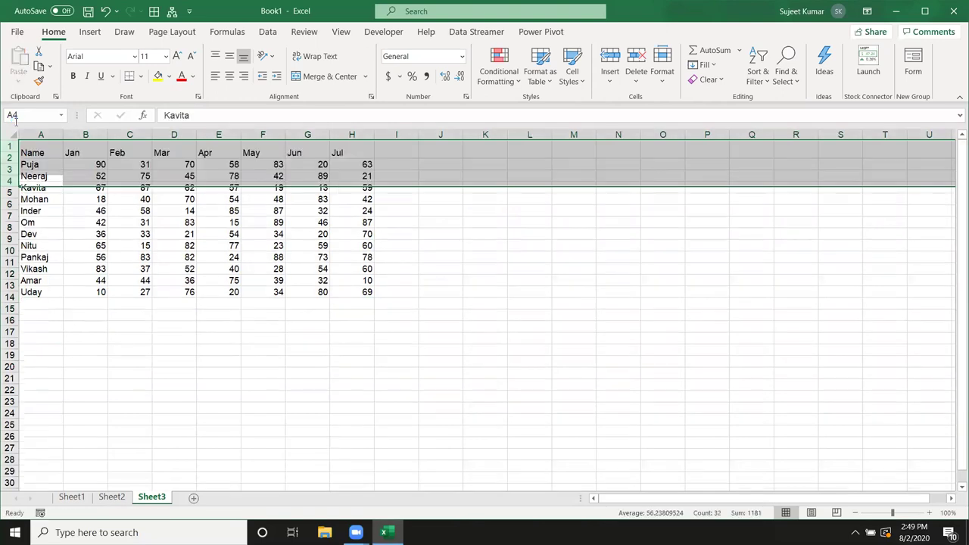
left_click(53, 334)
Repeat the names from A1:A13 in A18:A30.
left_click_drag(44, 144, 45, 285)
key("ctrl+c")
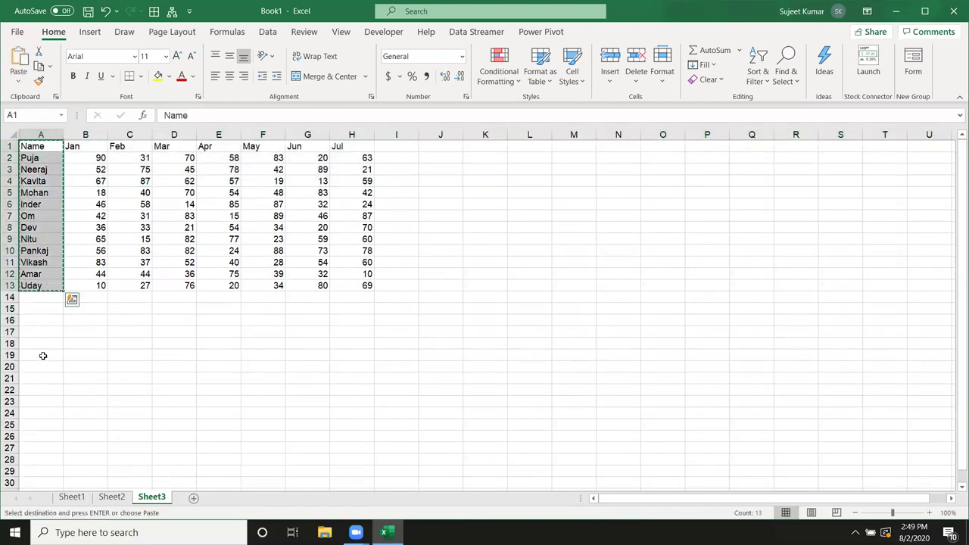
left_click(43, 343)
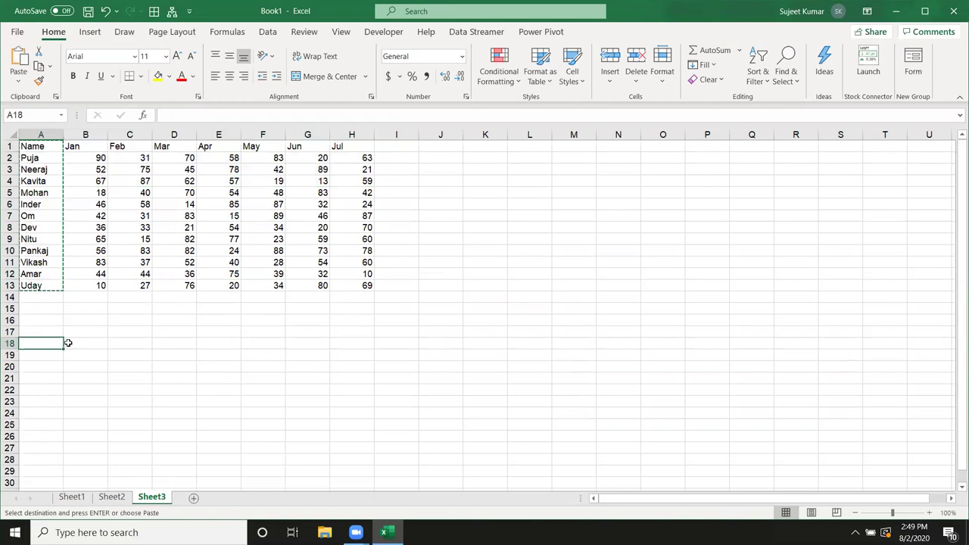
key("ctrl+v")
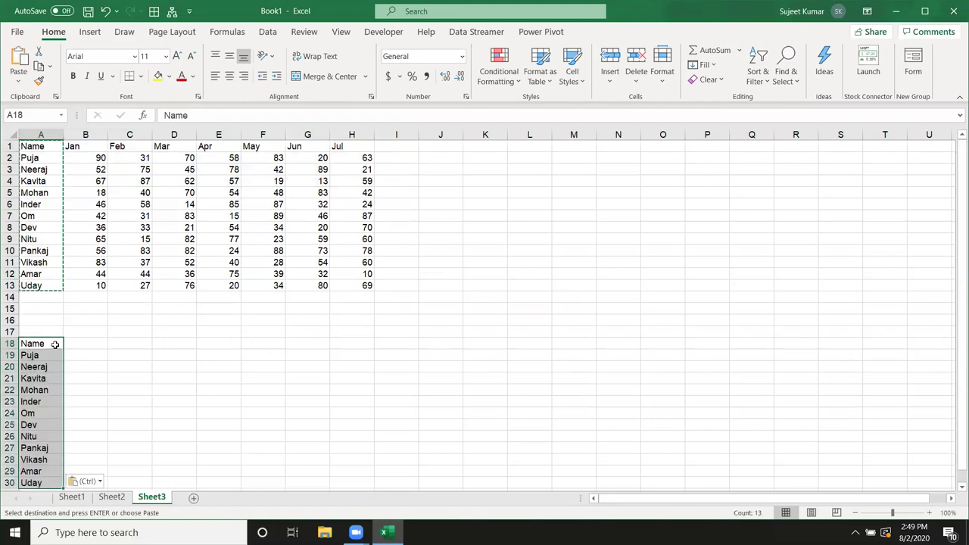
Enter the formula =OFFSET(A1,A16,0) in B18.
left_click(95, 343)
type("=")
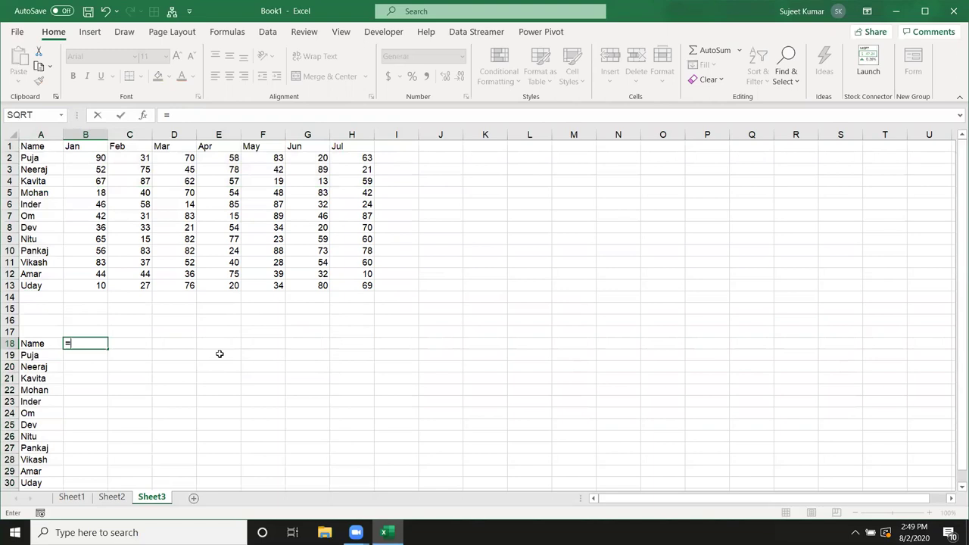
type("off")
key("BackSpace")
type("f")
key("Tab")
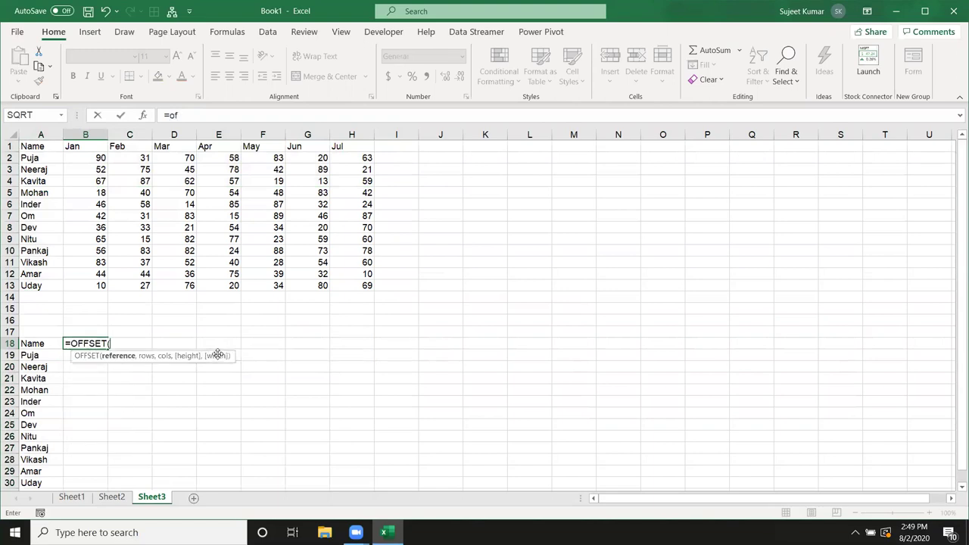
left_click(47, 145)
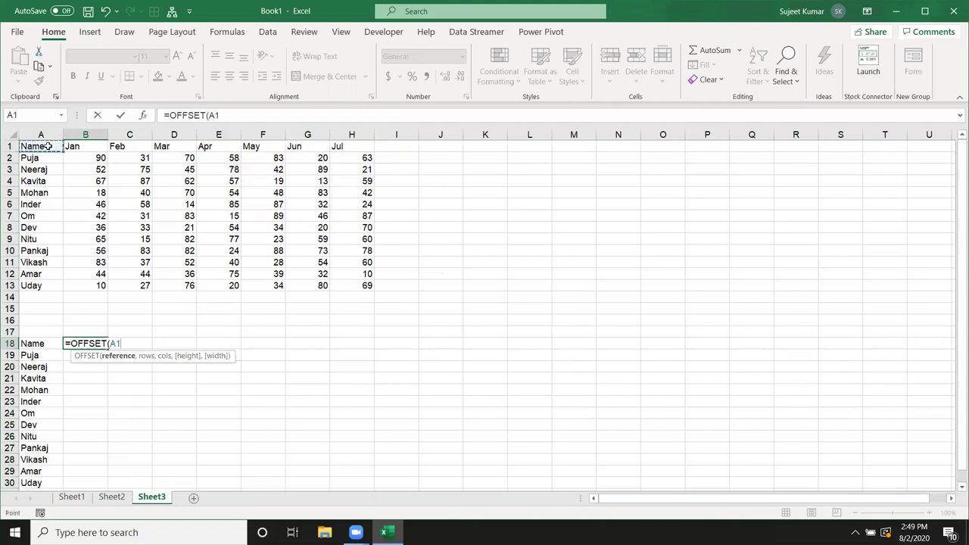
type(",")
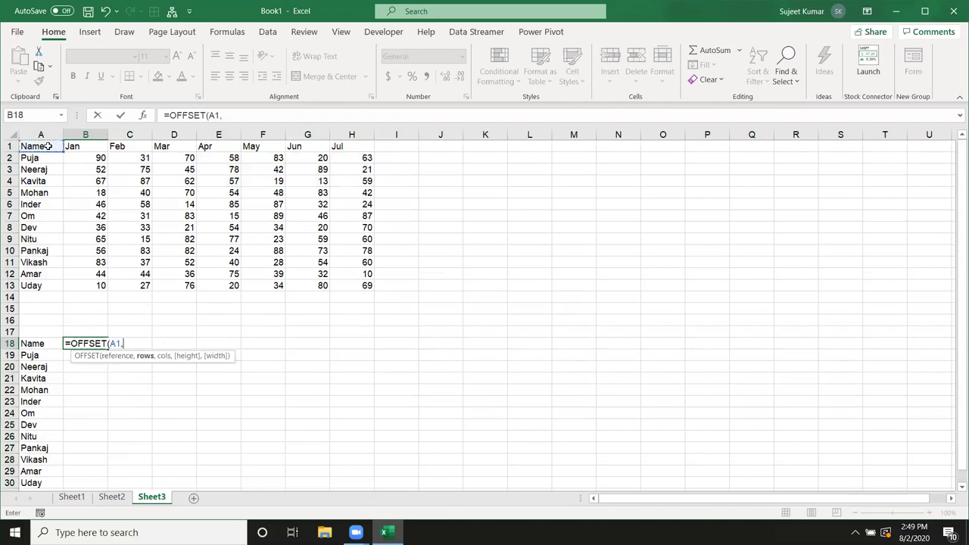
left_click(53, 322)
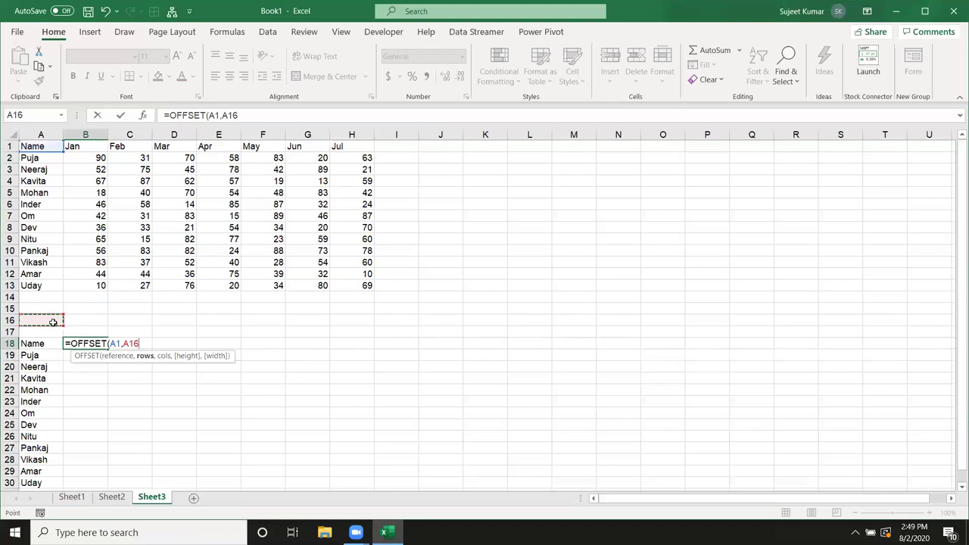
type(",0")
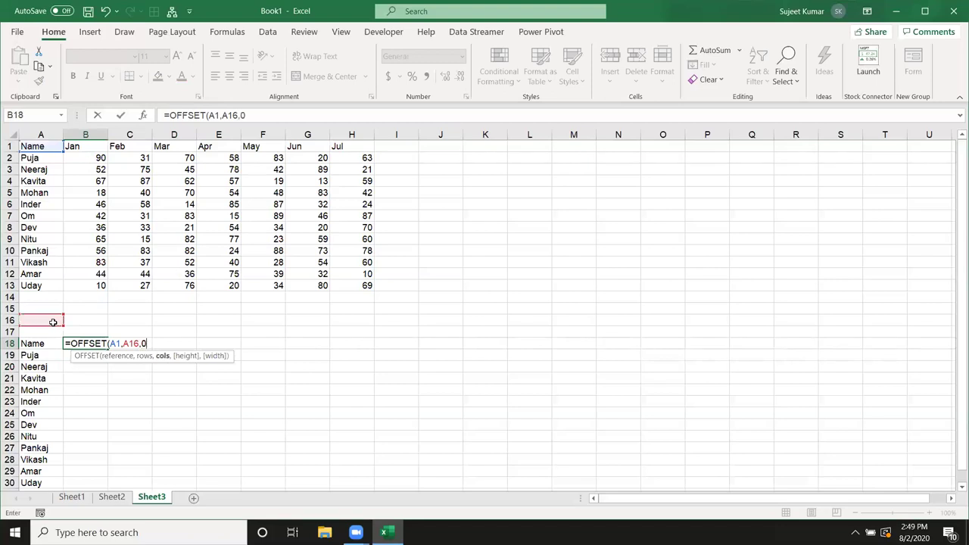
key("Return")
Put 1 in A16 and make the formula's A16 reference absolute as $A$16.
left_click(87, 344)
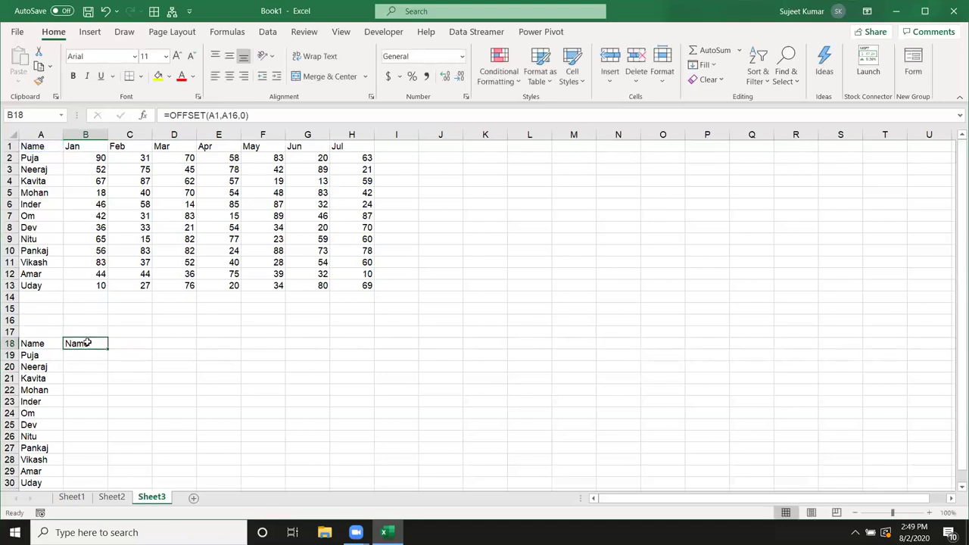
left_click(53, 320)
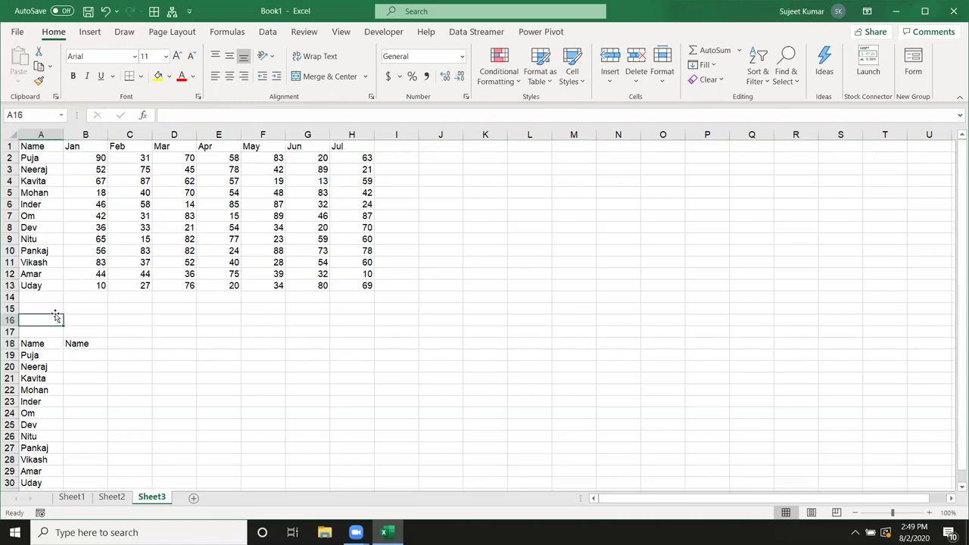
type("1")
key("Return")
left_click(84, 343)
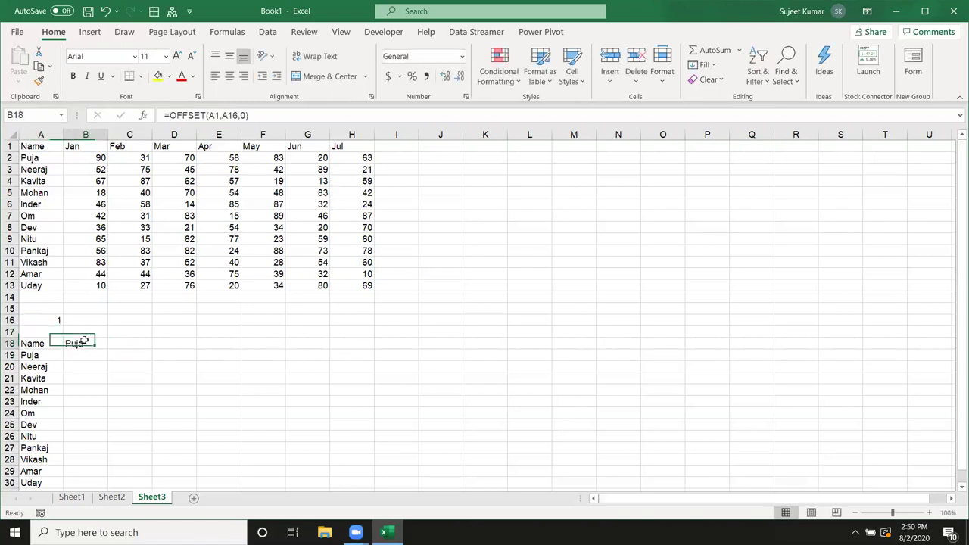
left_click(232, 116)
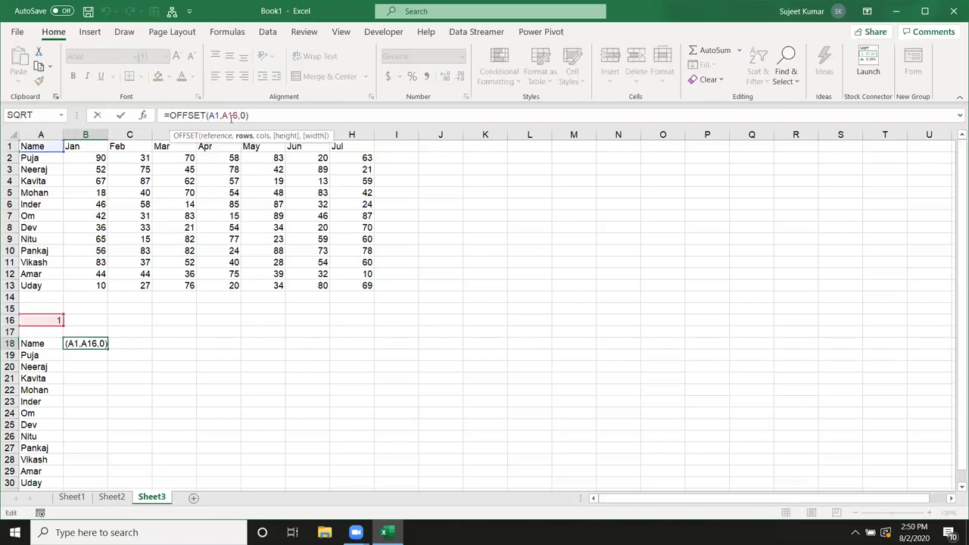
key("F4")
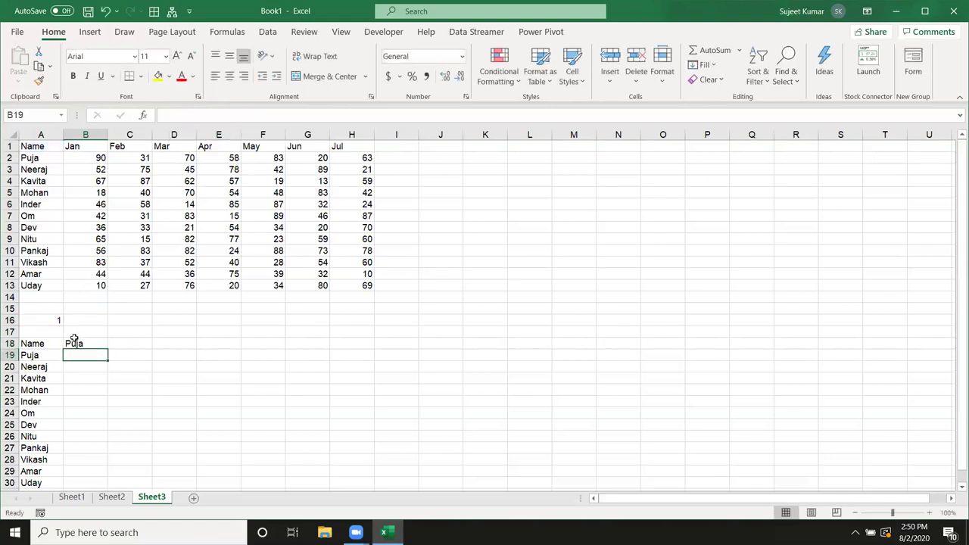
Fill the B18 formula down to B30, listing Puja through Uday, then 0.
left_click(76, 343)
left_click_drag(107, 349, 107, 483)
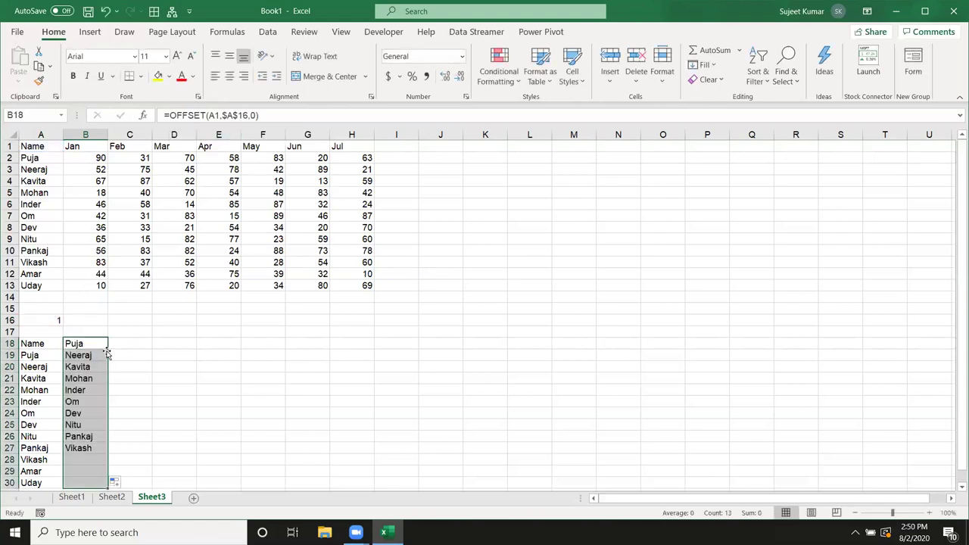
scroll(102, 353, "down", 1)
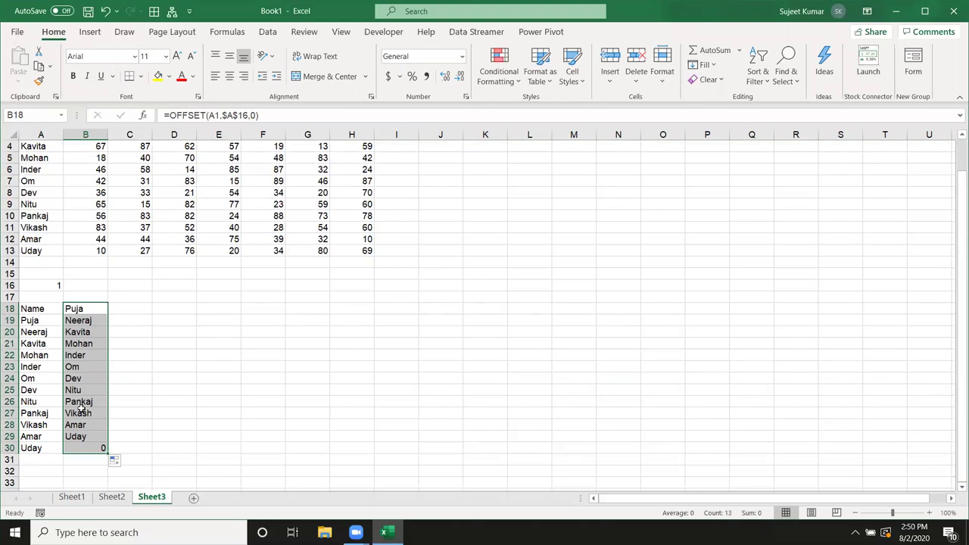
left_click(76, 307)
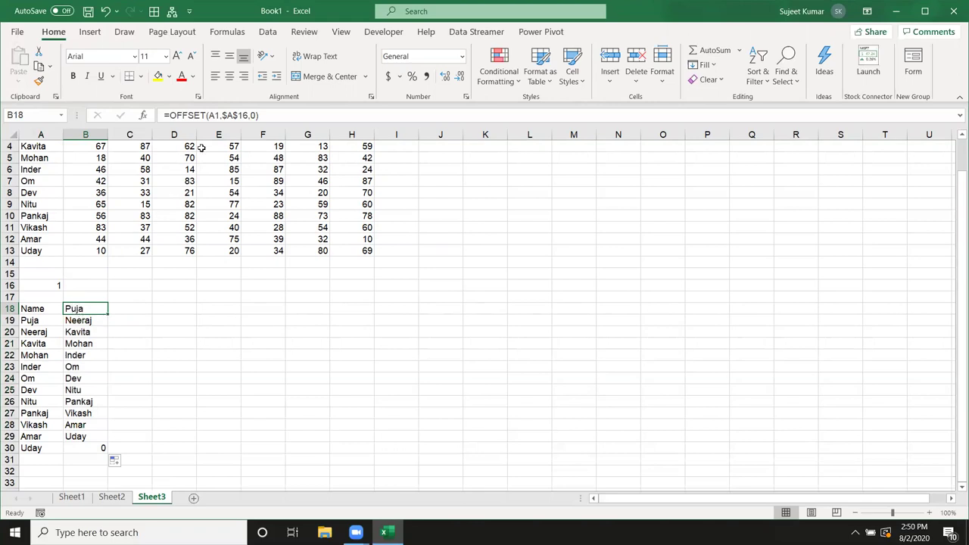
Edit the rows argument of the OFFSET formula in B18 and fill it down to row 30.
left_click(210, 113)
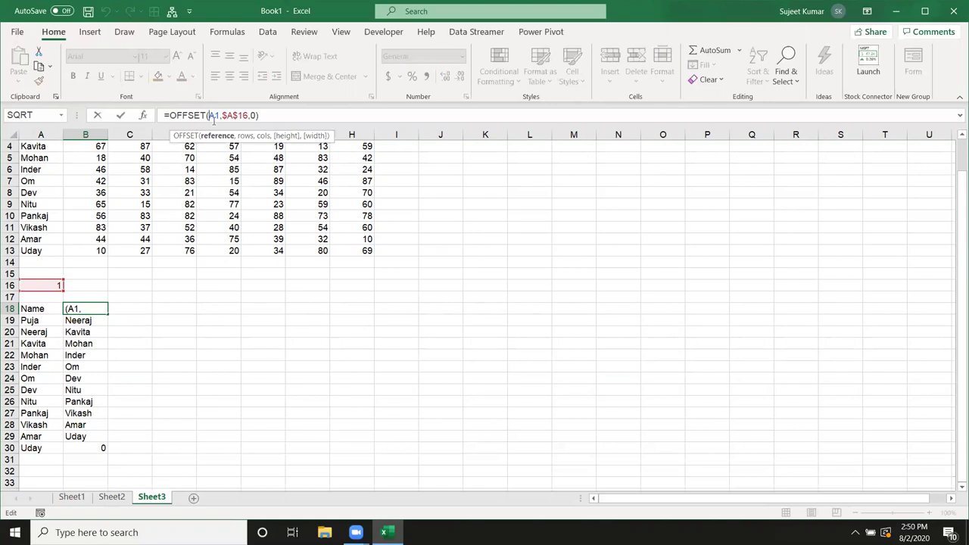
scroll(167, 295, "up", 1)
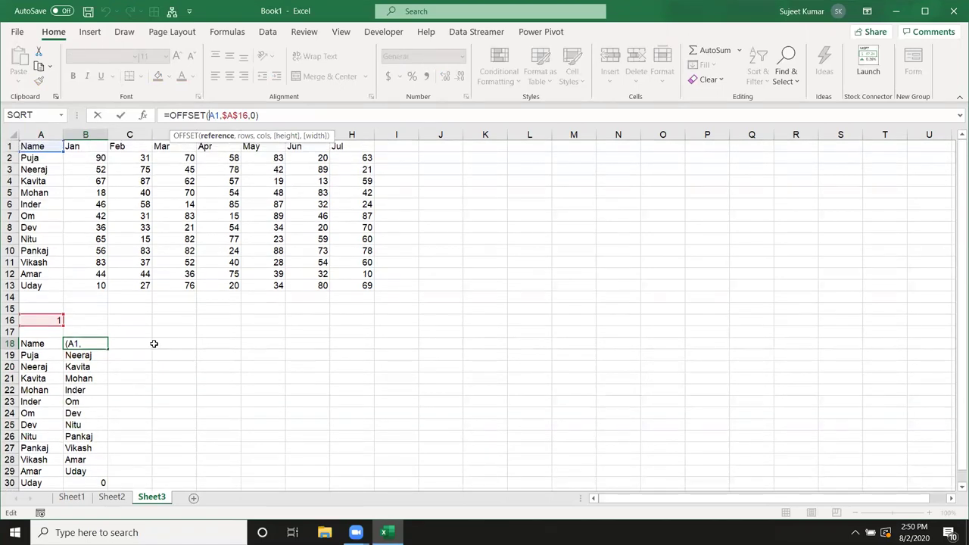
left_click(244, 115)
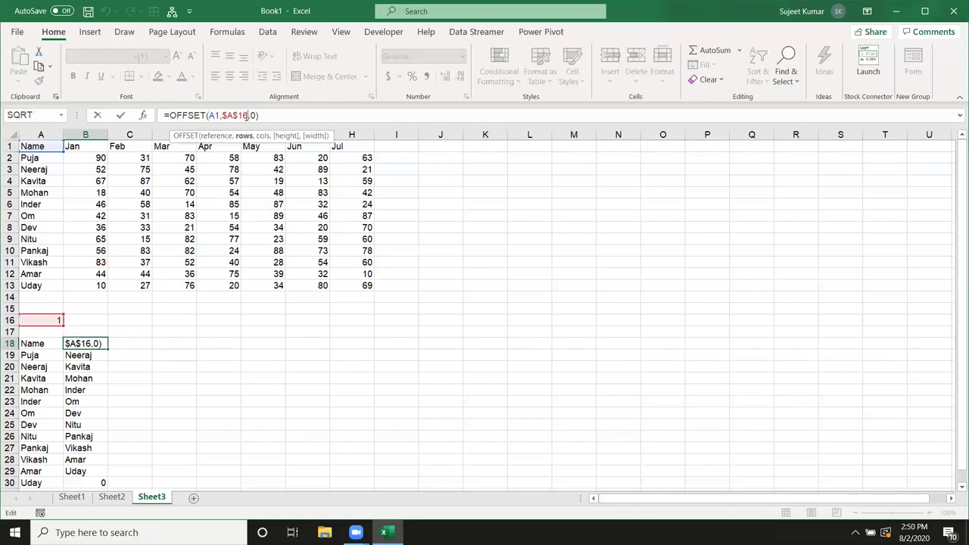
type("-1")
key("Return")
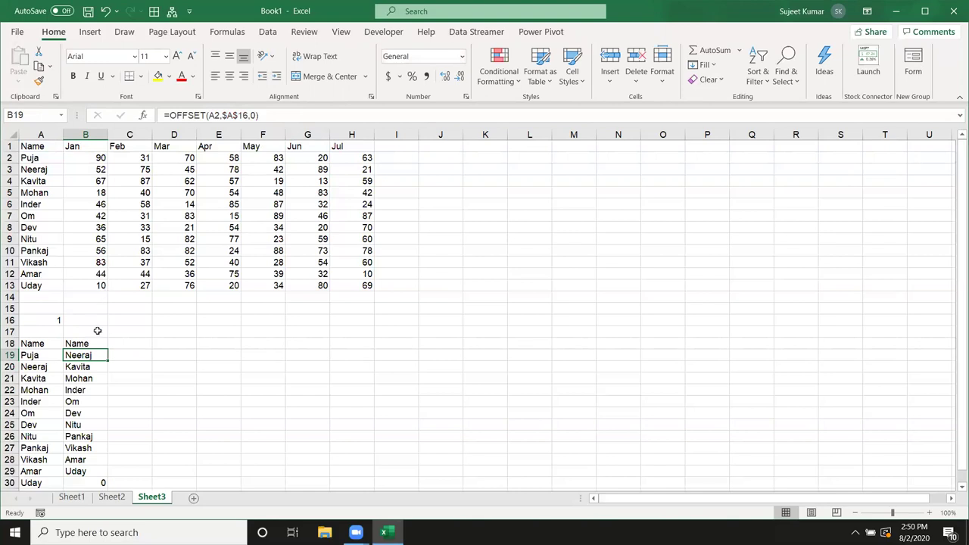
left_click(102, 347)
double_click(107, 348)
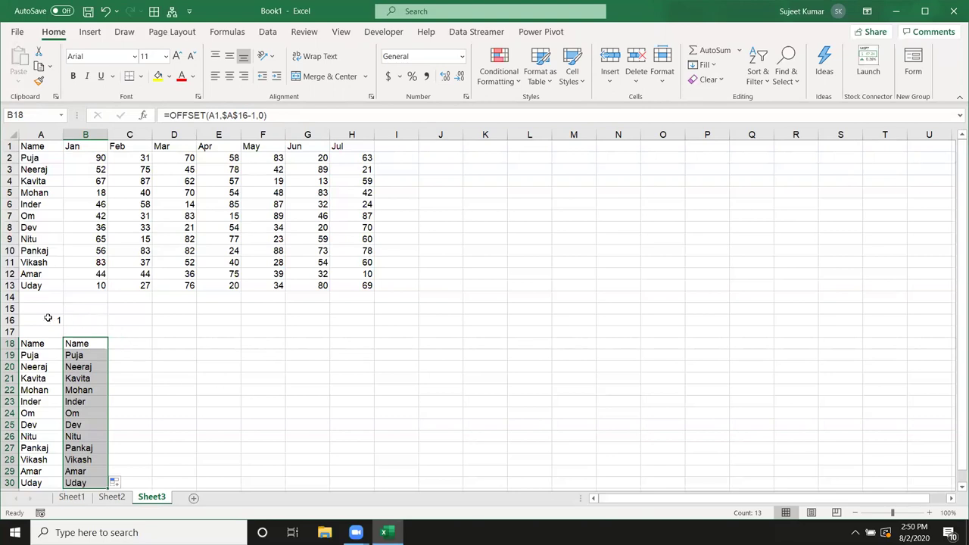
Test the name formulas by entering 2, then 3, in A16.
left_click(47, 318)
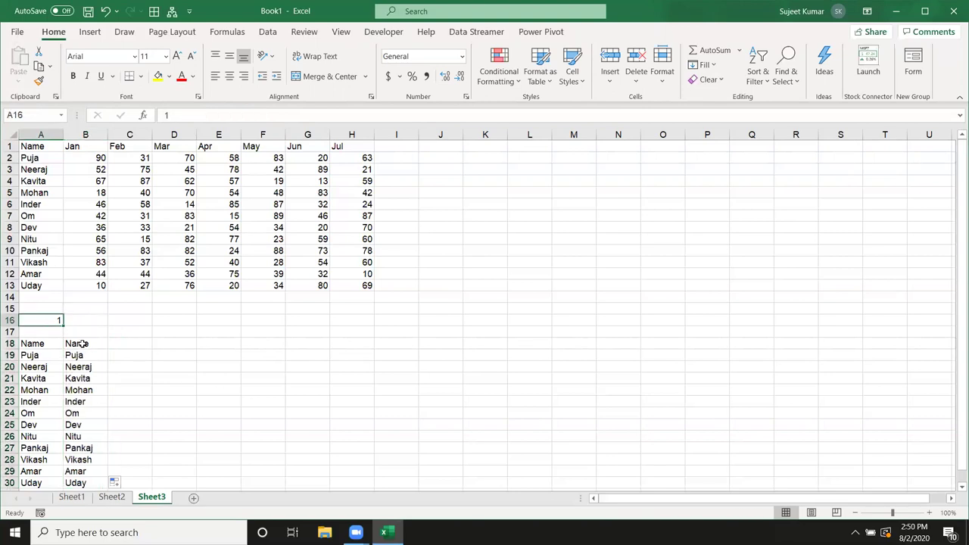
type("2")
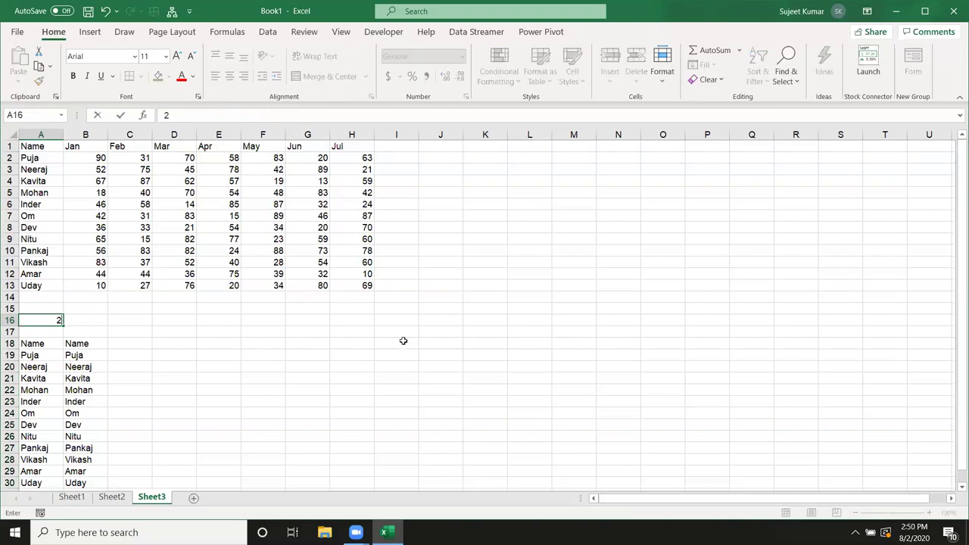
key("Return")
key("Up")
type("3")
key("Return")
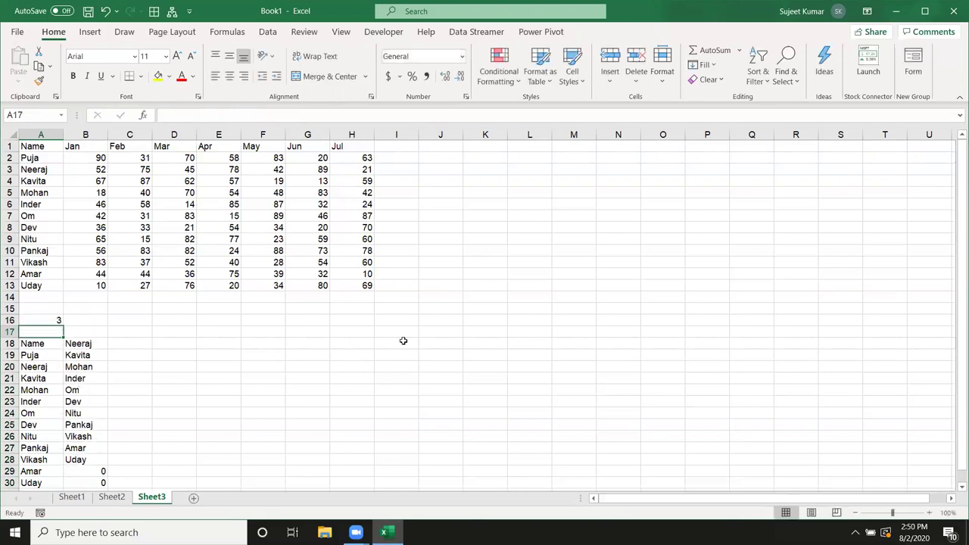
Clear the formulas in B18:B30, reset A16 to 1, and return to B18.
key("Down")
key("Right")
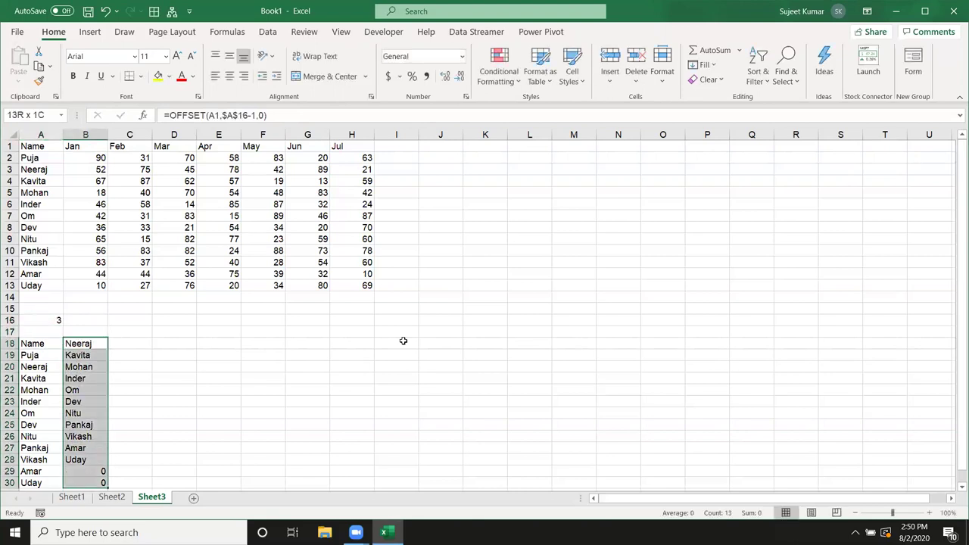
key("ctrl+shift+Down")
key("Return")
key("Delete")
key("Up")
key("Up")
key("Up")
key("Left")
type("1")
key("Return")
key("Down")
key("Right")
Enter =OFFSET(A1,0,A16) in B18 to look up the month column.
type("=off")
key("Tab")
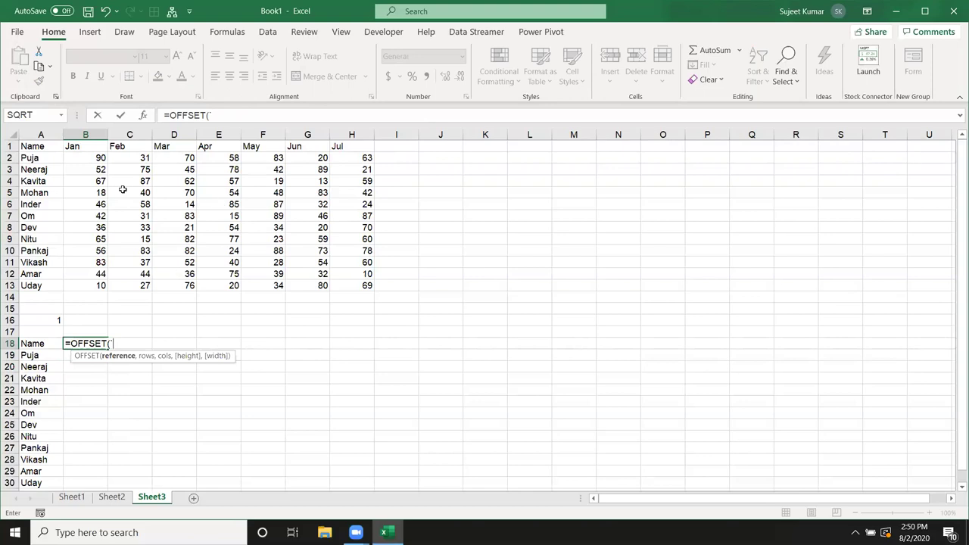
left_click(47, 150)
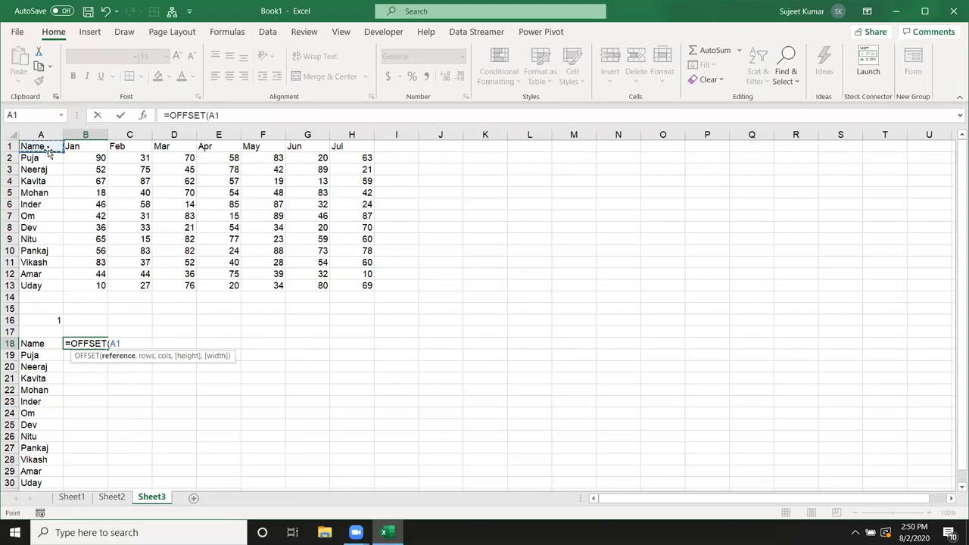
type(",")
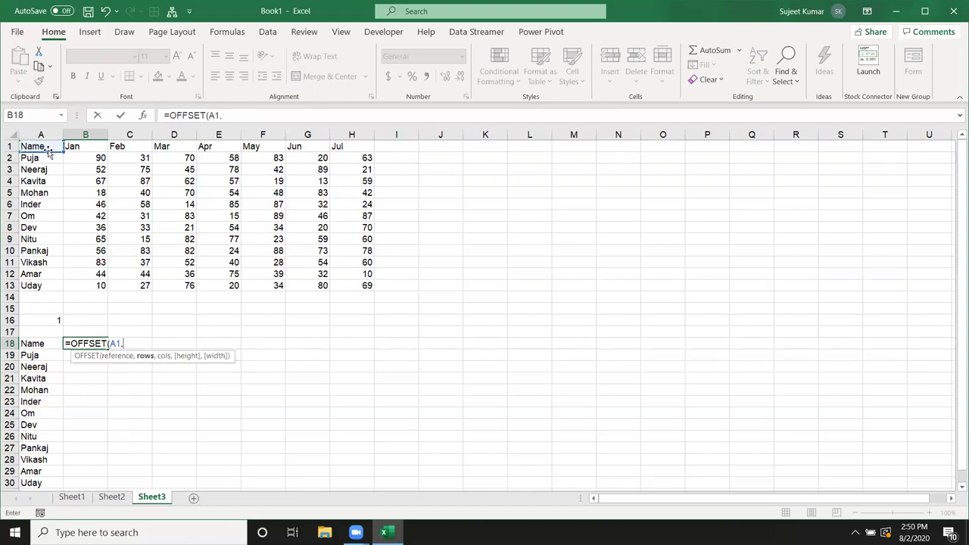
type("0,")
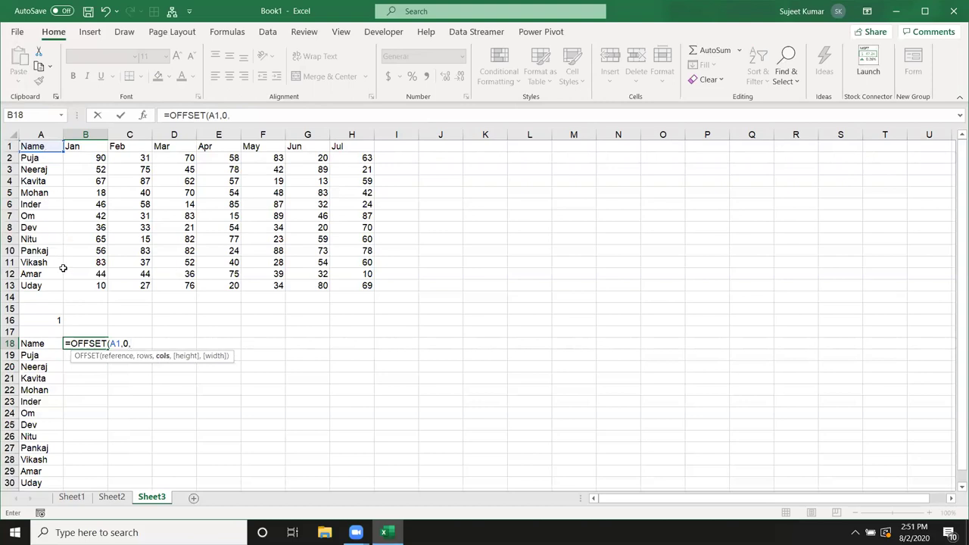
left_click(58, 324)
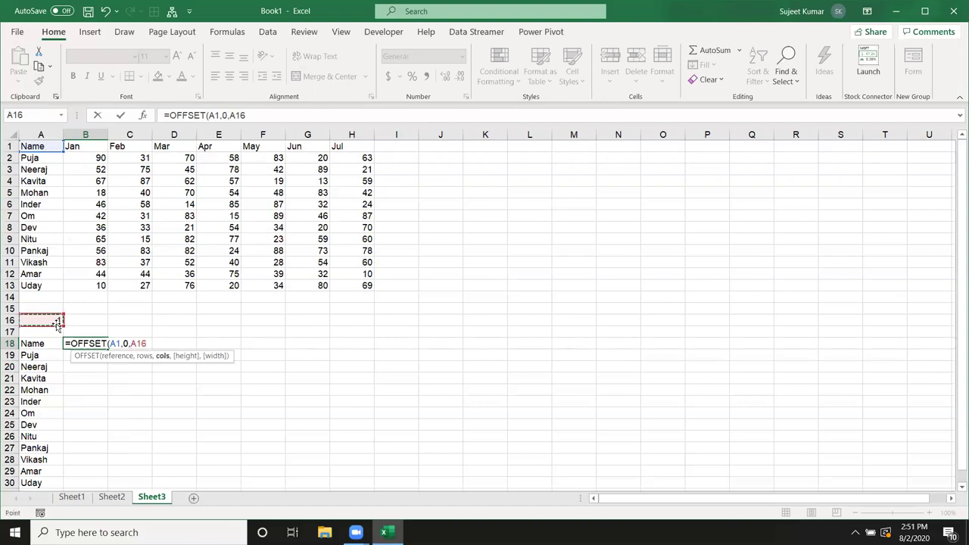
key("Return")
Make the A16 reference absolute ($A$16) and fill the B18 formula down to B30.
left_click(89, 340)
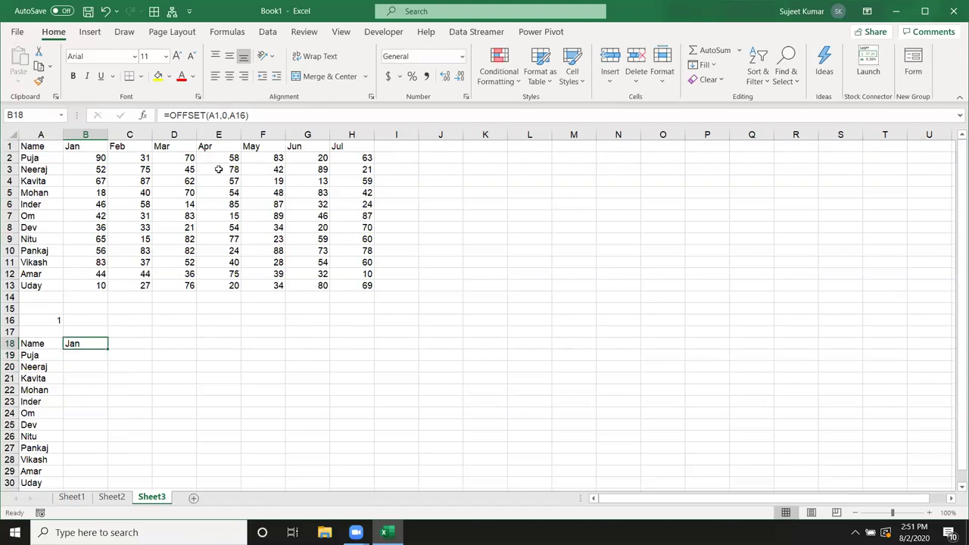
left_click(213, 114)
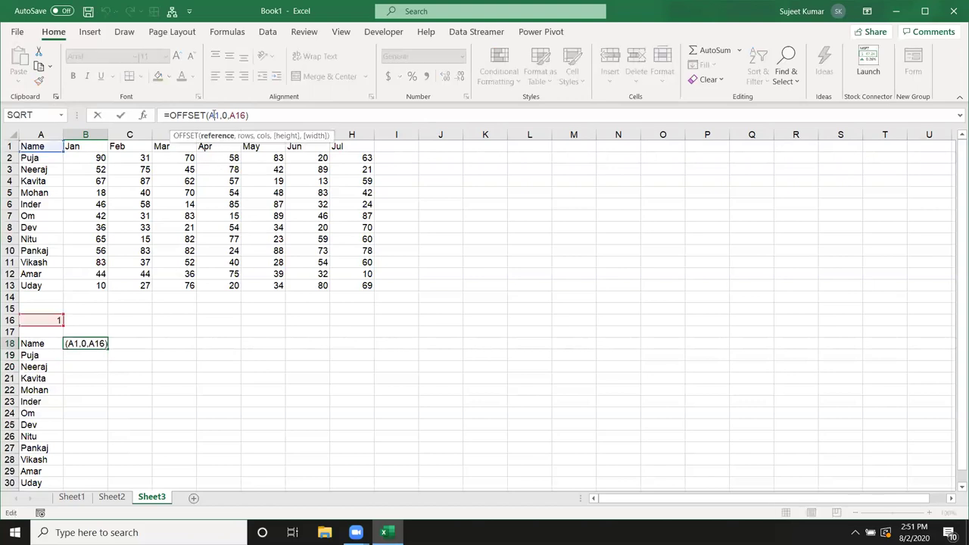
key("Escape")
left_click(236, 115)
key("F4")
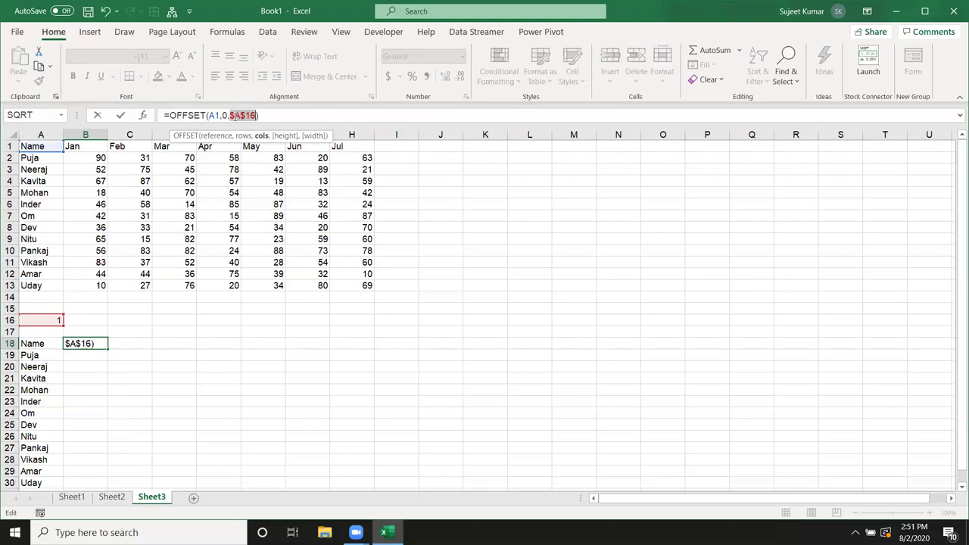
key("Return")
left_click(99, 347)
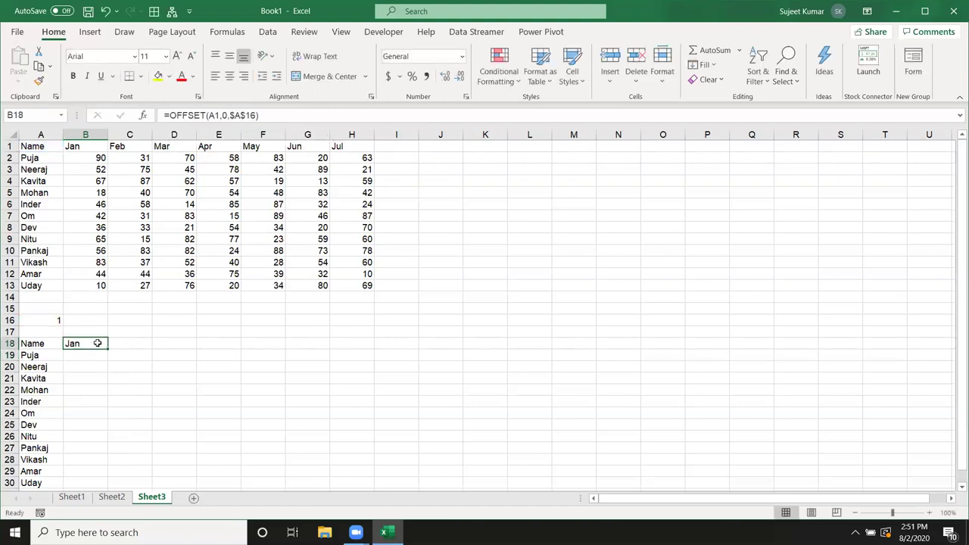
double_click(107, 348)
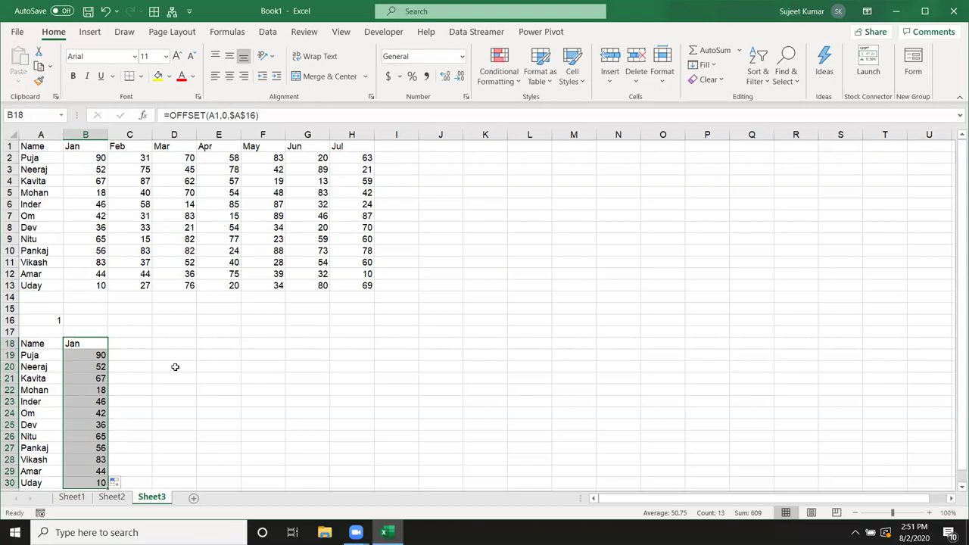
scroll(174, 368, "down", 1)
scroll(178, 372, "up", 1)
Set A16 to 2, then 3 to show Mar, and select the names and values A18:B30.
left_click(59, 320)
type("2")
key("Return")
left_click(59, 320)
type("3")
key("Return")
mouse_move(48, 344)
left_mouse_down()
mouse_move(87, 504)
mouse_move(83, 437)
left_mouse_up()
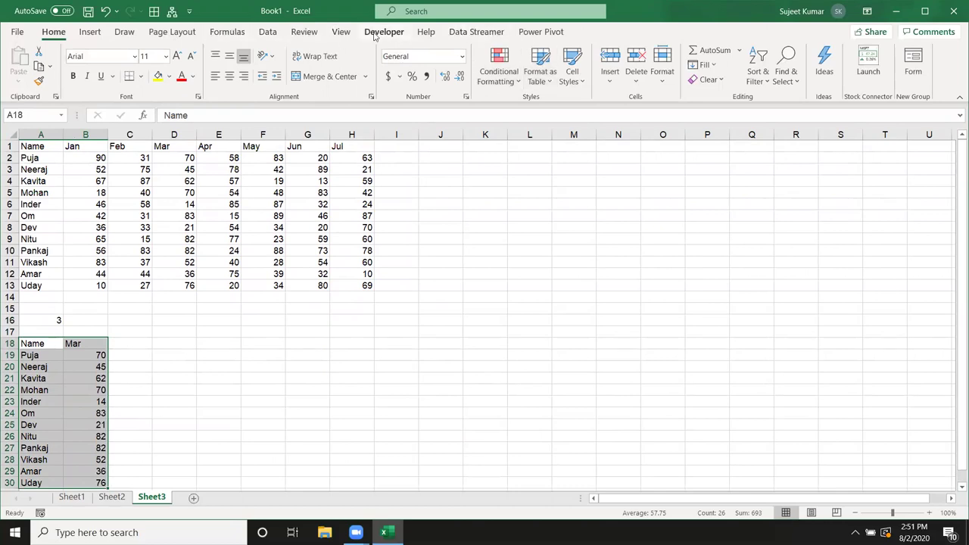
Insert a 2-D pie chart of the Mar values from A18:B30.
left_click(376, 34)
left_click(286, 83)
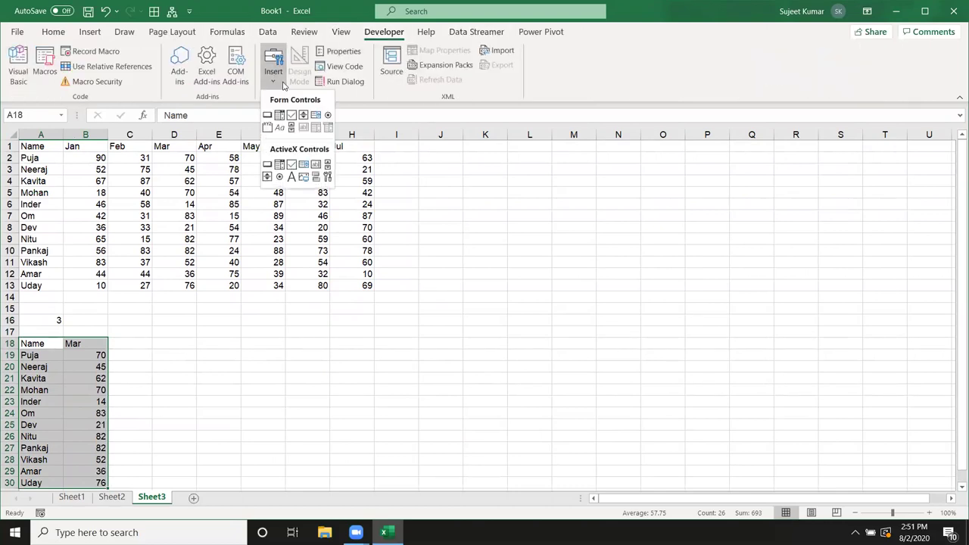
left_click(190, 103)
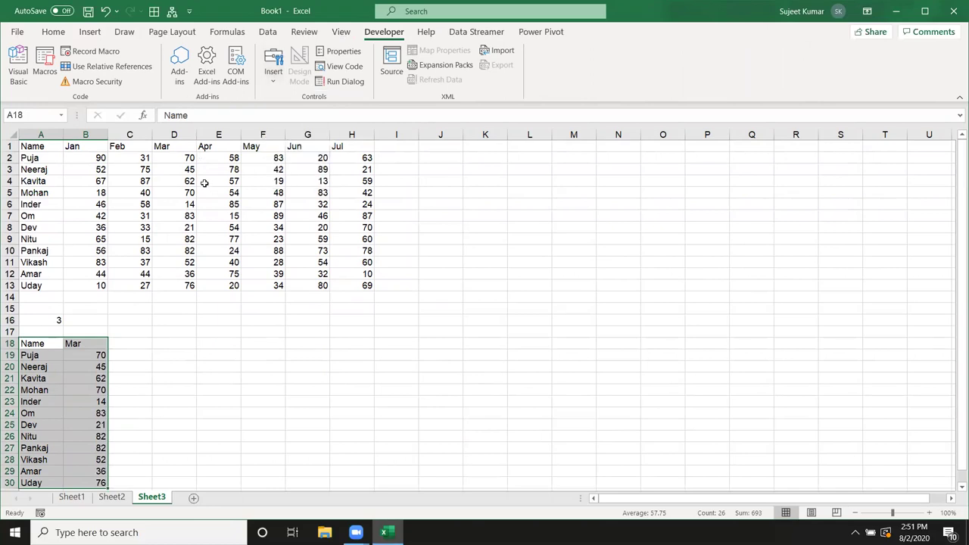
left_click(89, 34)
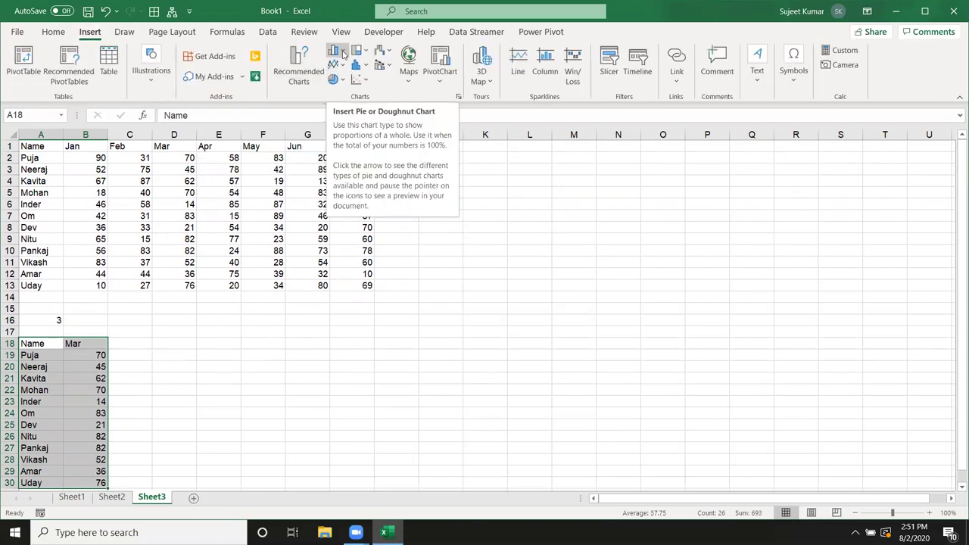
left_click(337, 78)
left_click(348, 129)
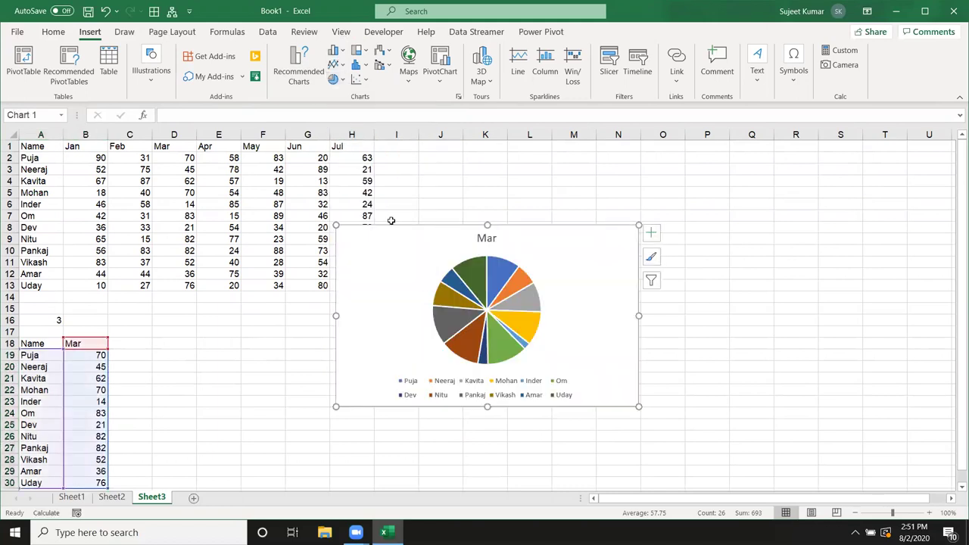
Move the pie chart beside the lower table and enlarge it.
left_click_drag(398, 243, 373, 311)
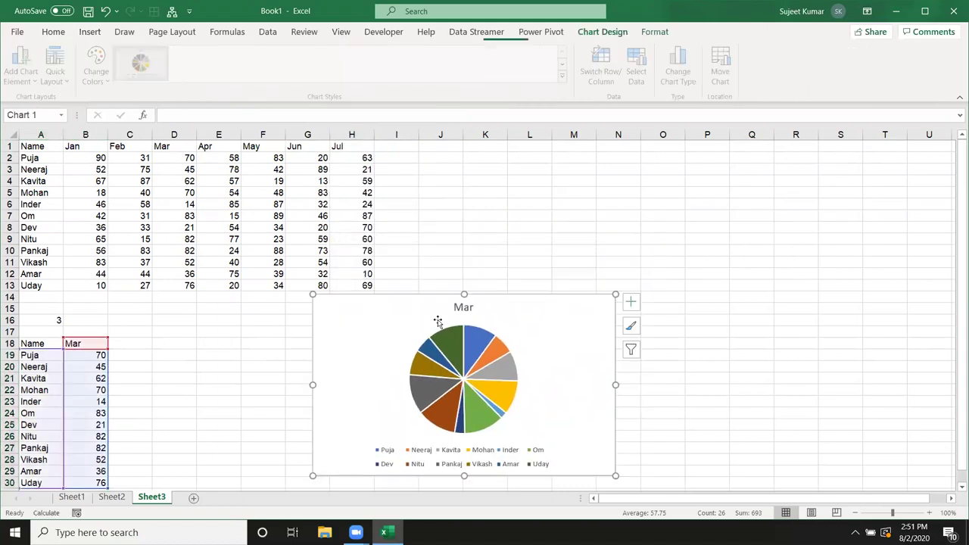
left_click_drag(615, 385, 687, 386)
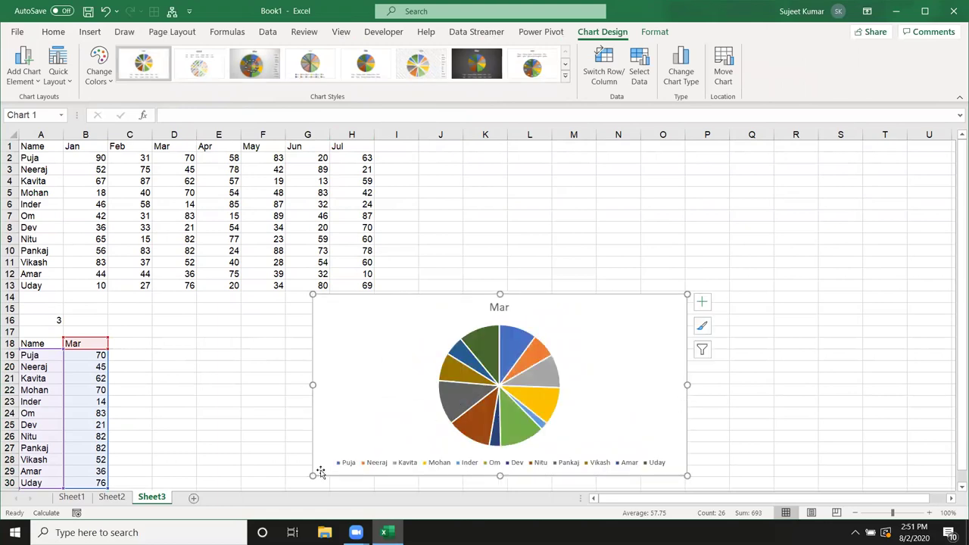
left_click_drag(313, 475, 295, 486)
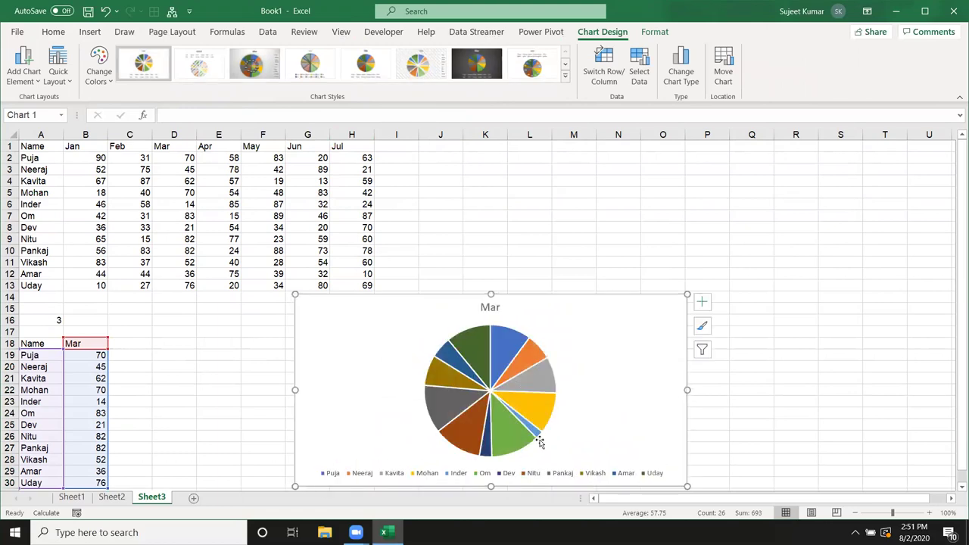
left_click(777, 386)
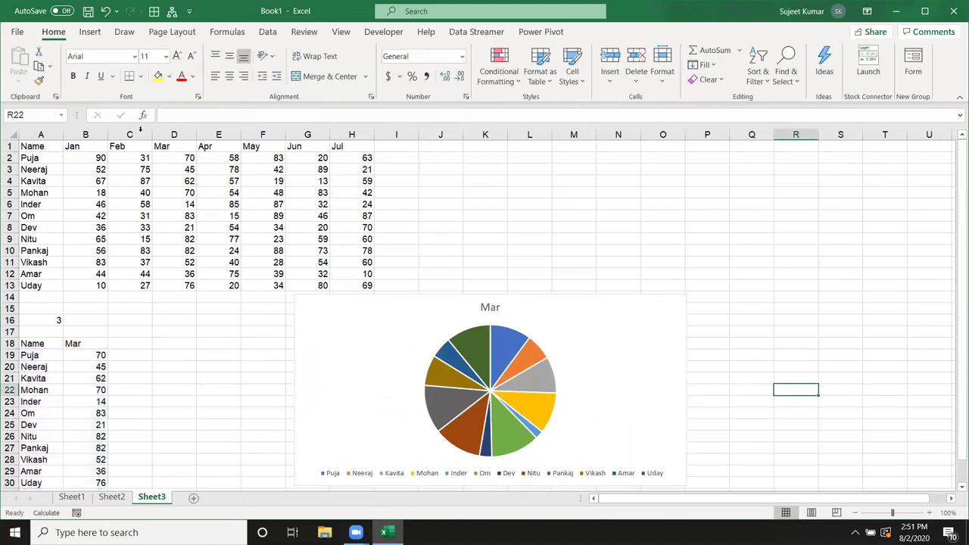
Draw a Form Control option button at the chart's top-left and label it JAN.
left_click(384, 32)
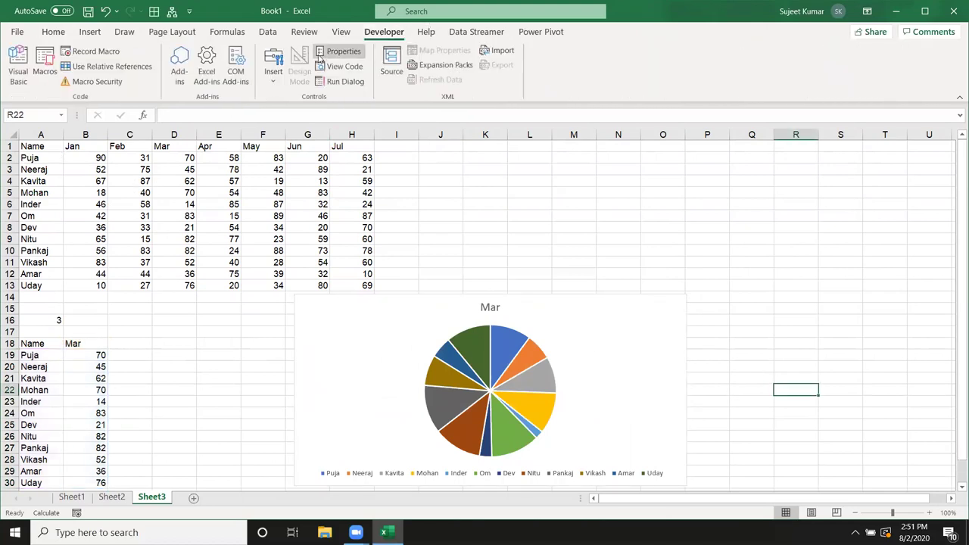
left_click(272, 84)
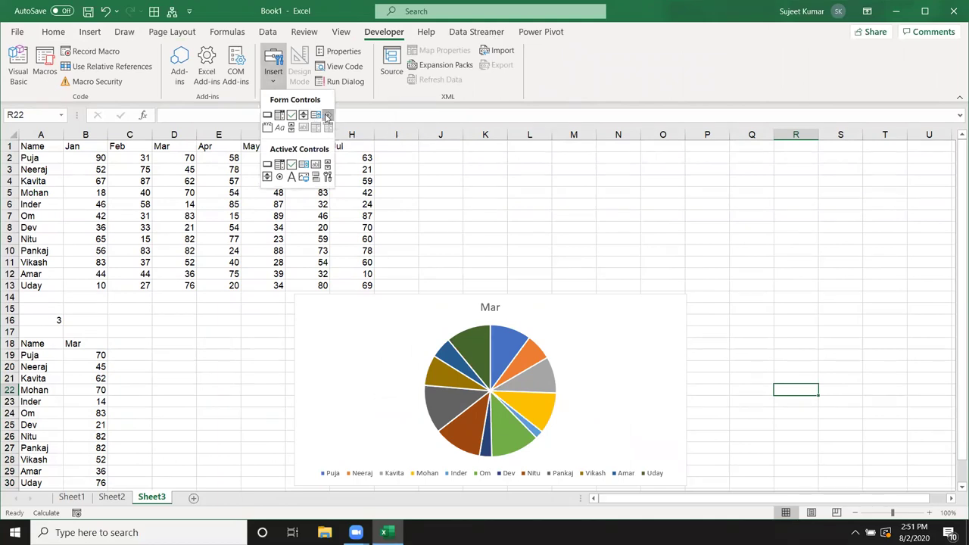
left_click(327, 115)
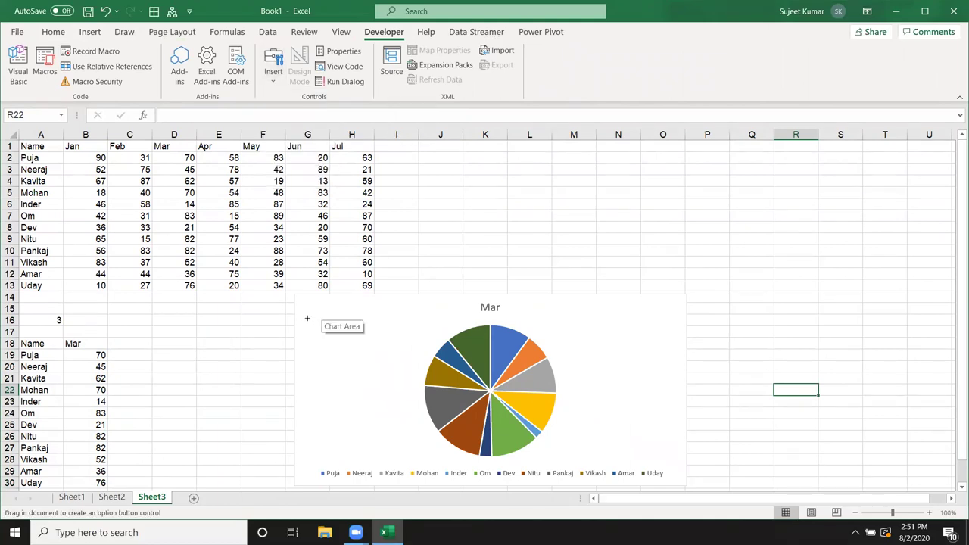
left_click_drag(307, 318, 353, 332)
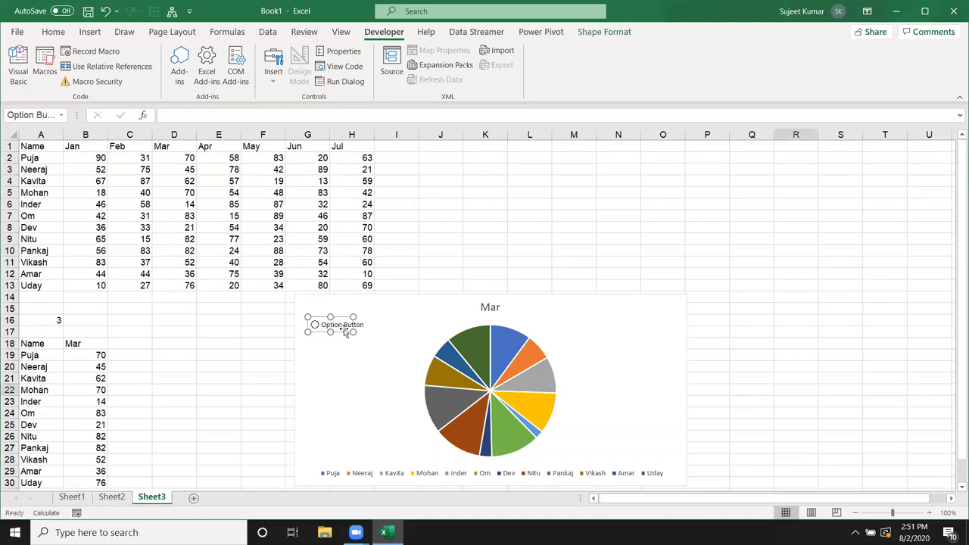
left_click(333, 324)
type("JAN")
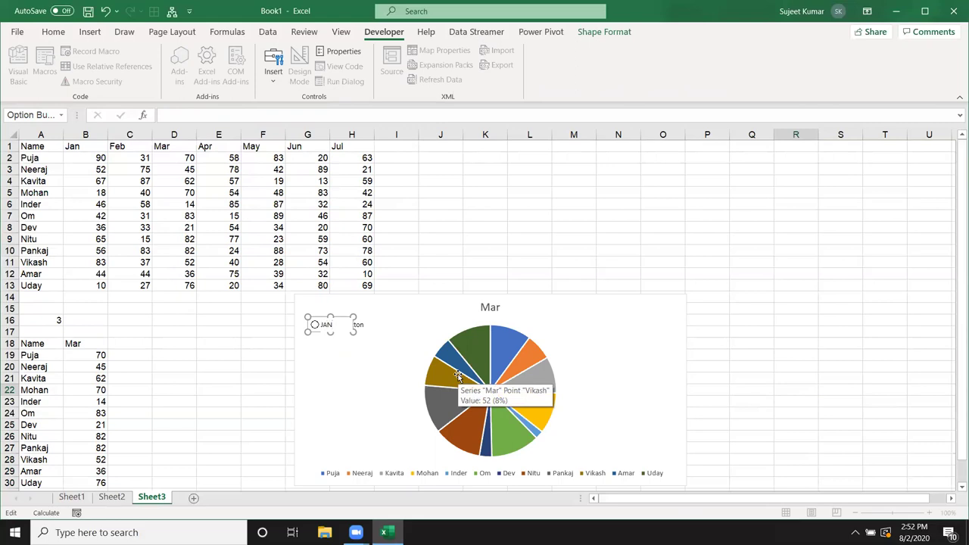
left_click(281, 353)
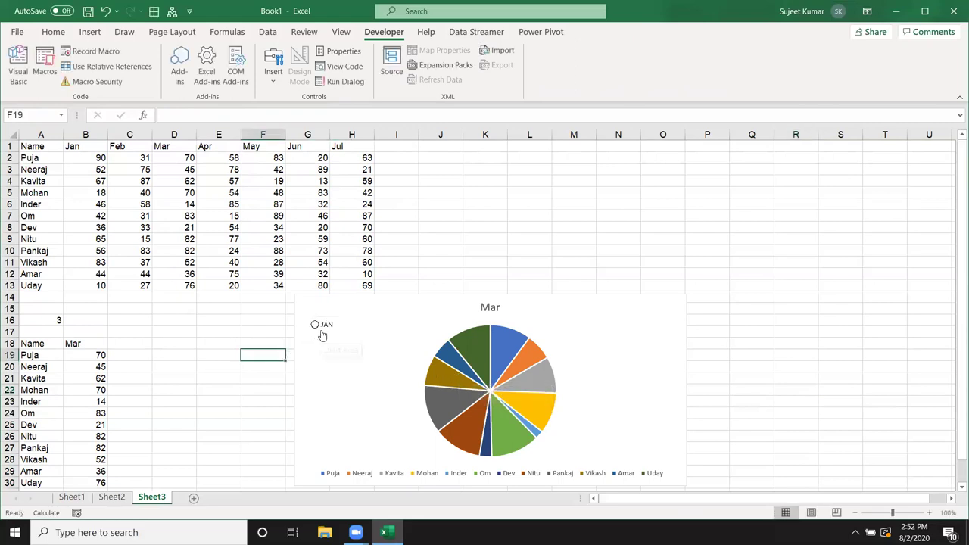
Check the JAN option and leave the JAN button selected as an object.
right_click(322, 335)
key("Escape")
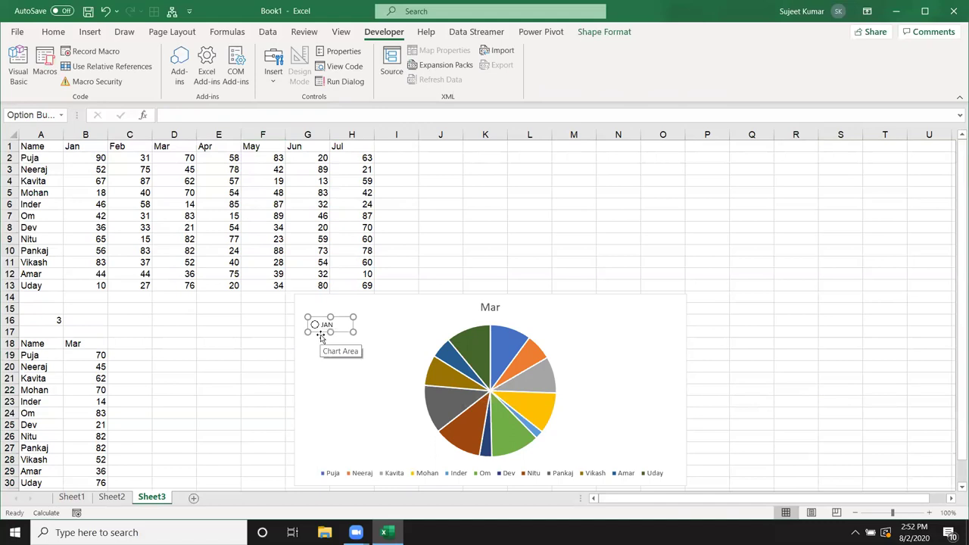
left_click(322, 346)
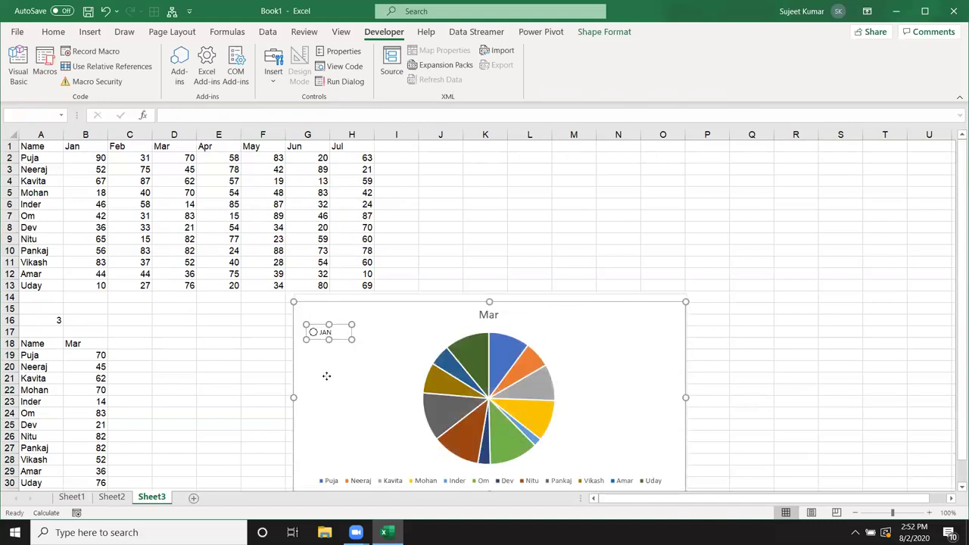
left_click(220, 368)
left_click(326, 325)
right_click(327, 335)
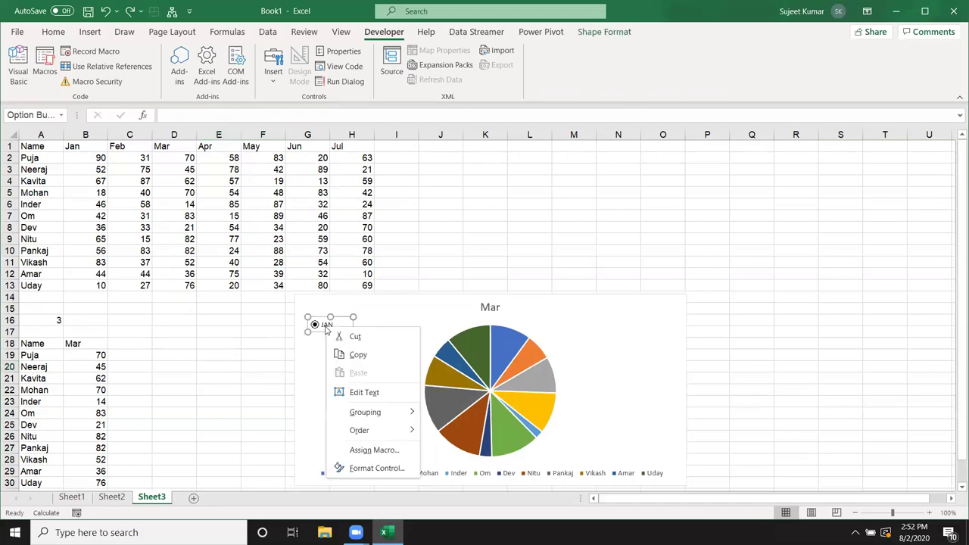
key("Escape")
Duplicate the JAN button down the chart and relabel the second and third copies FEB and MAR.
left_click_drag(336, 335, 342, 391)
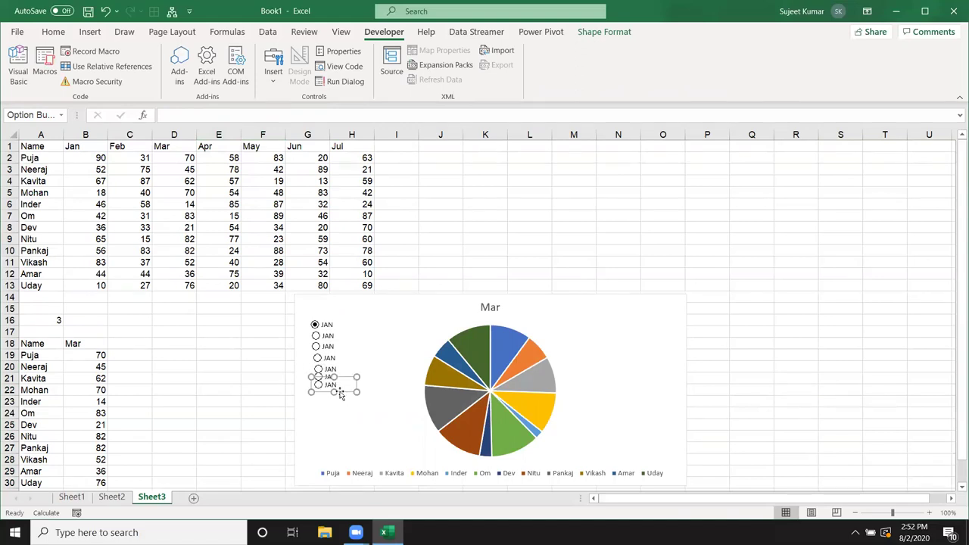
left_click(238, 366)
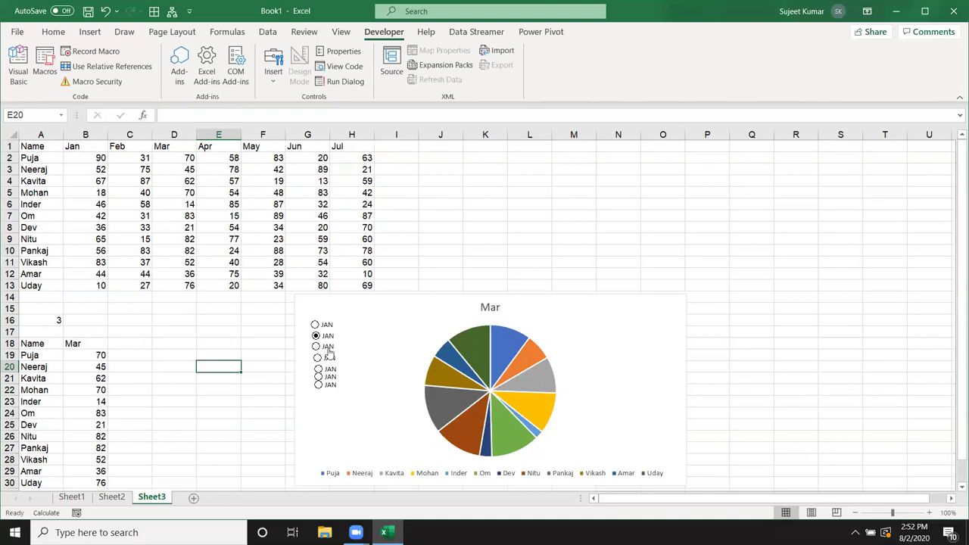
right_click(328, 337)
left_click(365, 400)
type("FEB")
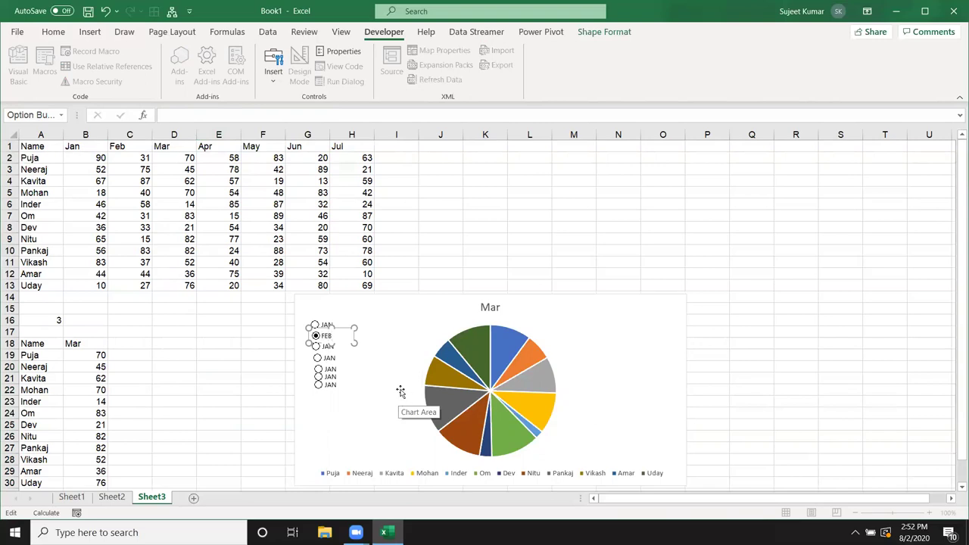
left_click(227, 347)
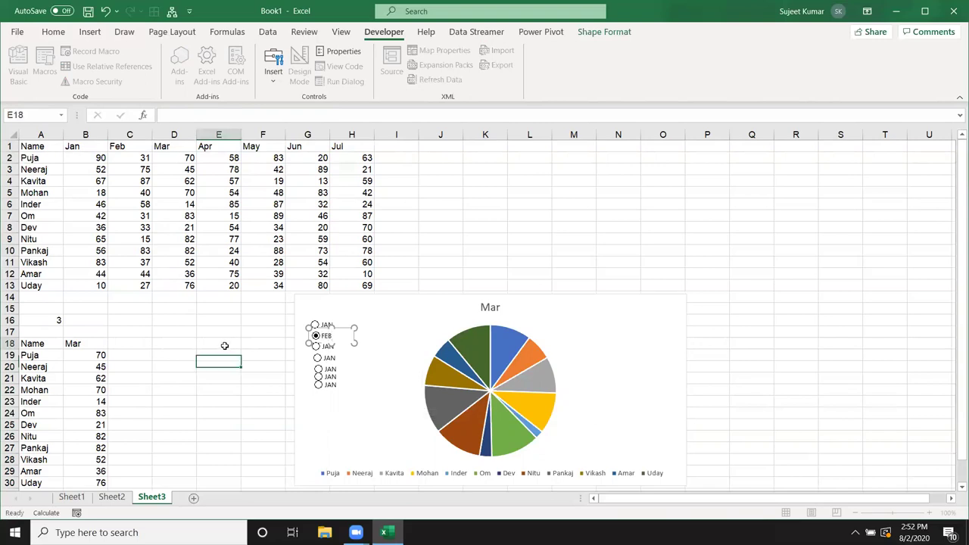
right_click(329, 346)
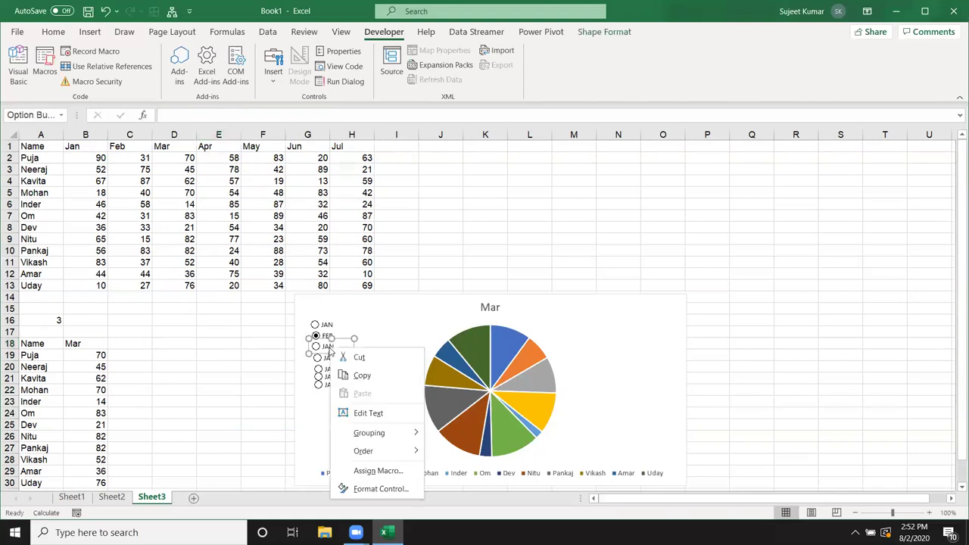
left_click(381, 419)
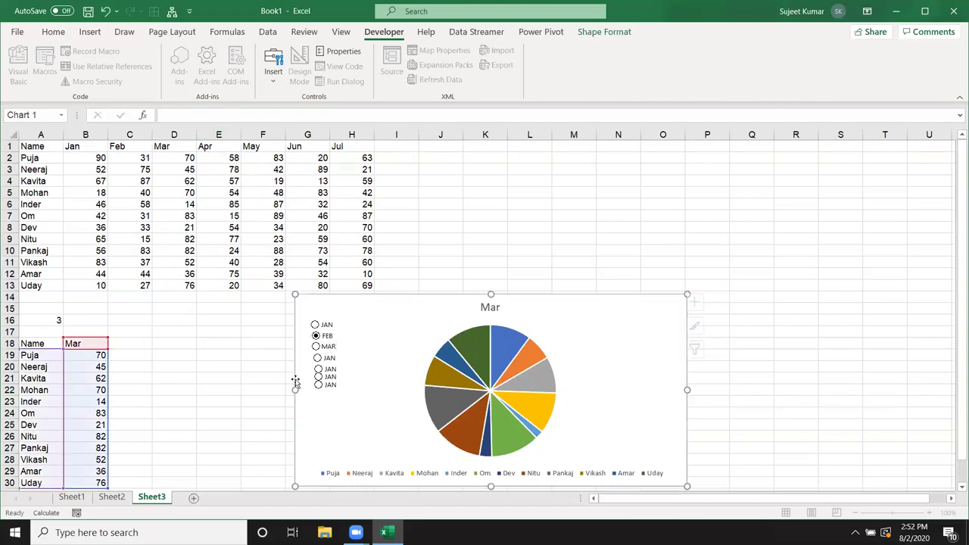
left_click(330, 397)
Relabel the fourth and fifth option buttons APR and MAy.
right_click(325, 359)
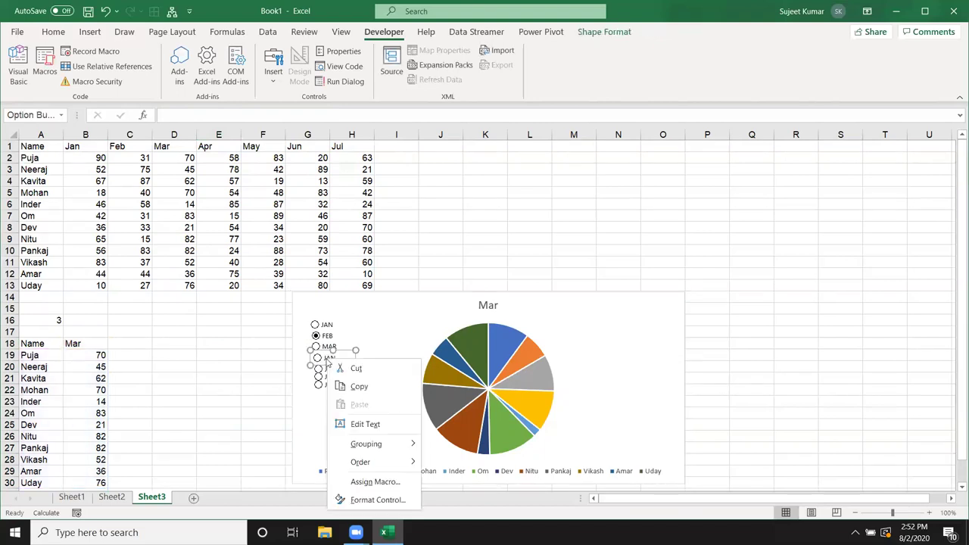
left_click(367, 424)
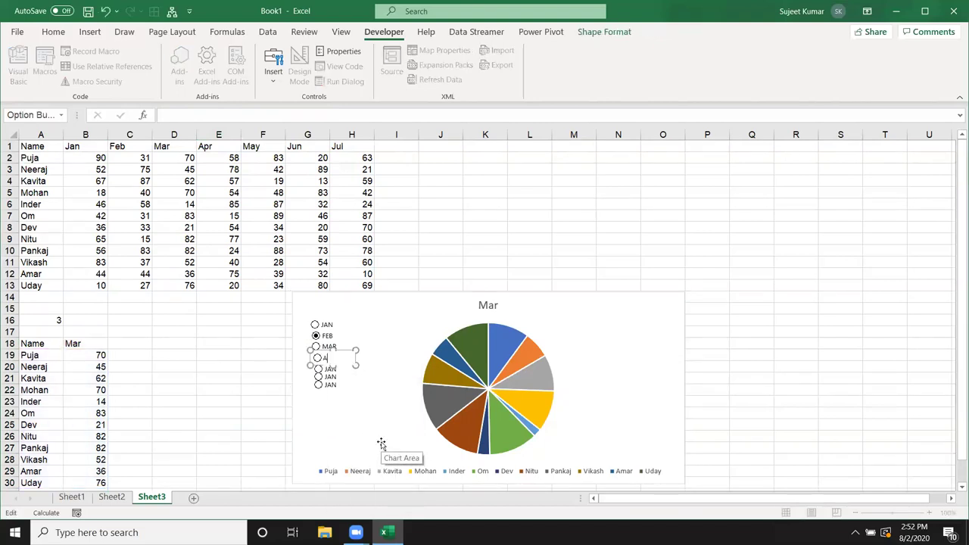
left_click(218, 389)
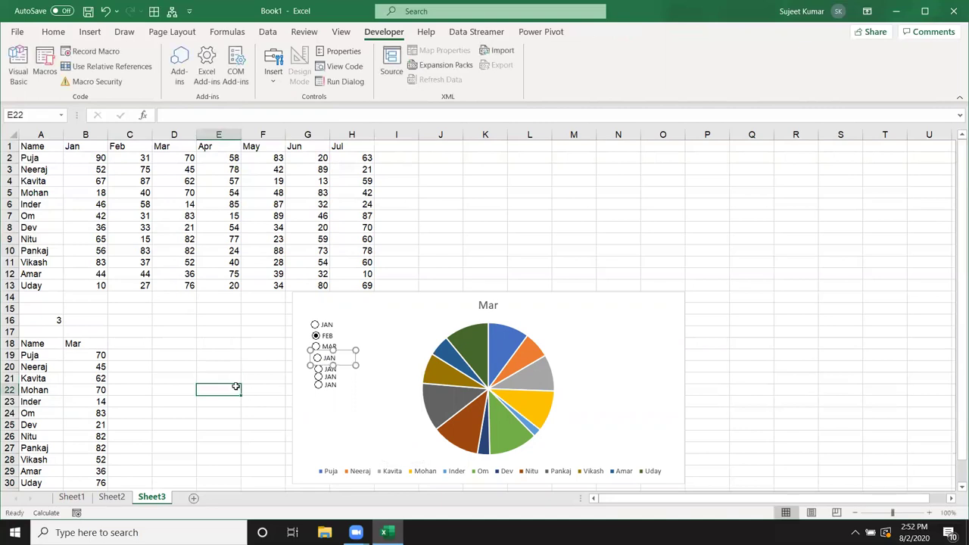
right_click(330, 370)
left_click(239, 370)
left_click(227, 354)
right_click(339, 374)
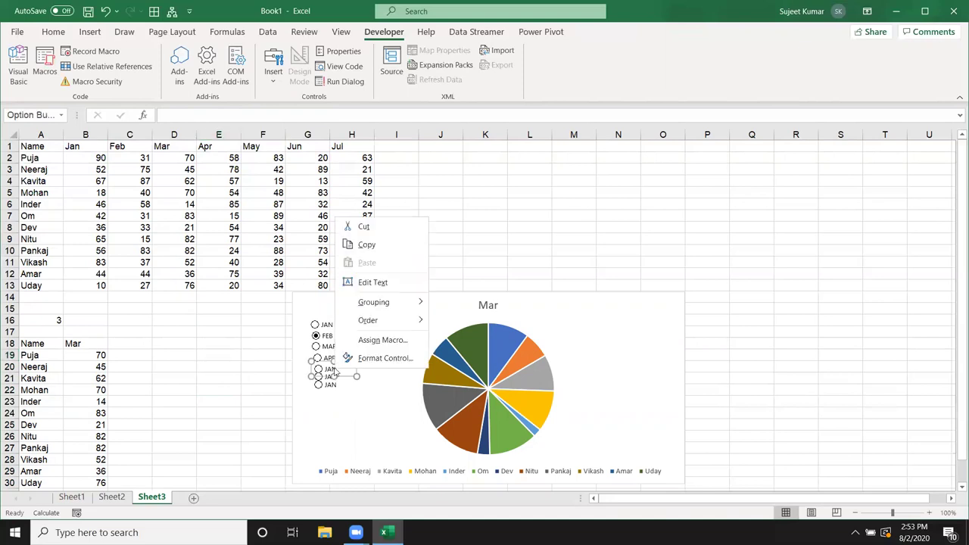
left_click(374, 283)
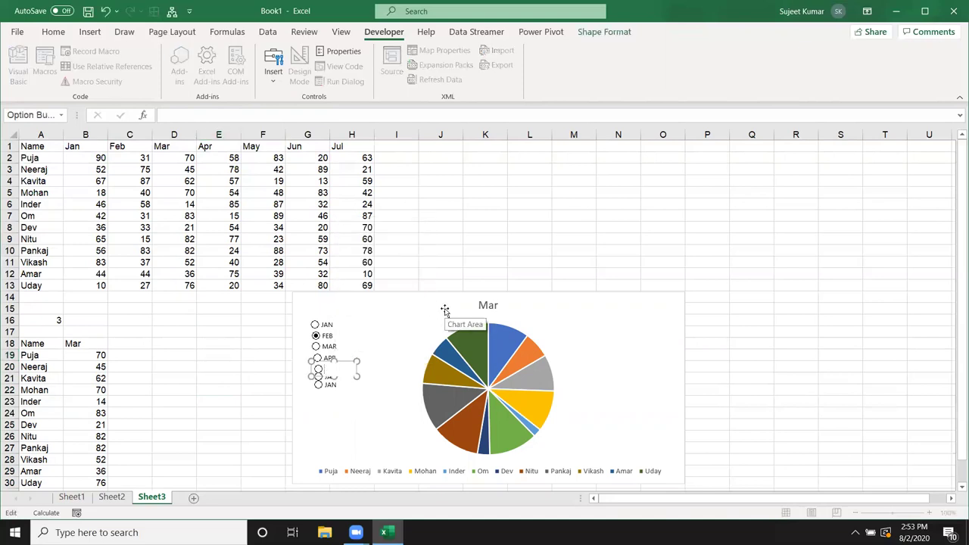
type("May")
left_click(239, 318)
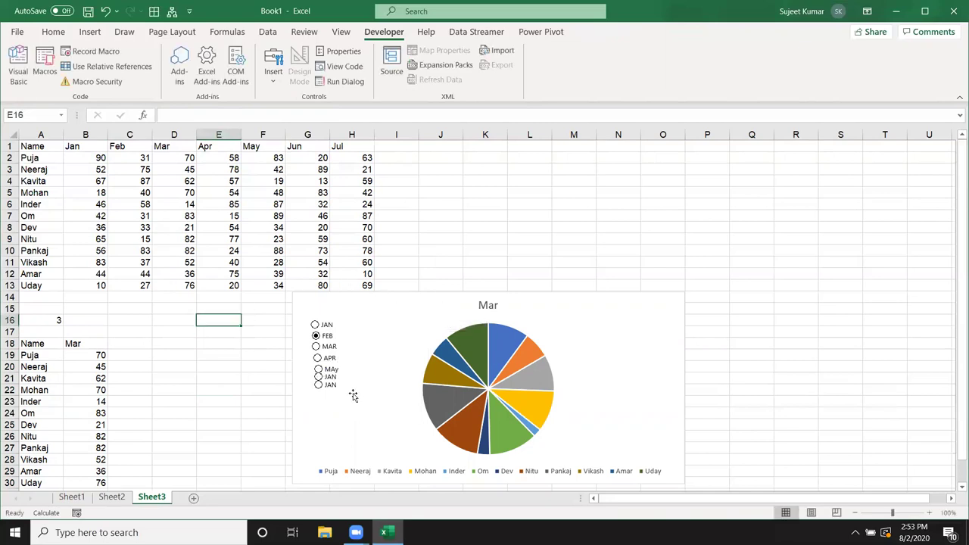
Replace the last option button's JAN label with Jul.
right_click(339, 390)
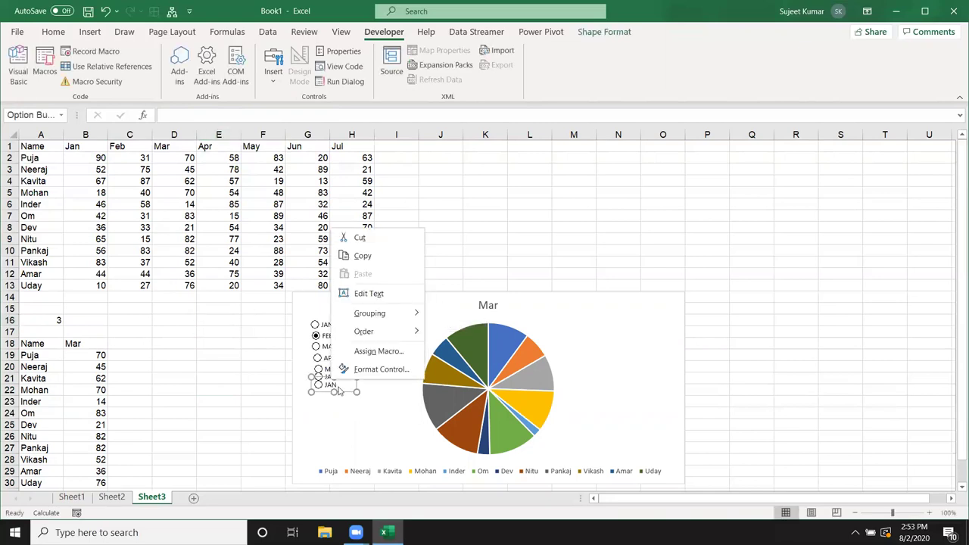
left_click(370, 295)
key("Delete")
type("Jul")
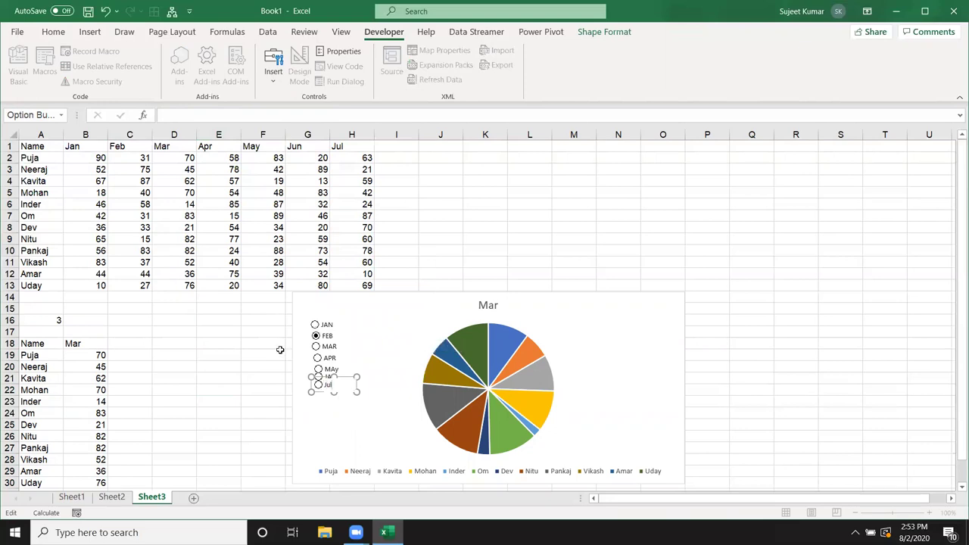
left_click(281, 354)
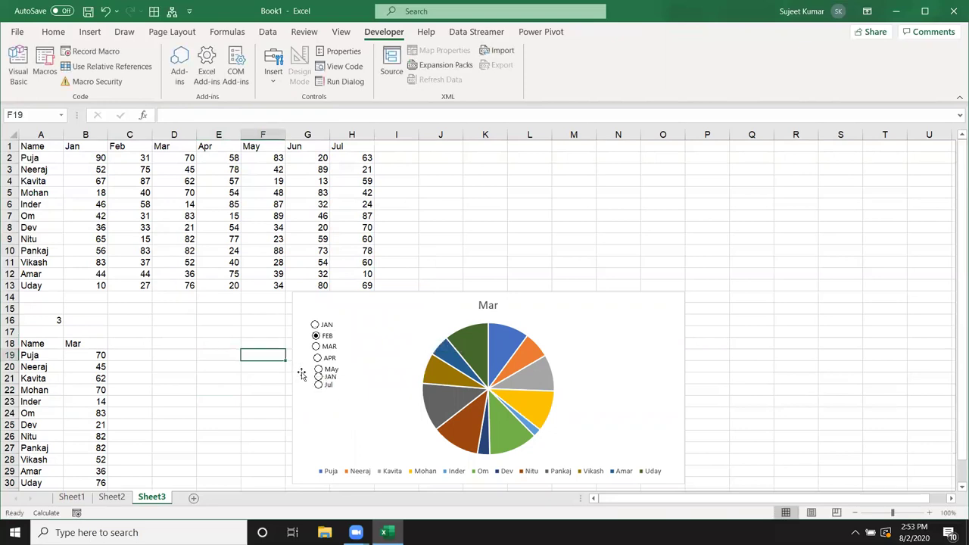
right_click(329, 384)
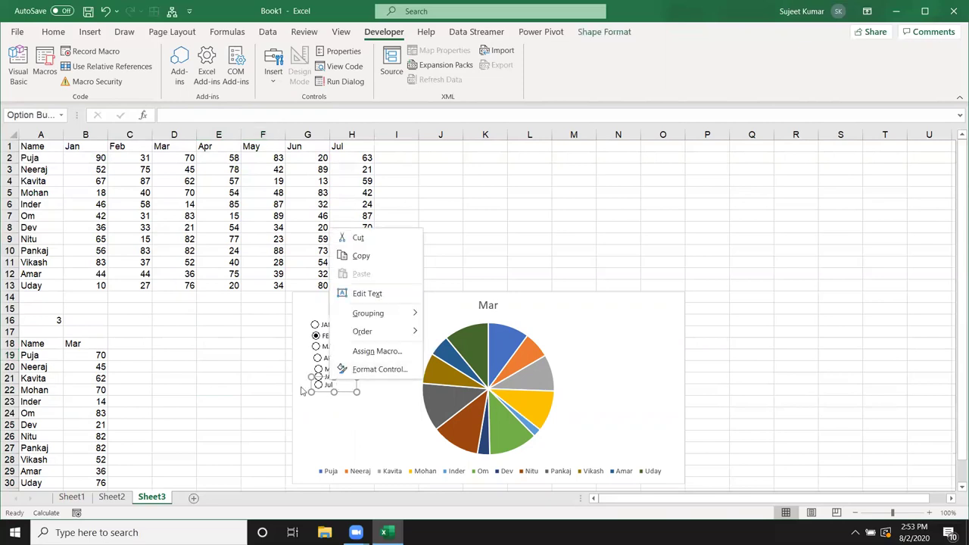
key("Escape")
left_click(239, 368)
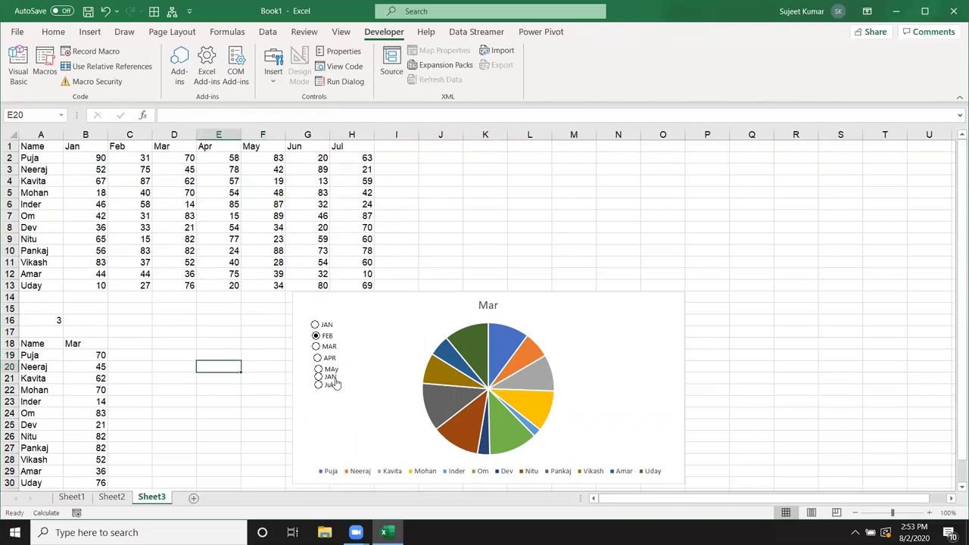
Move the Jul button slightly lower and relabel the sixth option button Jun.
right_click(337, 384)
key("Escape")
left_click_drag(325, 390, 324, 399)
left_click(327, 399, "ctrl")
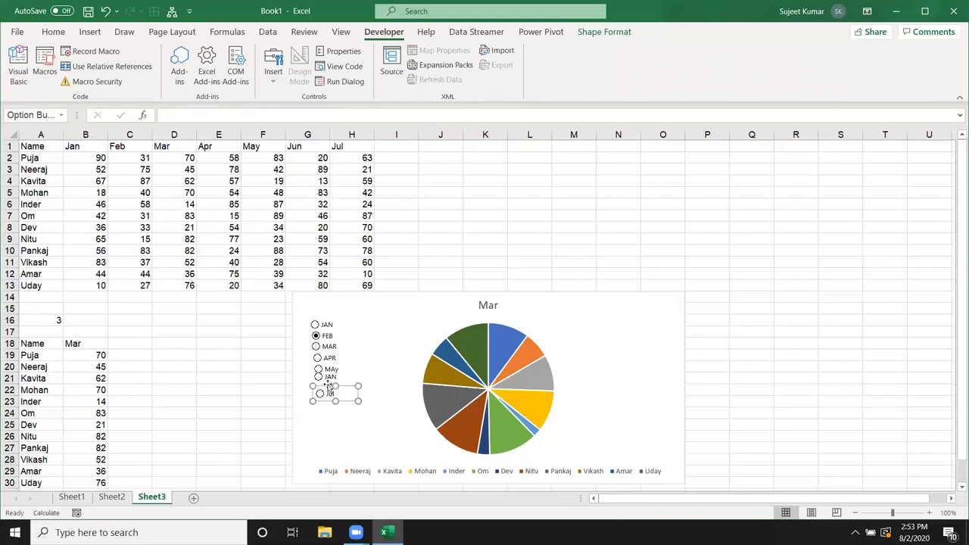
right_click(329, 382)
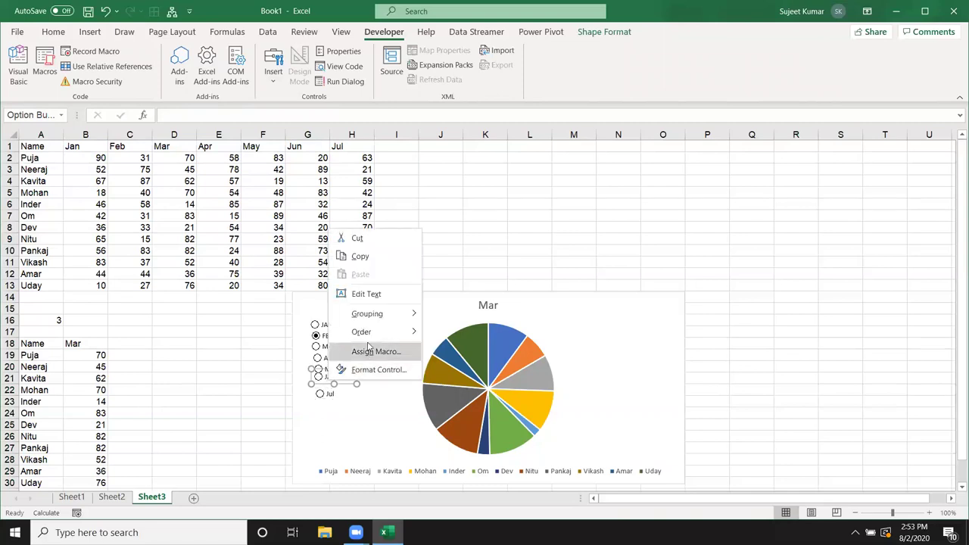
left_click(366, 294)
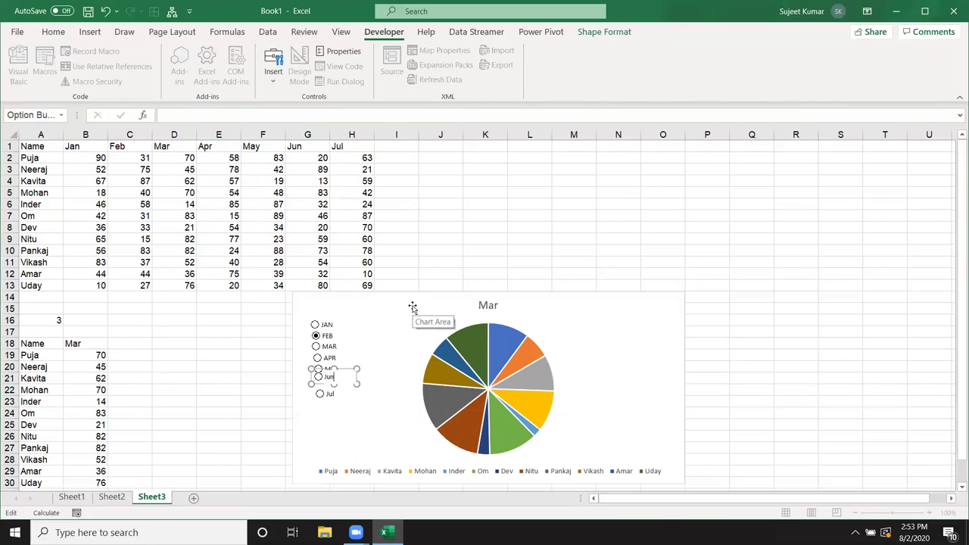
left_click(128, 365)
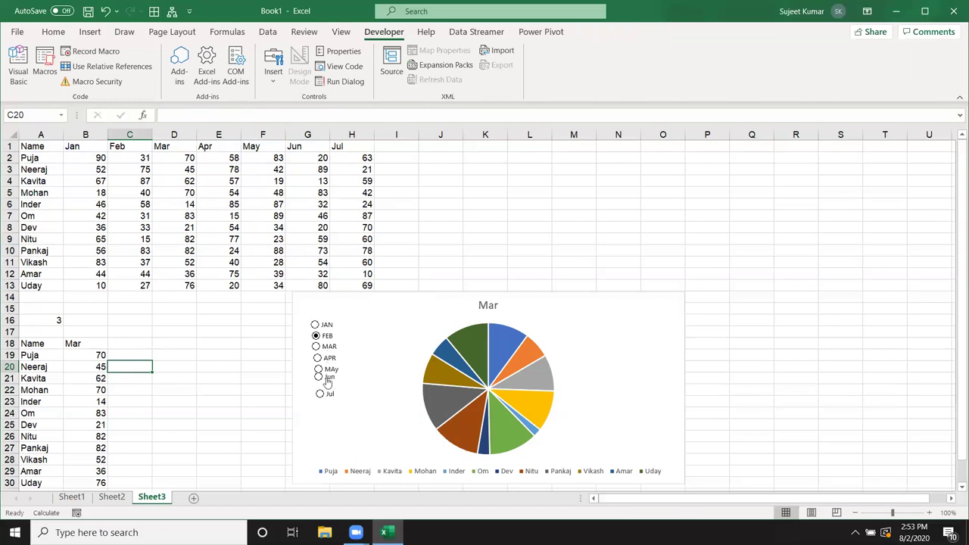
Nudge the Jun button below MAy and shift the MAR button right into line.
left_click(327, 382, "ctrl")
left_click_drag(327, 384, 327, 390)
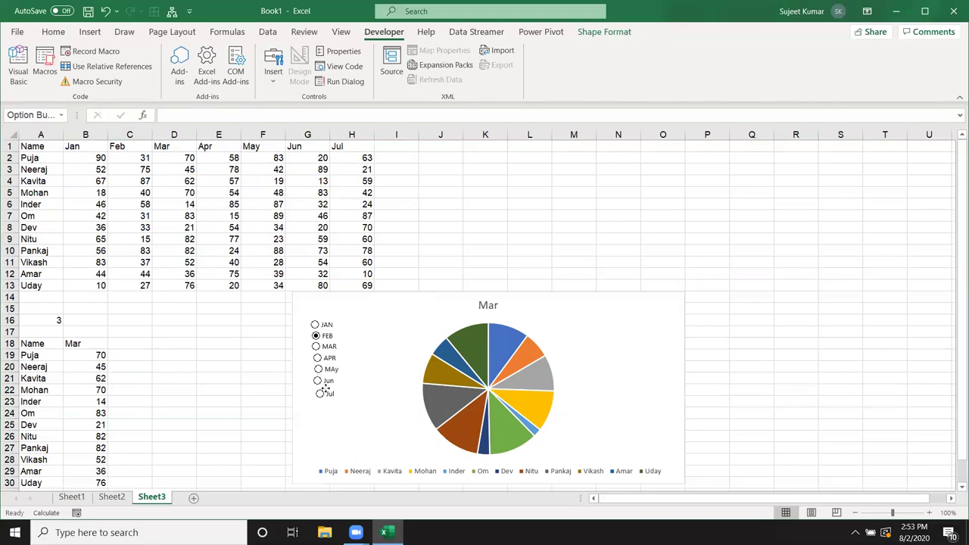
left_click(326, 385, "ctrl")
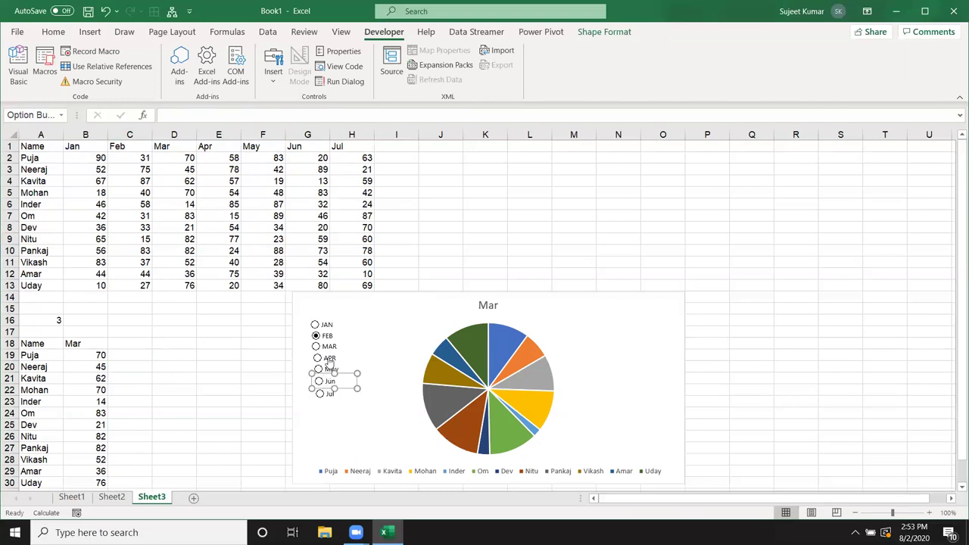
right_click(330, 362)
key("Escape")
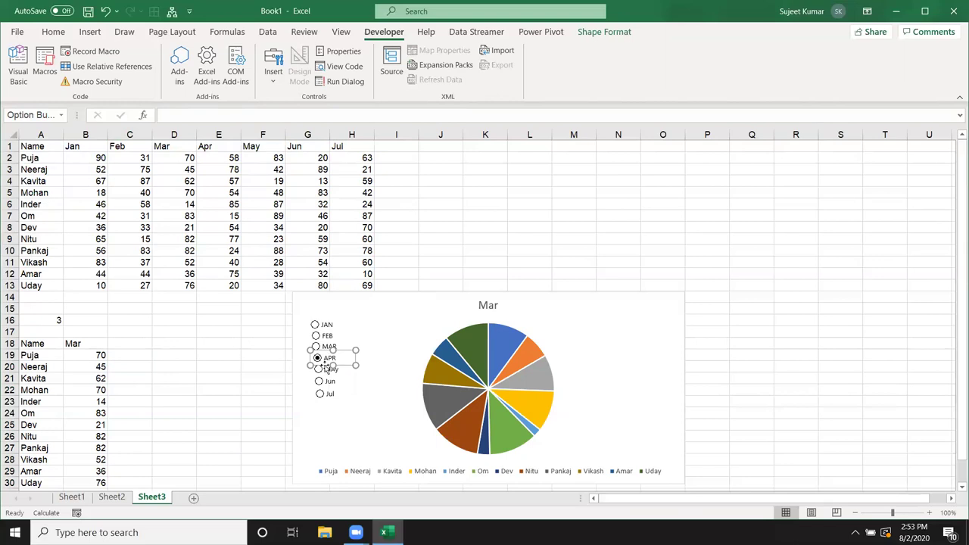
left_click(276, 363)
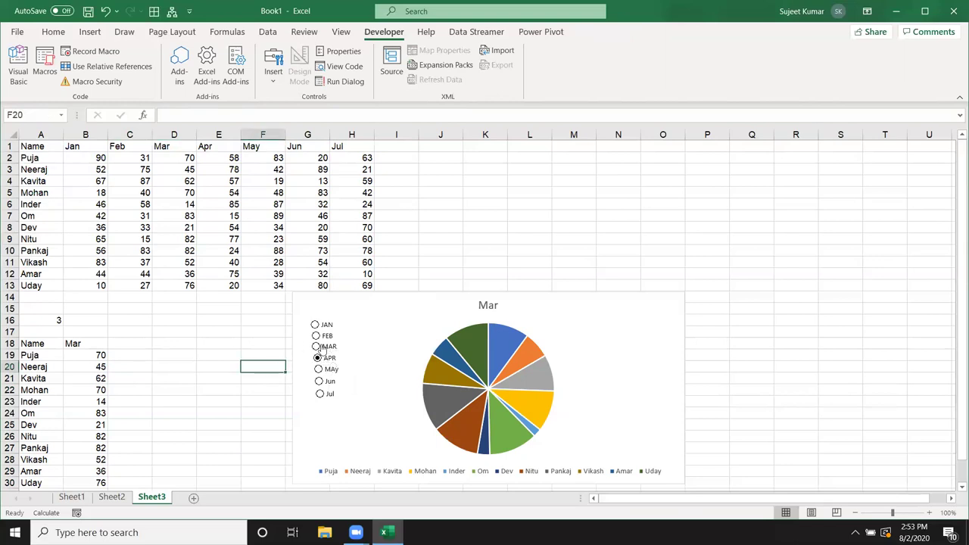
right_click(323, 346)
key("Escape")
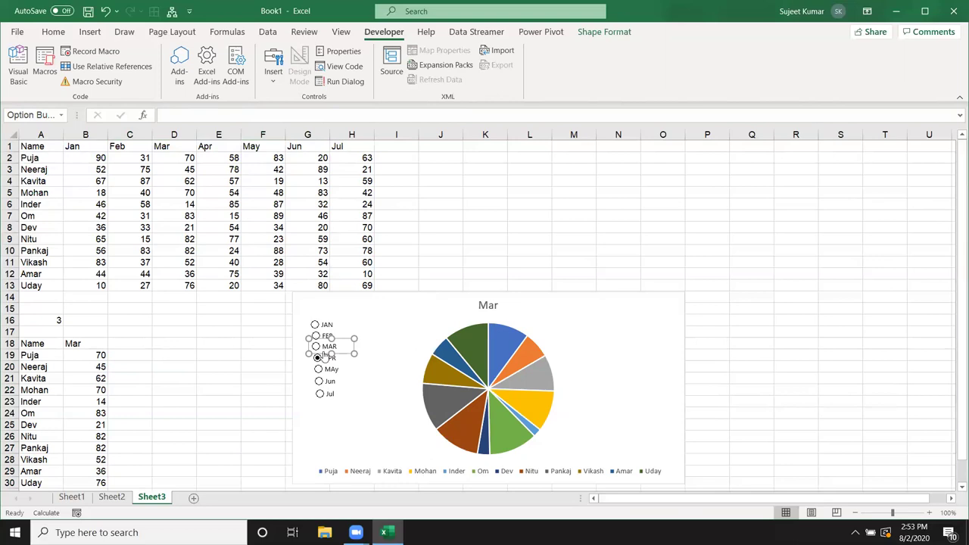
left_click_drag(314, 336, 322, 339)
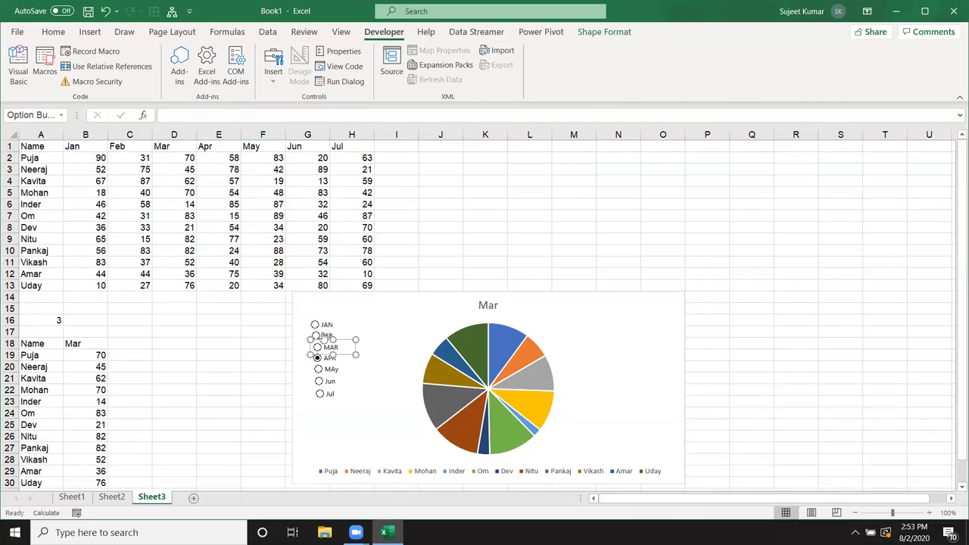
Nudge the JAN button slightly up and right, then mark JAN as the chosen month.
right_click(326, 338)
left_click(310, 343)
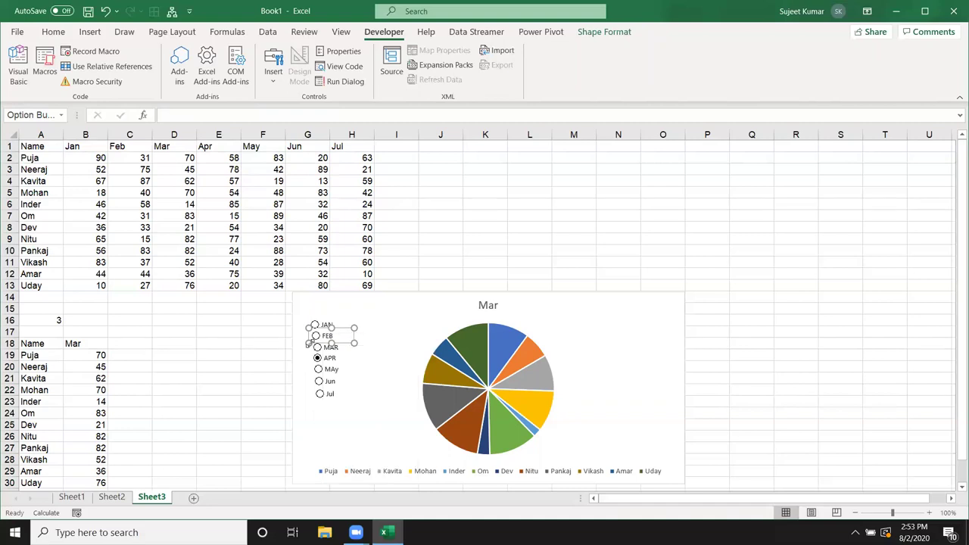
right_click(322, 331)
key("Escape")
key("Escape")
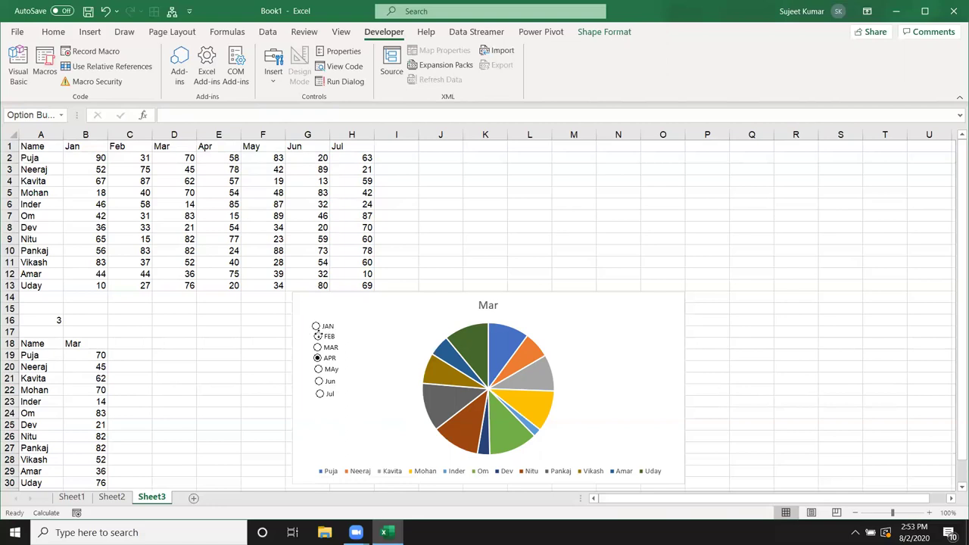
left_click_drag(319, 335, 319, 335)
left_click(266, 347)
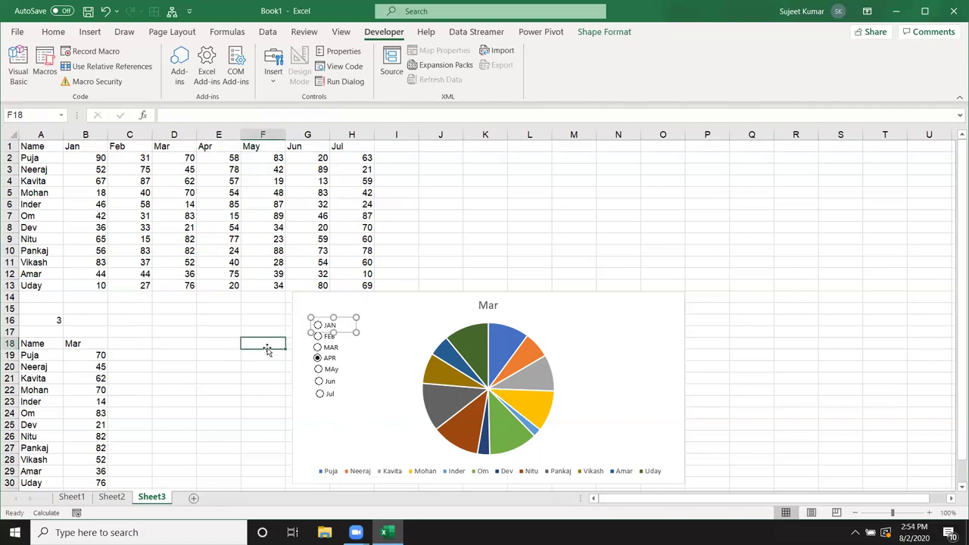
left_click(319, 326)
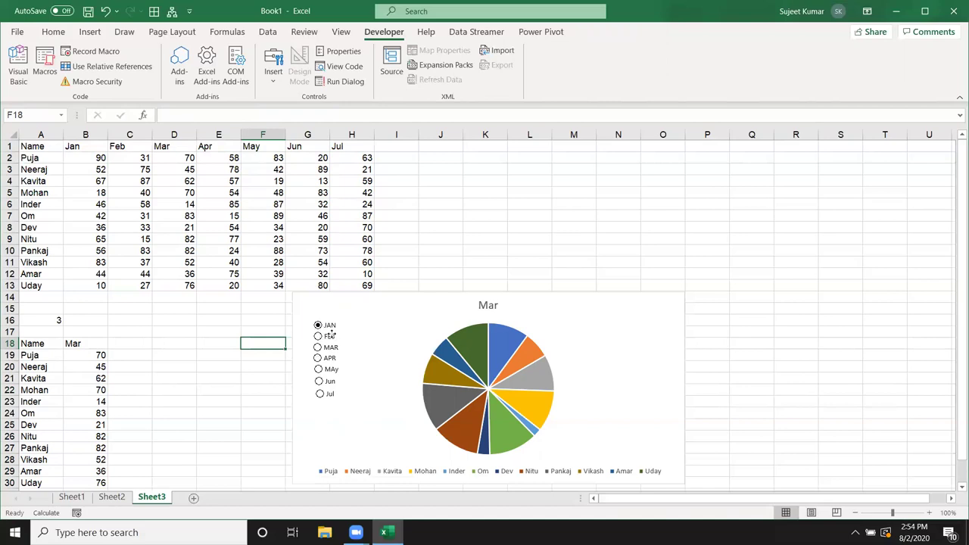
left_click(330, 327, "ctrl")
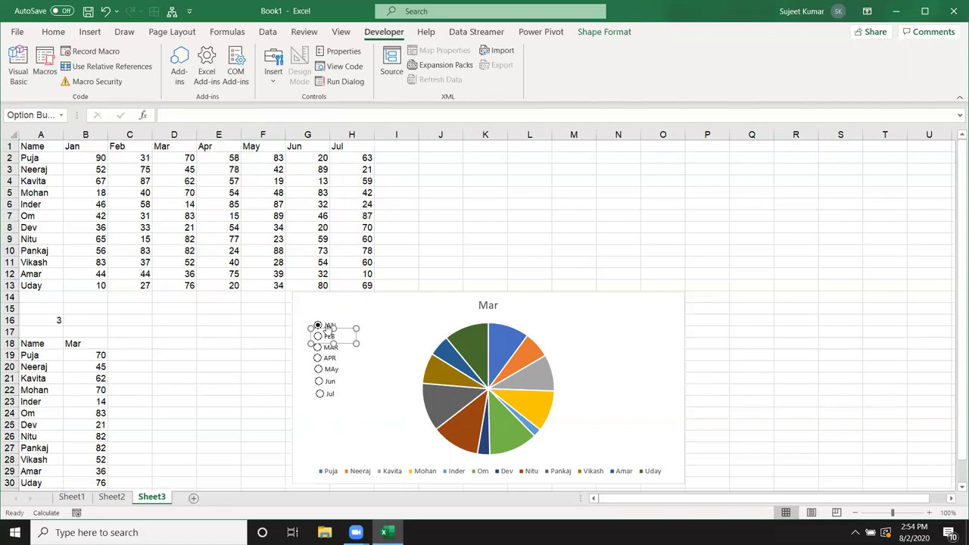
Select all seven month option buttons together, JAN through Jul.
left_click(326, 324, "ctrl")
left_click(319, 347, "ctrl")
left_click(319, 357, "ctrl")
left_click(319, 369, "ctrl")
left_click(319, 381, "ctrl")
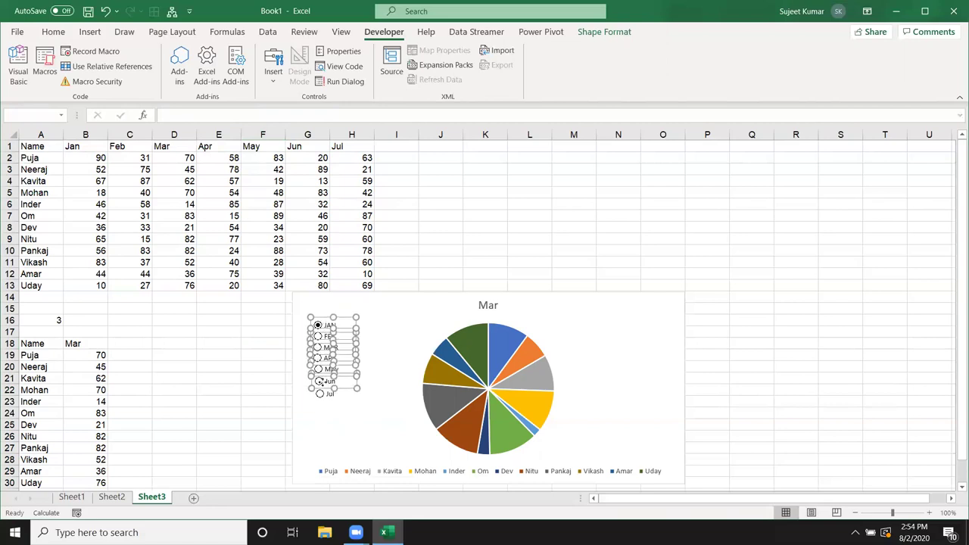
left_click(328, 395, "ctrl")
Align the option buttons on their left edges and distribute them vertically from Shape Format.
left_click(606, 34)
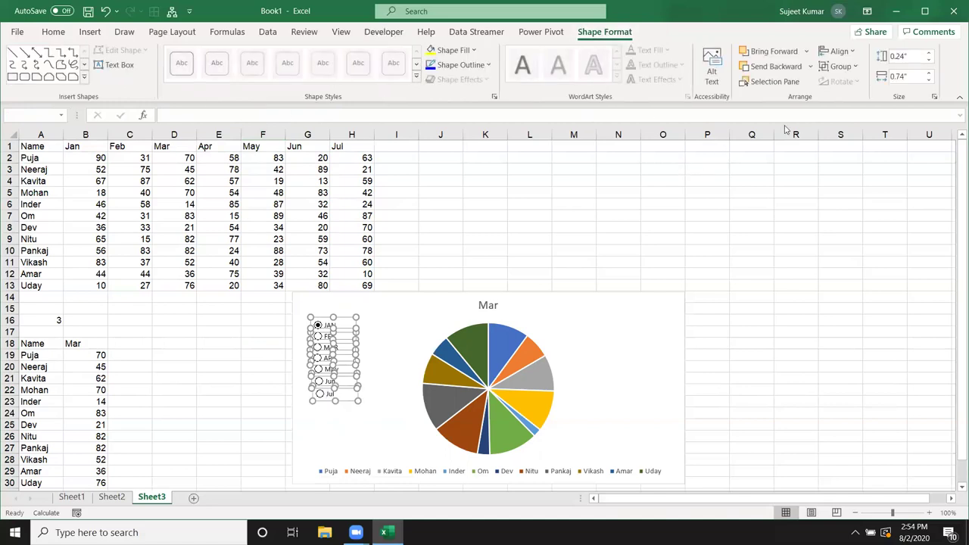
left_click(858, 55)
left_click(850, 70)
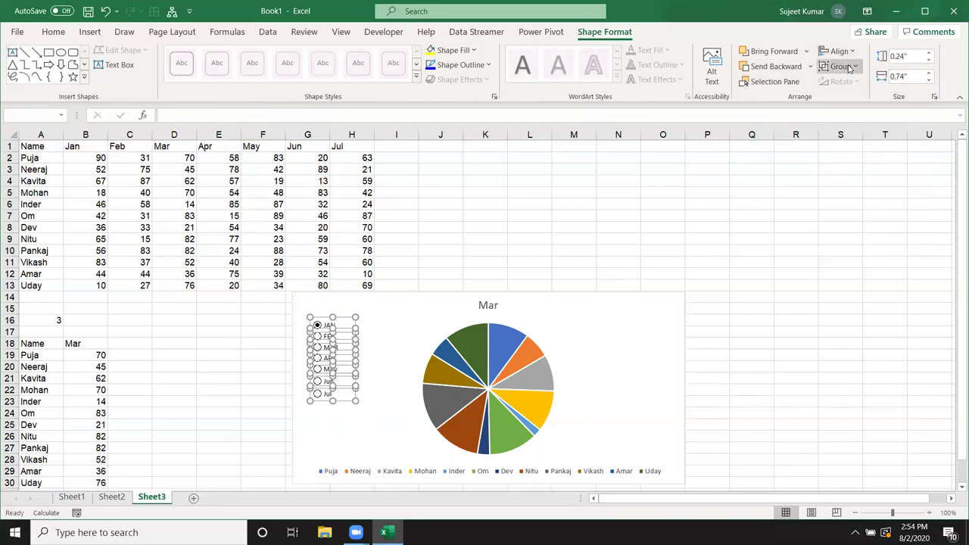
left_click(852, 53)
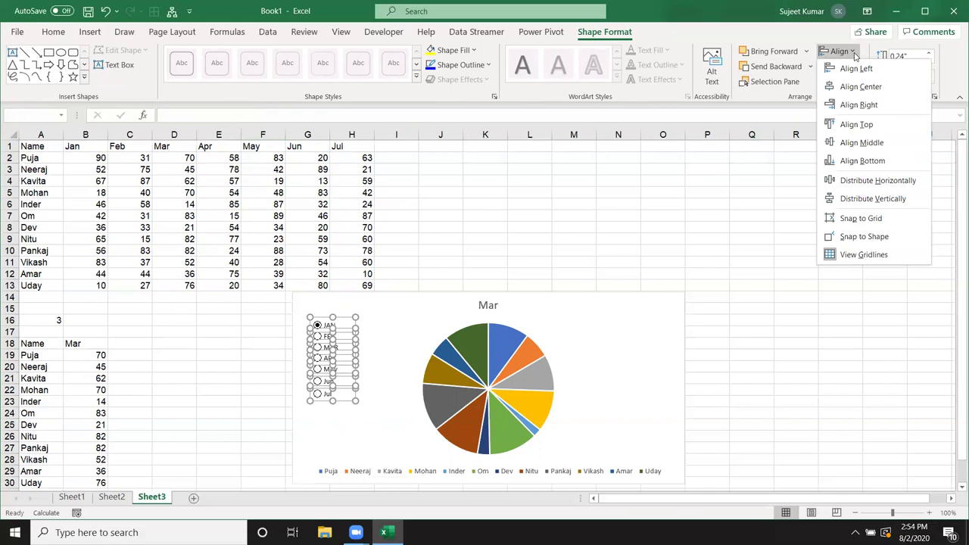
left_click(864, 200)
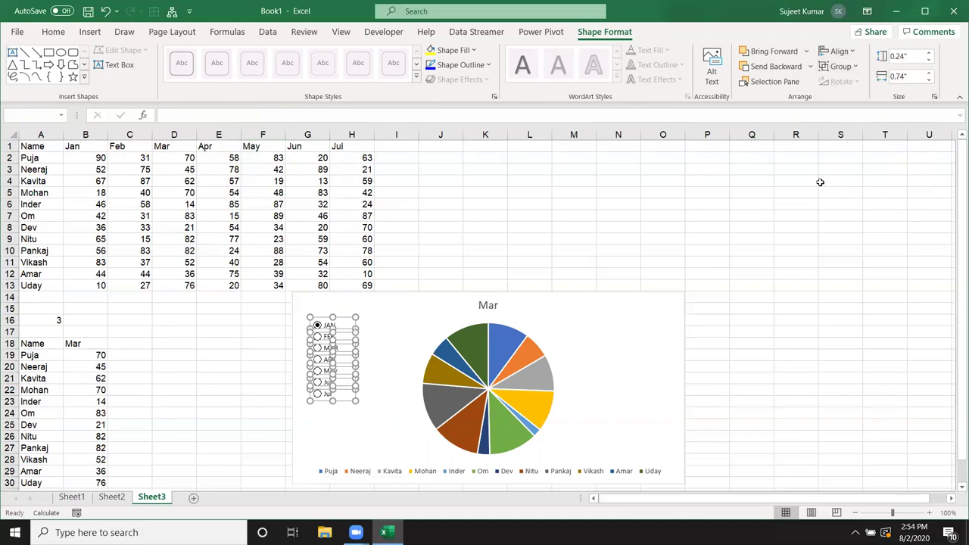
left_click(612, 233)
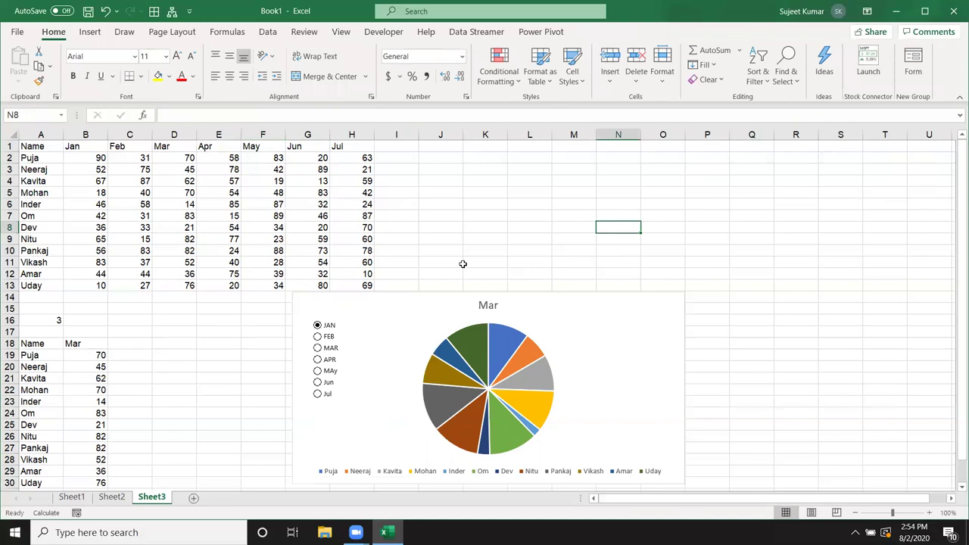
Link the JAN option button to cell $A$16 and give it 3-D shading.
right_click(329, 327)
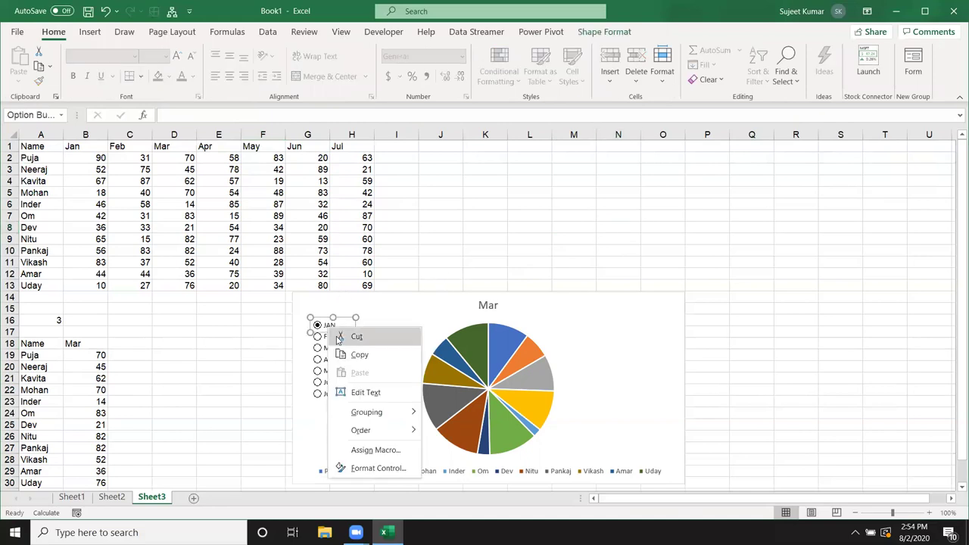
left_click(356, 467)
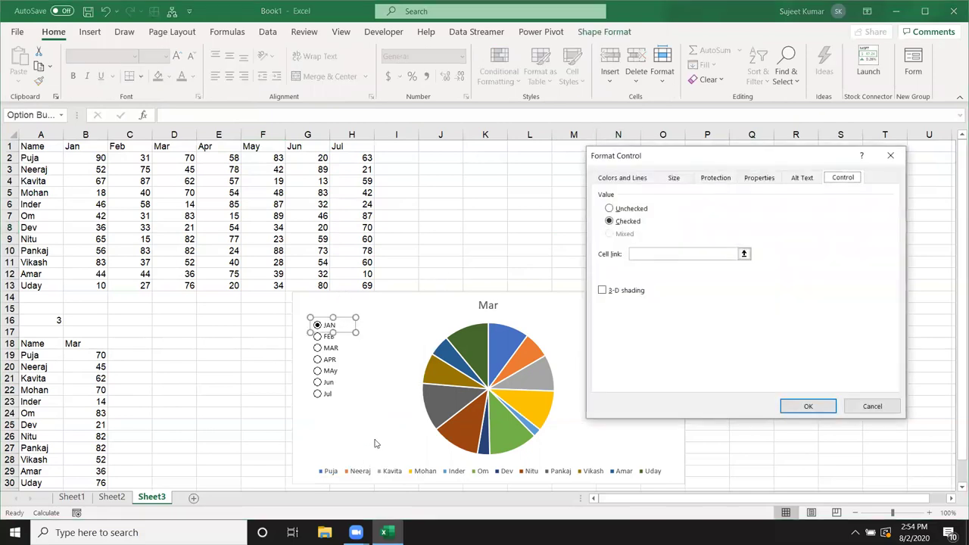
left_click(627, 297)
left_click(663, 252)
left_click(58, 321)
left_click(802, 409)
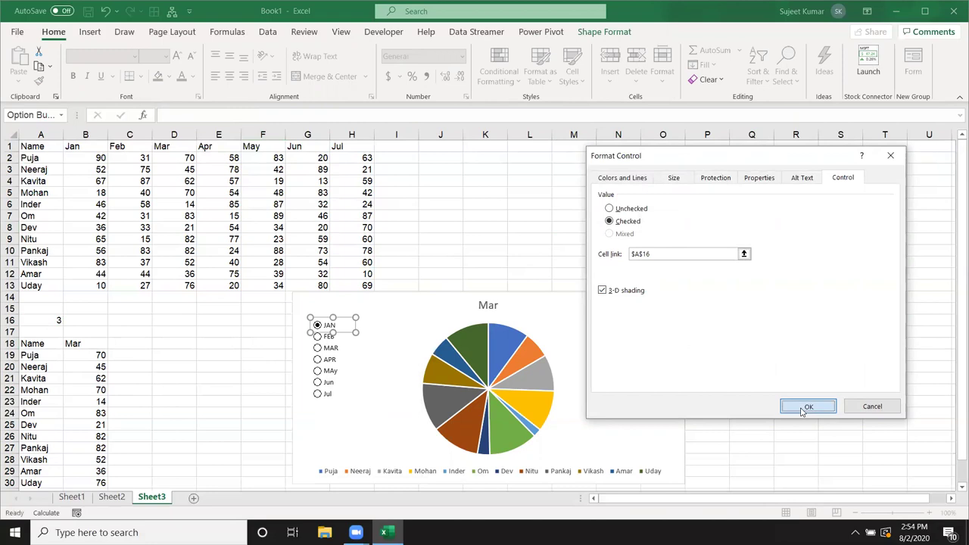
left_click(250, 402)
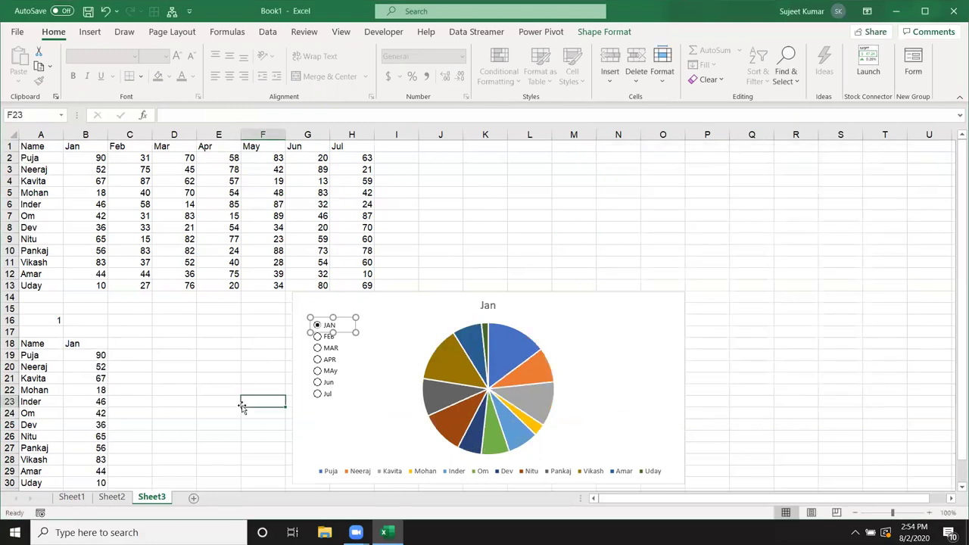
Turn on 3-D shading for the FEB, MAR and APR option buttons.
right_click(329, 338)
left_click(365, 472)
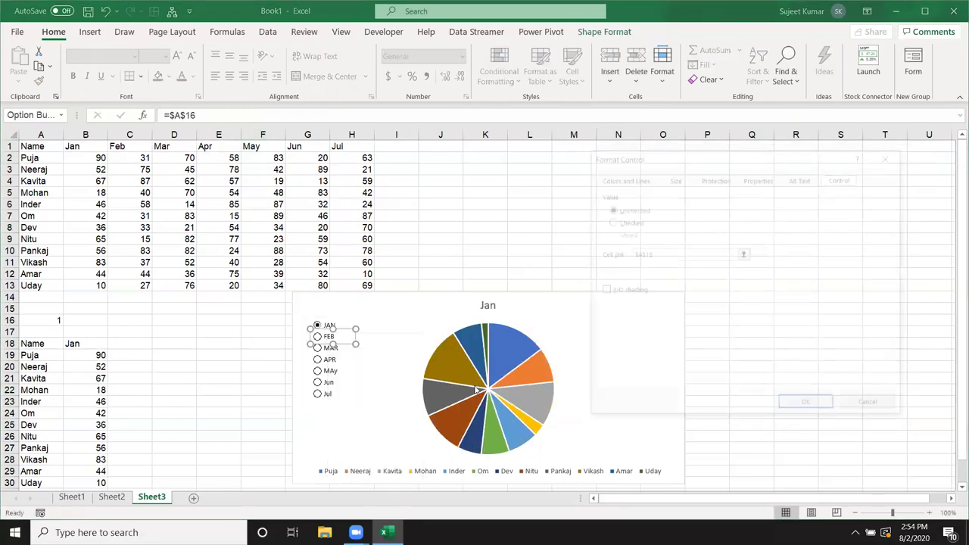
left_click(615, 290)
left_click(807, 407)
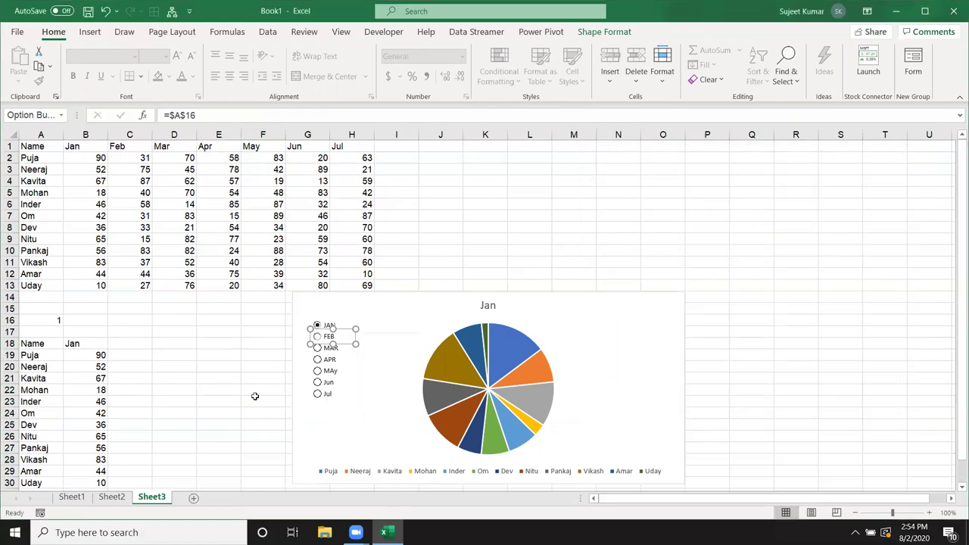
right_click(332, 350)
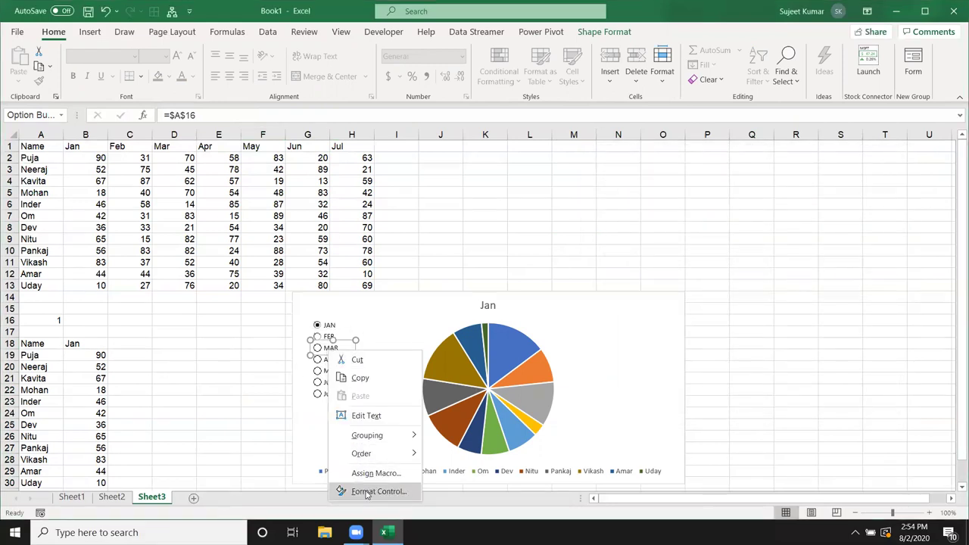
left_click(366, 492)
left_click(627, 291)
left_click(808, 407)
right_click(329, 359)
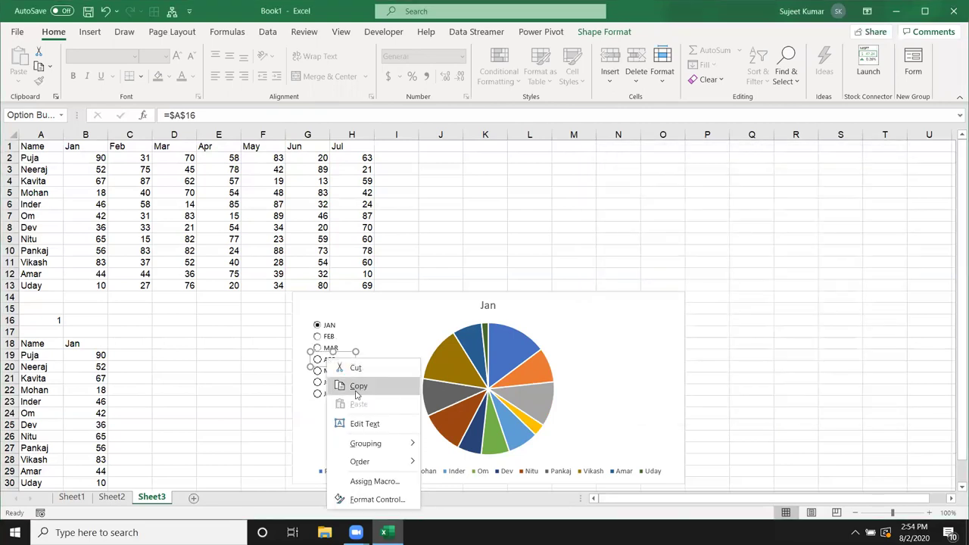
left_click(353, 500)
left_click(616, 294)
left_click(808, 407)
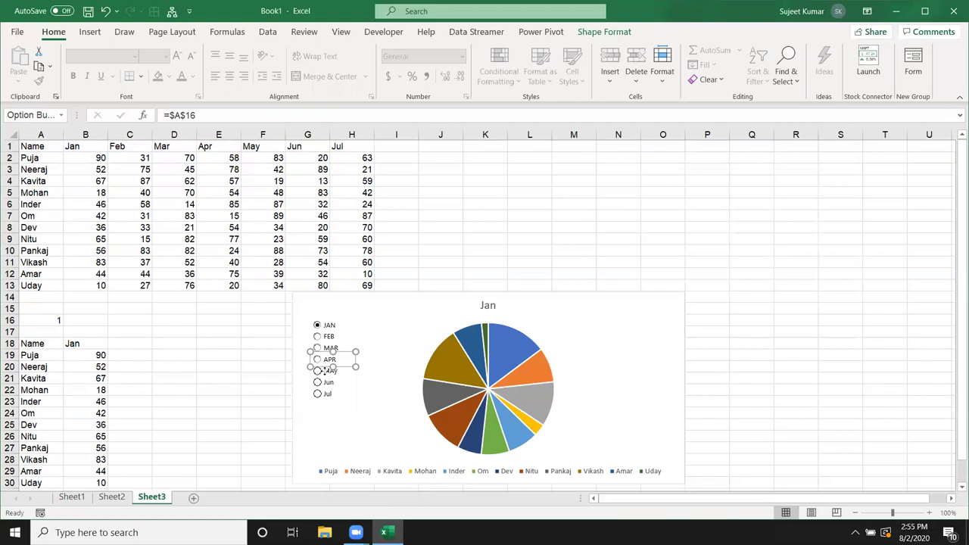
Turn on 3-D shading for the May, Jun and Jul option buttons.
right_click(324, 371)
left_click(370, 365)
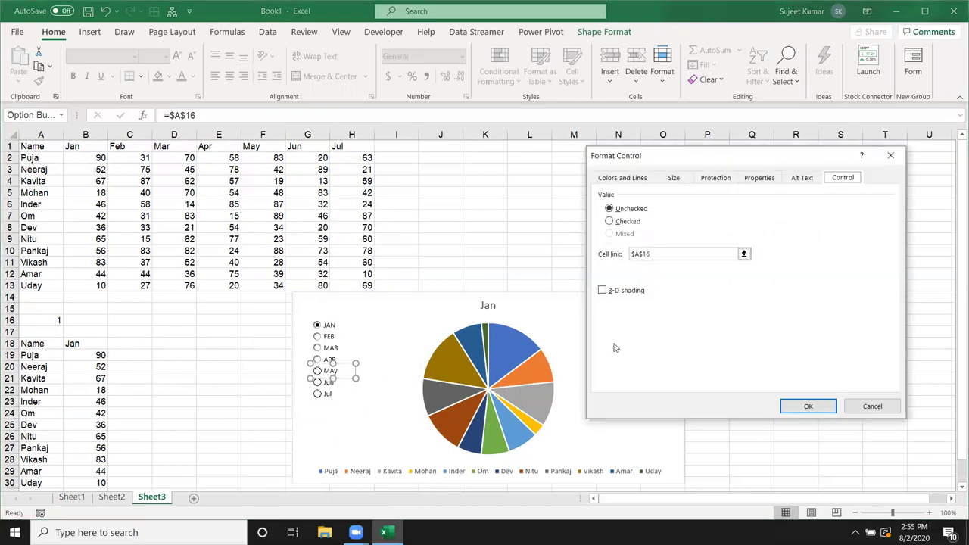
left_click(615, 293)
left_click(808, 406)
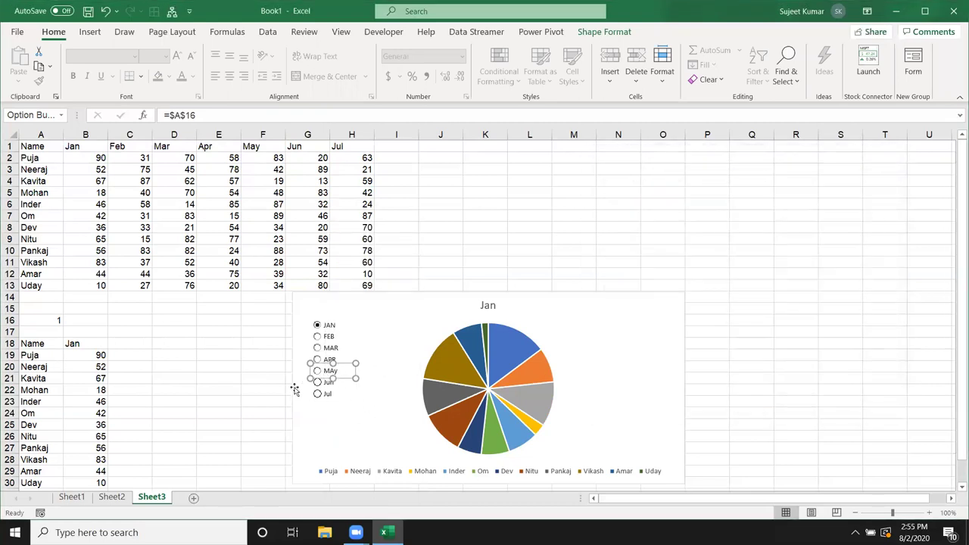
right_click(332, 388)
left_click(371, 384)
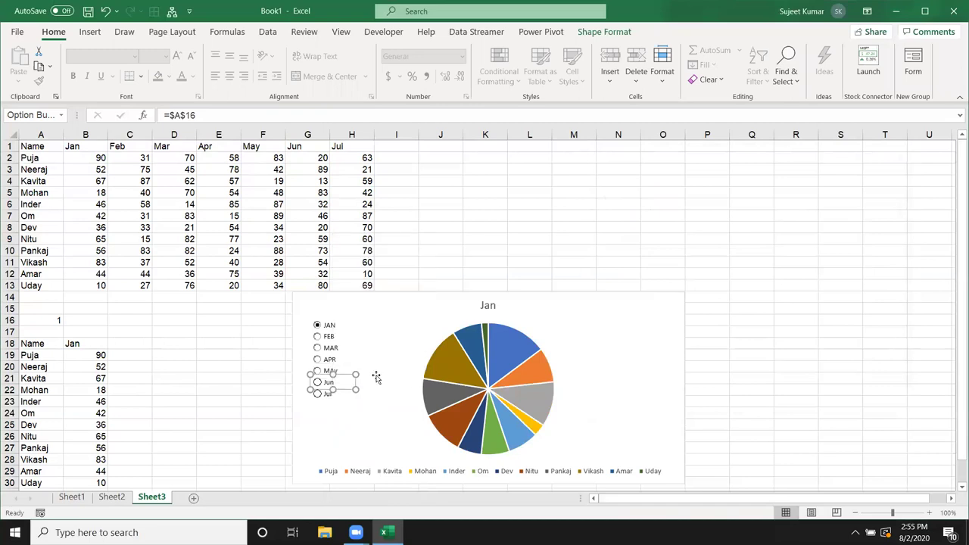
left_click(617, 291)
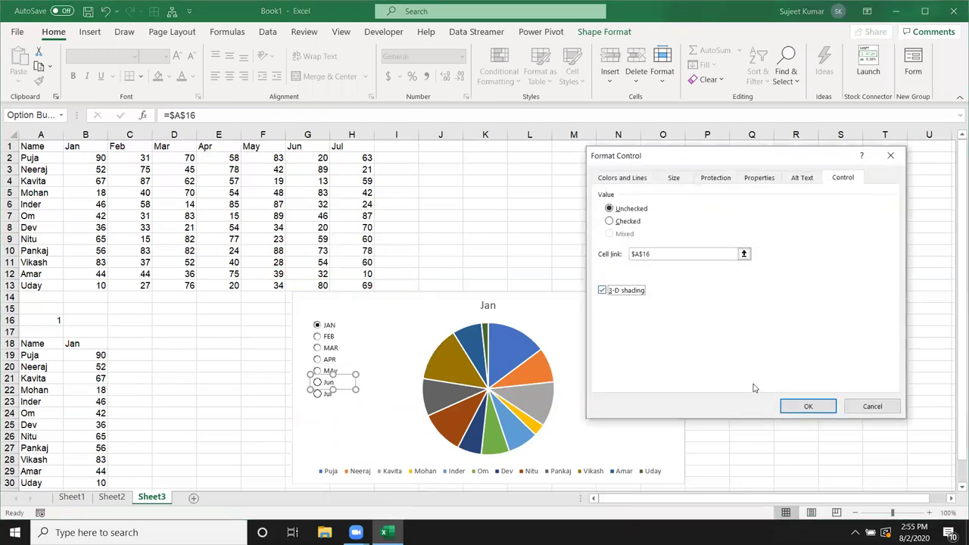
left_click(806, 405)
right_click(327, 394)
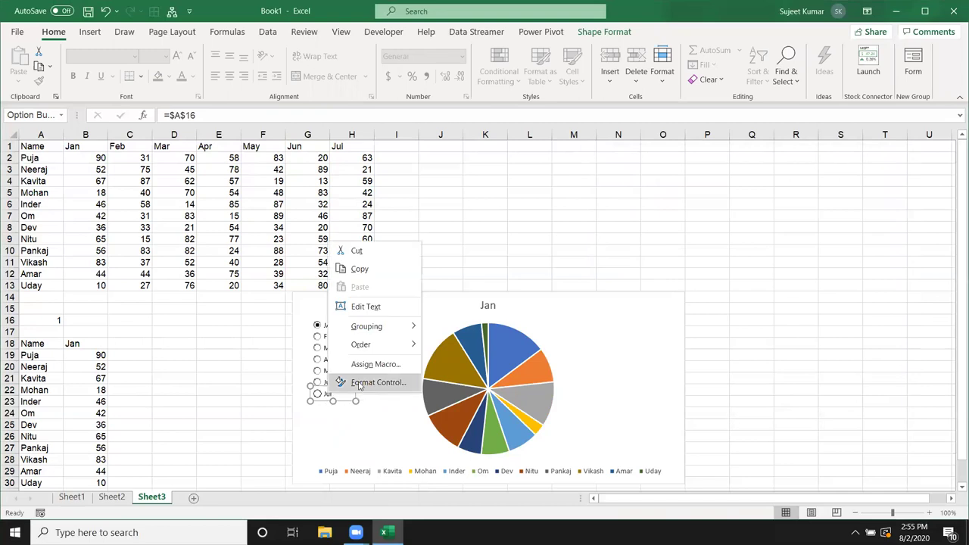
left_click(363, 383)
left_click(615, 290)
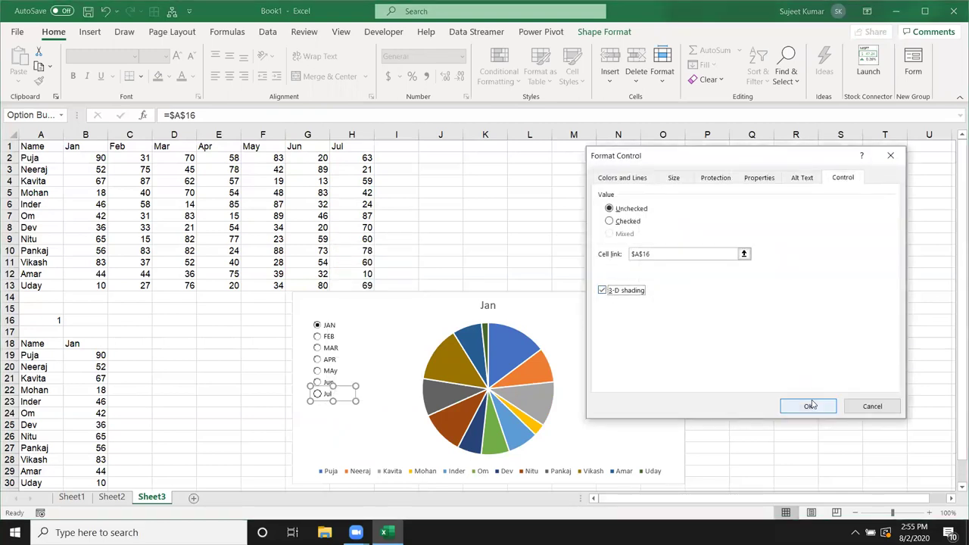
left_click(806, 404)
left_click(231, 380)
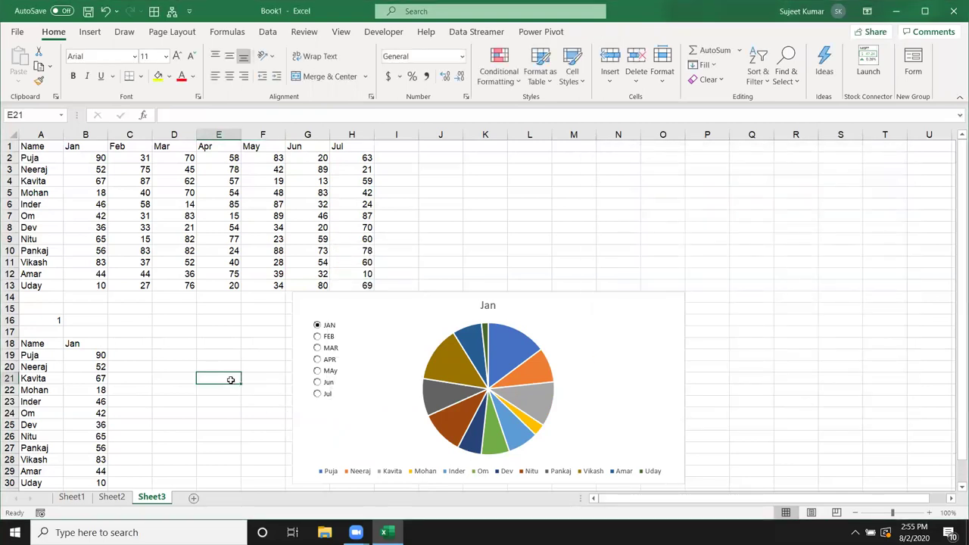
Cycle the month option buttons from Feb to Jul and back to test the pie chart.
left_click(327, 338)
left_click(327, 348)
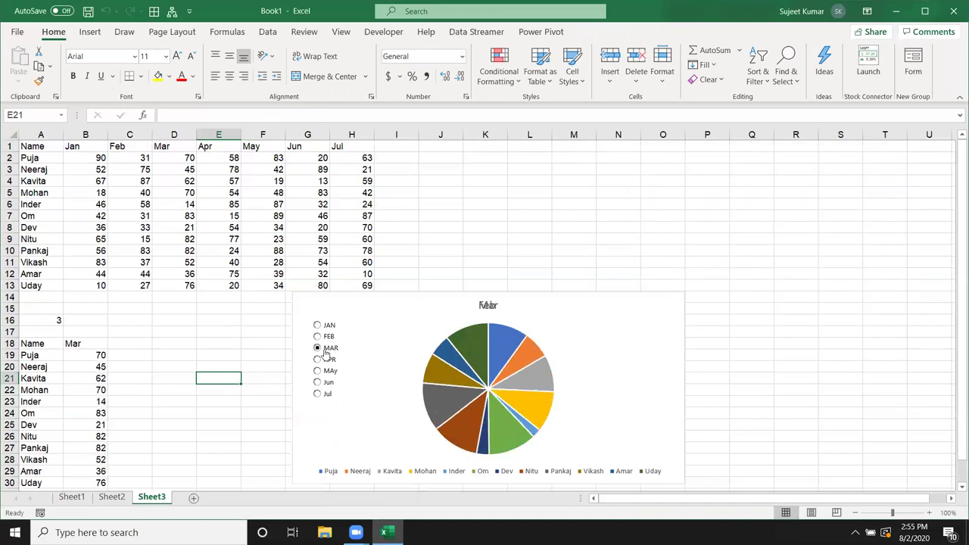
left_click(326, 360)
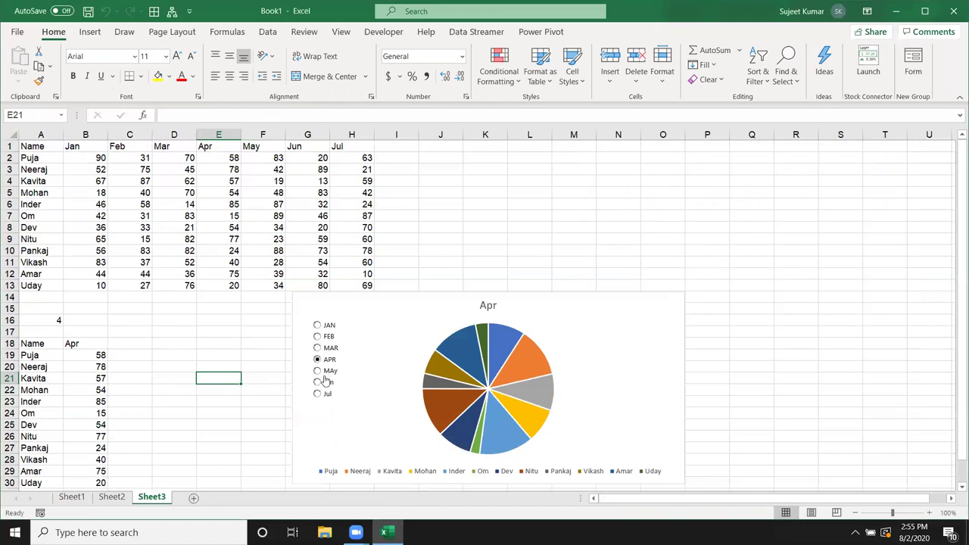
left_click(325, 371)
left_click(325, 382)
left_click(325, 395)
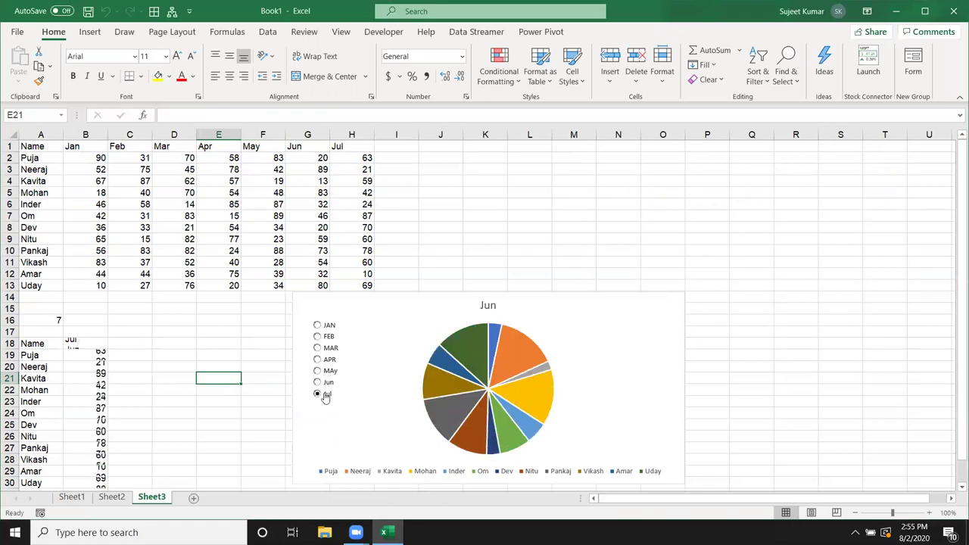
left_click(328, 326)
left_click(325, 337)
left_click(326, 348)
left_click(326, 360)
left_click(325, 371)
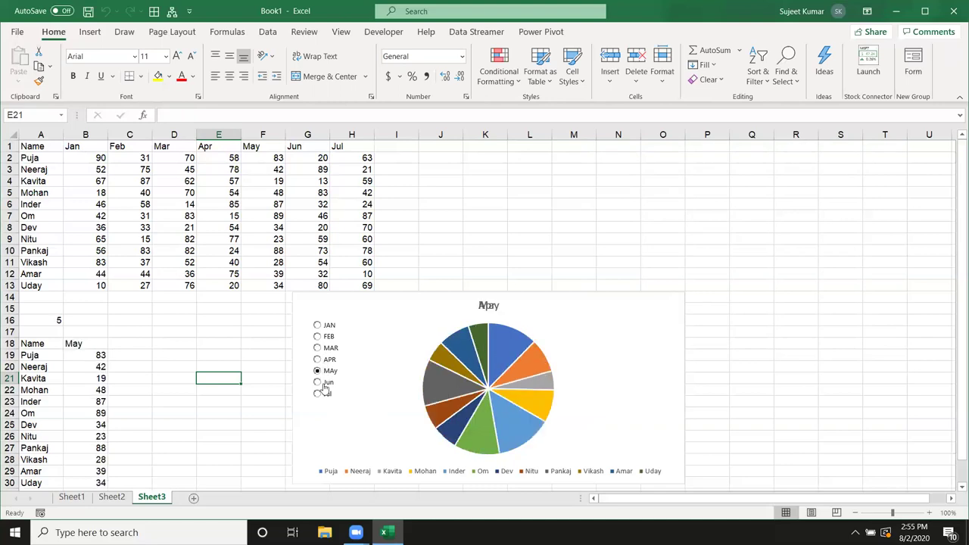
left_click(326, 383)
left_click(323, 395)
left_click(319, 383)
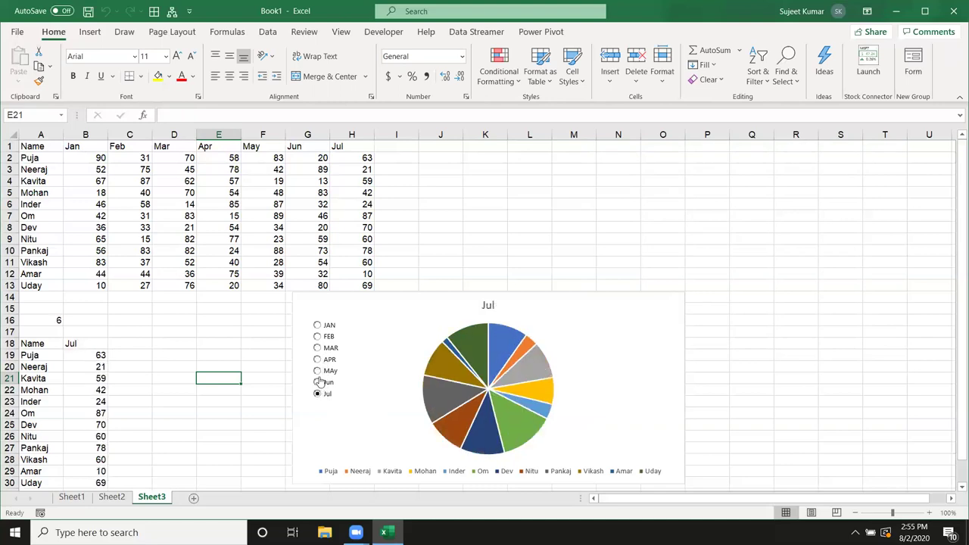
left_click(318, 371)
left_click(318, 359)
left_click(318, 348)
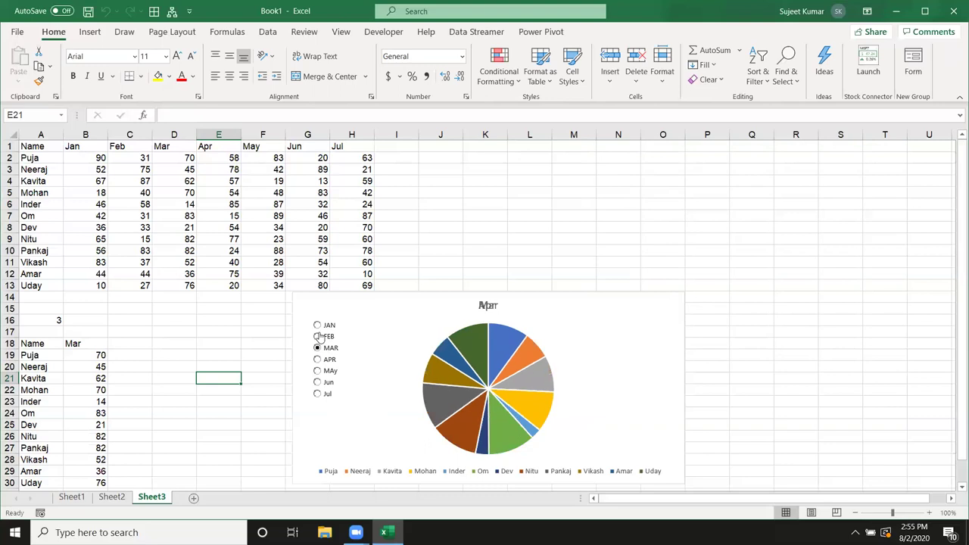
left_click(318, 337)
left_click(318, 326)
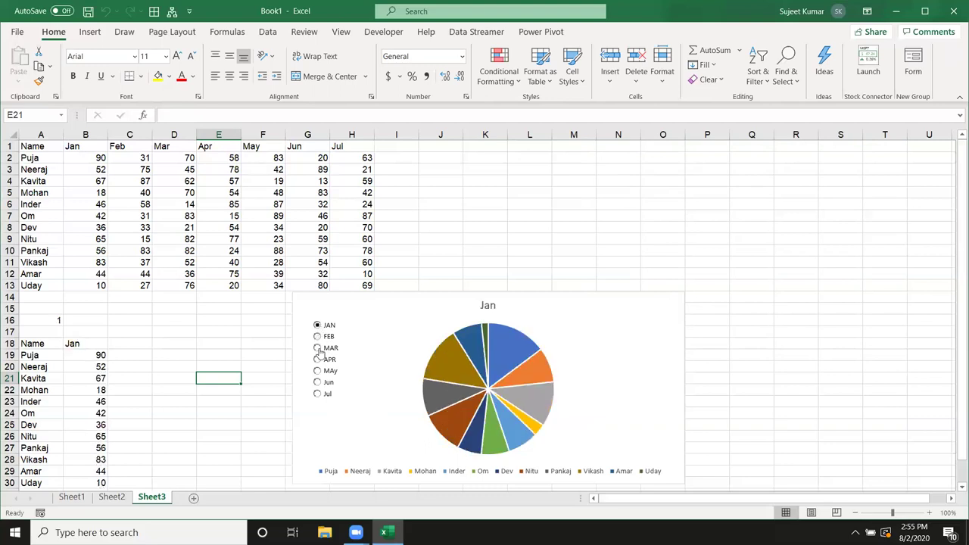
left_click(318, 337)
left_click(318, 348)
left_click(318, 359)
left_click(318, 371)
left_click(318, 393)
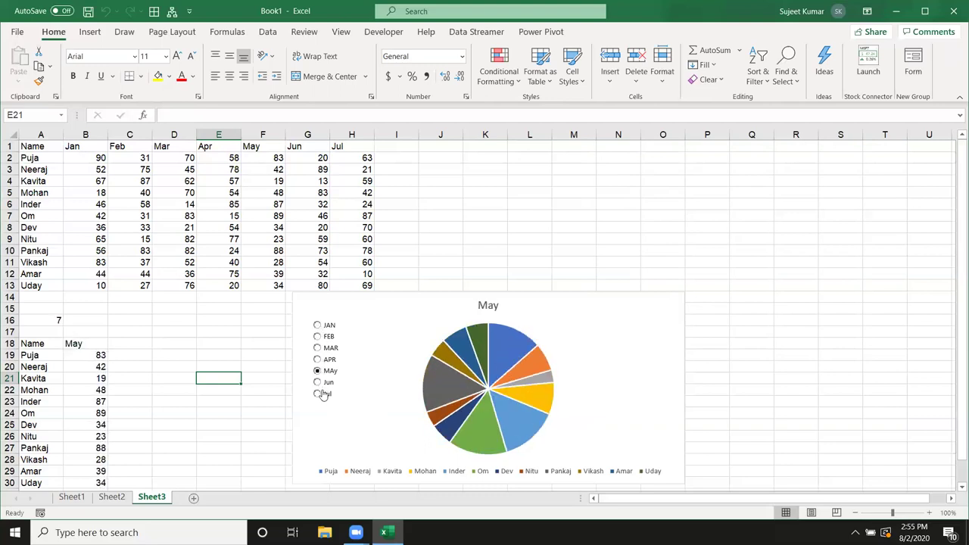
left_click(318, 383)
left_click(318, 371)
left_click(318, 360)
left_click(318, 348)
left_click(319, 337)
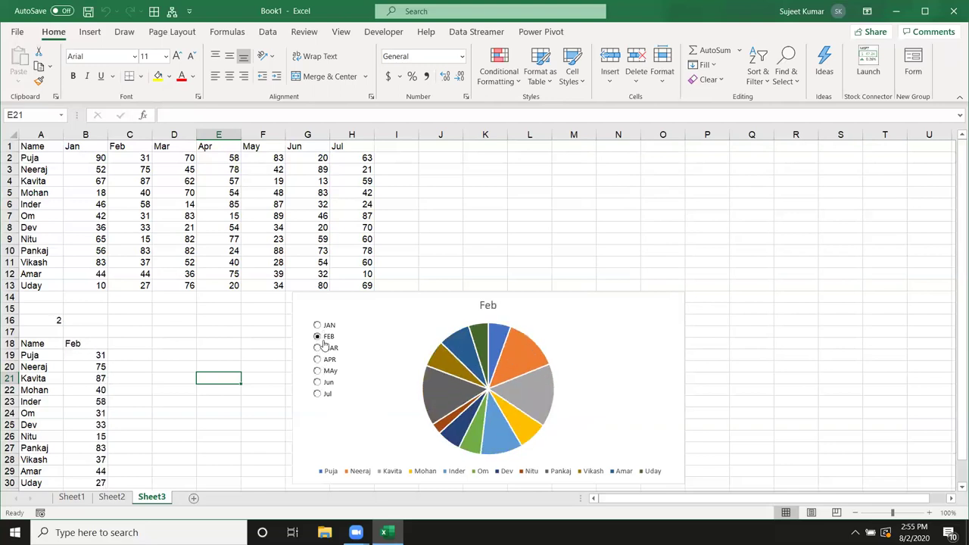
Step through the months again from JAN, finishing on APR so A16 reads 4.
left_click(328, 326)
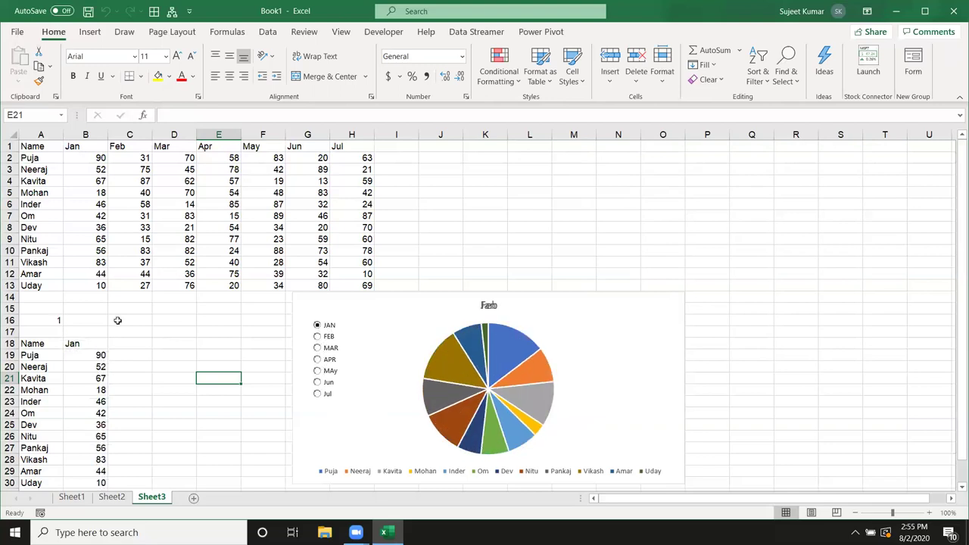
left_click(59, 321)
left_click(319, 337)
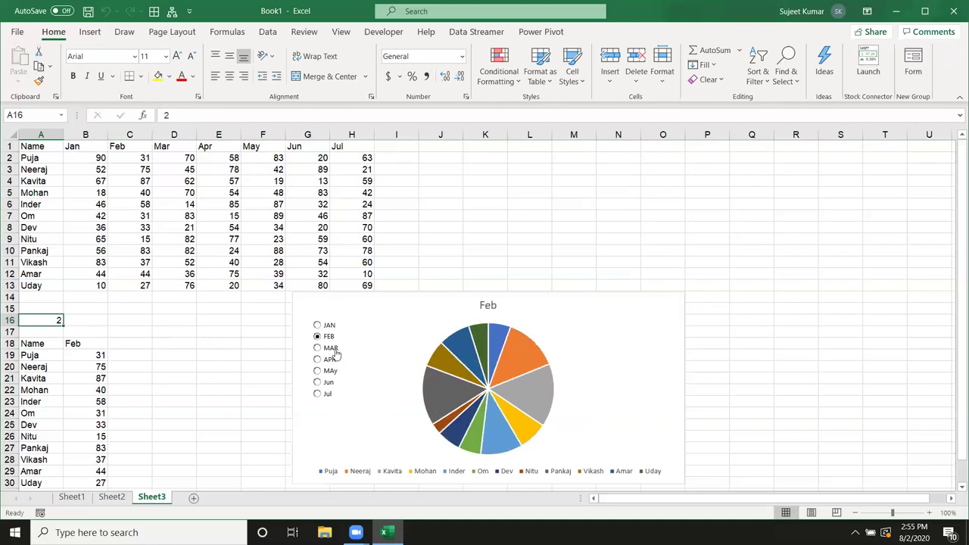
left_click(336, 354)
left_click(329, 361)
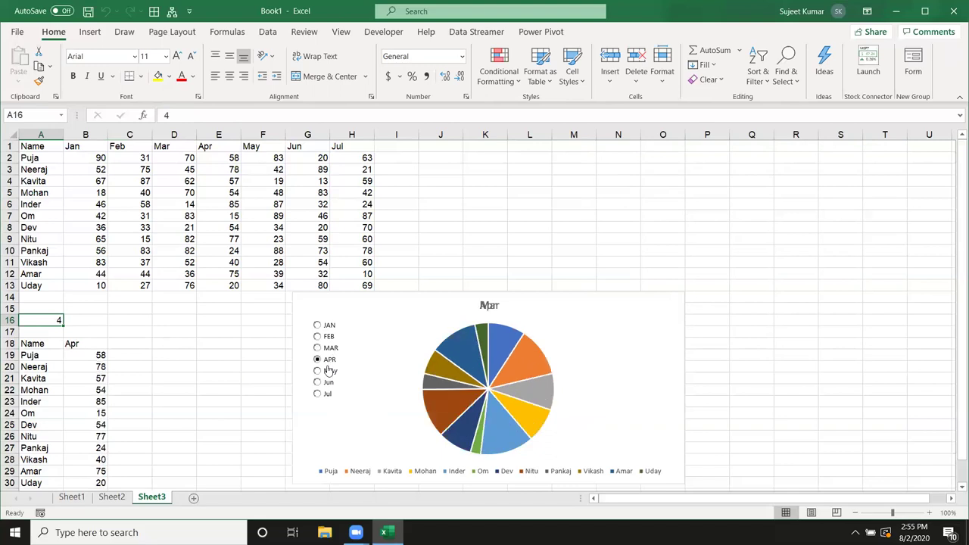
left_click(326, 374)
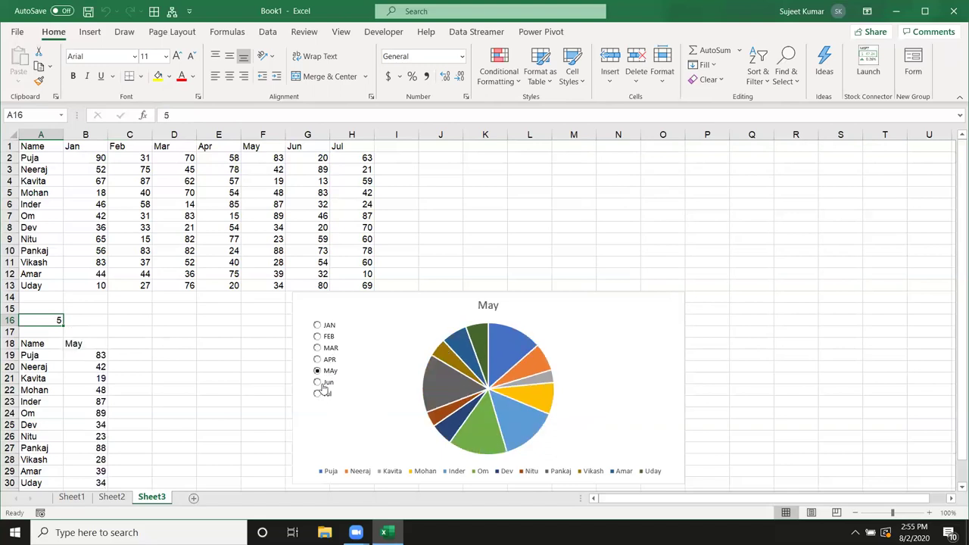
left_click(323, 384)
left_click(323, 394)
left_click(324, 383)
left_click(327, 370)
left_click(327, 360)
left_click(326, 348)
left_click(327, 337)
left_click(326, 327)
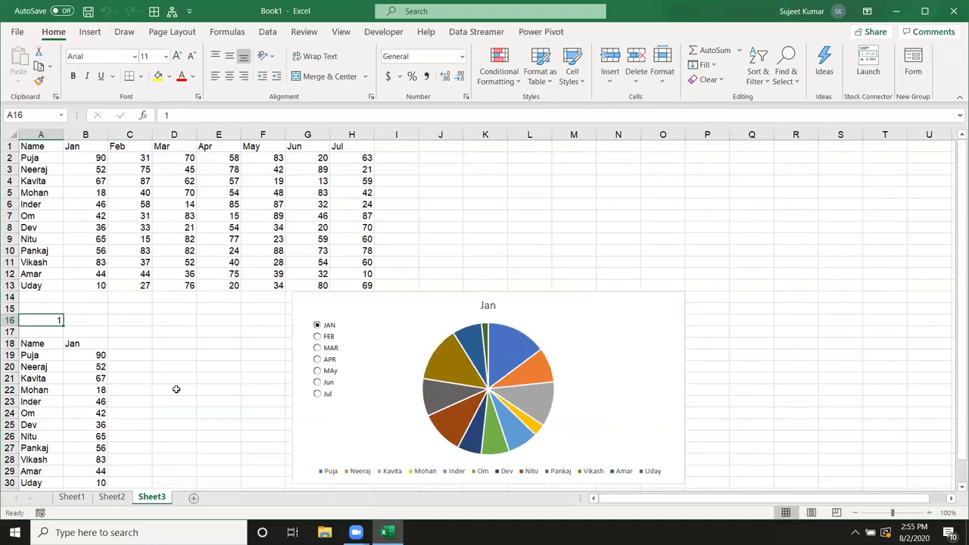
left_click(319, 338)
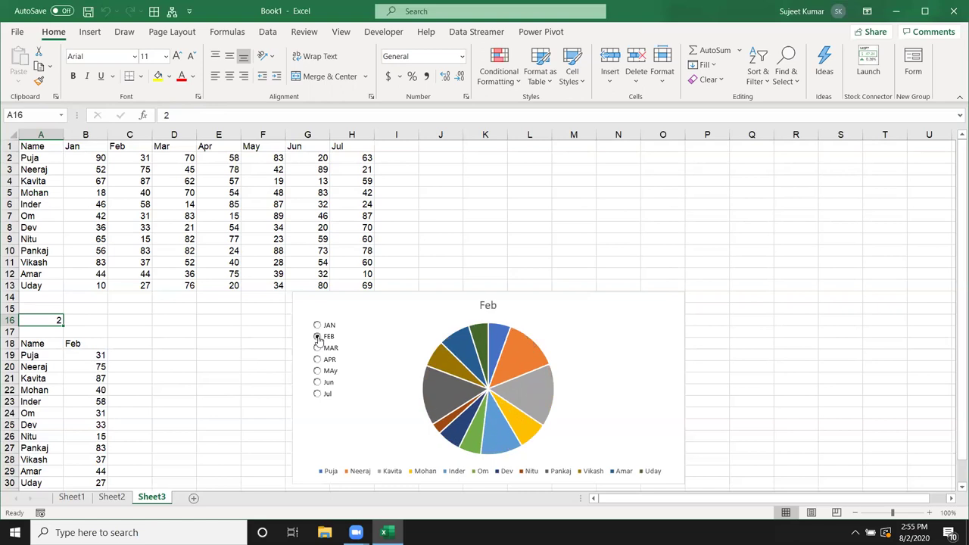
left_click(319, 347)
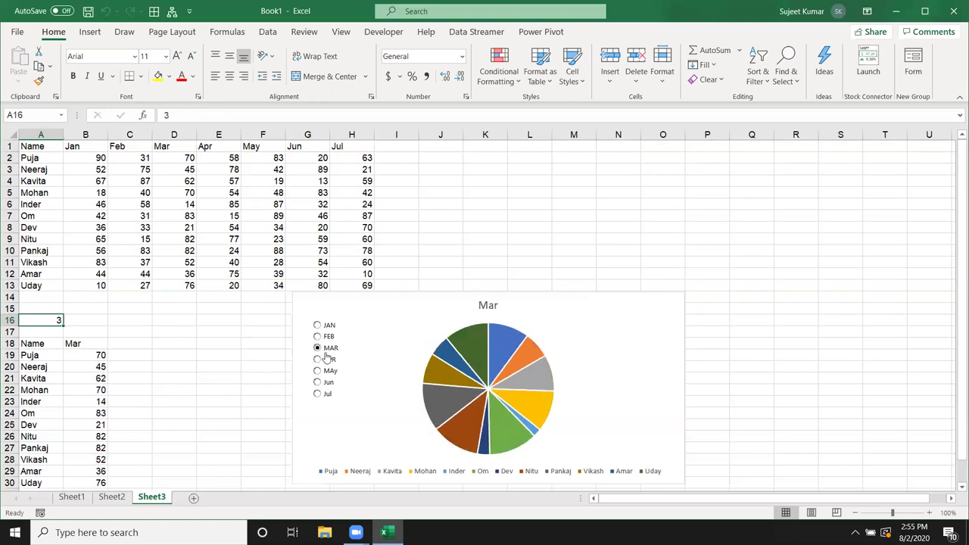
left_click(326, 357)
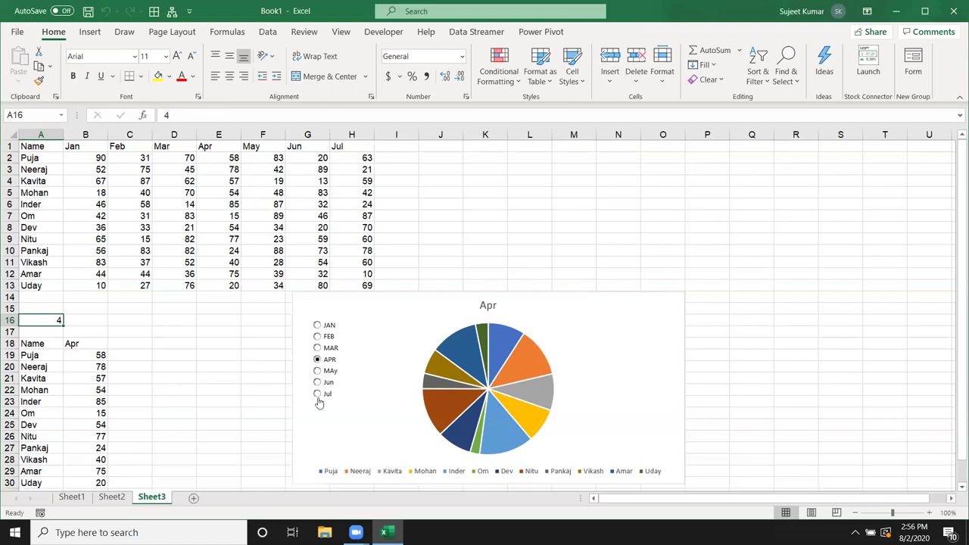
Add data labels to the pie slices showing percentages instead of values.
right_click(496, 426)
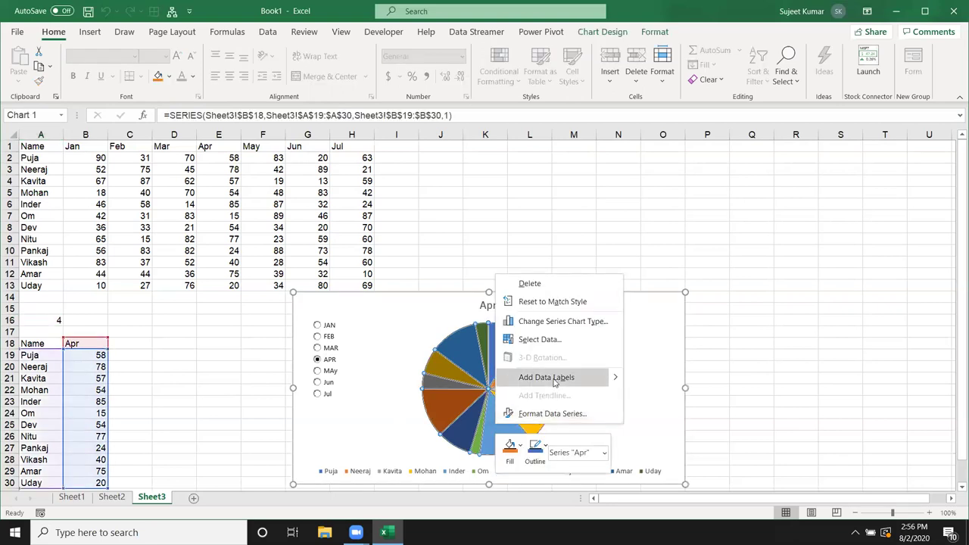
mouse_move(615, 377)
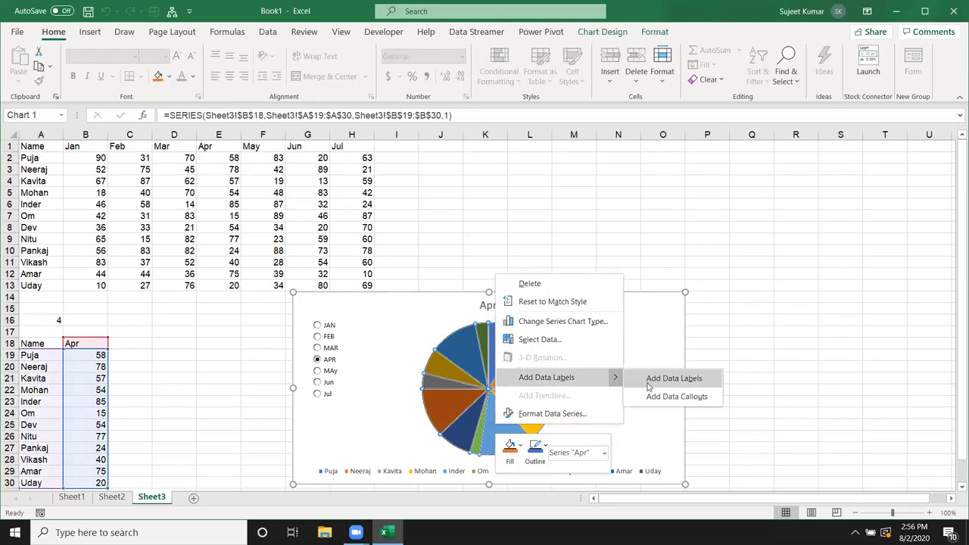
left_click(648, 387)
left_click(530, 367)
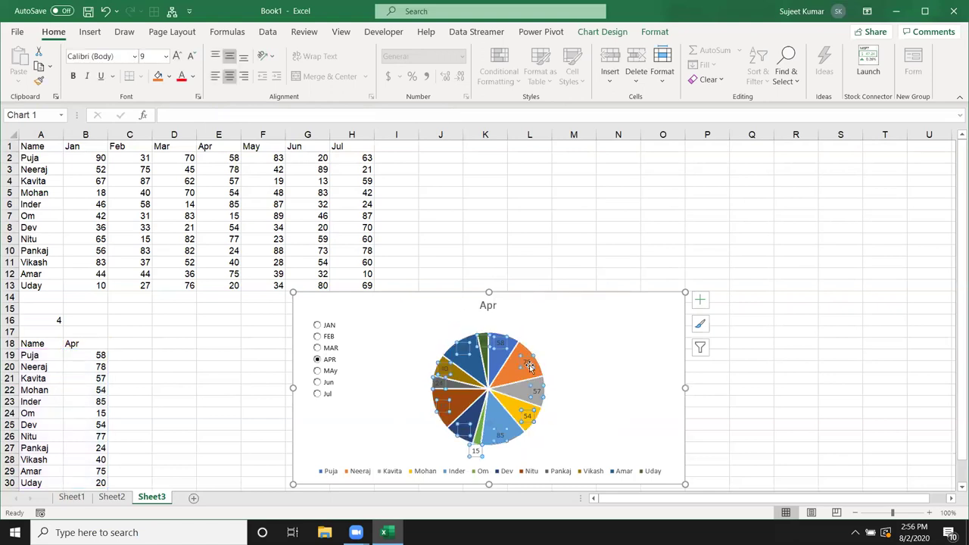
right_click(530, 366)
left_click(563, 360)
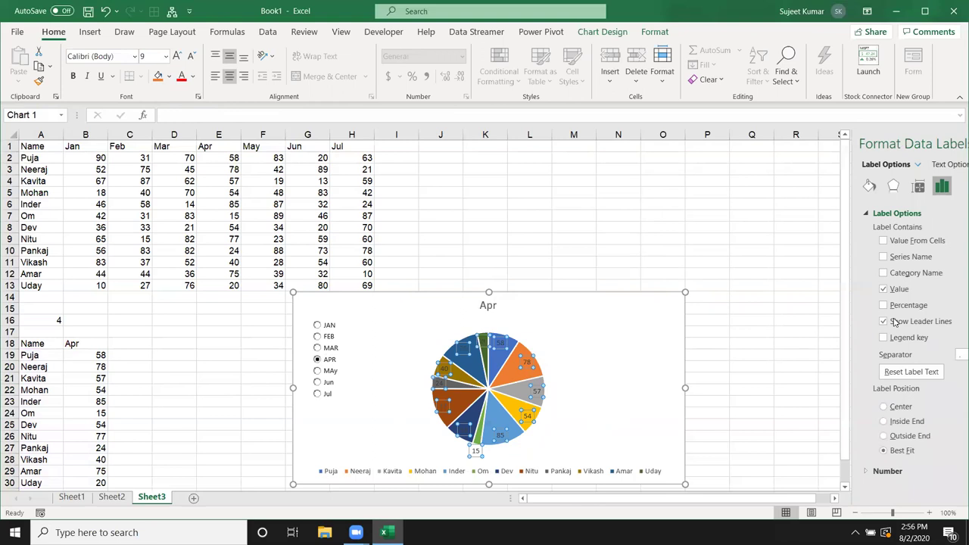
left_click(821, 289)
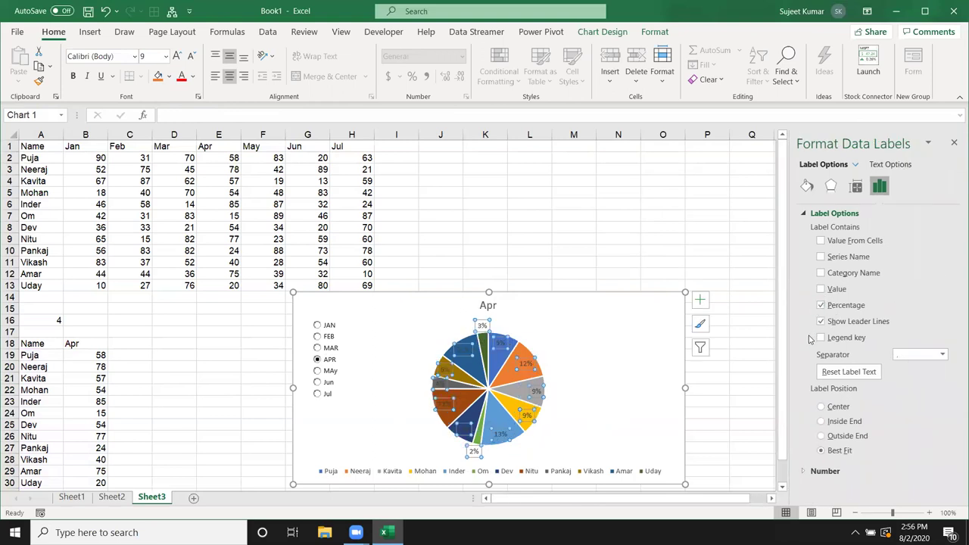
Switch the chart through May to Jun using the month option buttons.
left_click(755, 321)
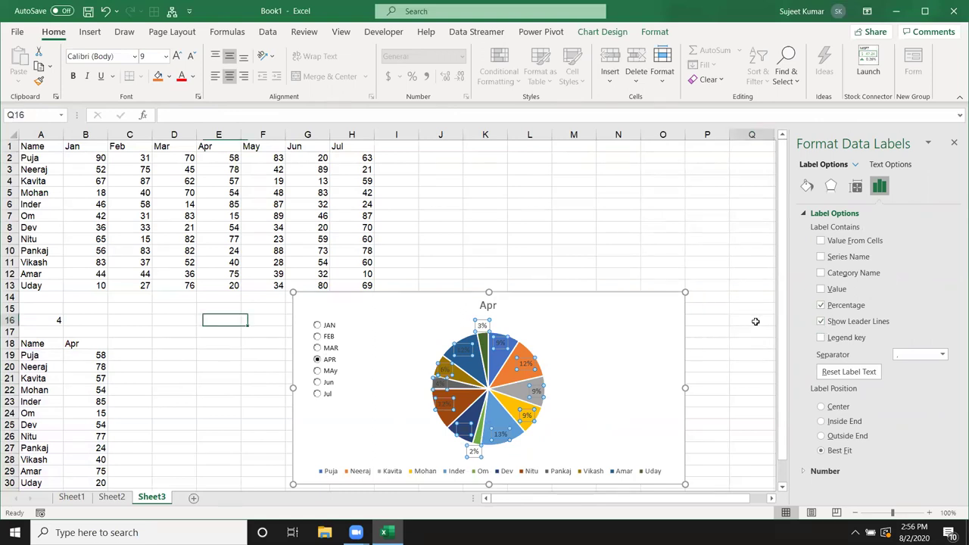
left_click(317, 373)
left_click(317, 382)
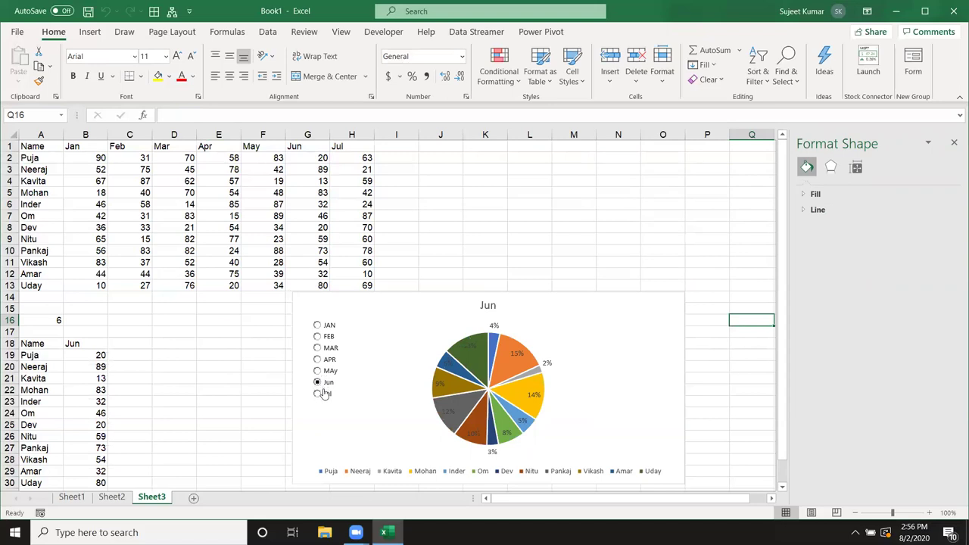
Show July in the pie chart, then select the source table A1:H13 on Sheet3.
left_click(319, 393)
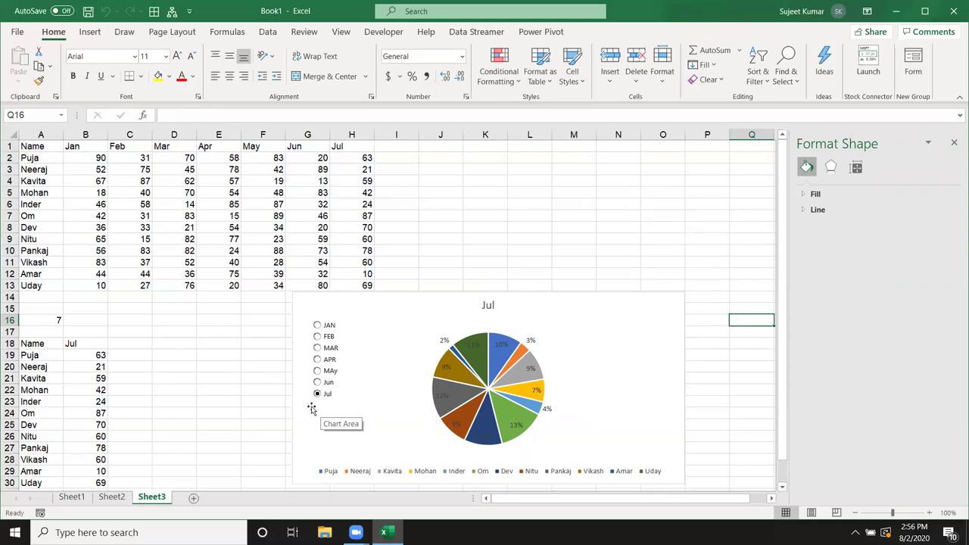
left_click(118, 200)
left_click_drag(79, 150, 121, 147)
left_click(121, 216)
mouse_move(32, 146)
left_mouse_down()
mouse_move(356, 275)
mouse_move(357, 286)
left_mouse_up()
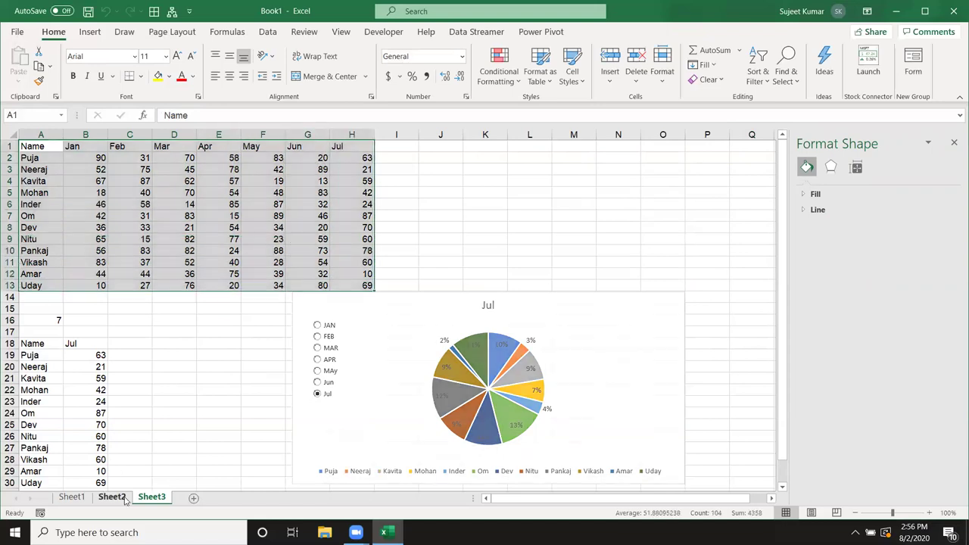
On Sheet2, pick names in the list box to update the comparison chart.
left_click(125, 497)
left_click(235, 419)
left_click(407, 219)
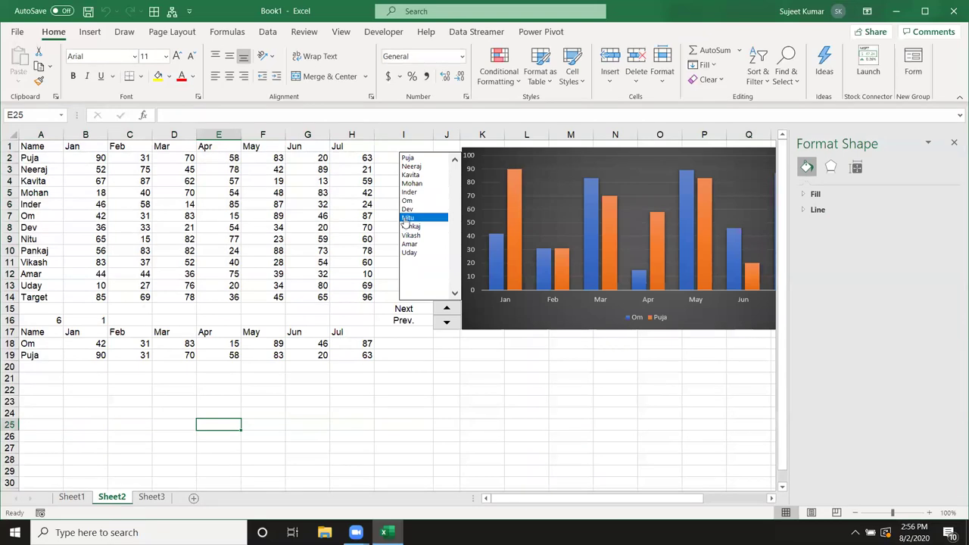
left_click(411, 235)
left_click(409, 244)
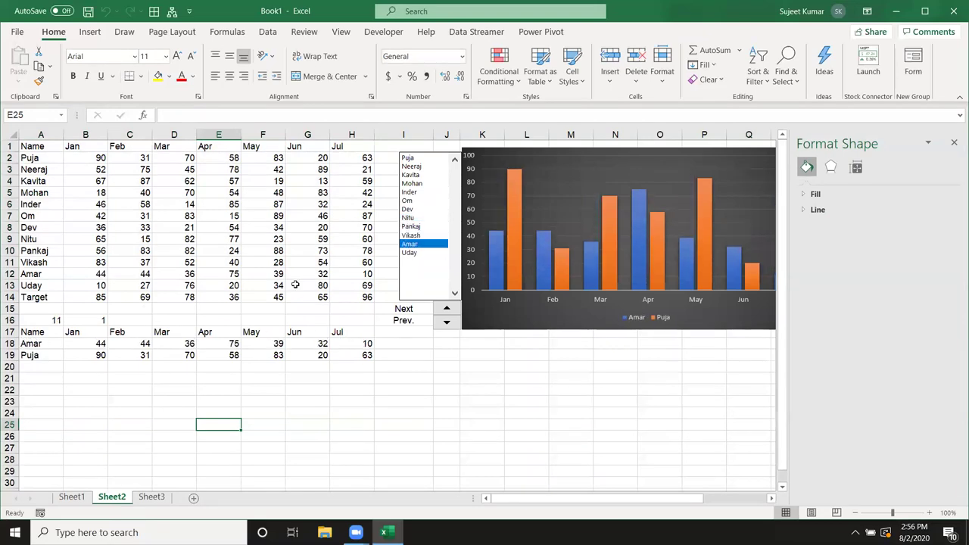
left_click(188, 276)
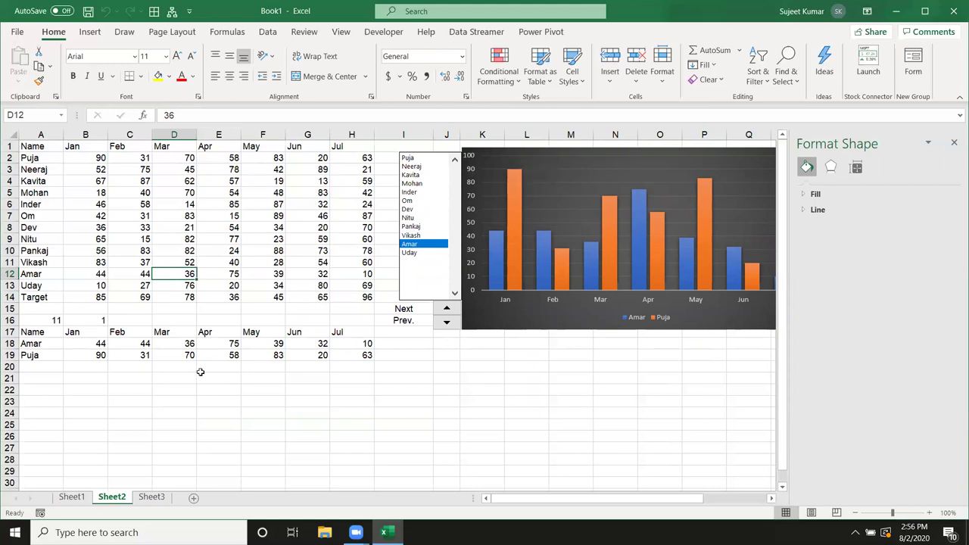
Copy Sheet1's score table and lookup rows, then add a new blank sheet.
left_click_drag(38, 144, 370, 356)
key("ctrl+c")
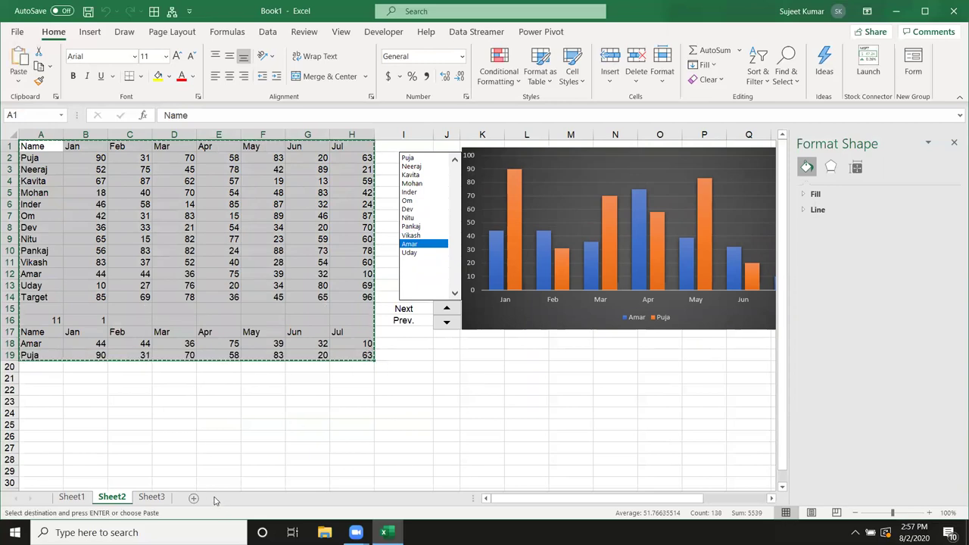
key("Escape")
left_click(320, 416)
left_click(72, 497)
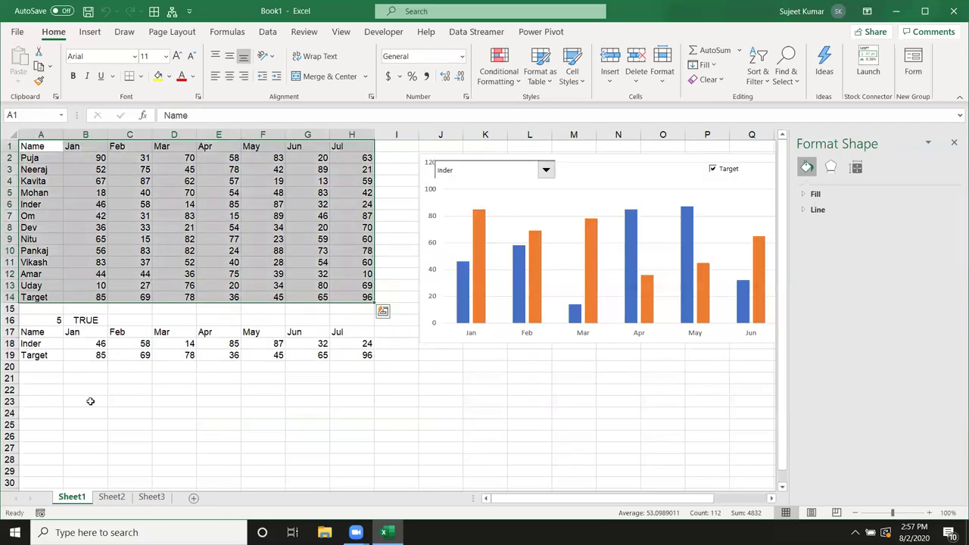
mouse_move(20, 145)
left_mouse_down()
mouse_move(367, 342)
mouse_move(364, 355)
left_mouse_up()
key("ctrl+c")
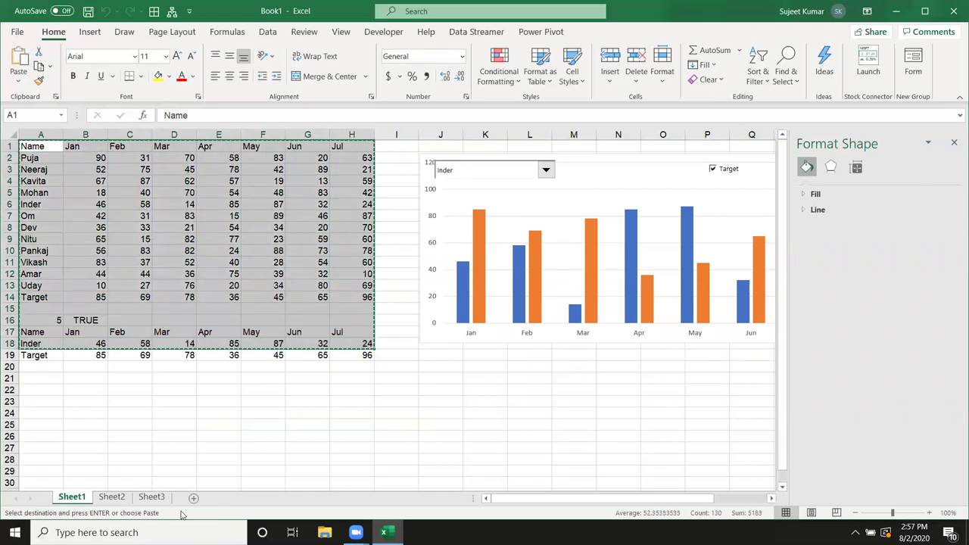
left_click(194, 498)
key("ctrl+v")
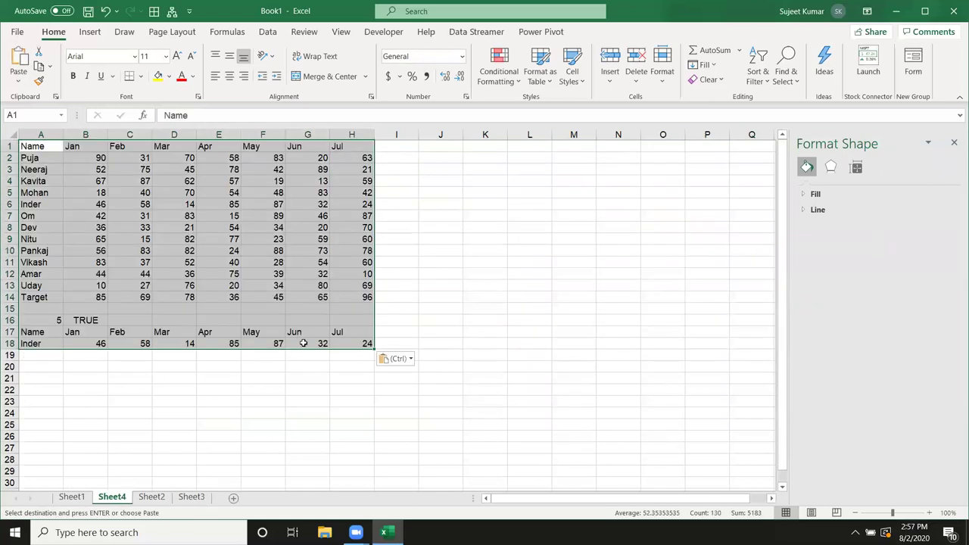
left_click(224, 403)
left_click(163, 269)
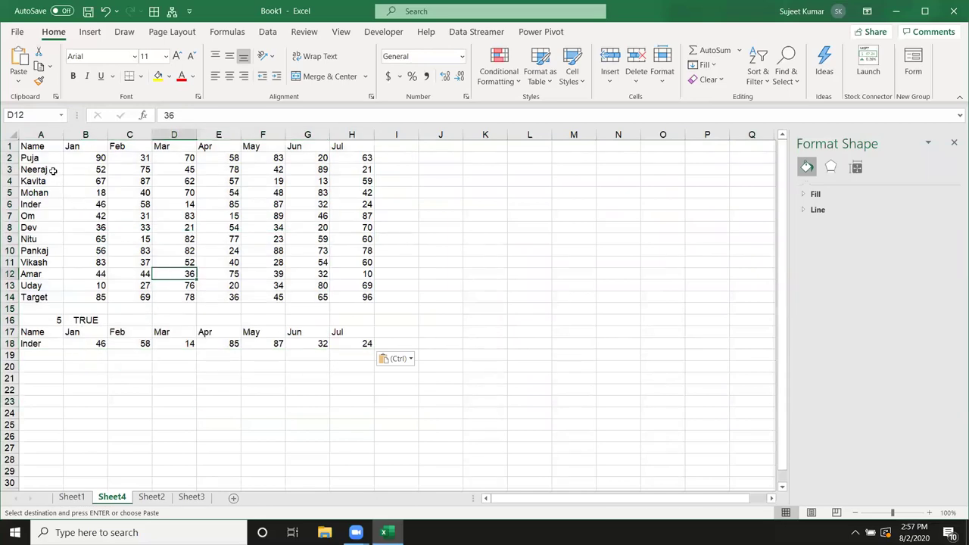
left_click_drag(35, 149, 354, 269)
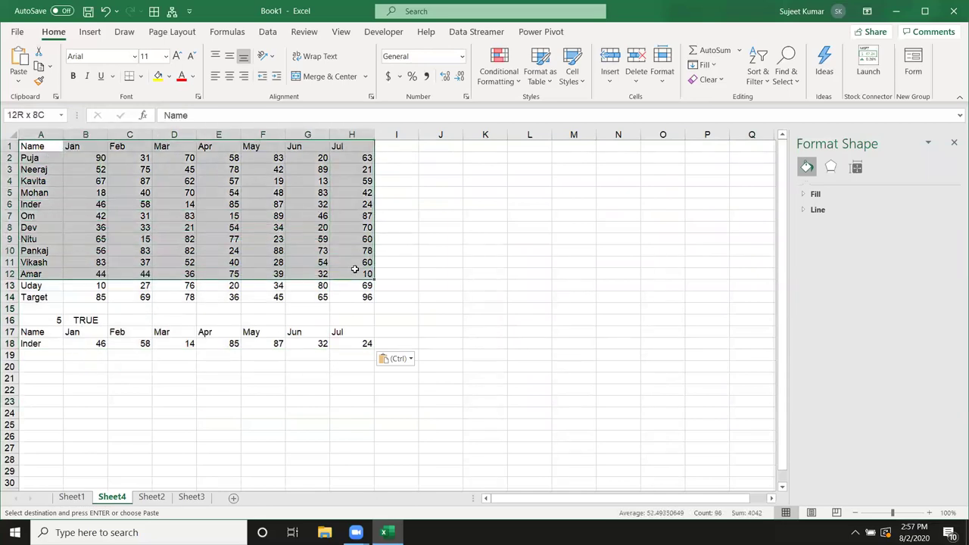
left_click(237, 366)
left_click(33, 344)
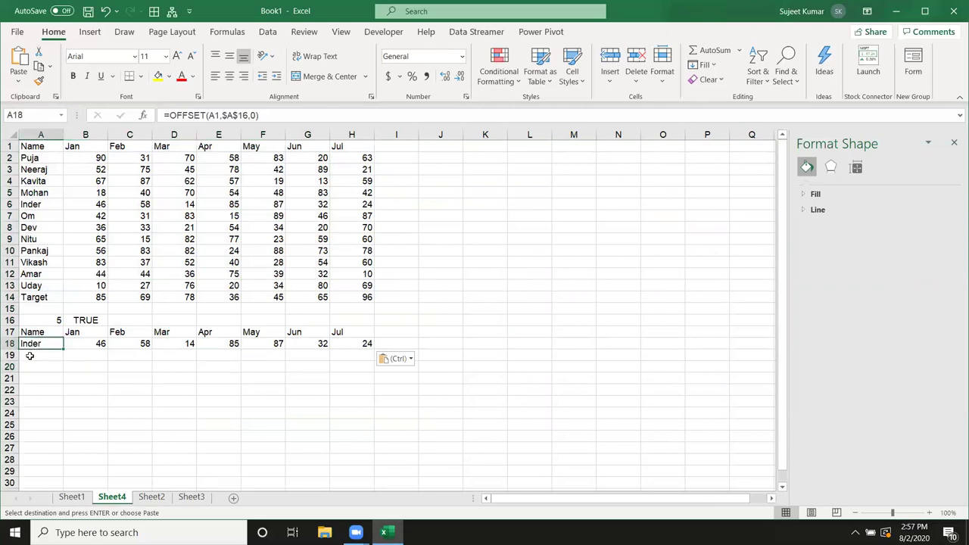
left_click(85, 319)
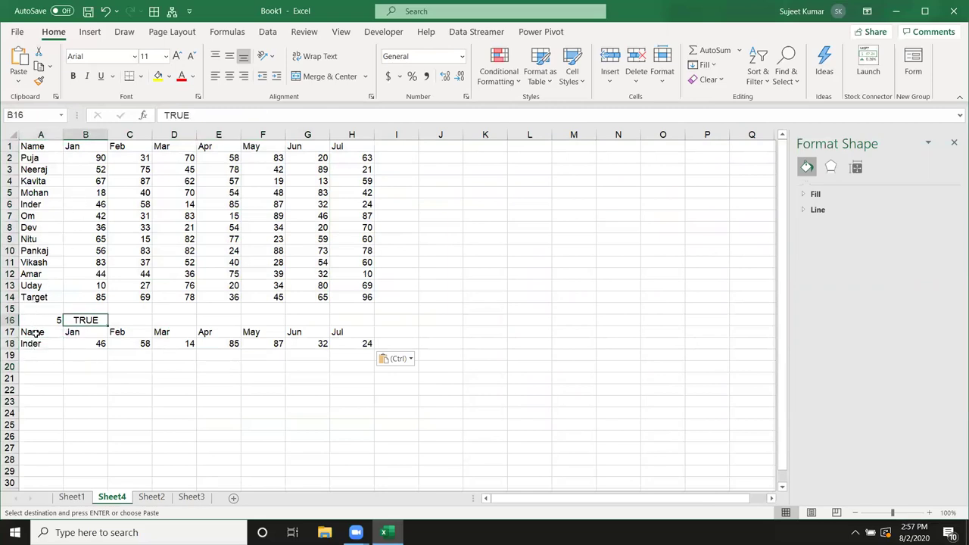
Insert a clustered column chart from rows 17–18 and place it right of the table.
left_click_drag(35, 333, 347, 344)
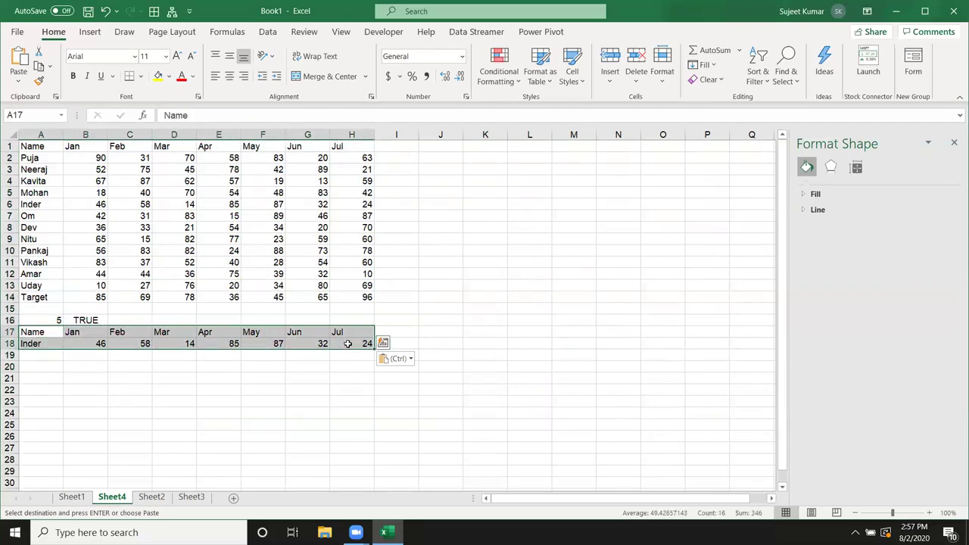
left_click(89, 32)
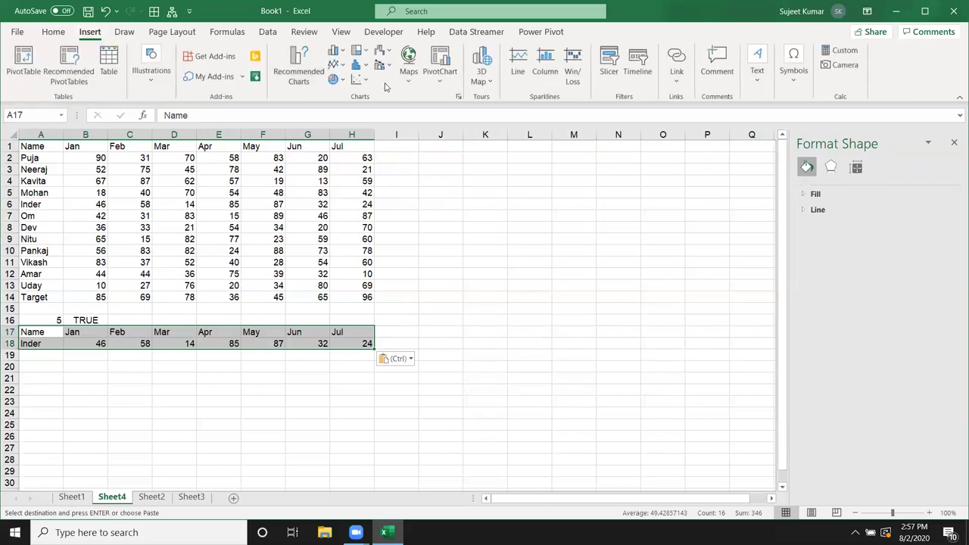
left_click(334, 54)
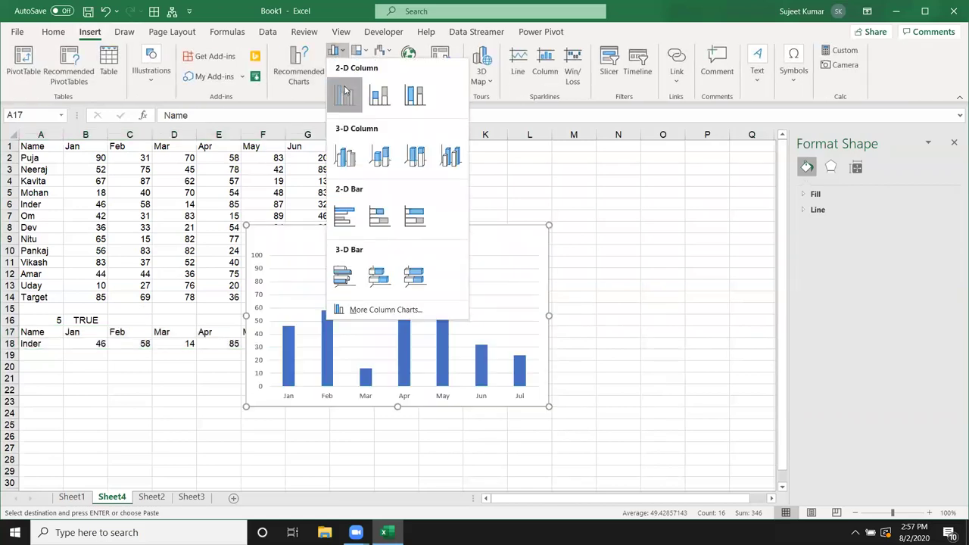
left_click(345, 91)
left_click_drag(295, 244, 425, 169)
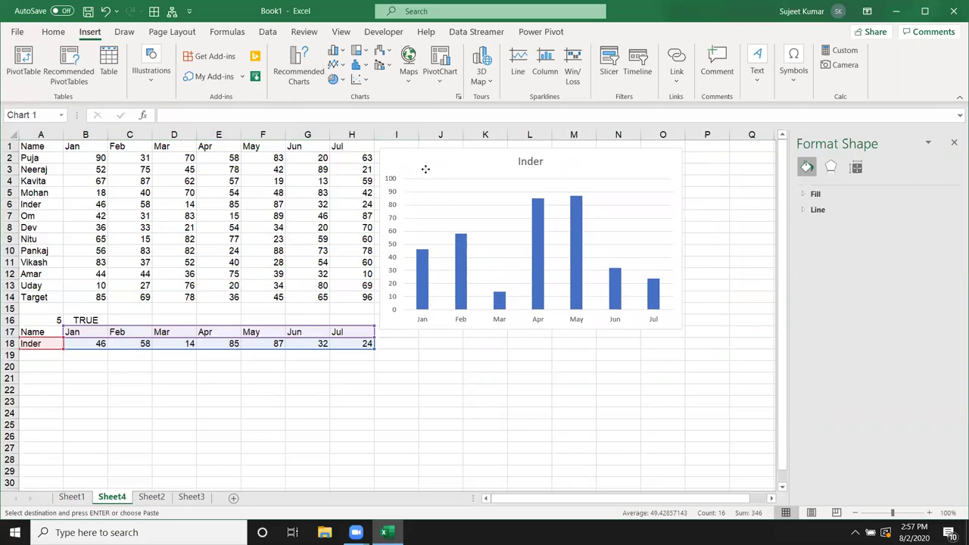
Apply a dark chart style to the column chart.
left_click(566, 83)
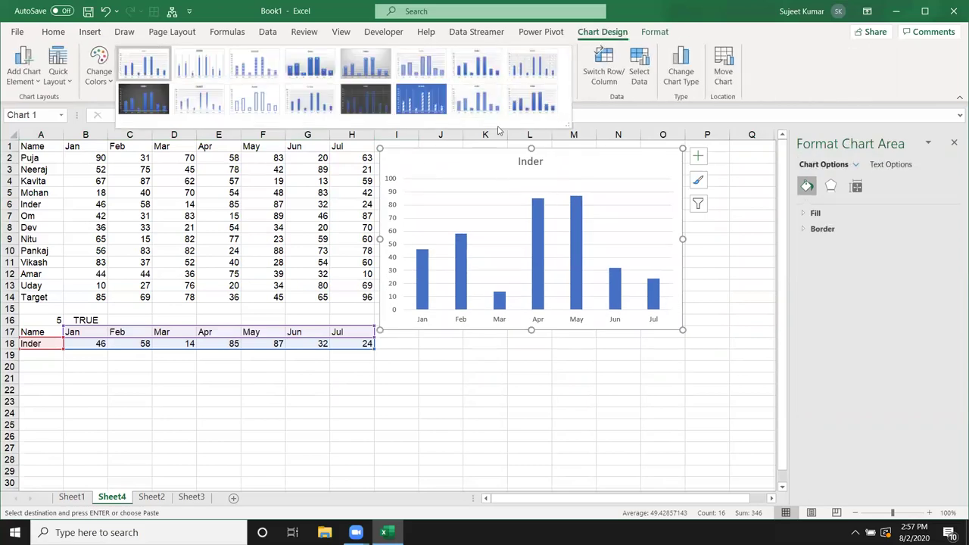
left_click(366, 98)
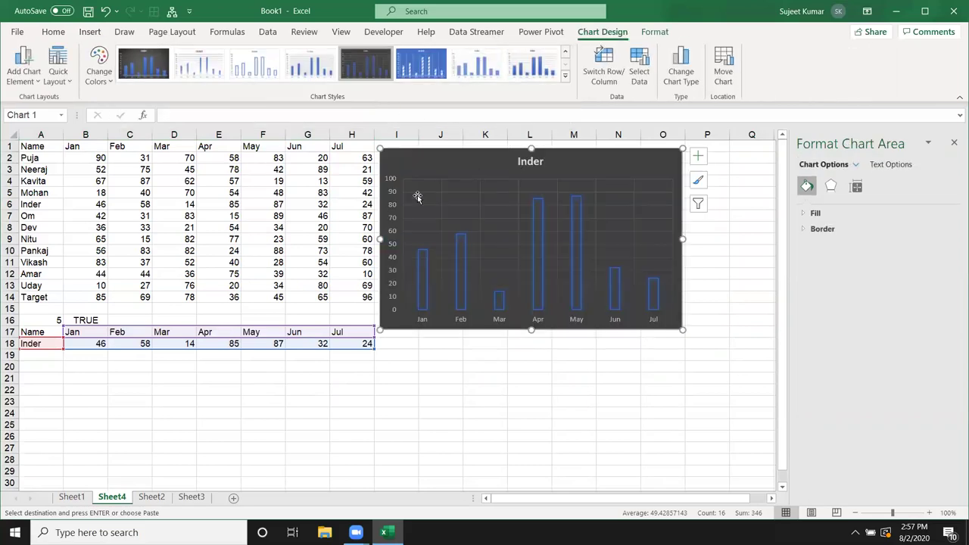
left_click(531, 161)
left_click(198, 230)
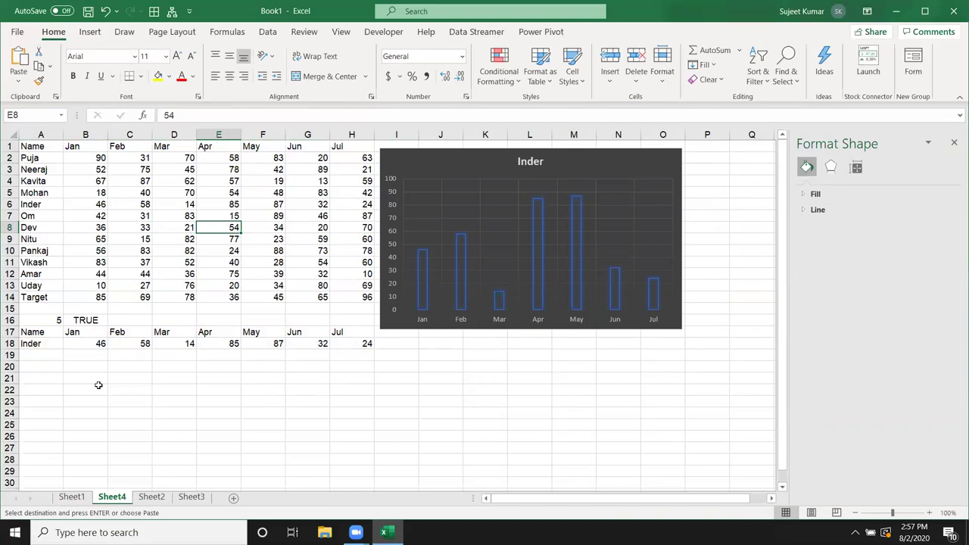
Create a Worksheet SelectionChange event handler in Sheet4's code module.
right_click(116, 500)
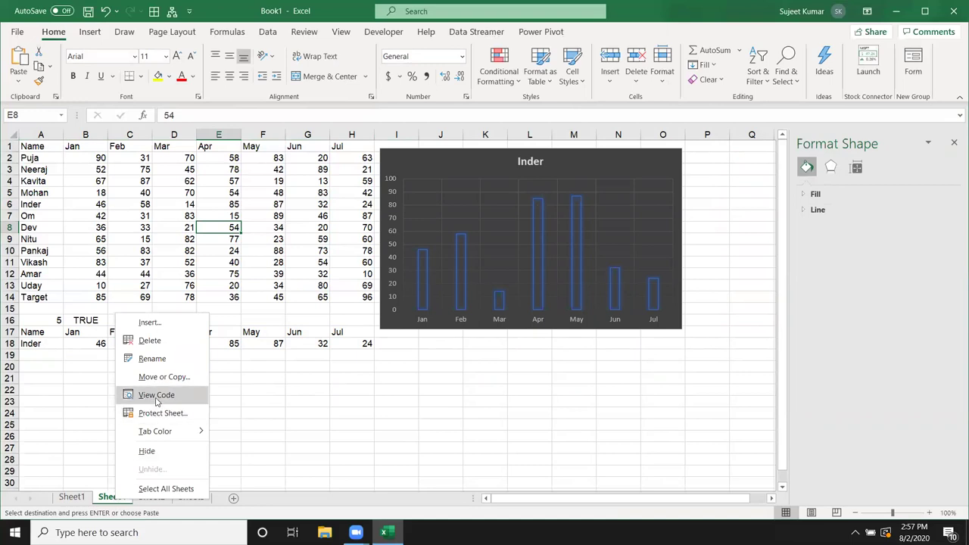
left_click(156, 395)
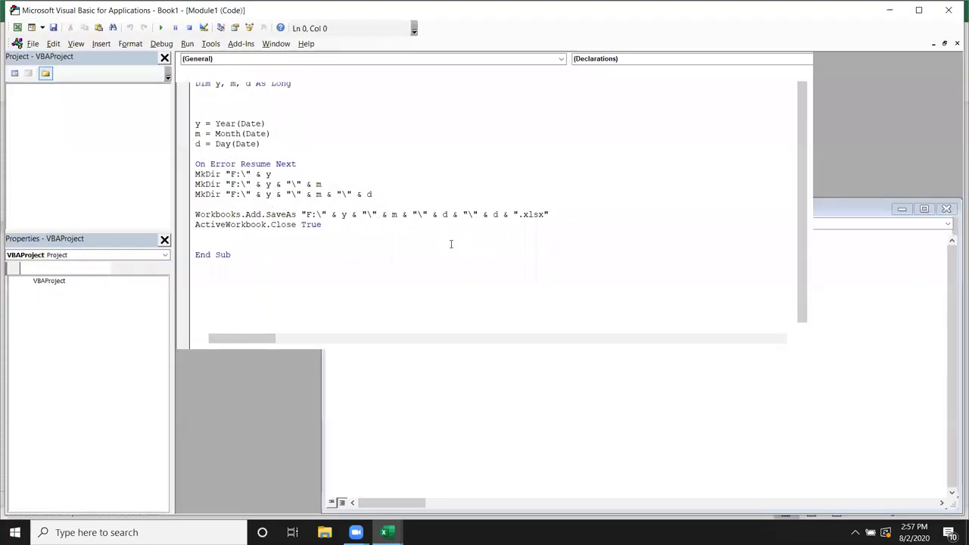
left_click(221, 64)
left_click(218, 79)
left_click(587, 61)
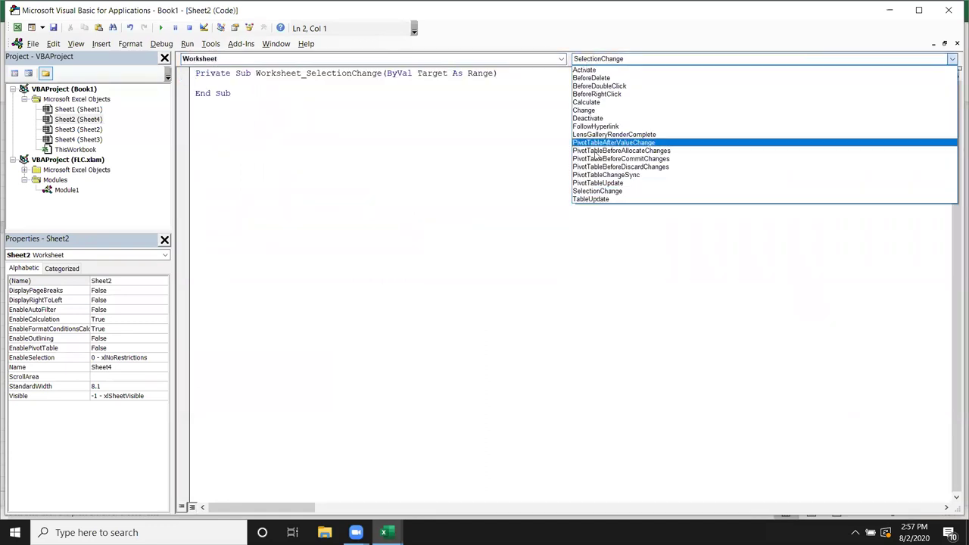
left_click(606, 192)
key("Return")
key("Return")
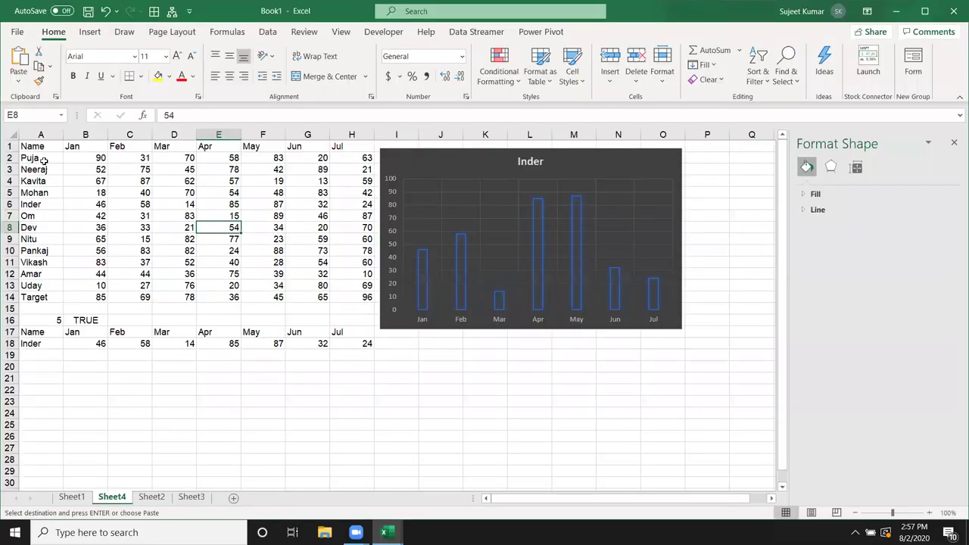
Write the handler line Range("b16").Value = ActiveCell.Row - 1.
left_click(43, 158)
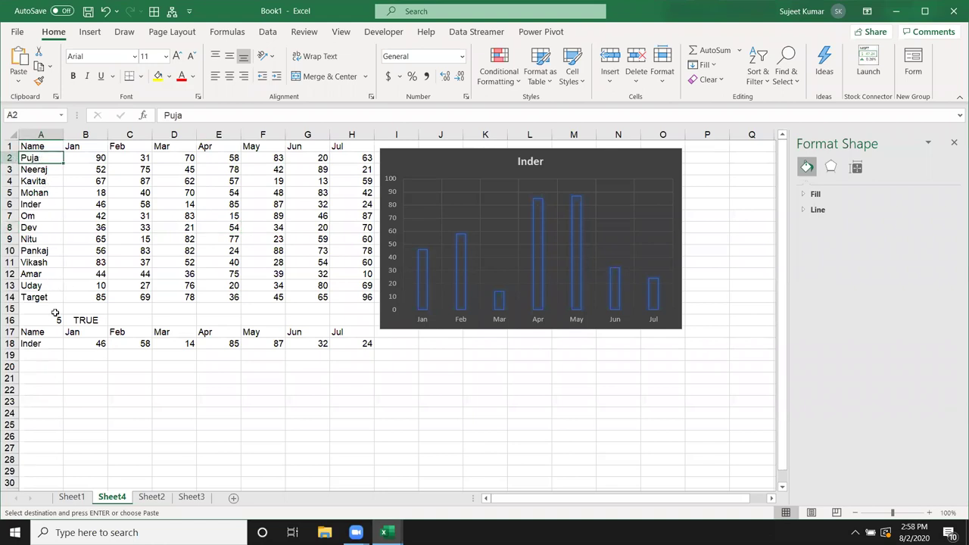
key("alt+F11")
type("a")
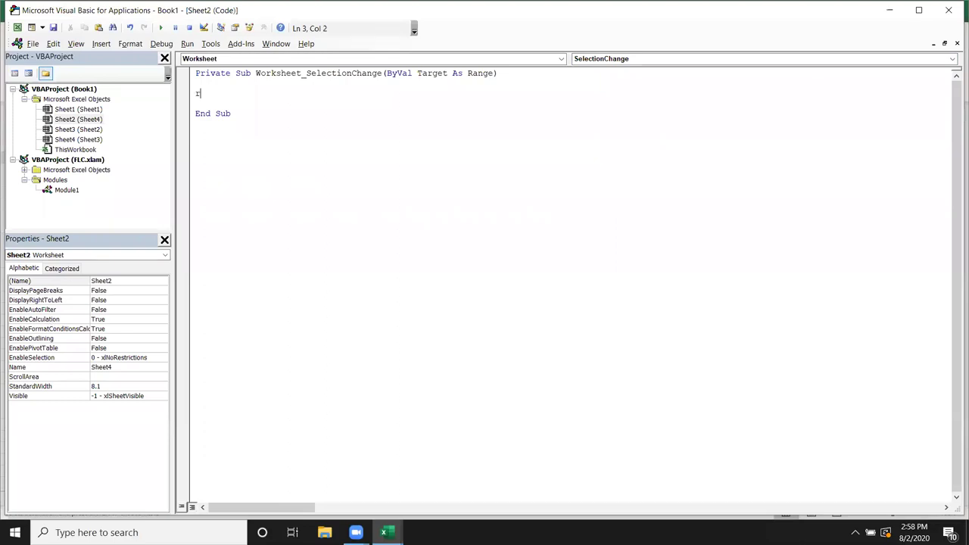
type("ger")
type("(")
key("alt+F11")
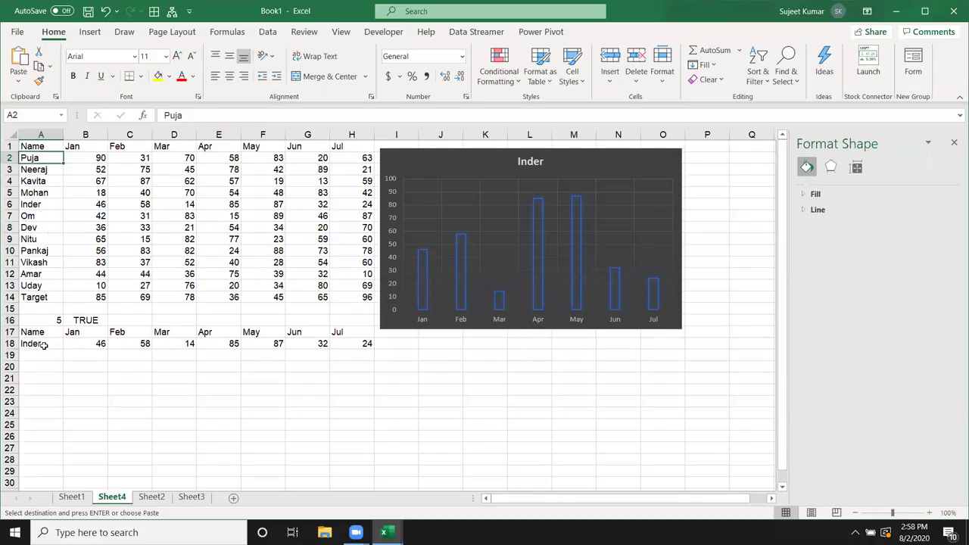
key("alt+F11")
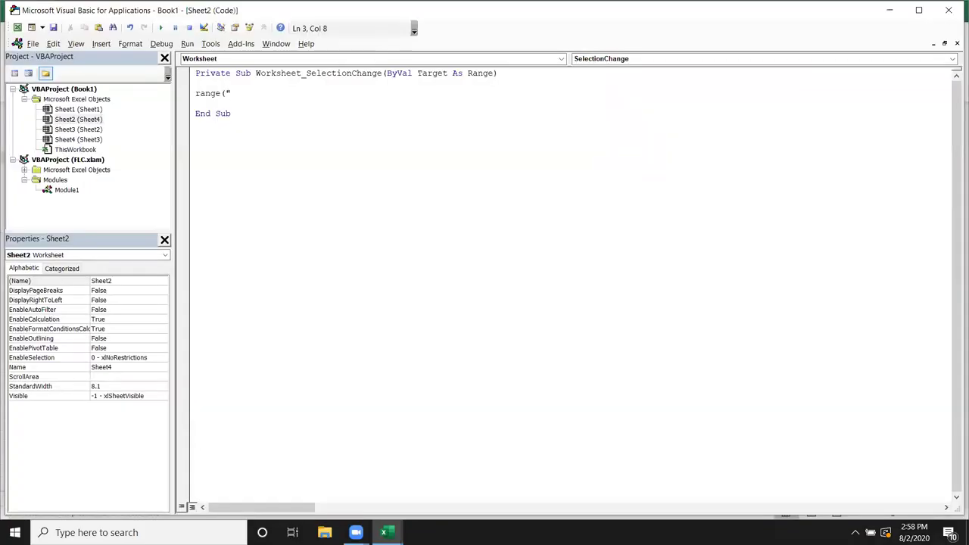
type("b16")
type(".Valu")
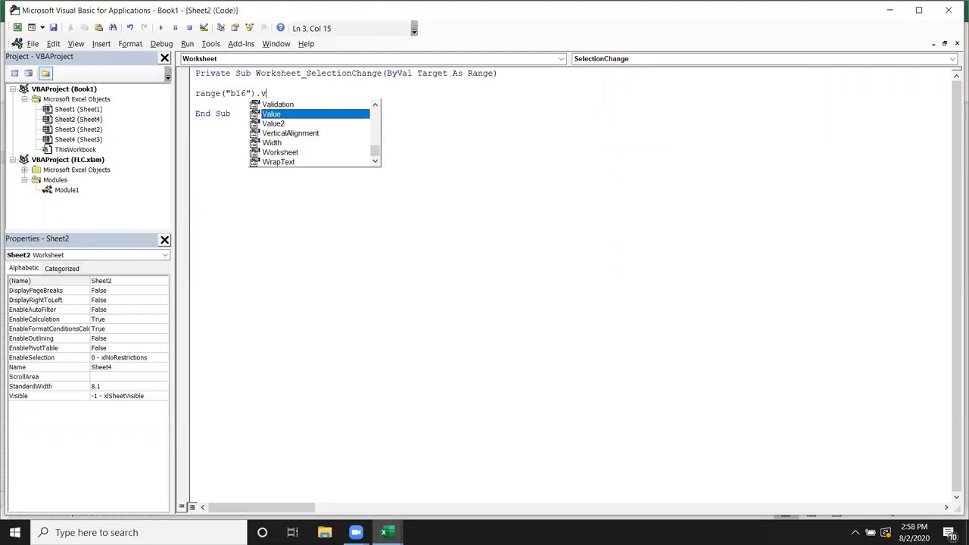
type("e=activece")
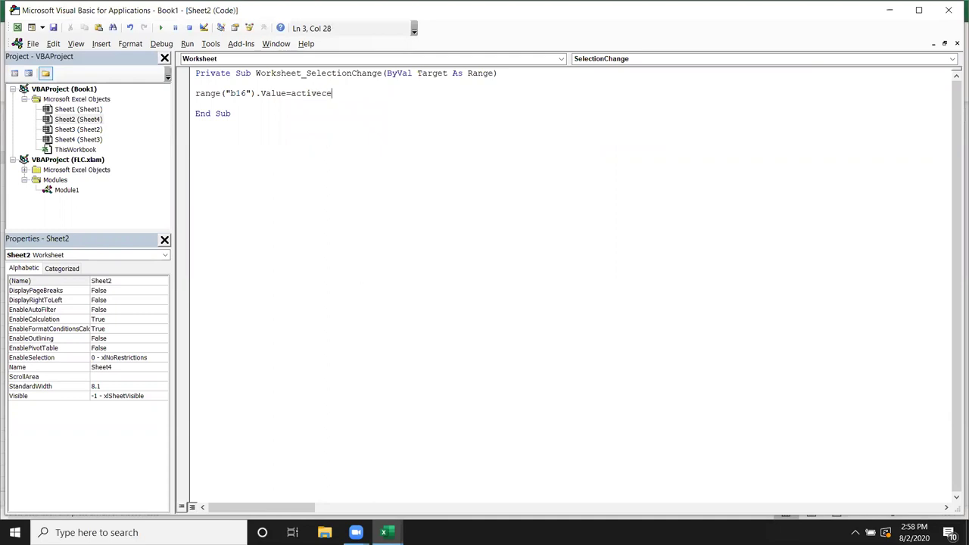
type("ll.ro")
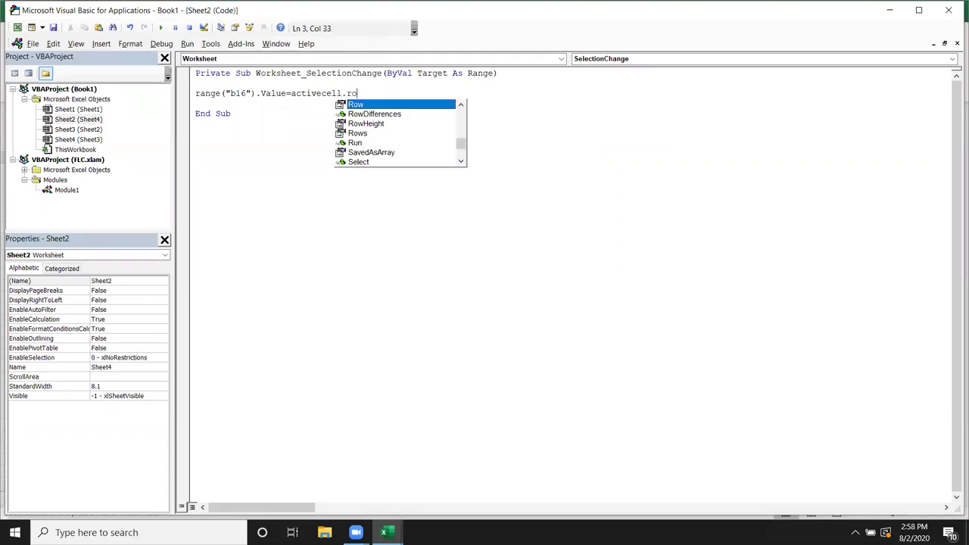
key("Tab")
type("-1")
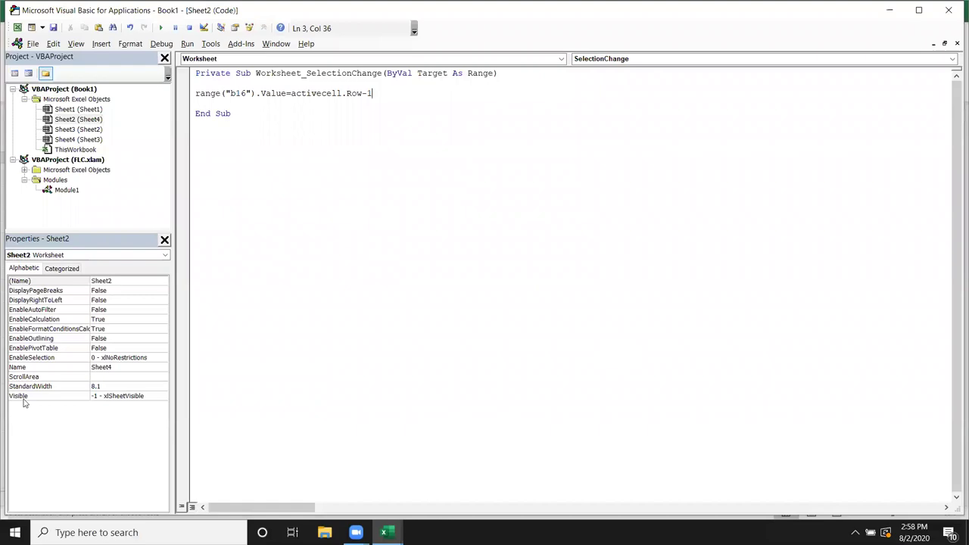
left_click(287, 185)
Test the macro by selecting names and checking B16 shows the row minus 1.
key("alt+F11")
left_click(36, 193)
left_click(38, 170)
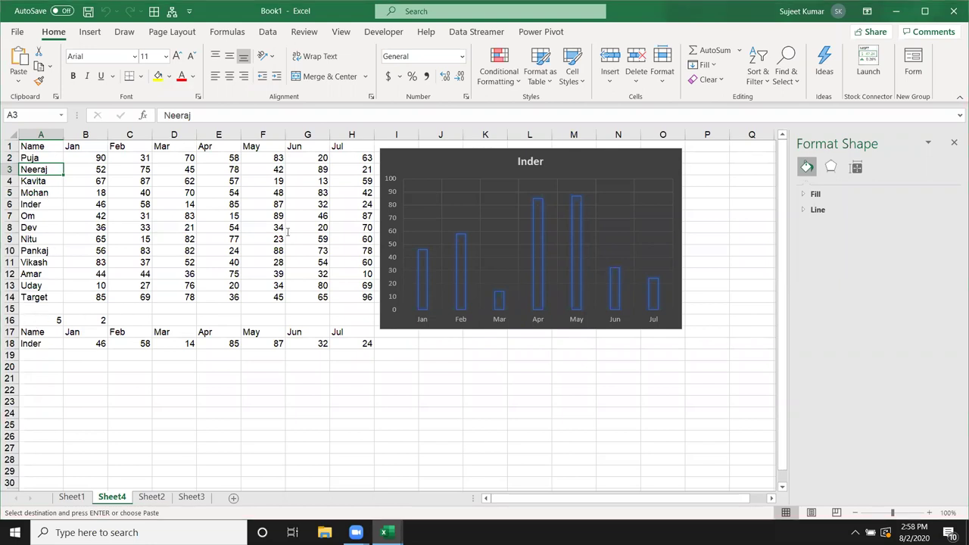
key("alt+F11")
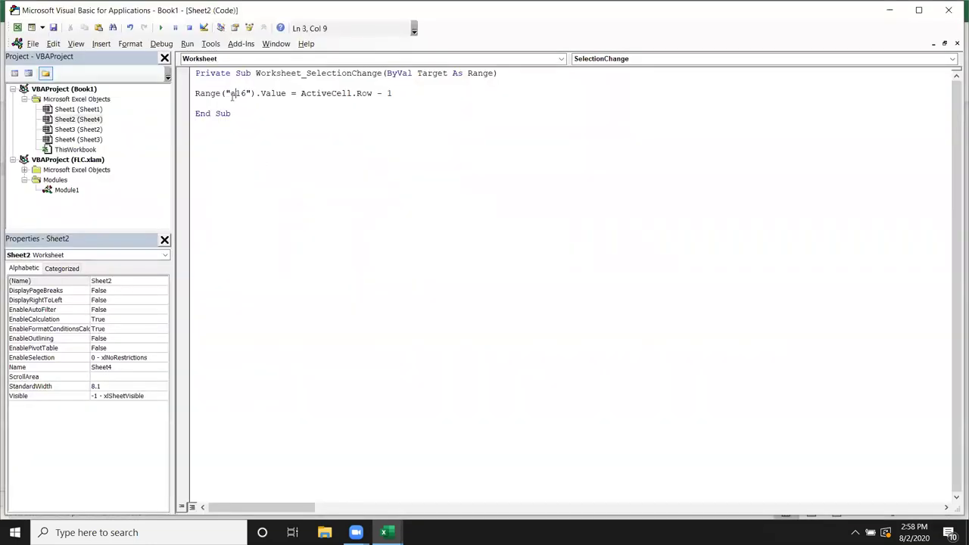
key("alt+F11")
Check the chart follows Kavita, Mohan, Inder, Dev and Nitu as each is selected.
left_click(45, 182)
left_click(43, 194)
left_click(43, 204)
left_click(38, 228)
left_click(40, 240)
Move the chart left over columns B–H and widen it slightly.
left_click_drag(411, 157, 99, 146)
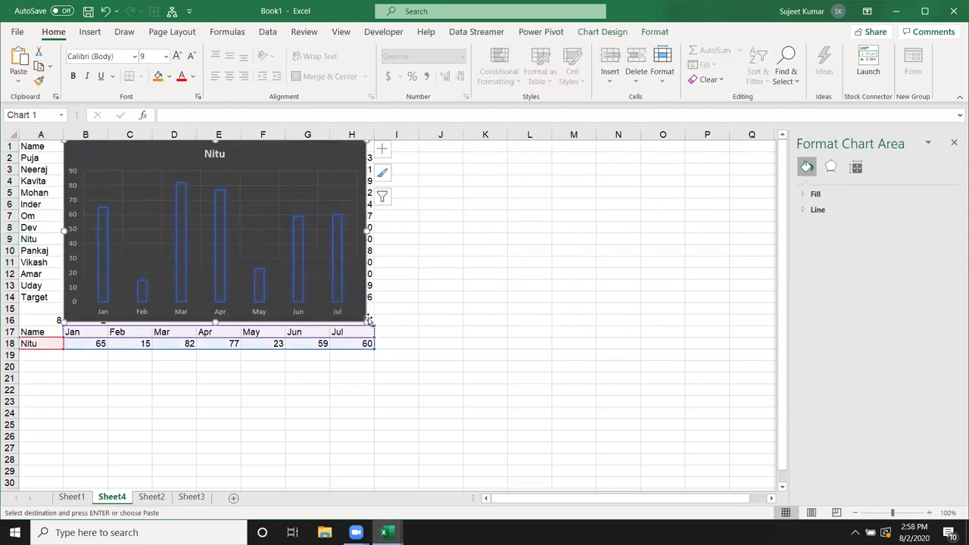
left_click_drag(367, 322, 367, 305)
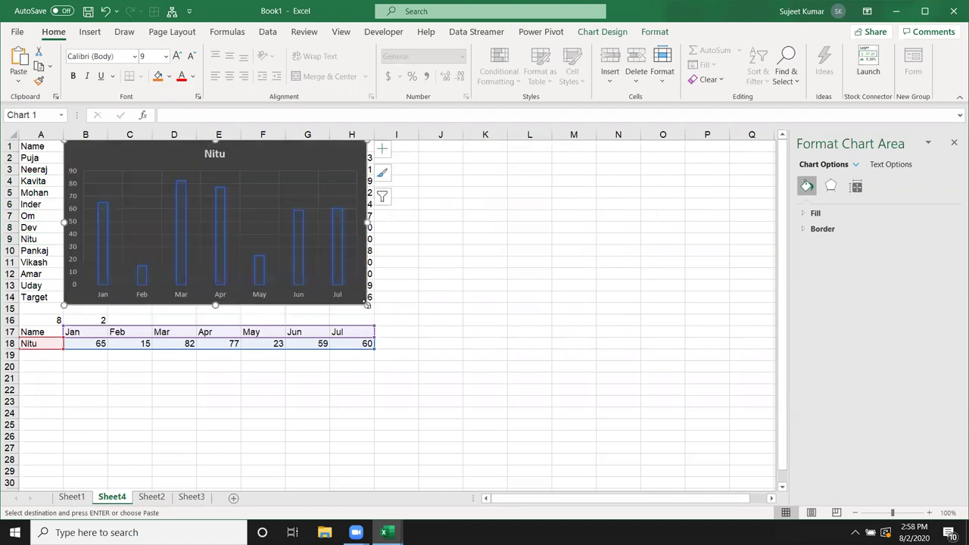
left_click_drag(367, 221, 378, 222)
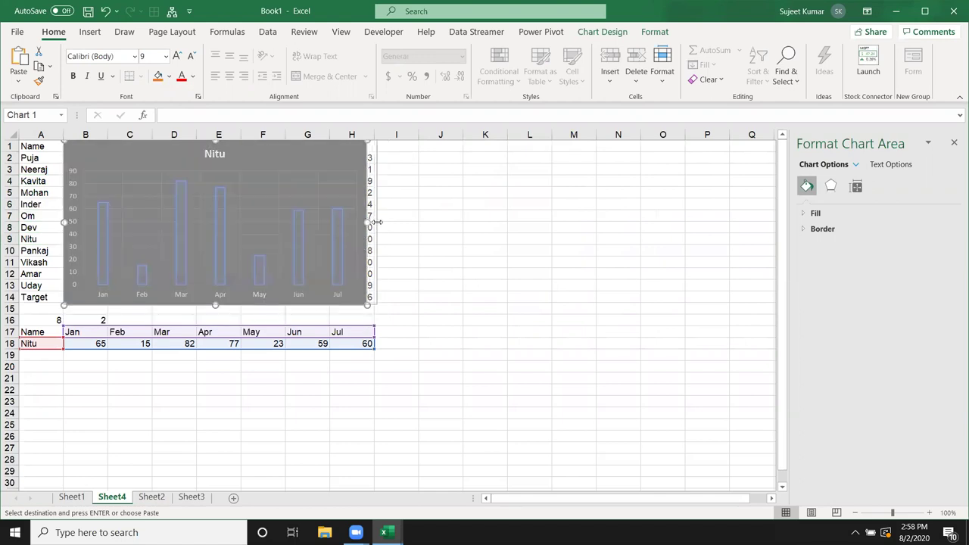
left_click(249, 388)
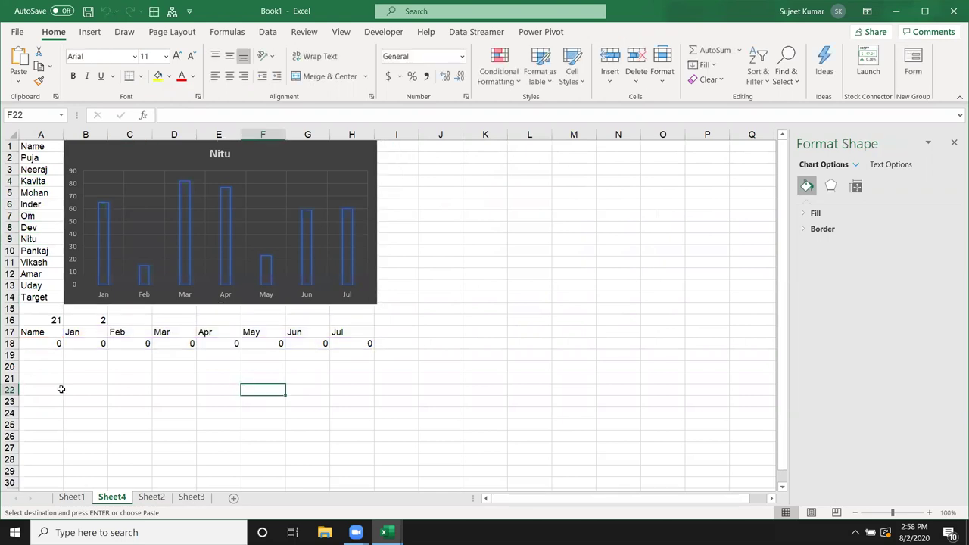
Give helper rows 16–18 a white font, then pick Puja to confirm the chart still updates.
left_click_drag(9, 319, 10, 344)
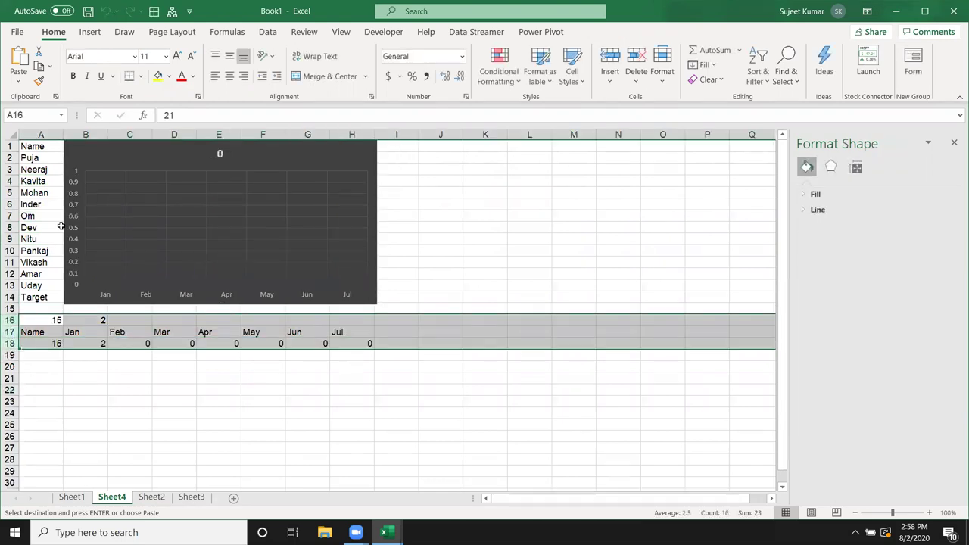
left_click(195, 80)
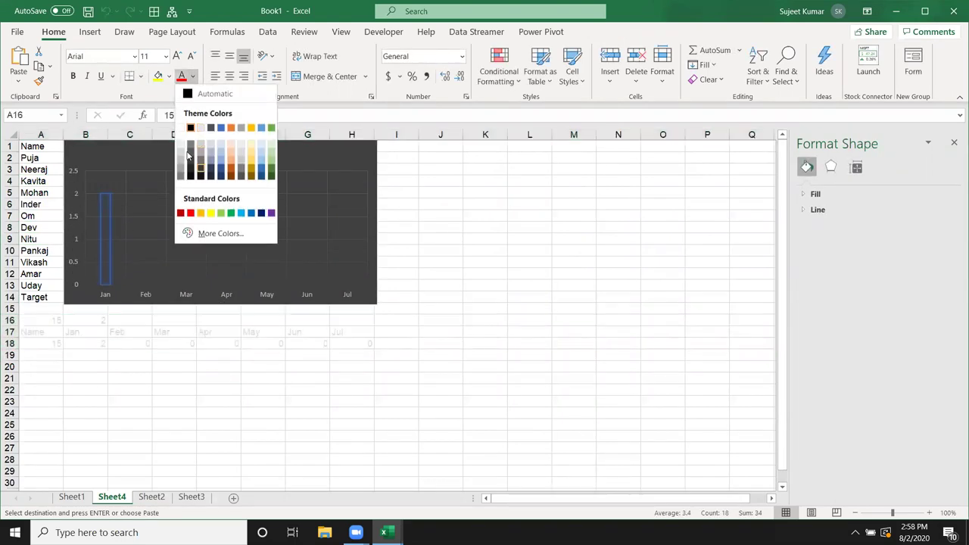
left_click(188, 126)
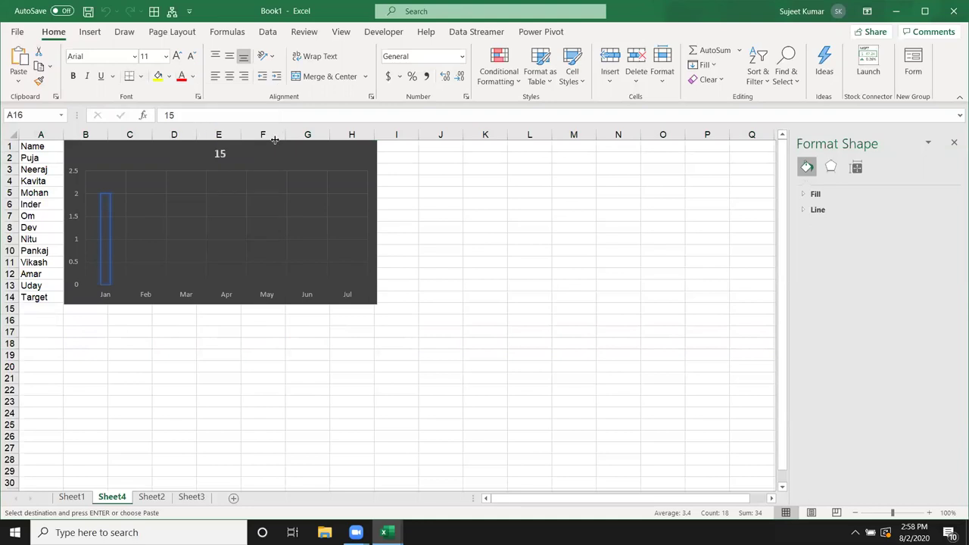
left_click(43, 163)
Step down the name list from Neeraj to Target, checking the chart updates for each.
left_click(42, 170)
left_click(43, 180)
left_click(41, 192)
left_click(40, 205)
left_click(37, 216)
left_click(34, 227)
left_click(38, 240)
left_click(39, 250)
left_click(37, 262)
left_click(34, 274)
left_click(36, 285)
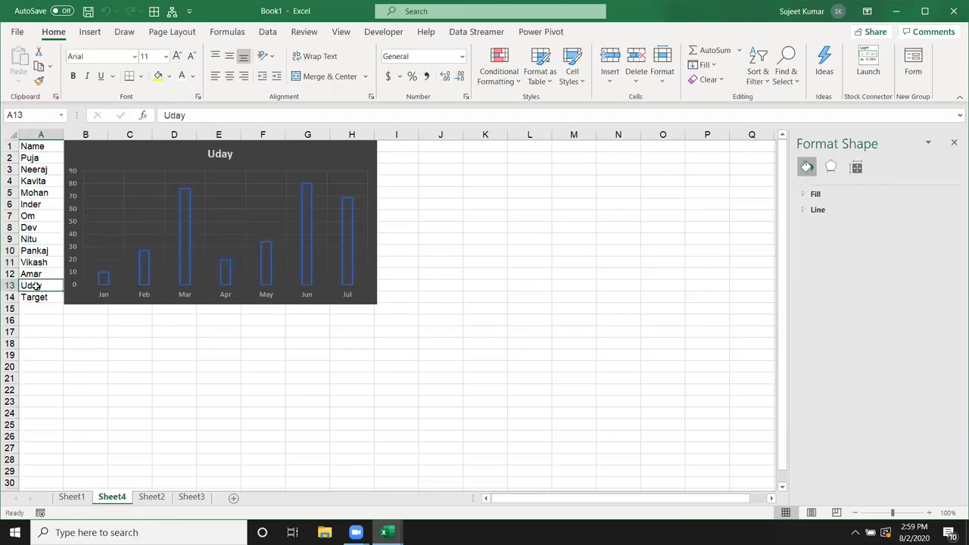
left_click(36, 296)
Step back up the list from Uday to Kavita, then switch to Sheet2.
left_click(35, 285)
left_click(34, 274)
left_click(35, 262)
left_click(36, 251)
left_click(36, 238)
left_click(34, 227)
left_click(34, 216)
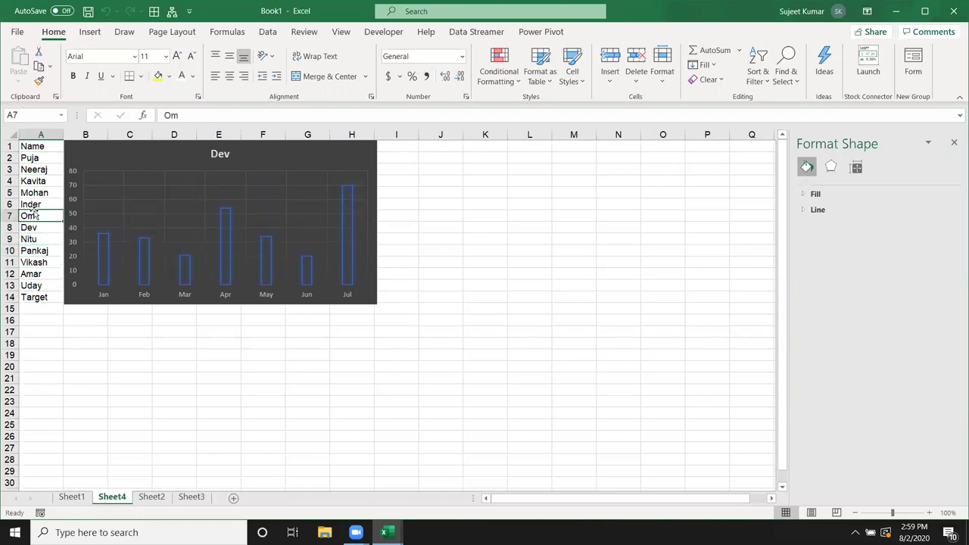
left_click(33, 203)
left_click(34, 193)
left_click(36, 182)
left_click(36, 170)
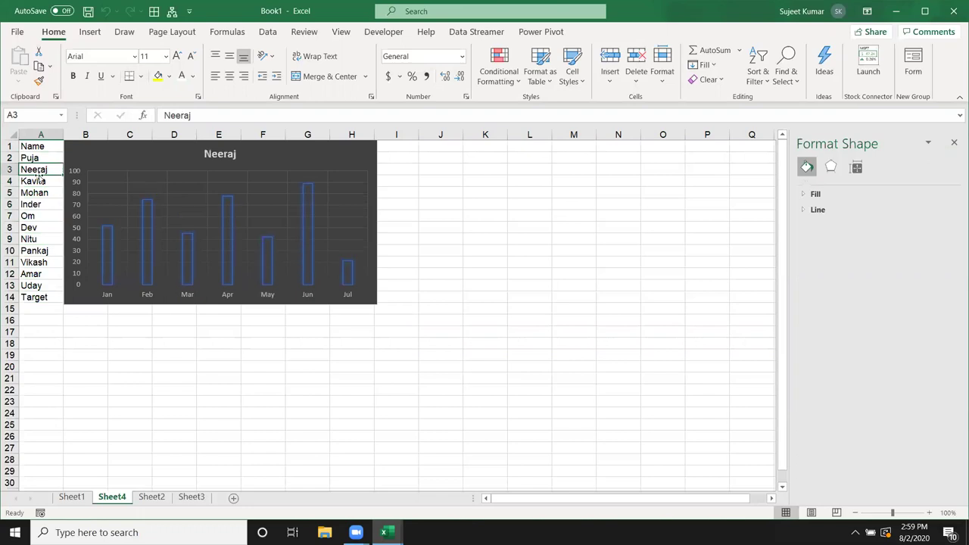
left_click(34, 182)
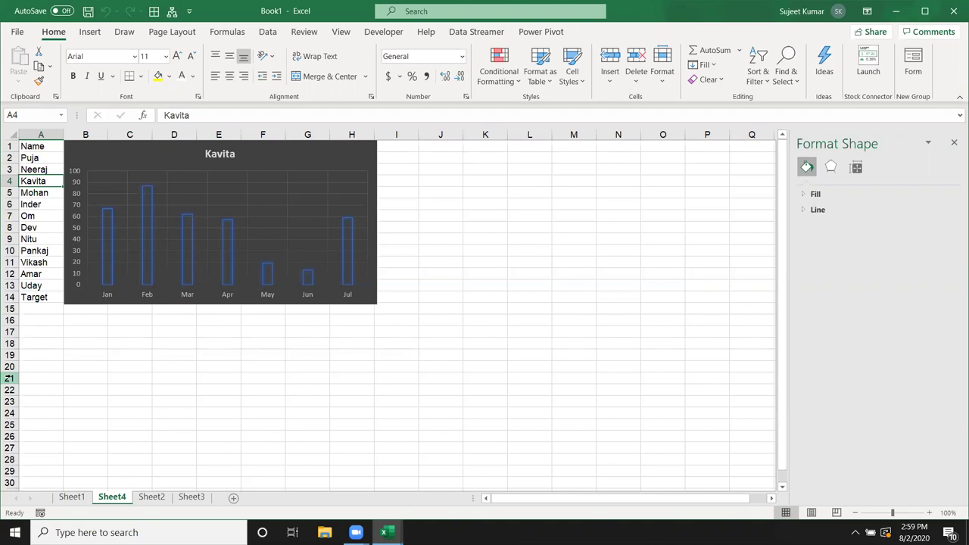
left_click(160, 497)
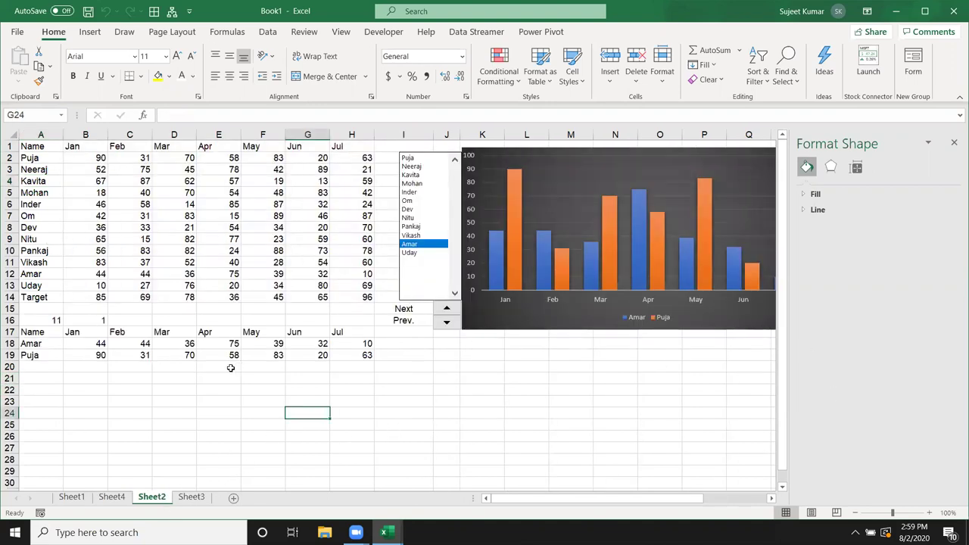
On Sheet3 show March, copy the A1:H30 range and add a new worksheet.
left_click(191, 497)
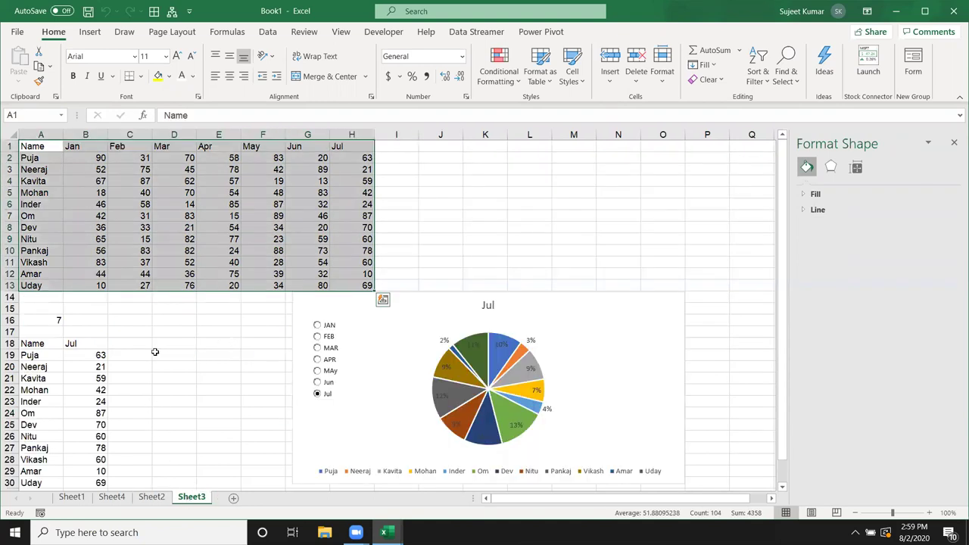
left_click(330, 348)
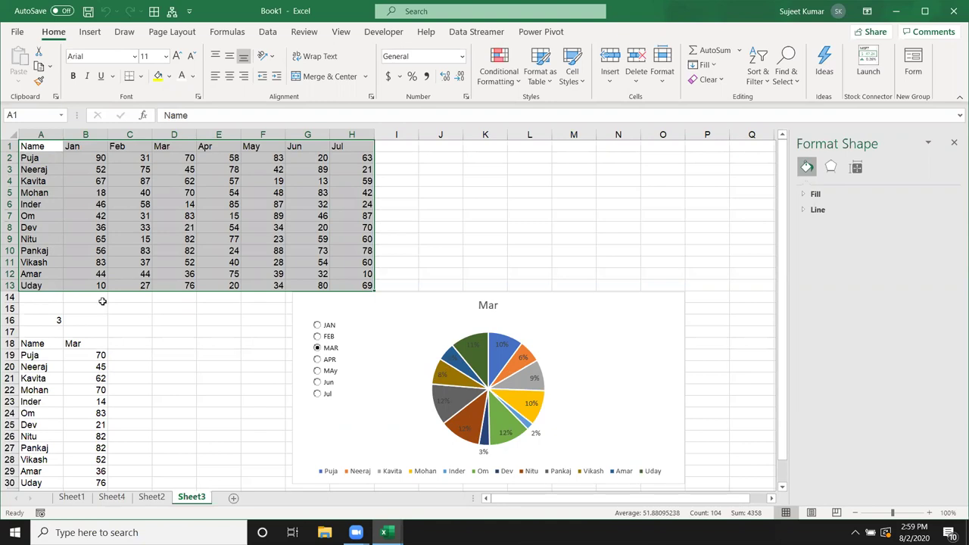
left_click_drag(35, 150, 321, 489)
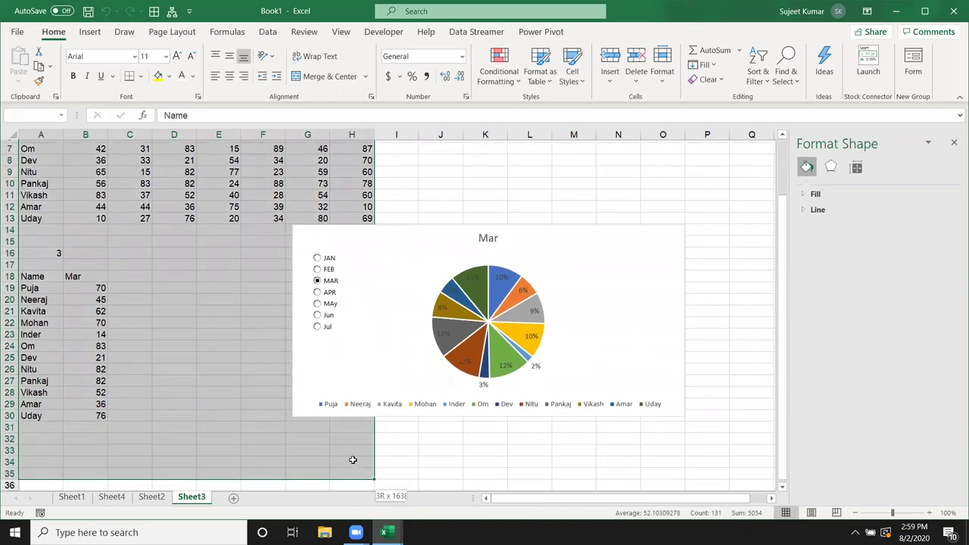
left_click_drag(321, 489, 353, 415)
key("ctrl+c")
left_click(234, 498)
Paste the Sheet3 range into Sheet5 and delete the copied month option buttons.
key("ctrl+v")
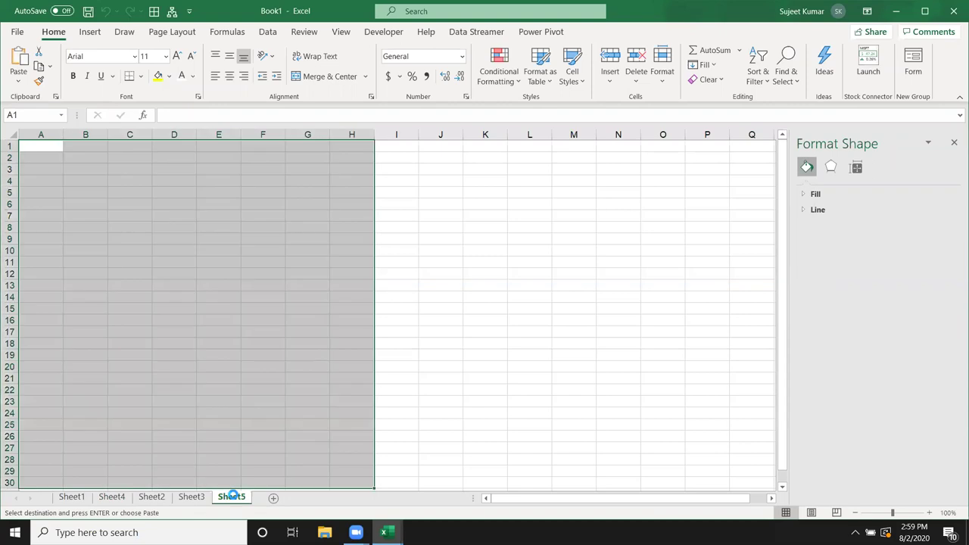
left_click(384, 330)
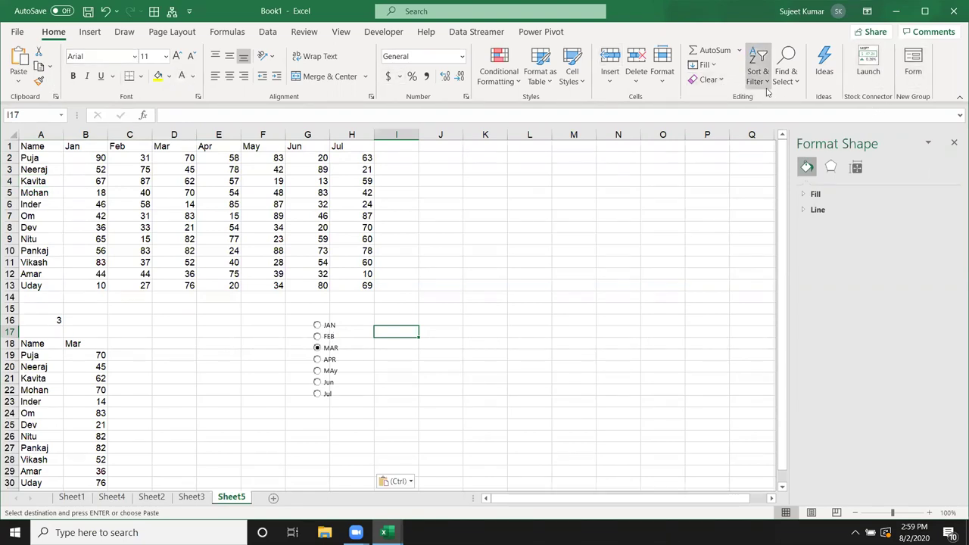
left_click(791, 82)
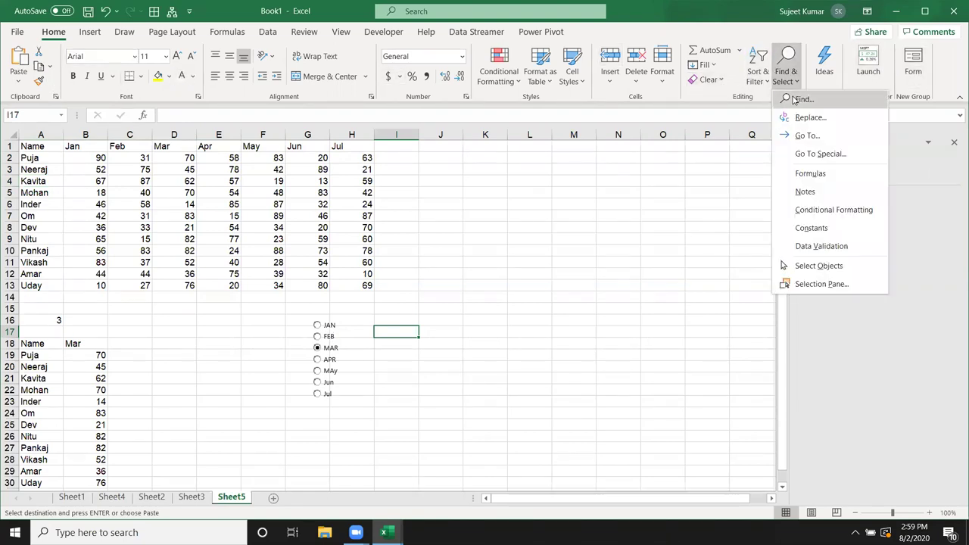
left_click(810, 266)
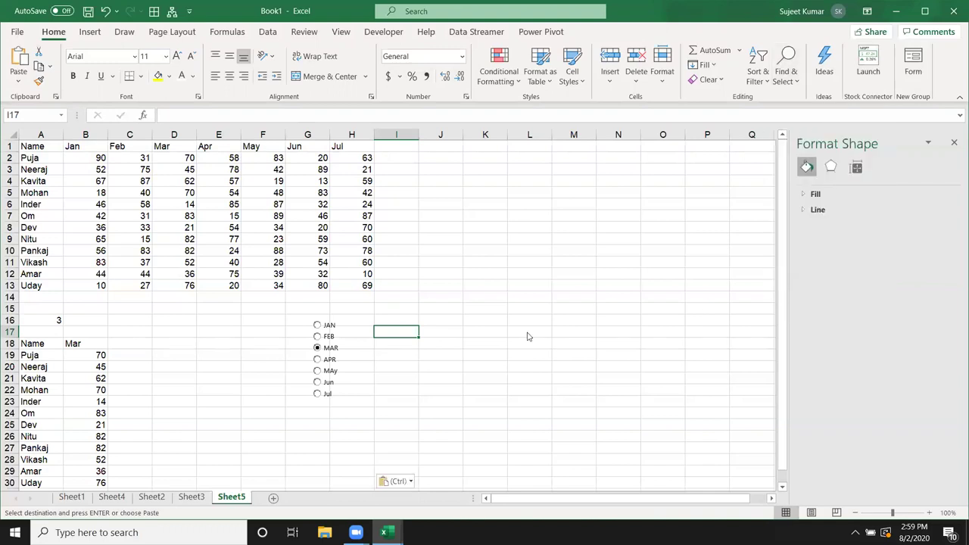
left_click_drag(288, 313, 372, 422)
key("Delete")
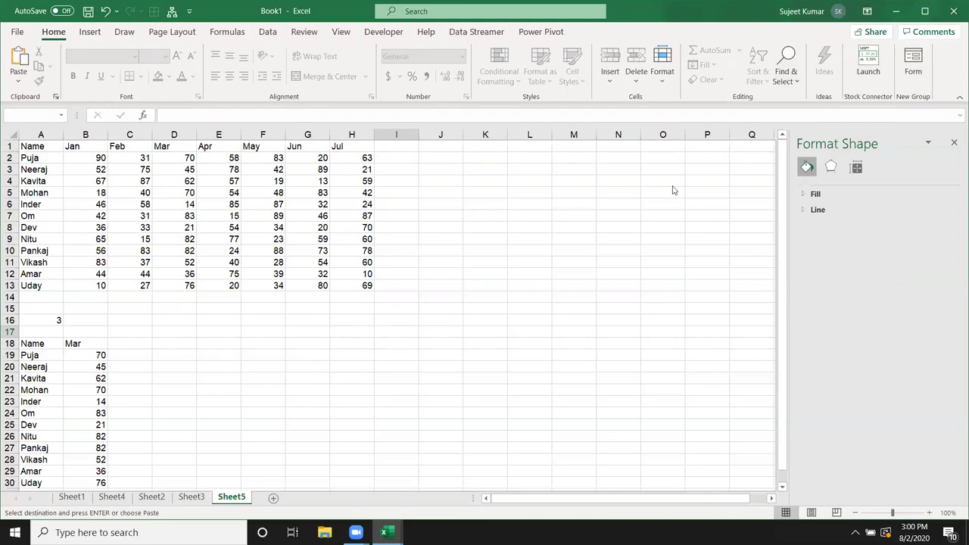
Select the Name and Mar columns (A18:B30) and insert a first-type 2-D pie chart.
left_click(520, 214)
left_click(403, 282)
mouse_move(26, 341)
left_mouse_down()
mouse_move(104, 402)
mouse_move(98, 483)
left_mouse_up()
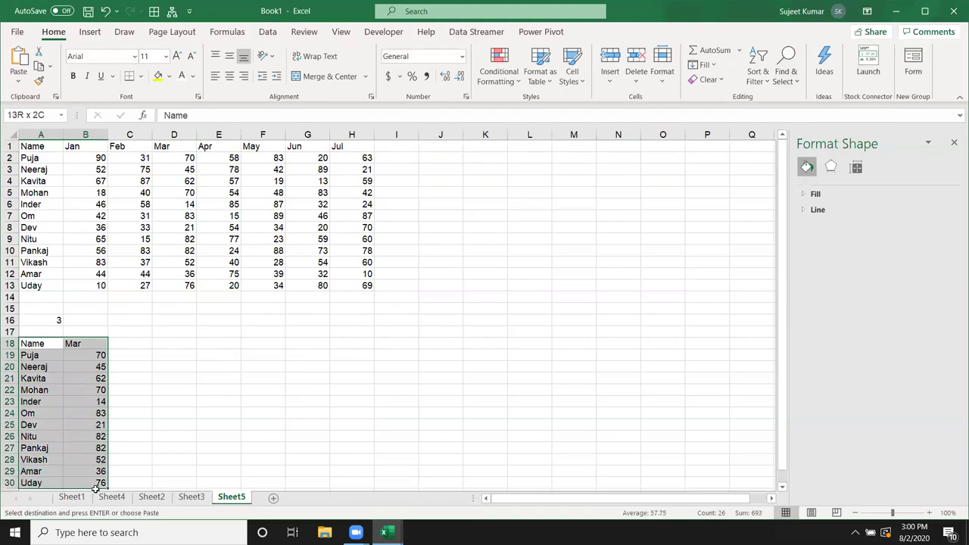
left_click(90, 33)
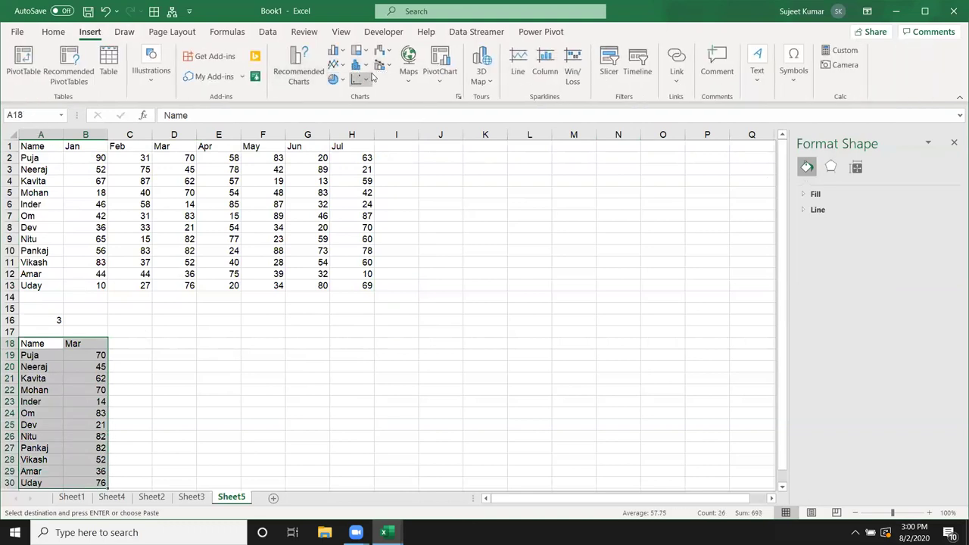
left_click(335, 51)
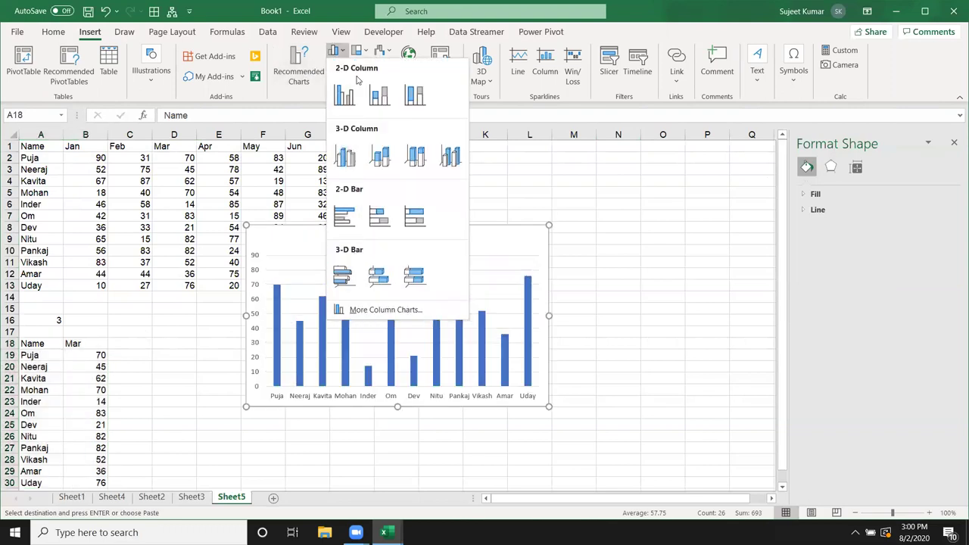
key("Escape")
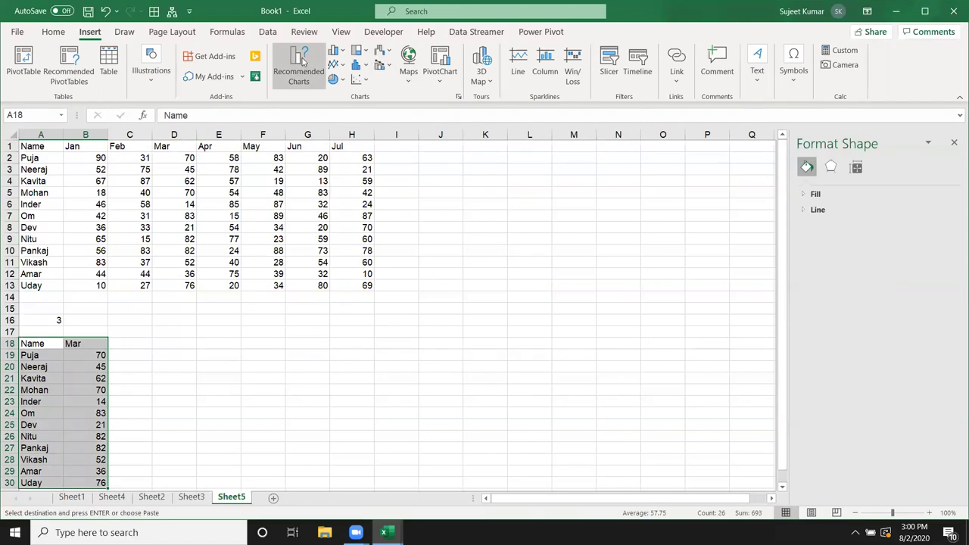
left_click(338, 52)
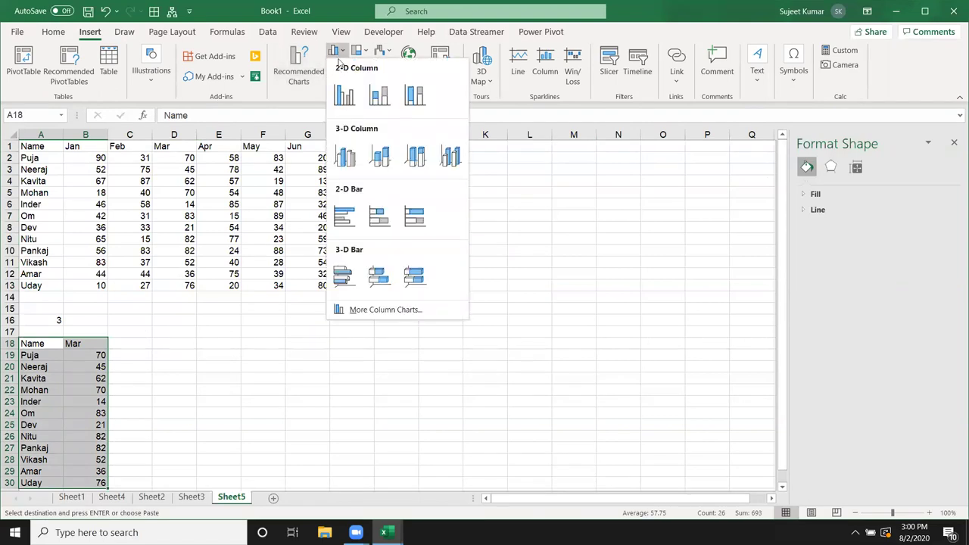
left_click(339, 56)
left_click(333, 79)
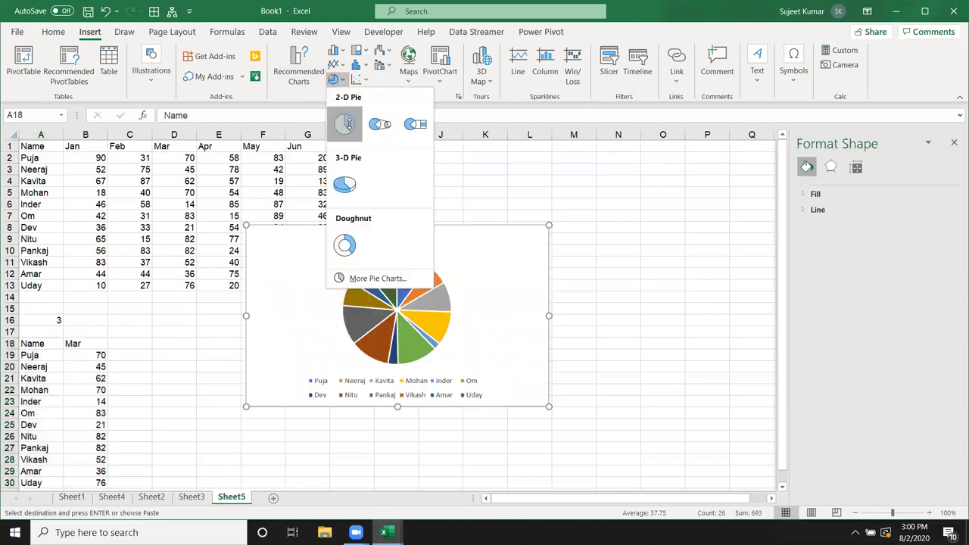
left_click(345, 124)
left_click(532, 32)
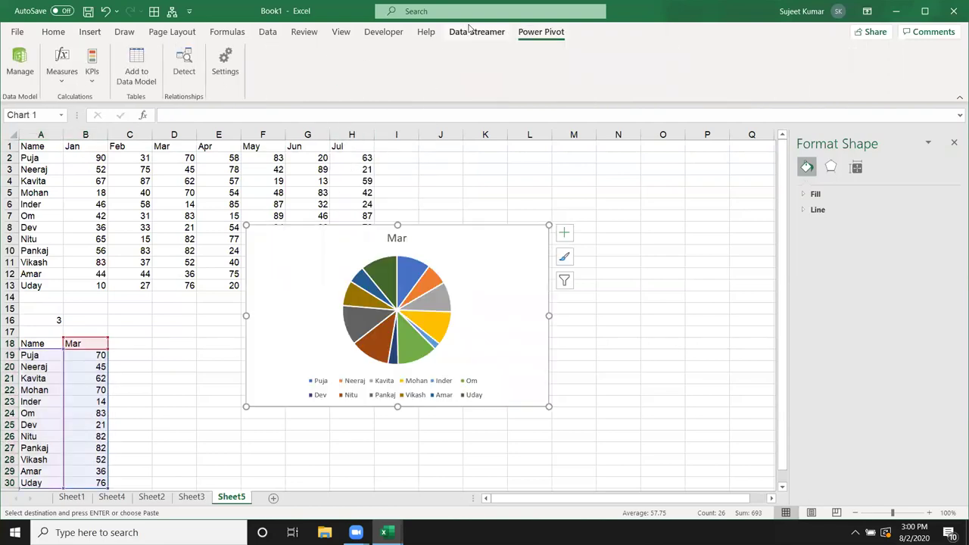
Apply the blue chart style with name and percentage slice labels to the pie chart.
left_click(487, 228)
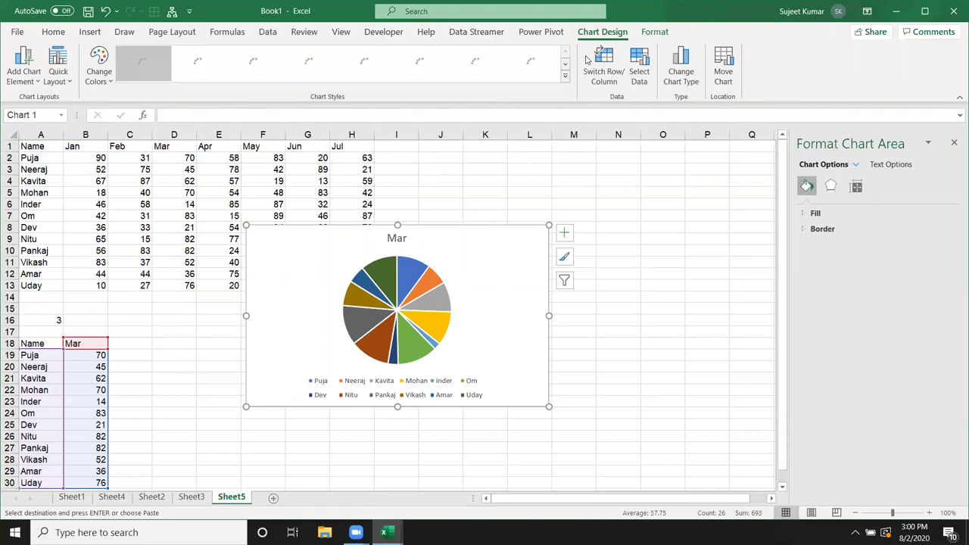
left_click(477, 63)
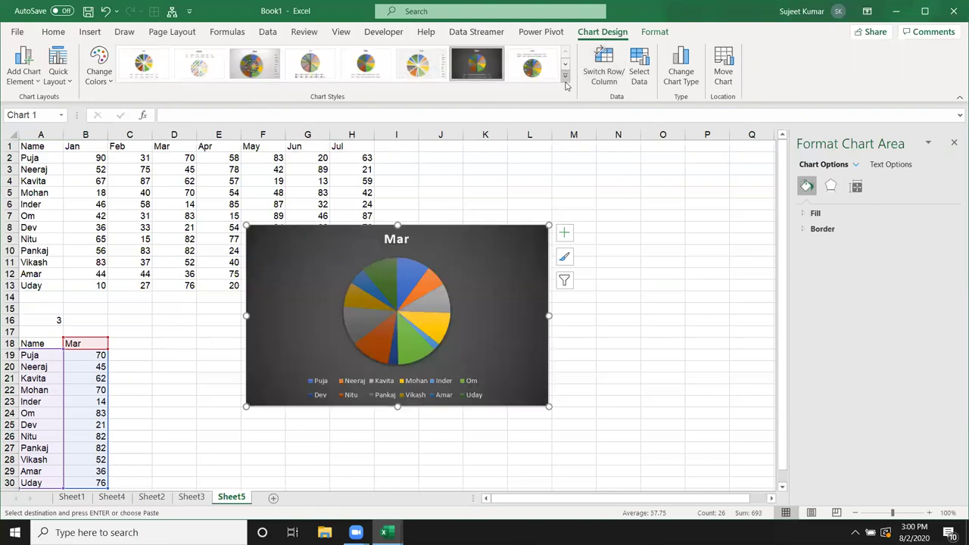
left_click(566, 76)
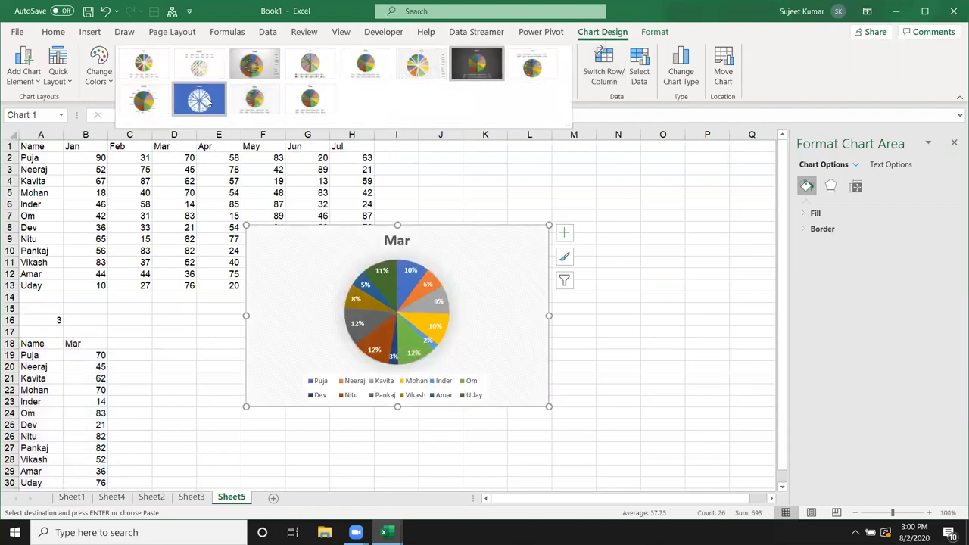
left_click(245, 121)
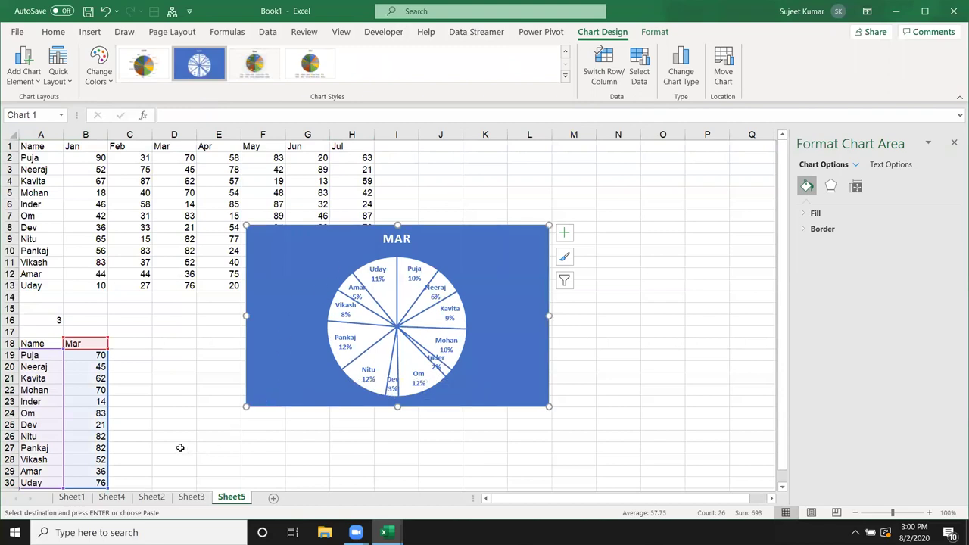
Move the pie chart to the right of the top table.
left_click(180, 448)
left_click(250, 384)
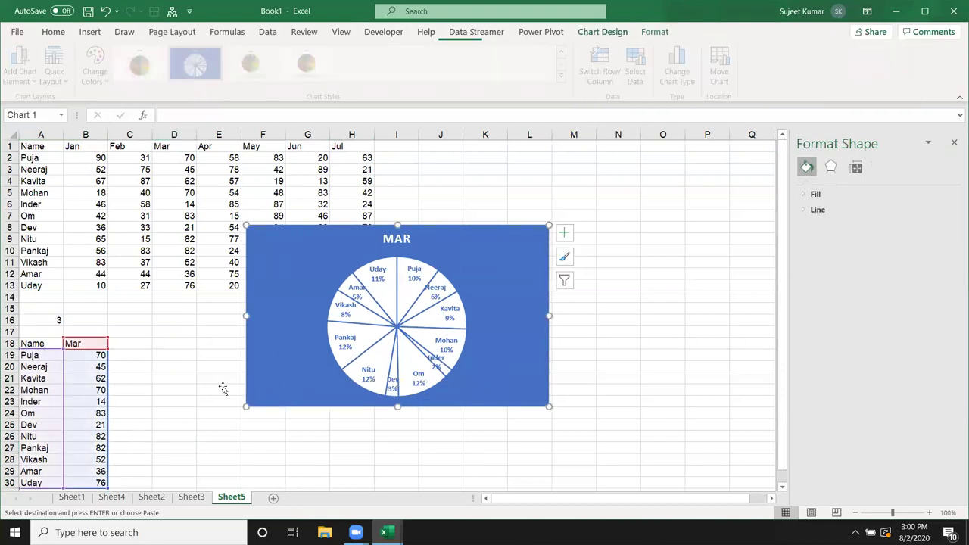
left_click(137, 401)
left_click_drag(253, 299, 413, 233)
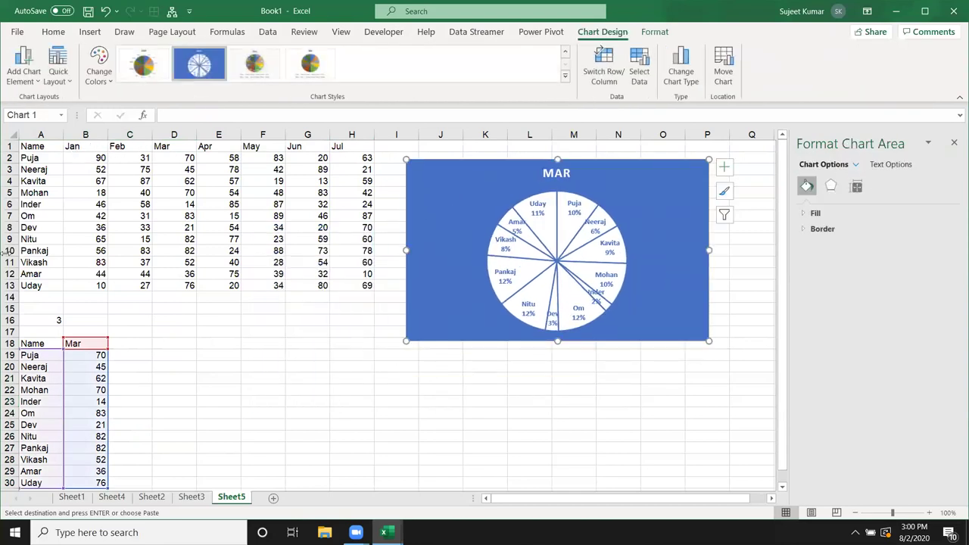
left_click(83, 148)
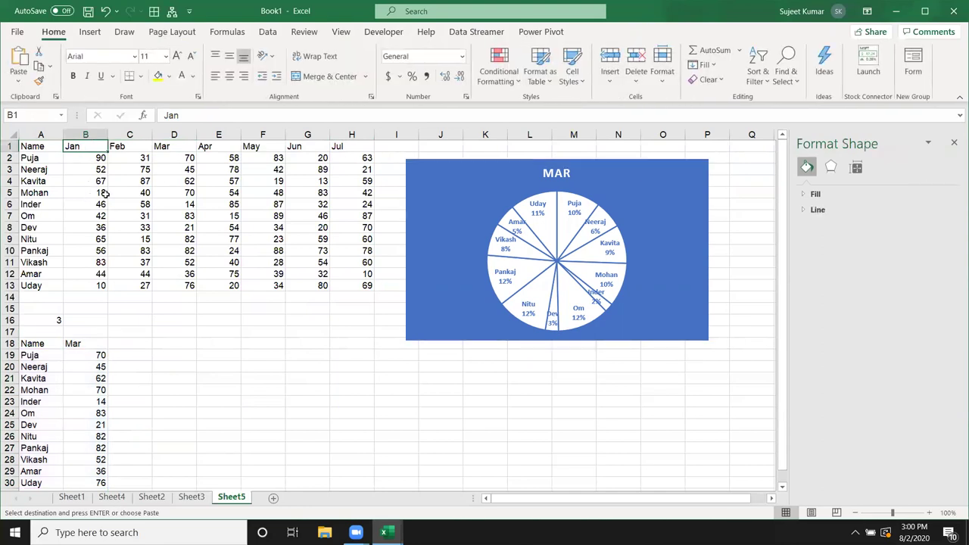
Enter the date 1/1 in A1 as the starting month.
left_click(168, 181)
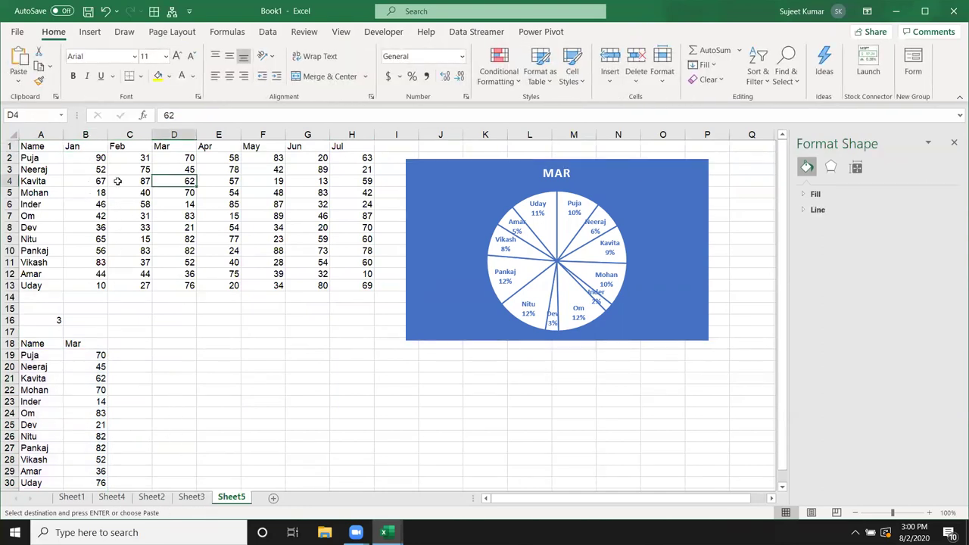
left_click(79, 149)
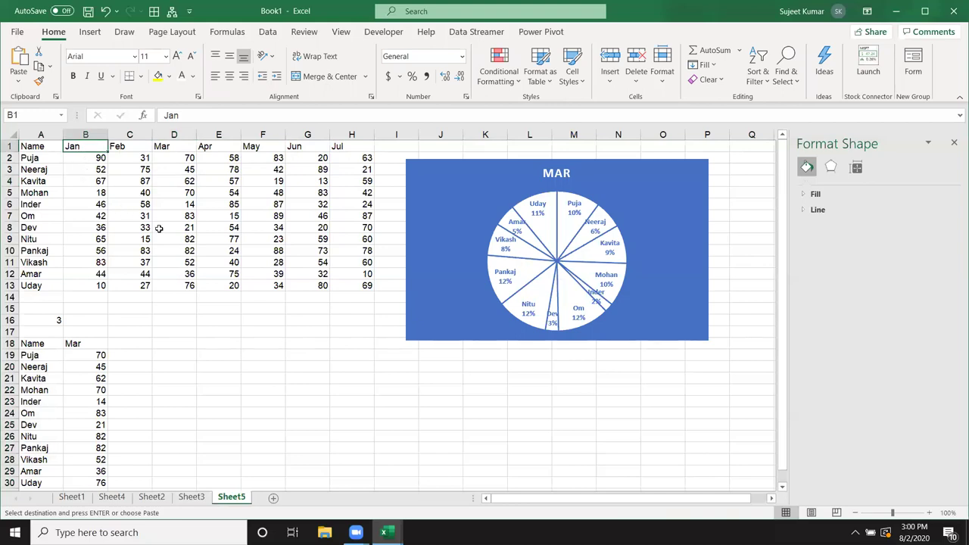
type("=")
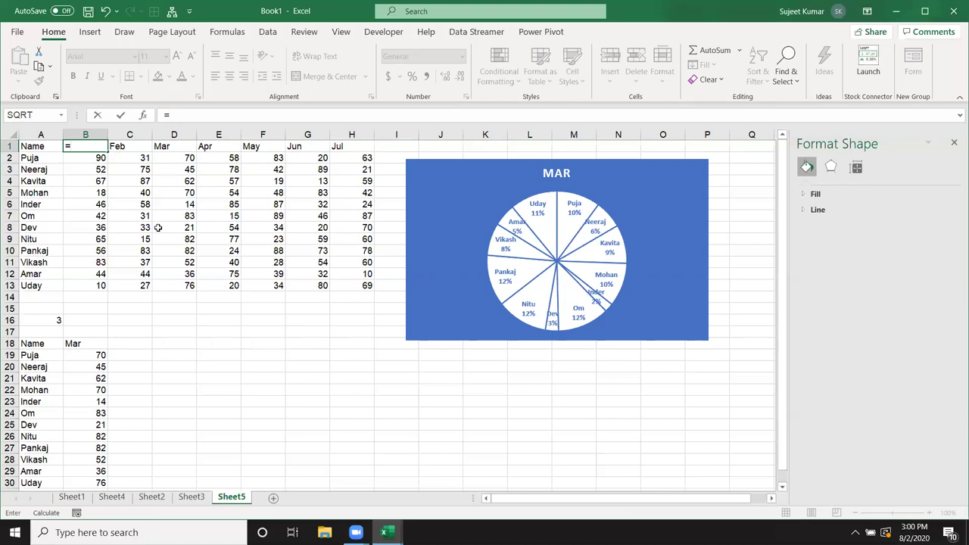
key("Escape")
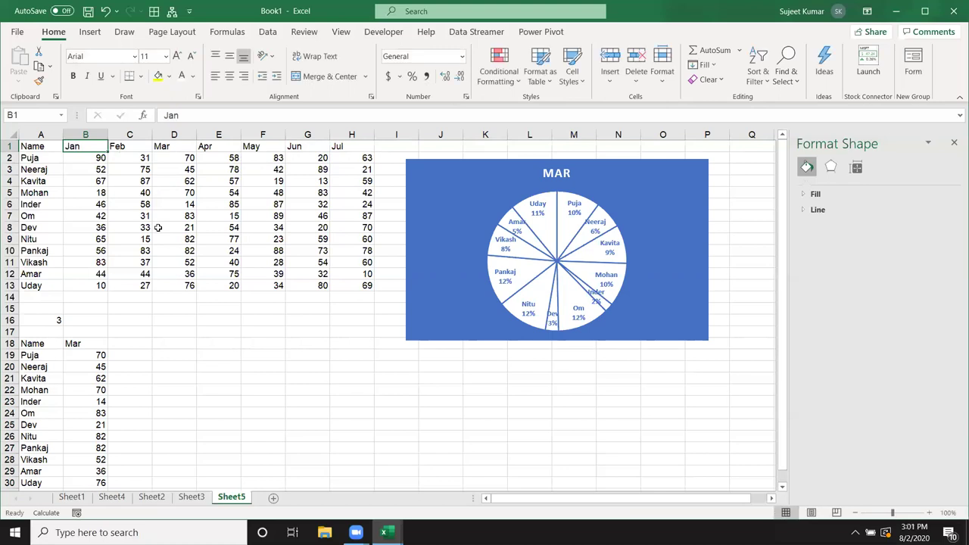
key("Left")
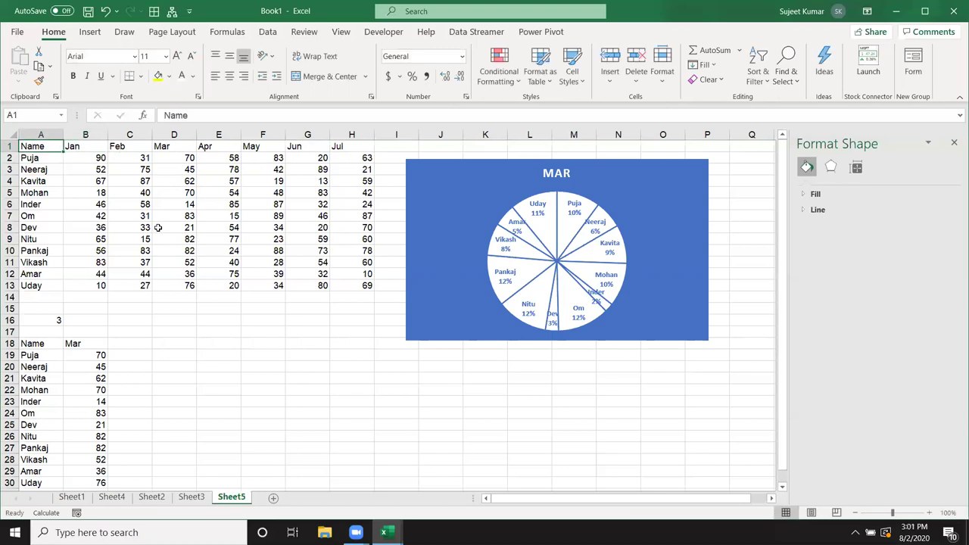
type("1/1")
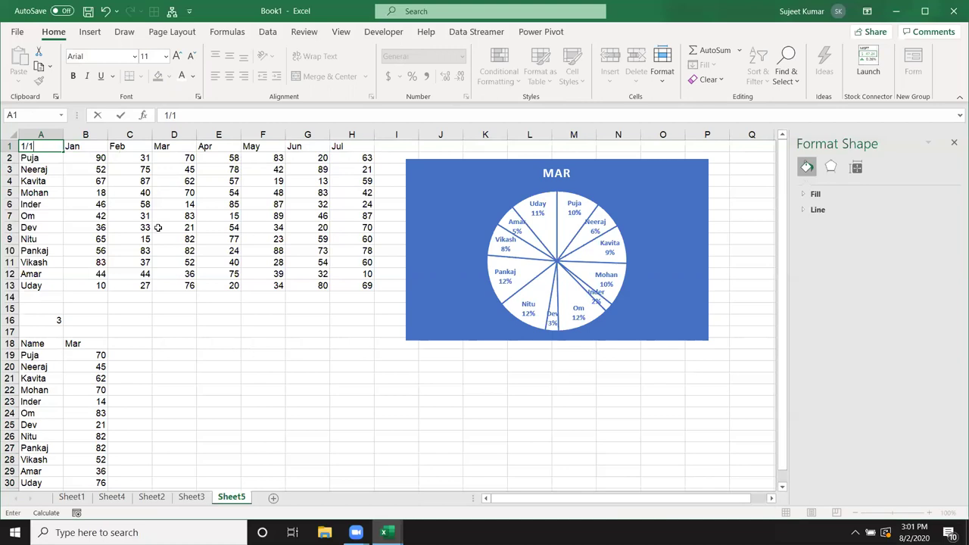
key("Right")
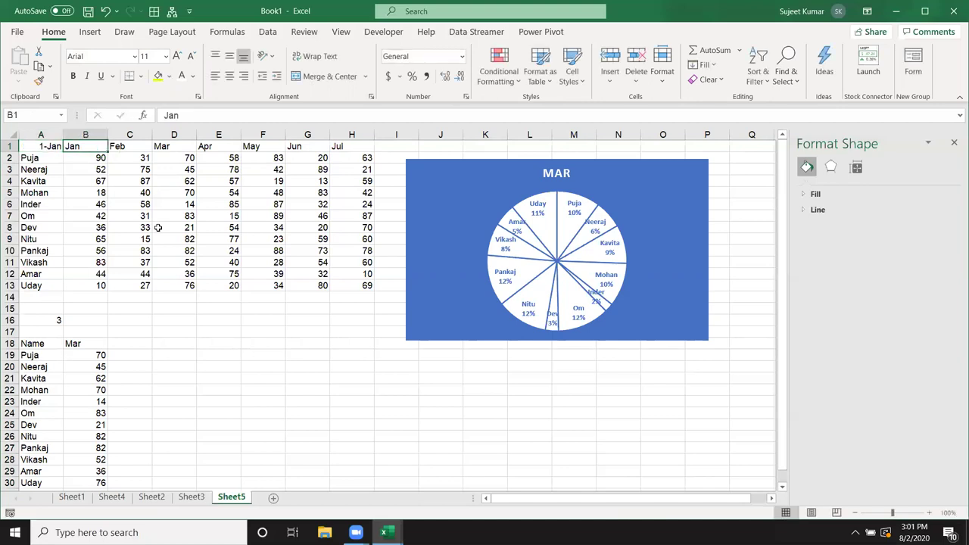
In B1 enter =TEXT(EDATE(A1,COLUMN()-1),"DDD").
type("=")
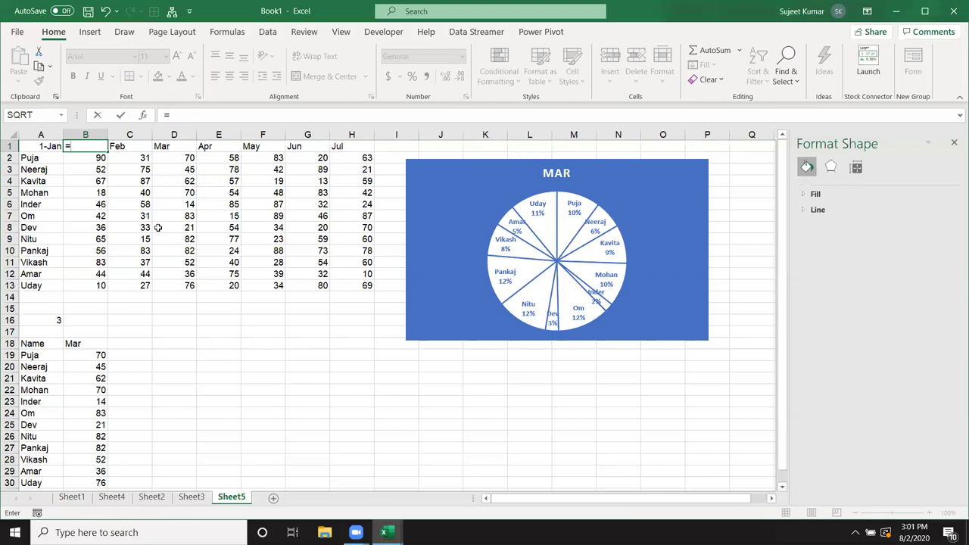
type("te")
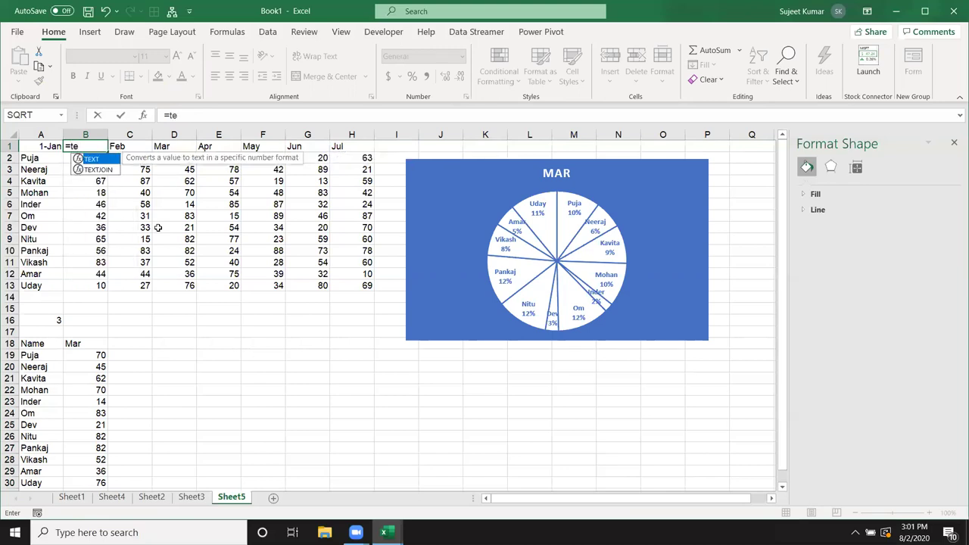
key("Tab")
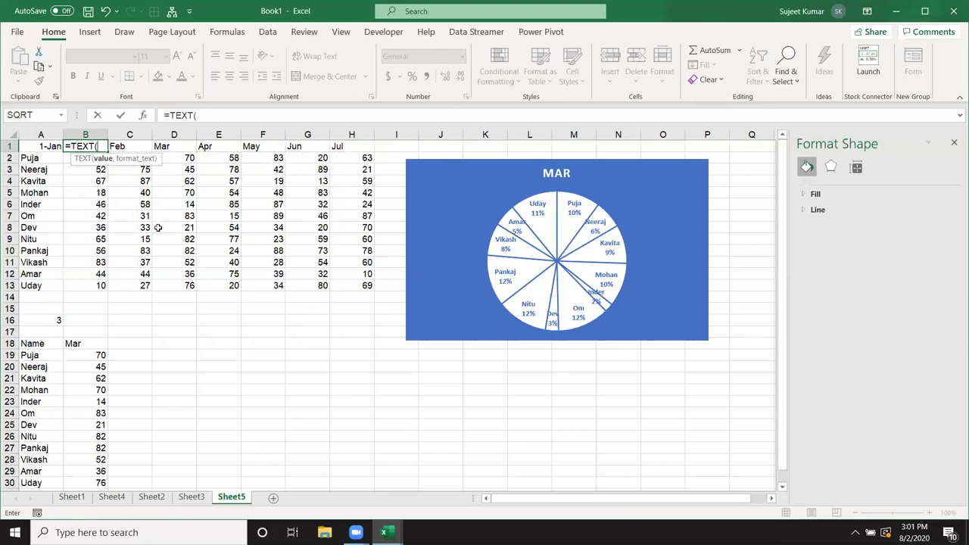
type("e")
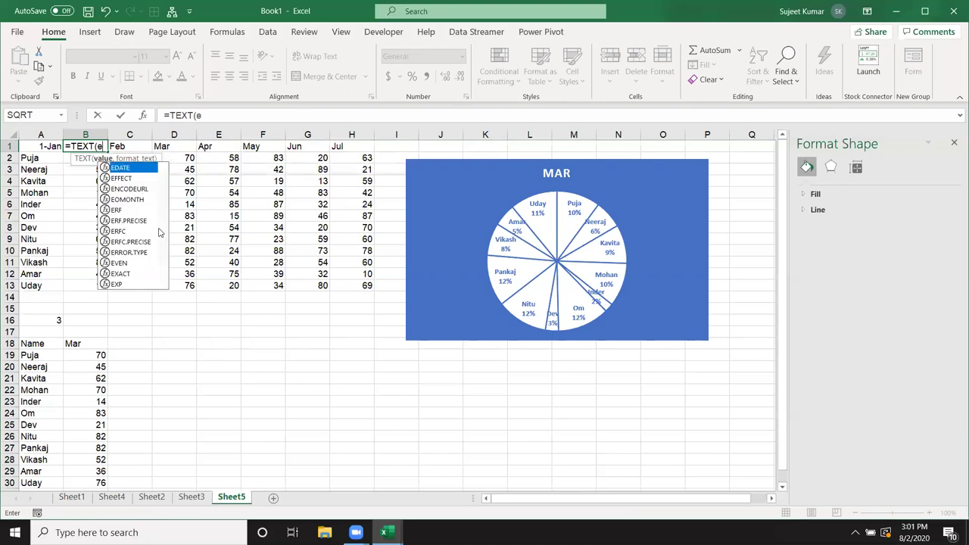
type("d")
key("Tab")
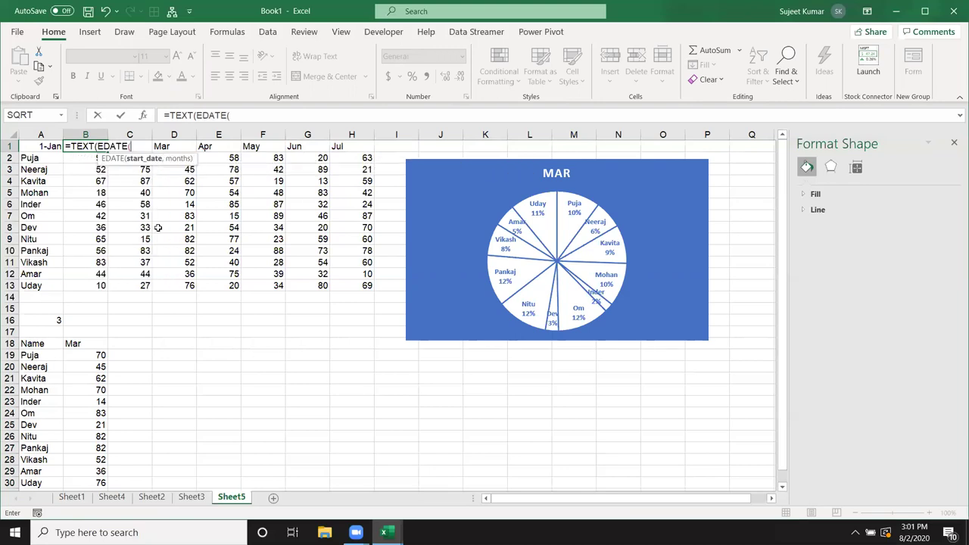
key("Left")
type(",")
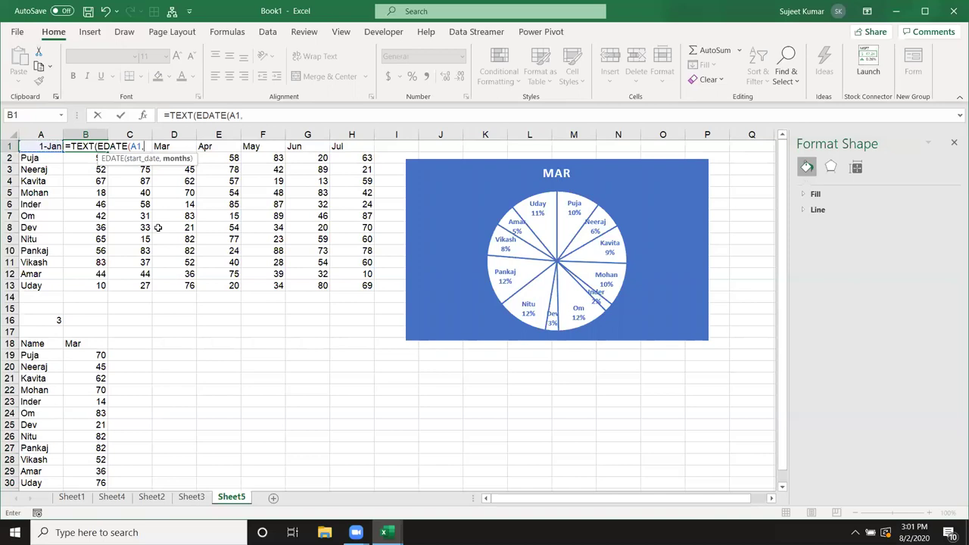
type("col")
key("Tab")
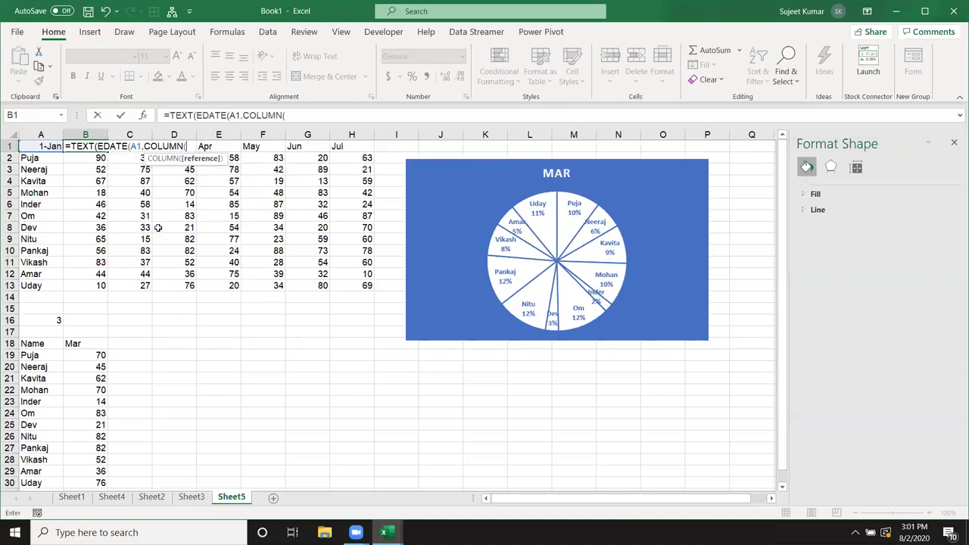
type(")-1),\"DDD\"")
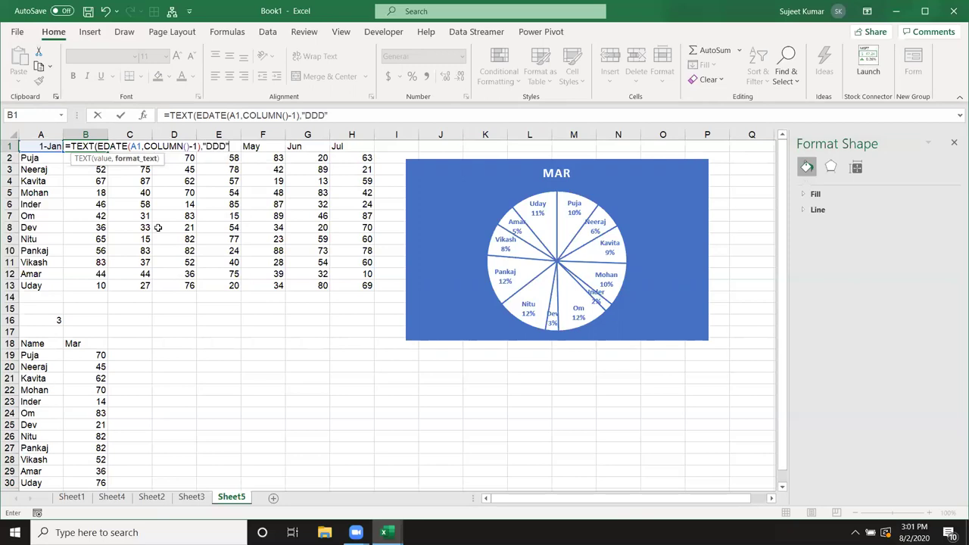
type(")")
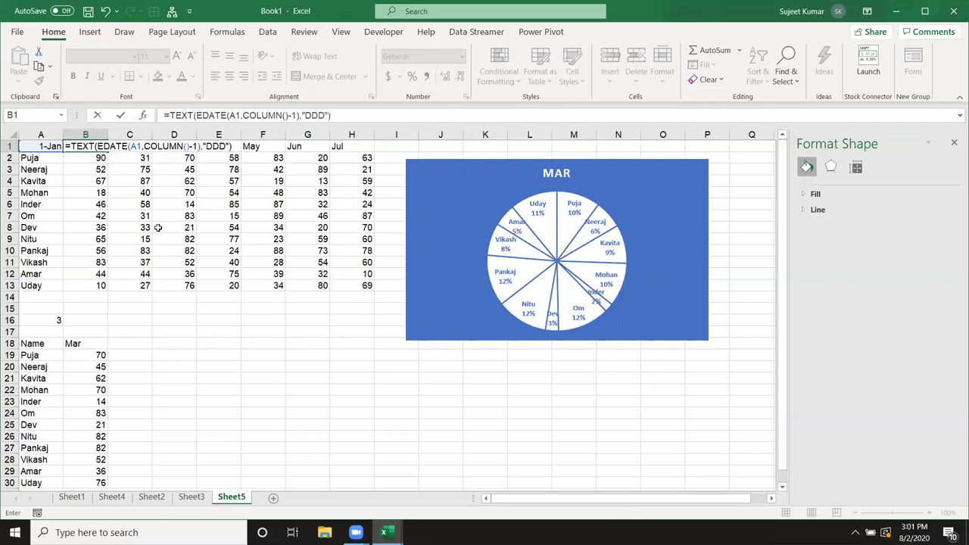
key("Return")
Change B1's format code to "MMM" and fill the formula across to H1.
key("Up")
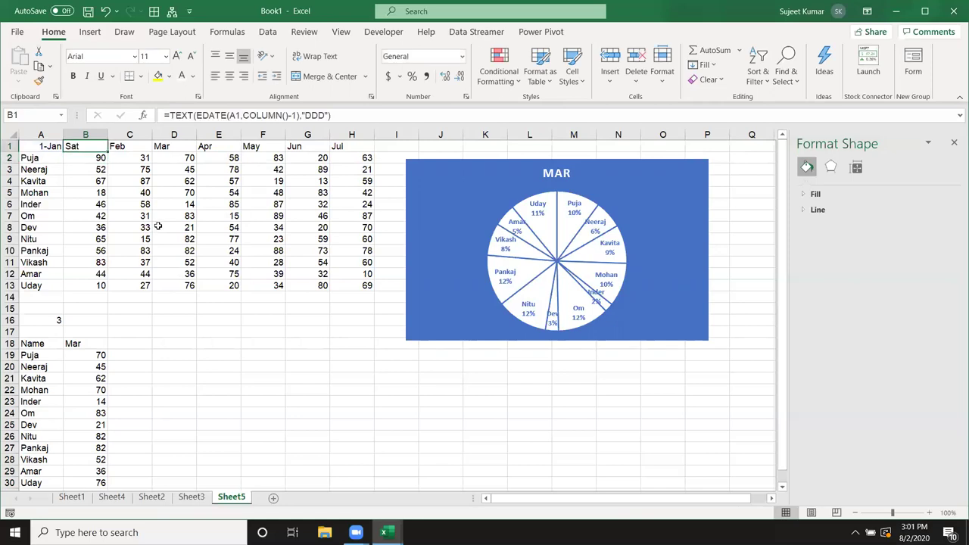
left_click(312, 115)
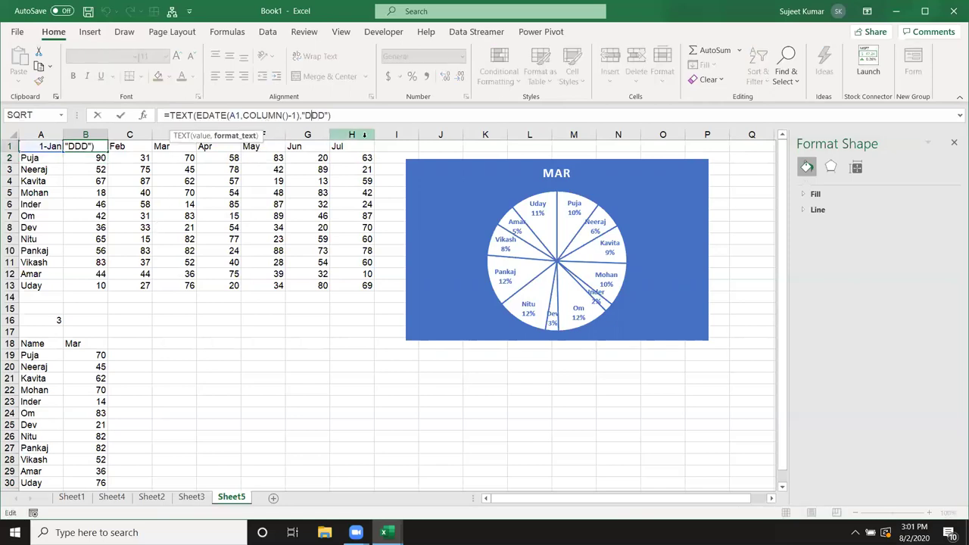
key("Delete")
key("Delete")
key("Delete")
type("MMM")
key("Return")
key("Up")
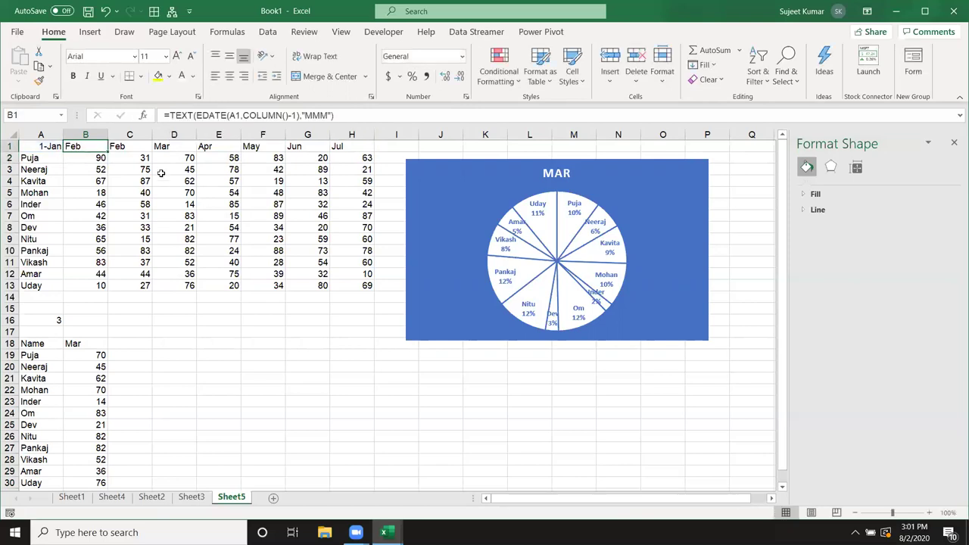
left_click_drag(111, 150, 375, 157)
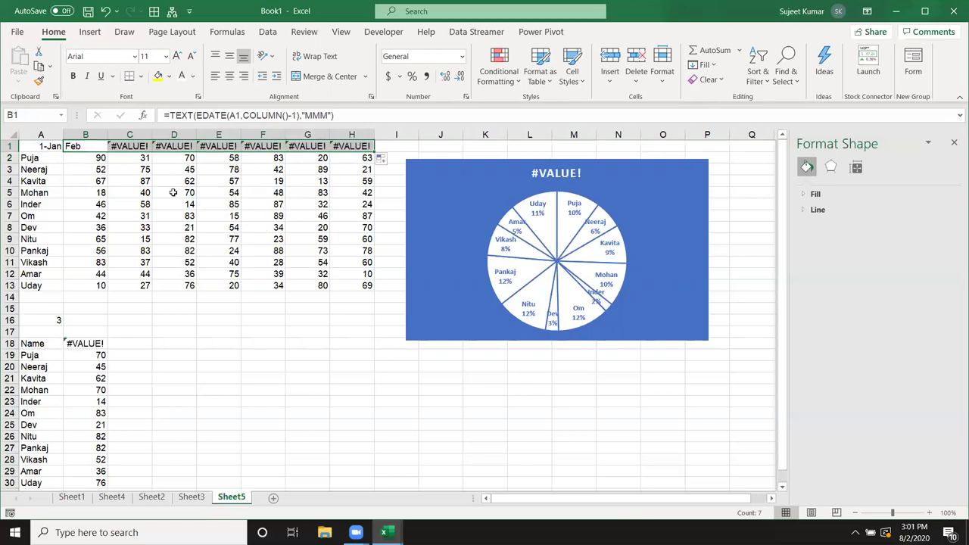
Make the A1 reference absolute ($A$1) in B1 and fill it across to H1.
left_click(128, 142)
left_click(78, 146)
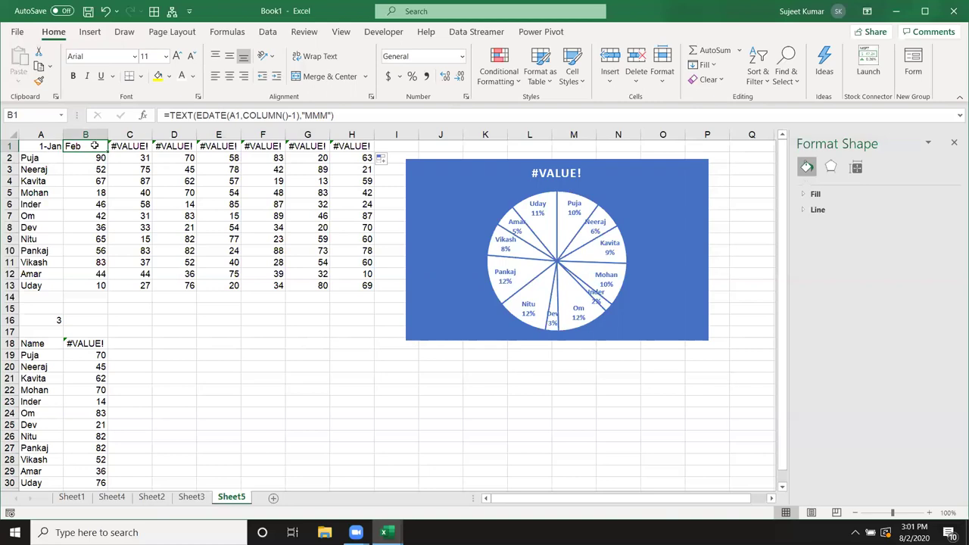
left_click(226, 115)
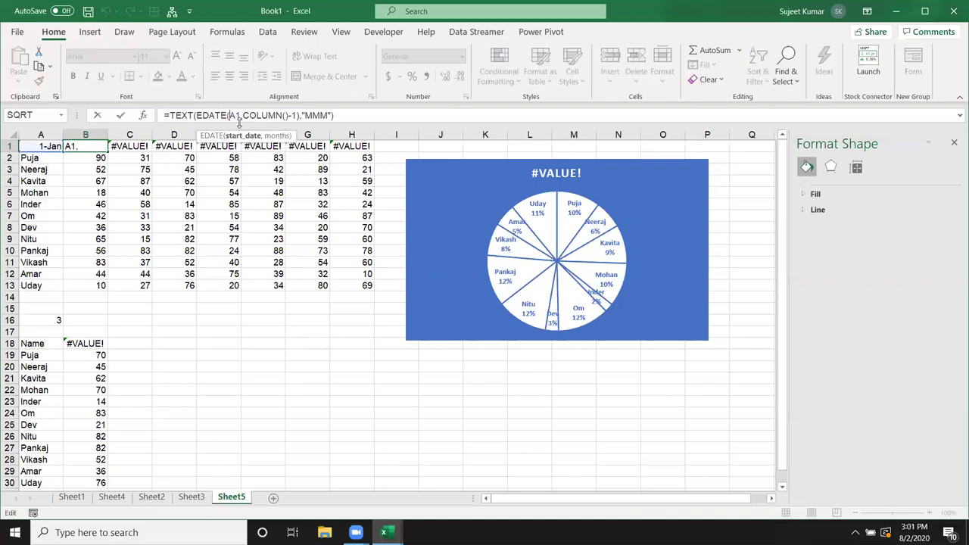
key("F4")
key("ctrl+Return")
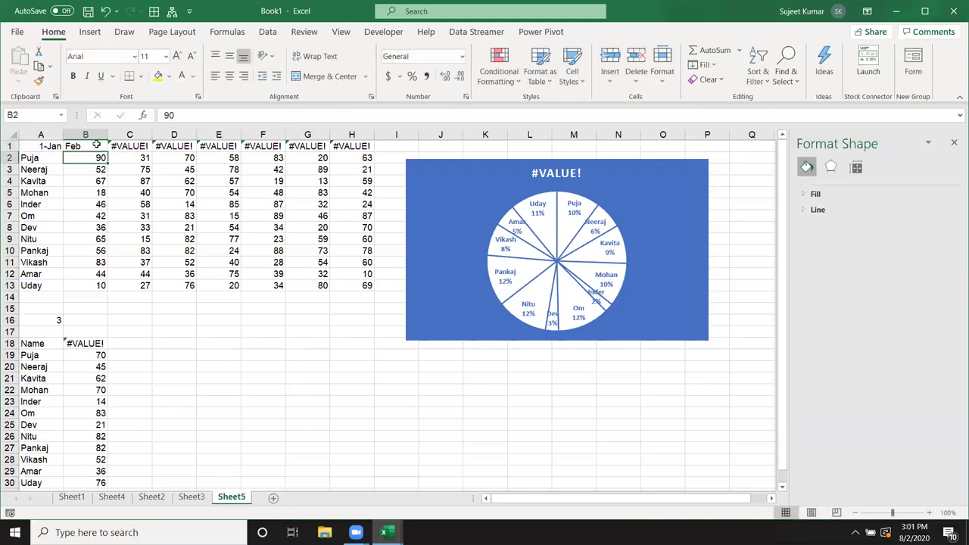
left_click_drag(104, 154, 363, 150)
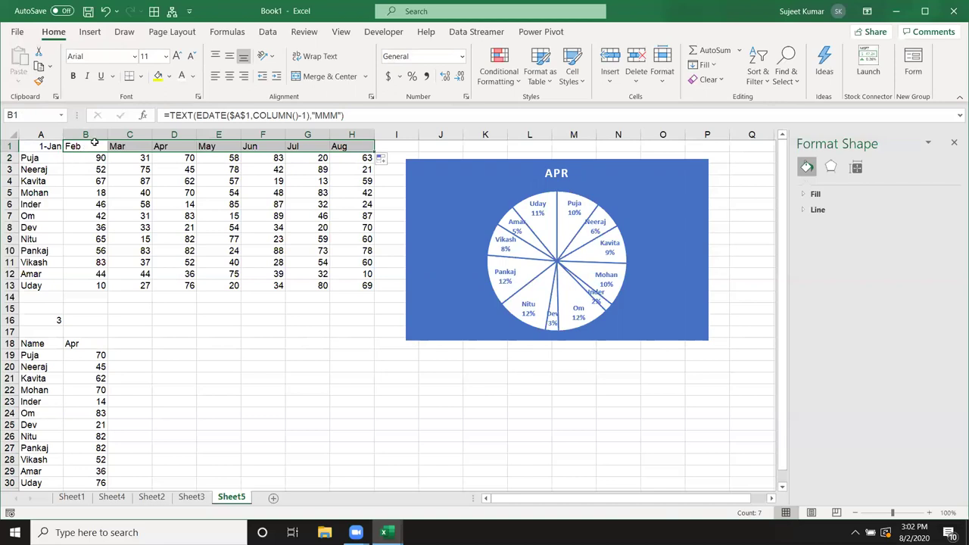
Change the column offset to -2 and refill so B1:H1 read Jan through Jul.
left_click(91, 144)
left_click(304, 115)
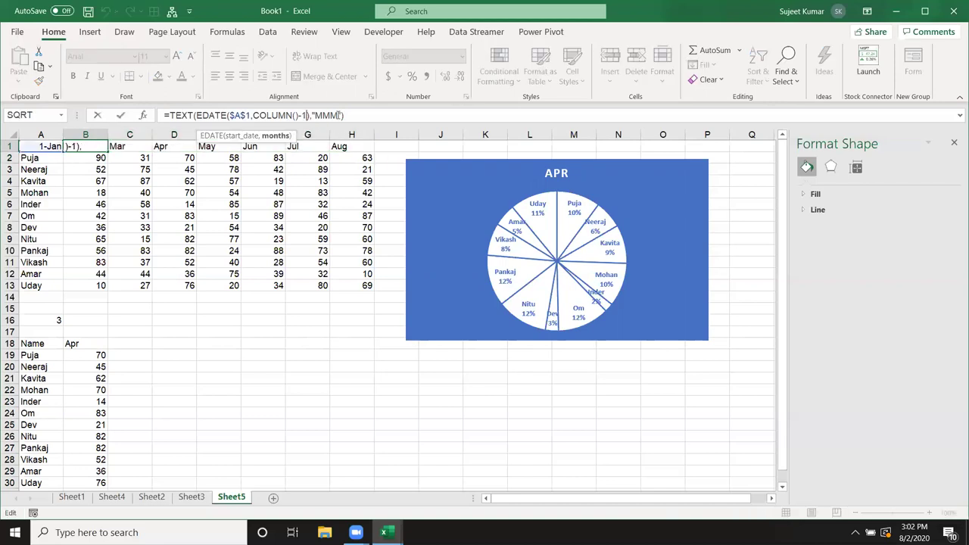
key("Return")
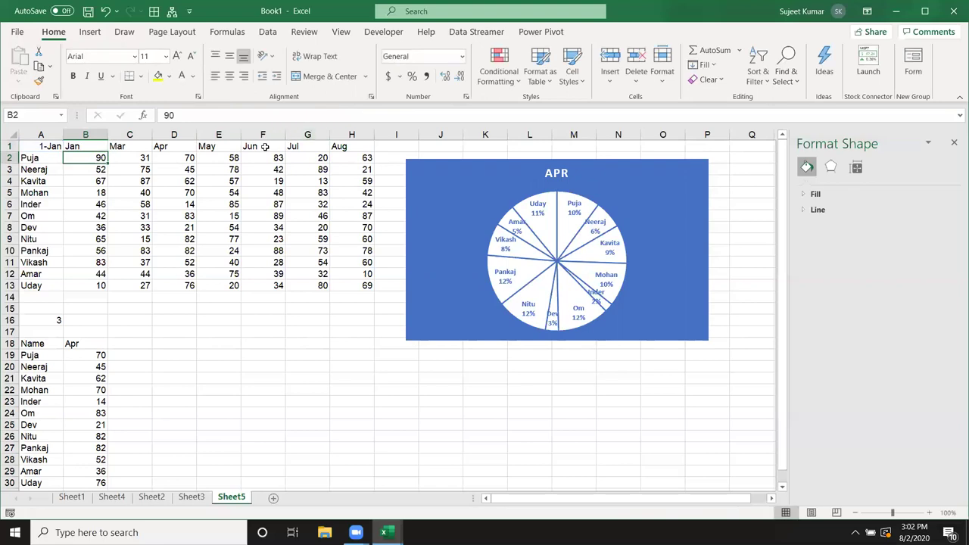
left_click(87, 146)
left_click_drag(108, 152, 353, 148)
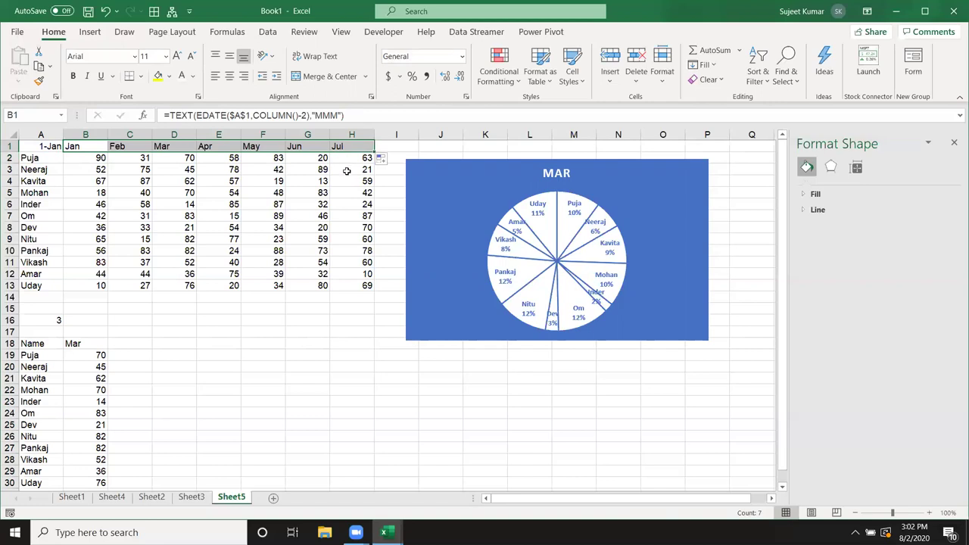
Show the Developer ribbon tab.
right_click(233, 501)
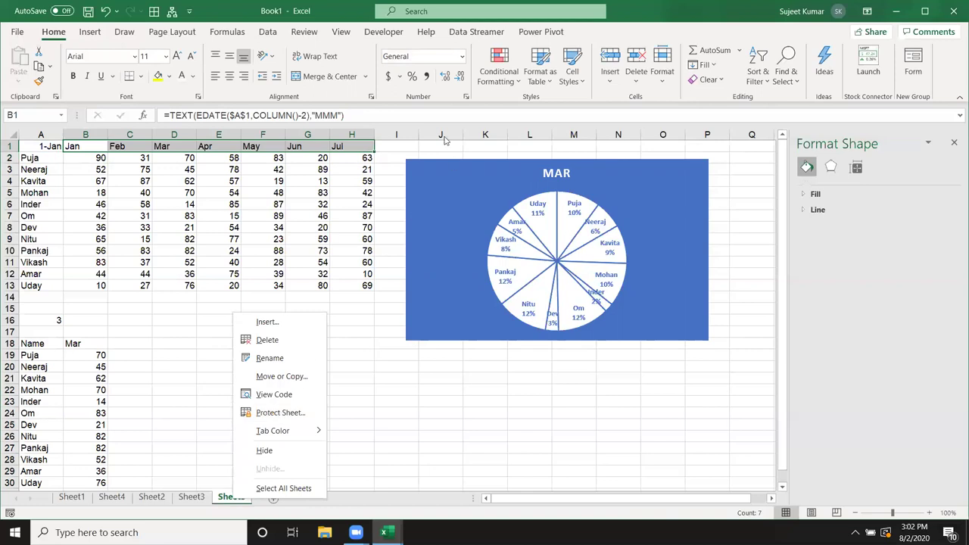
key("Escape")
left_click(384, 32)
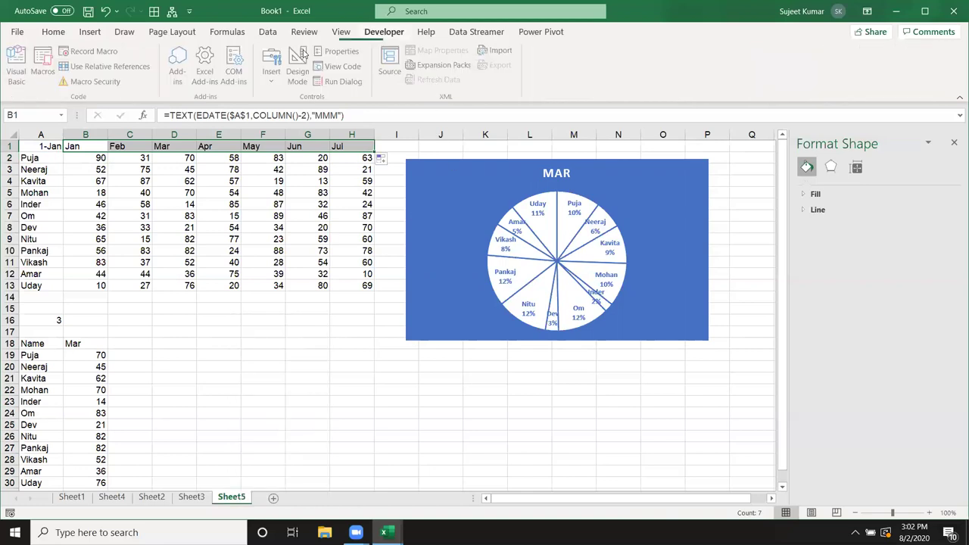
Open the Visual Basic editor and insert a new module under ThisWorkbook.
left_click(16, 70)
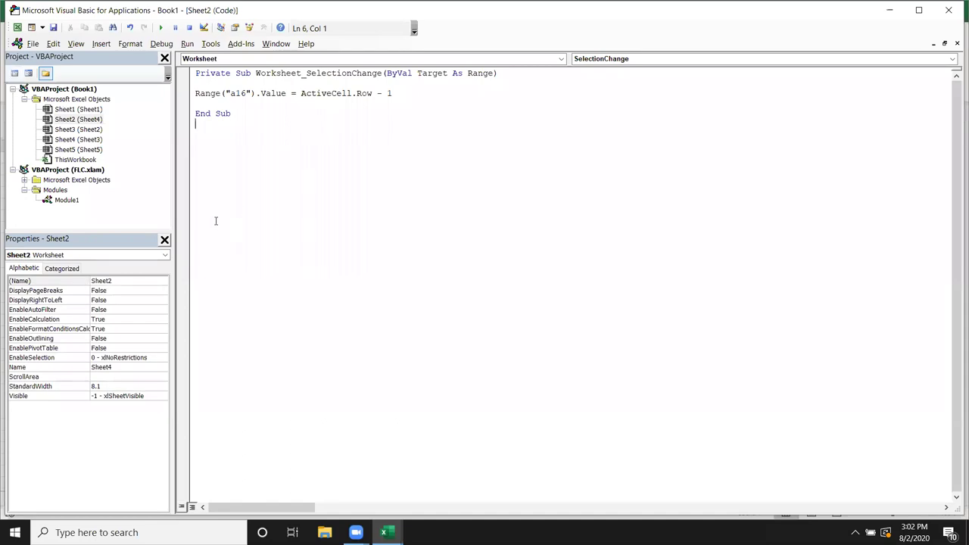
left_click(76, 157)
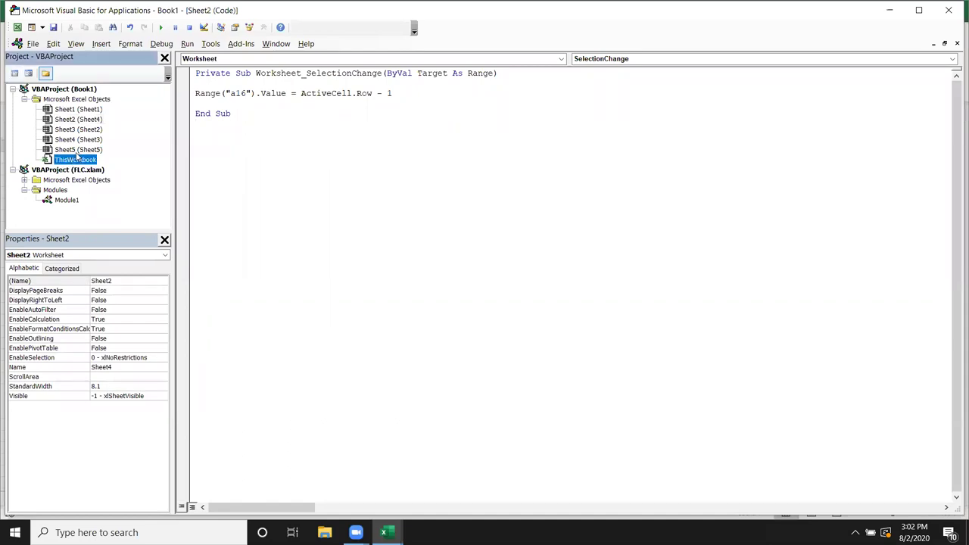
left_click(101, 43)
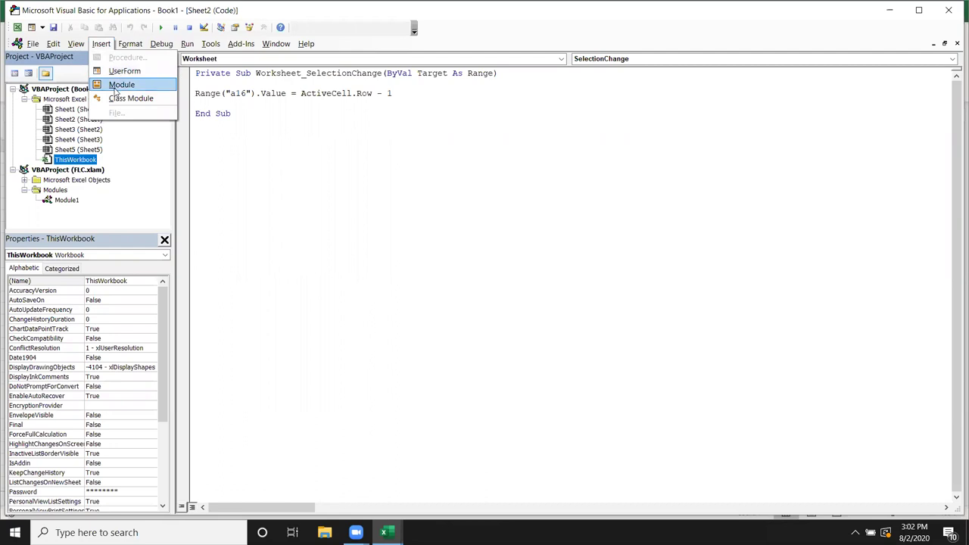
left_click(120, 84)
Write Function hpl(n As Long) with a Range( line begun, then return to Excel.
type("function hpl(")
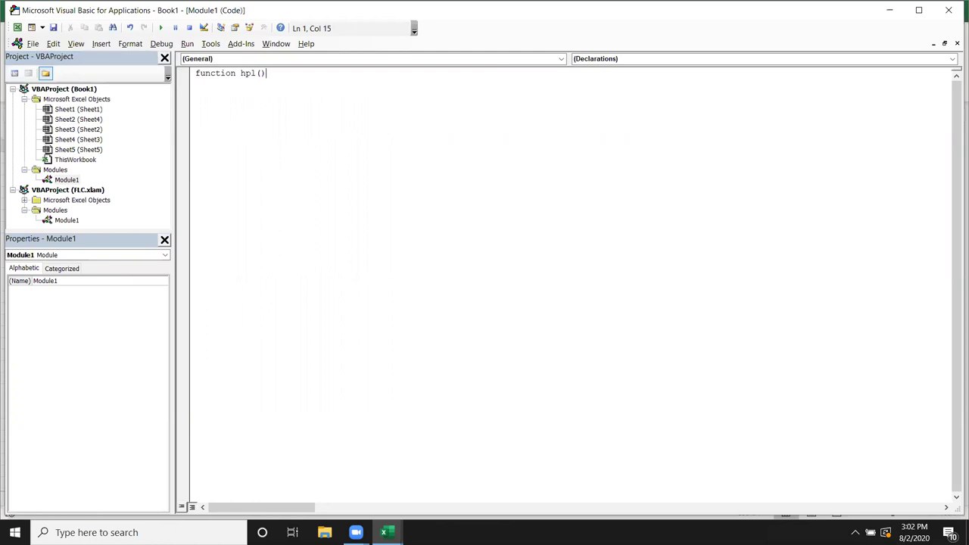
key("BackSpace")
type("as")
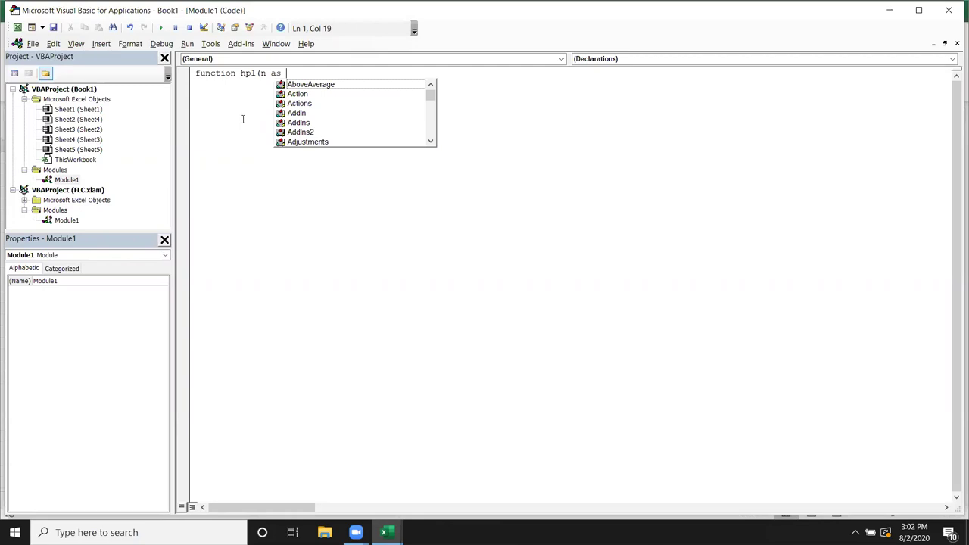
key("BackSpace")
key("BackSpace")
key("BackSpace")
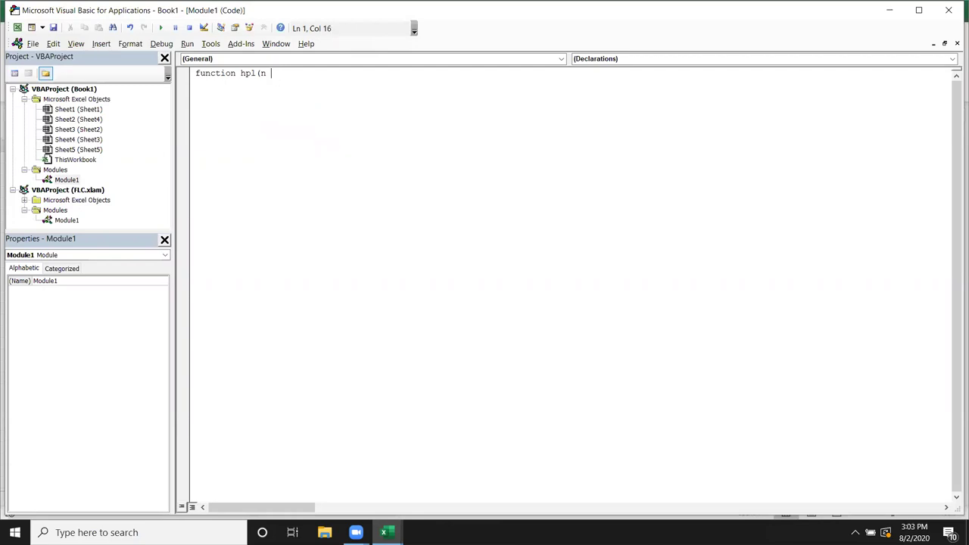
key("BackSpace")
type("n as long")
key("Escape")
type(")")
key("Return")
key("Return")
key("Up")
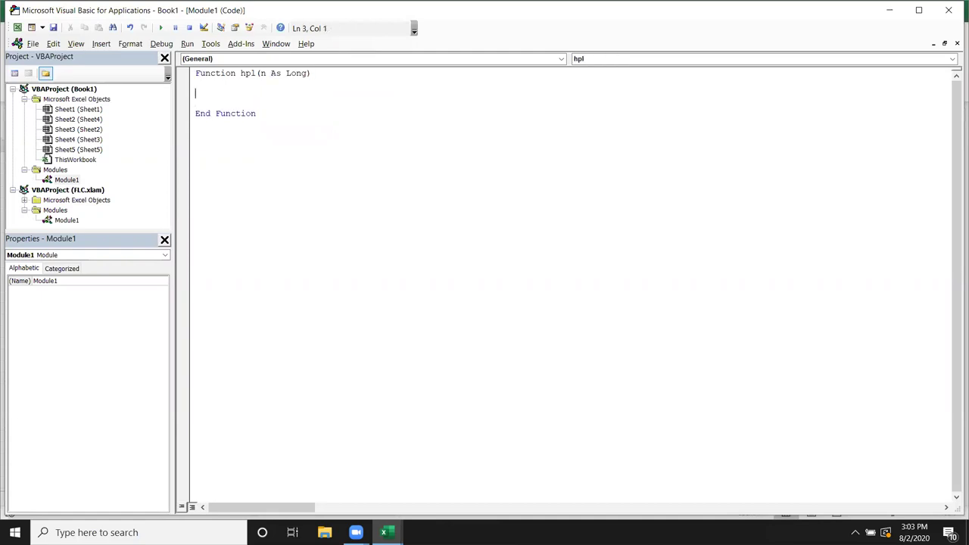
type("range(")
key("alt+F11")
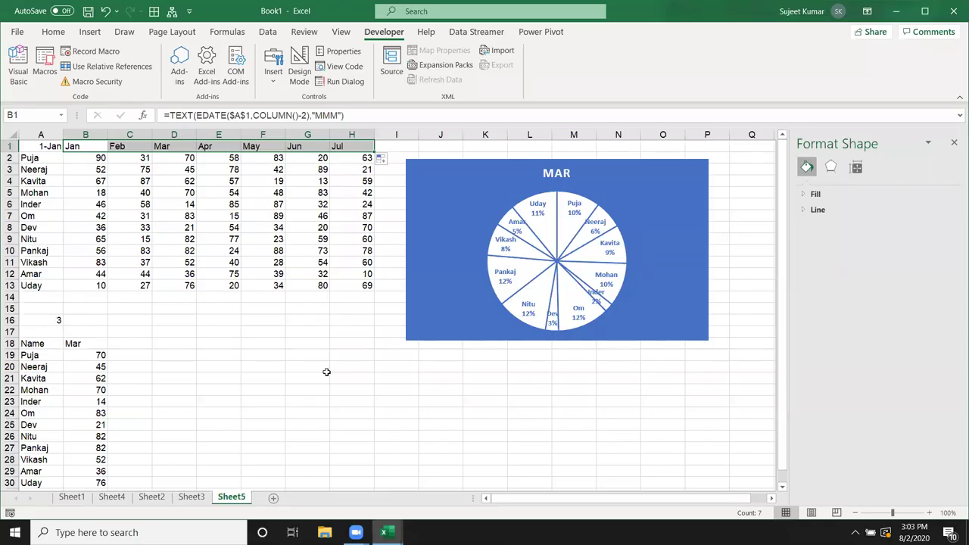
In the VBA code, add the line that writes n into cell A16 ("A16").value=n.
key("alt+F11")
type("\"A")
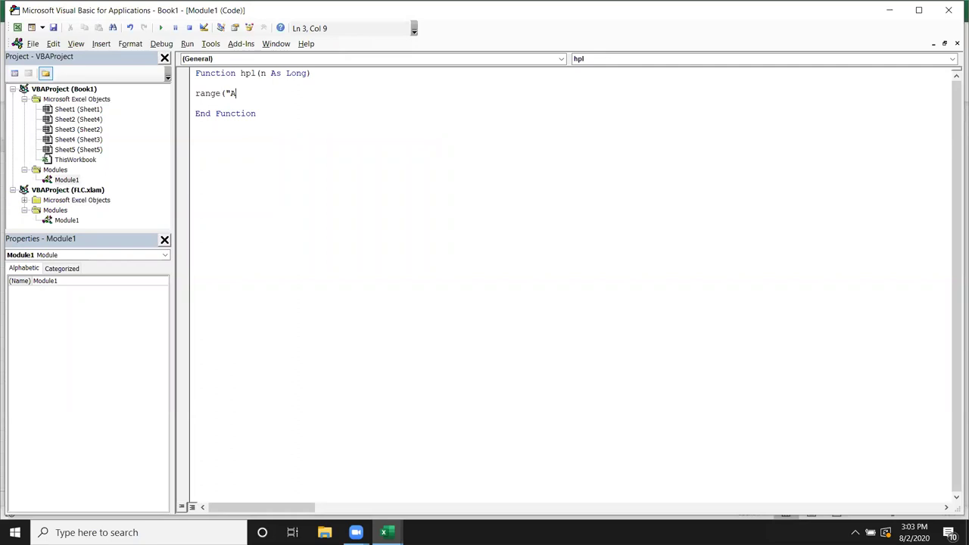
type("16\")")
type(".value")
type("=")
type("n")
key("alt+F11")
Insert hpl(COLUMN()-1) at the start of the B1 formula.
left_click(70, 149)
left_click(166, 115)
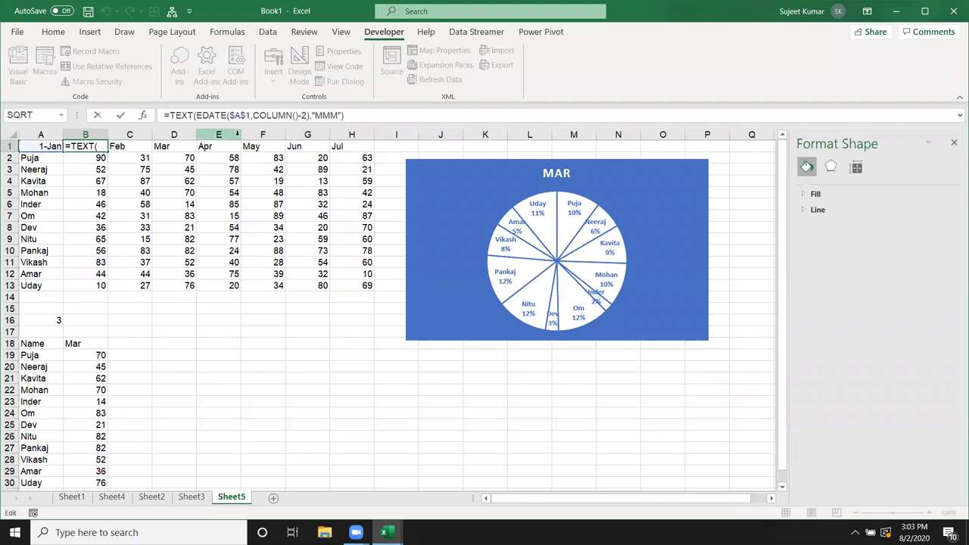
type("hpl")
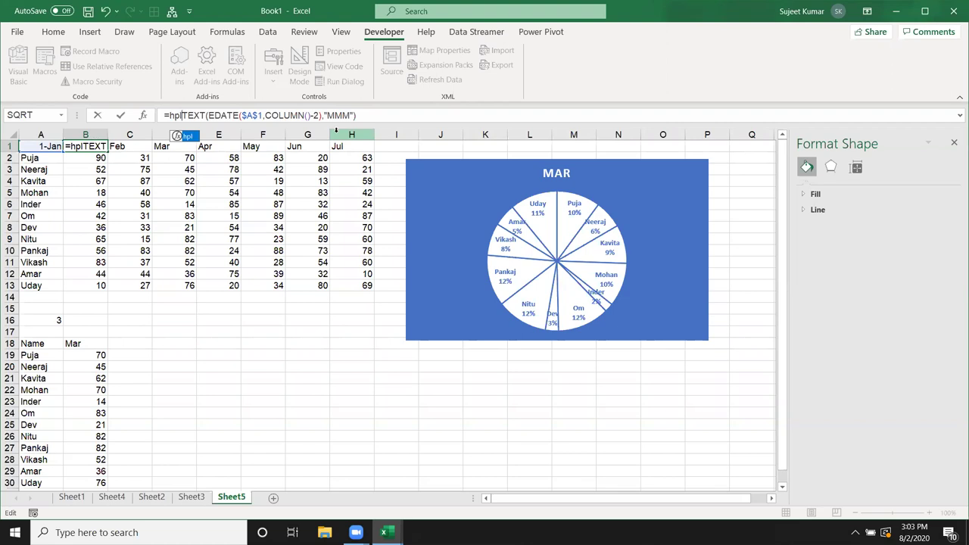
type("(")
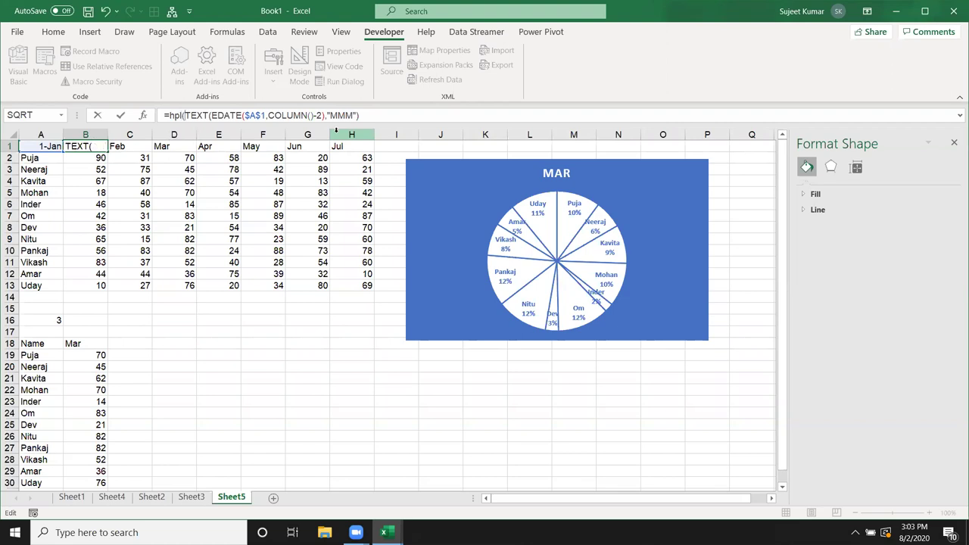
type("col")
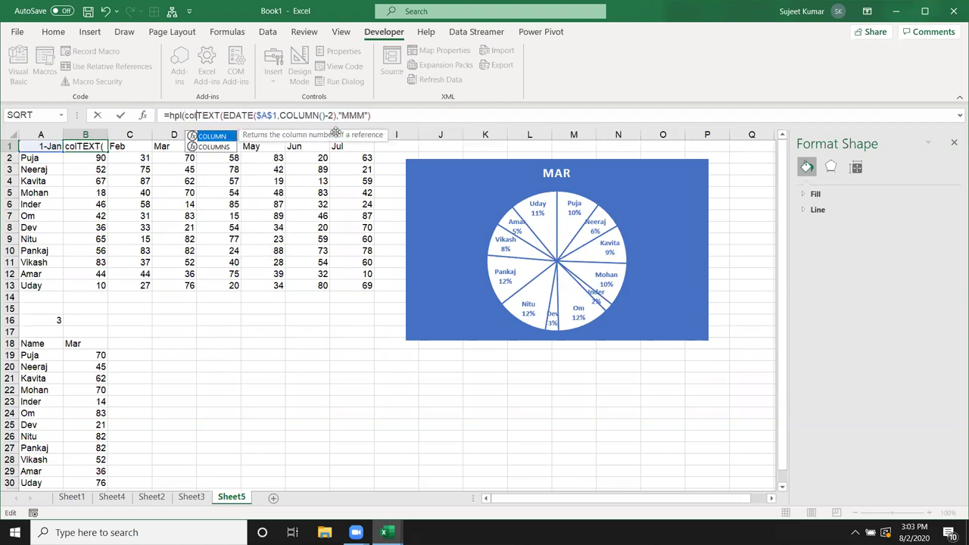
key("Tab")
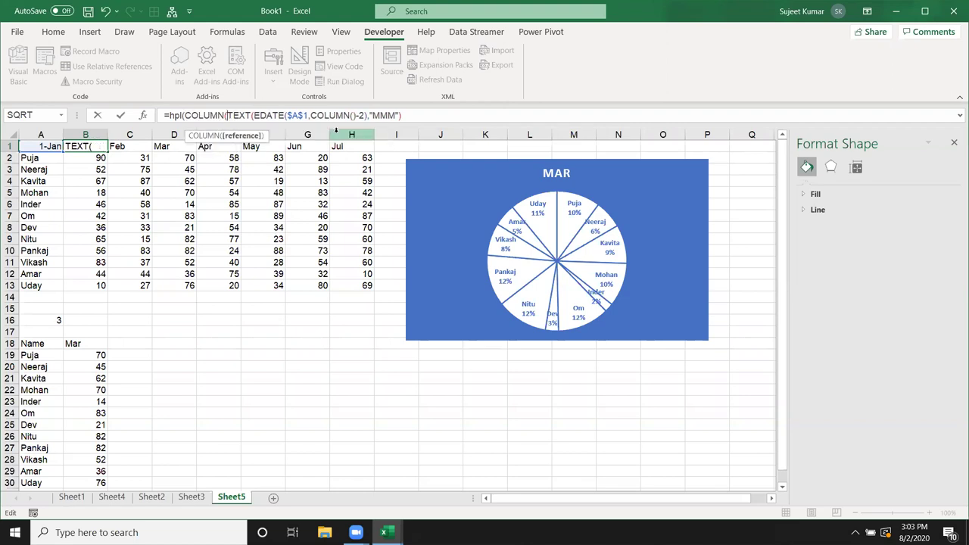
type(")-")
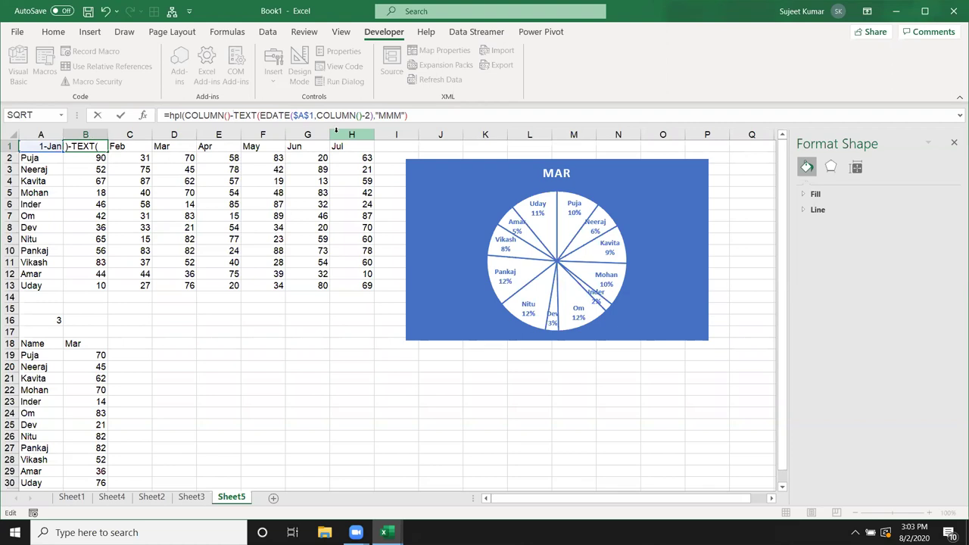
type("2")
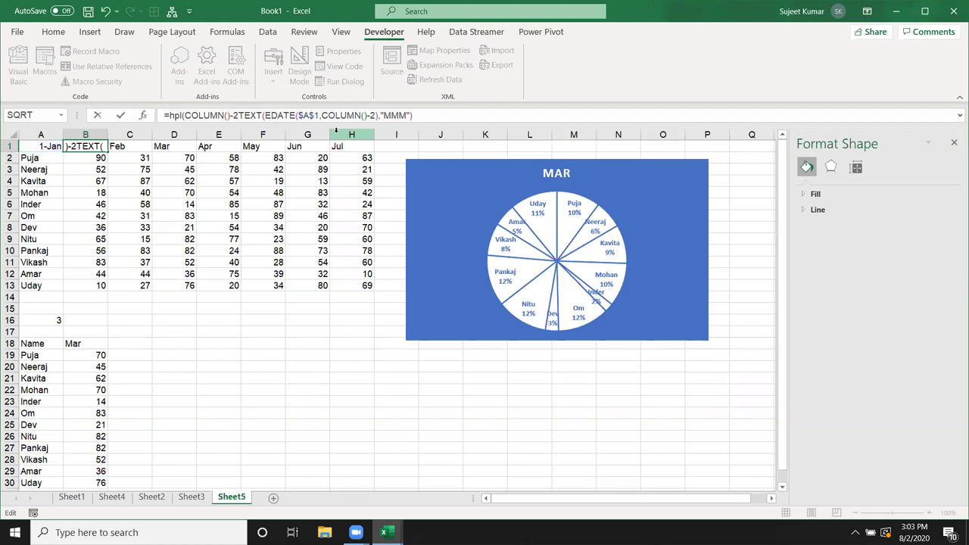
key("BackSpace")
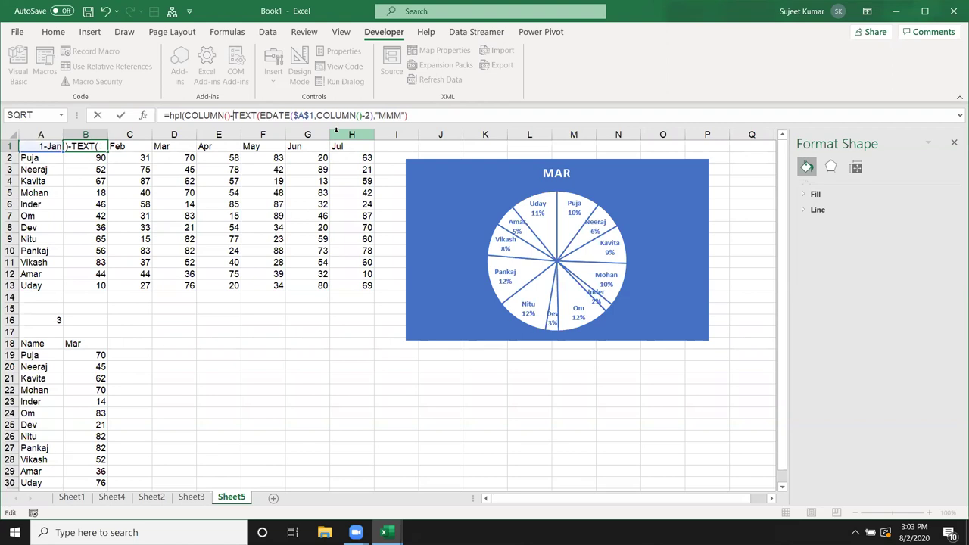
type("1")
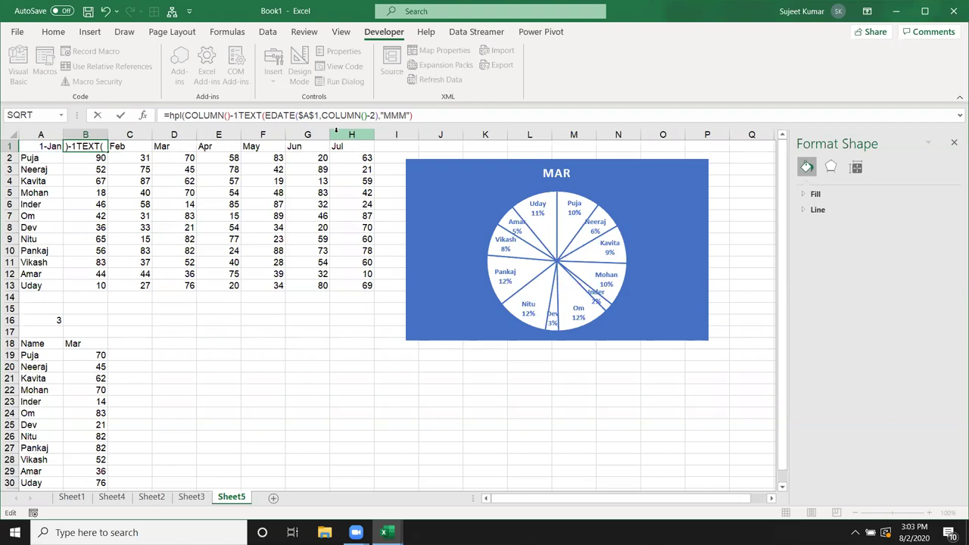
type(",")
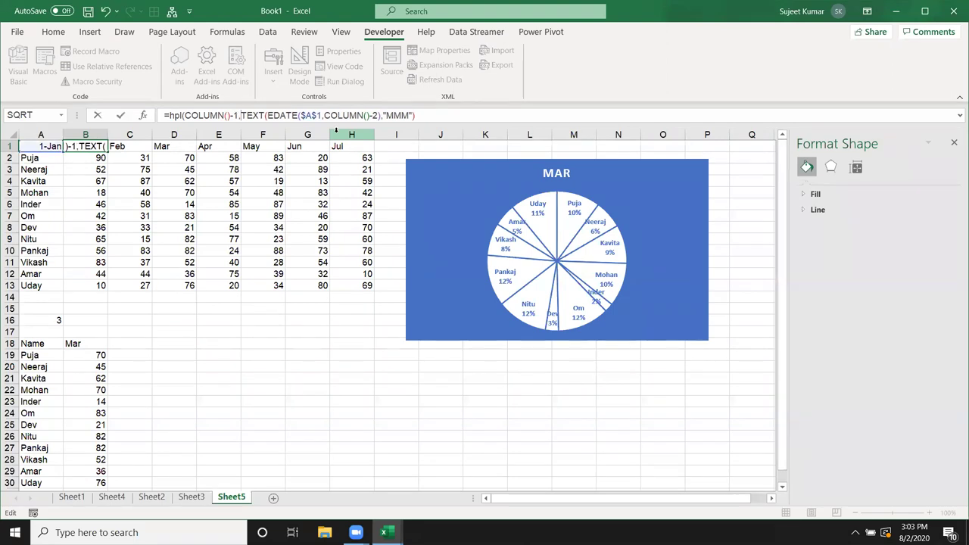
key("BackSpace")
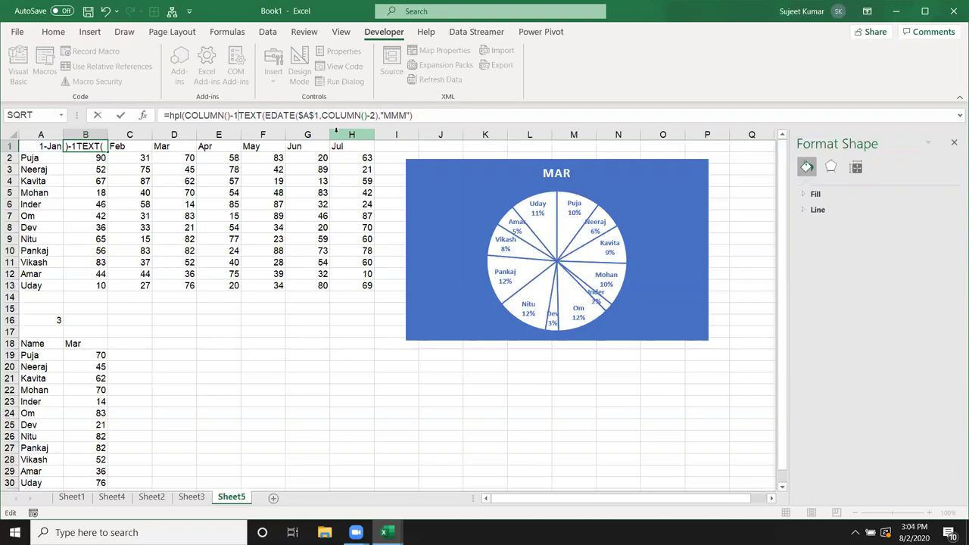
type(")")
Delete the TEXT month part and wrap hpl(COLUMN()-1) in HYPERLINK, accepting Excel's correction.
key("shift+Right")
key("shift+Right")
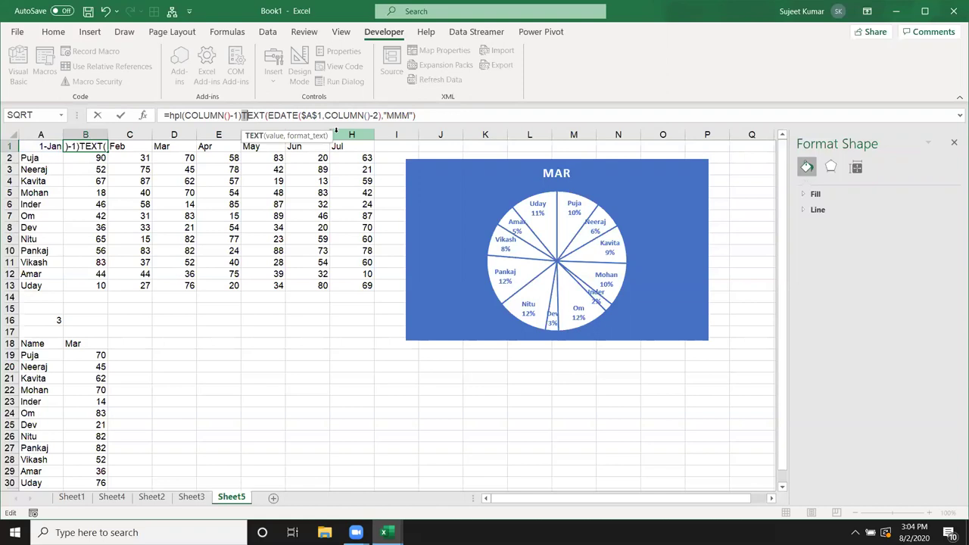
key("shift+Right")
key("shift+Right")
key("shift+Right")
key("shift+Right")
key("shift+Right")
key("shift+Right")
key("shift+Right")
key("shift+Right")
key("shift+Right")
key("shift+Right")
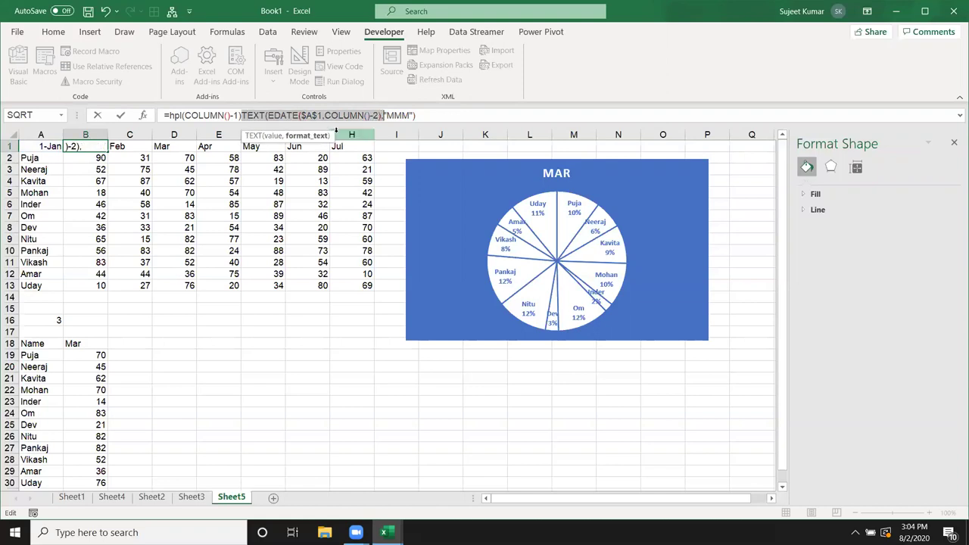
key("shift+Right")
key("shift+Right")
key("shift+Right")
key("shift+Right")
key("ctrl+c")
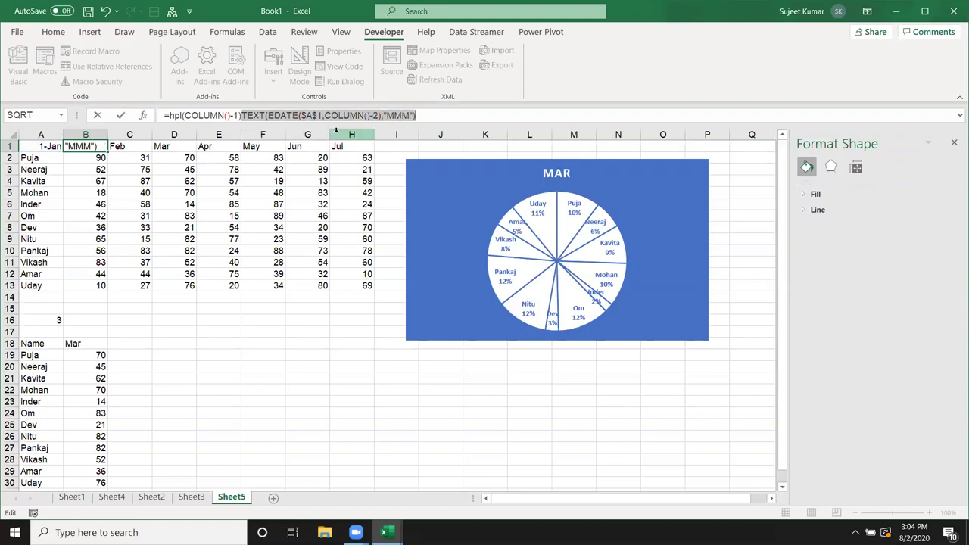
key("Delete")
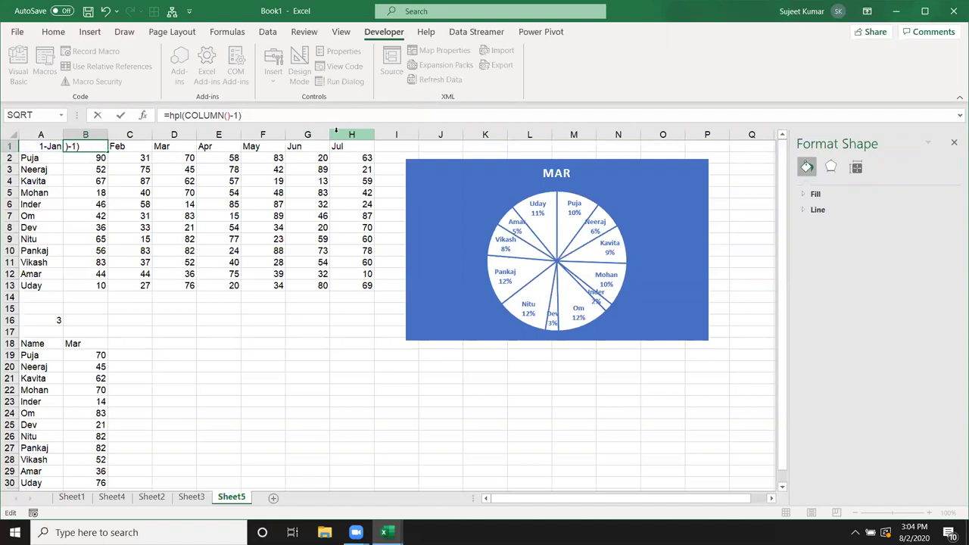
key("Home")
type("h")
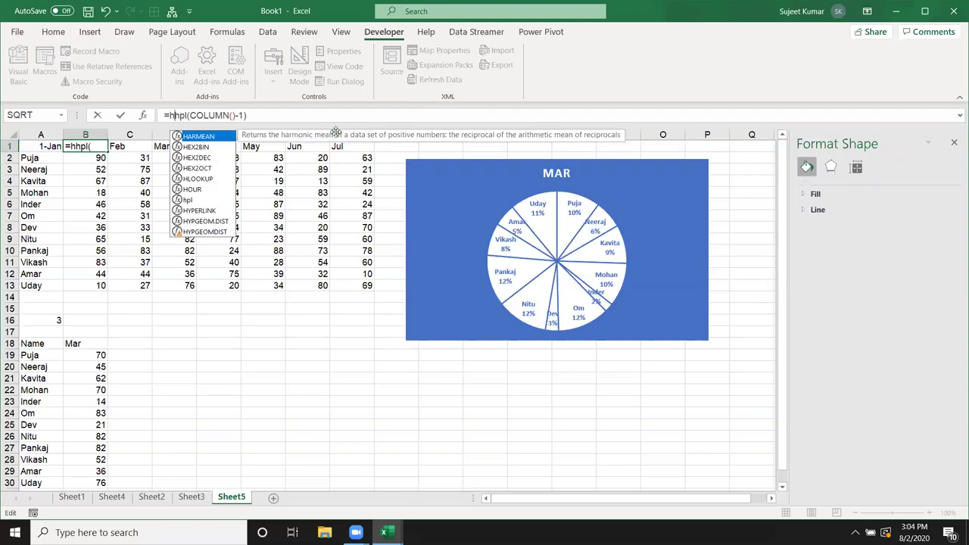
type("y")
key("Tab")
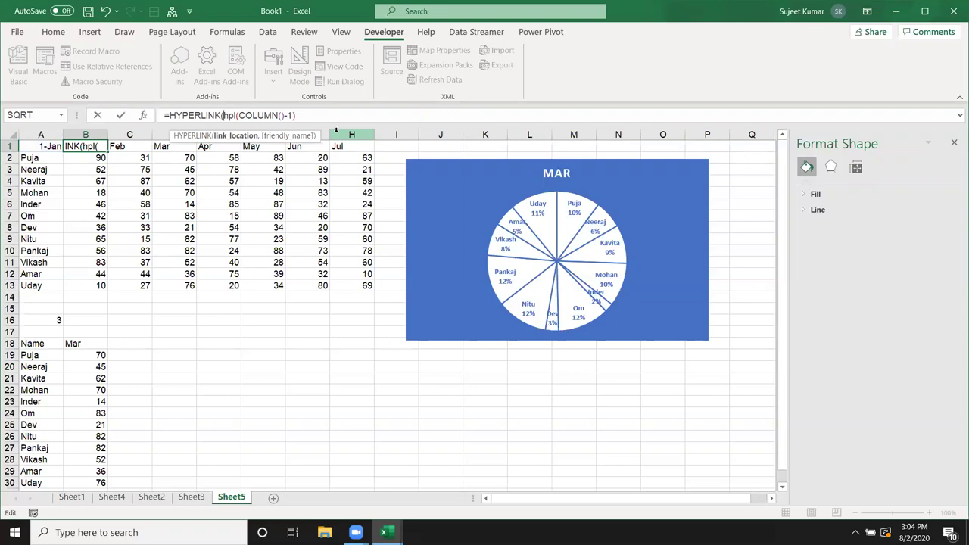
key("Return")
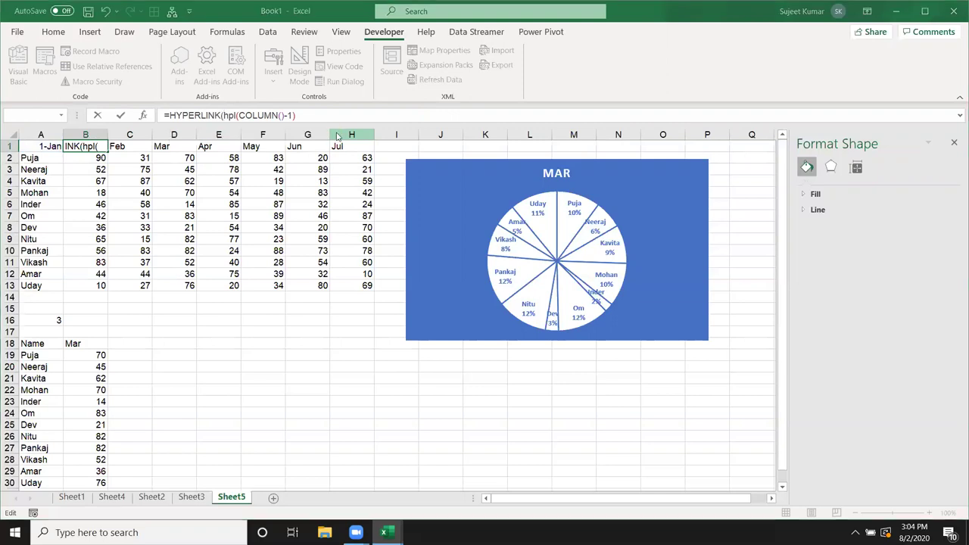
key("Return")
key("Up")
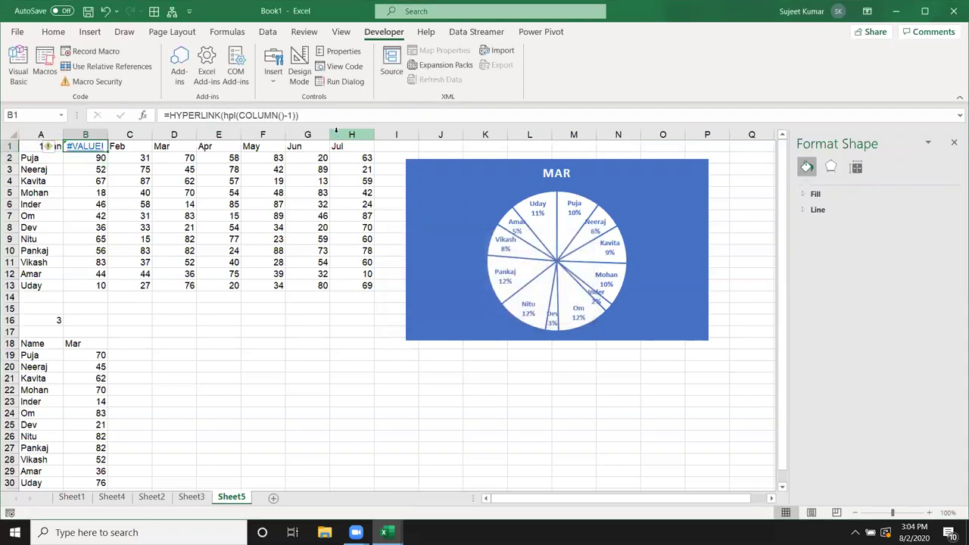
Wrap B1 in IFERROR with TEXT(EDATE($A$1,COLUMN()-2),"MMM") as the fallback, accepting the correction.
left_click(297, 115)
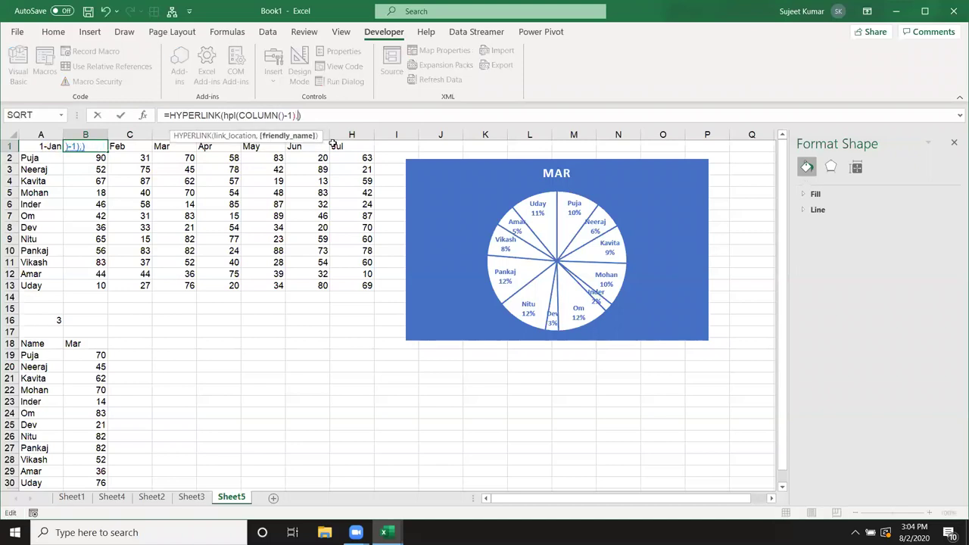
left_click(166, 116)
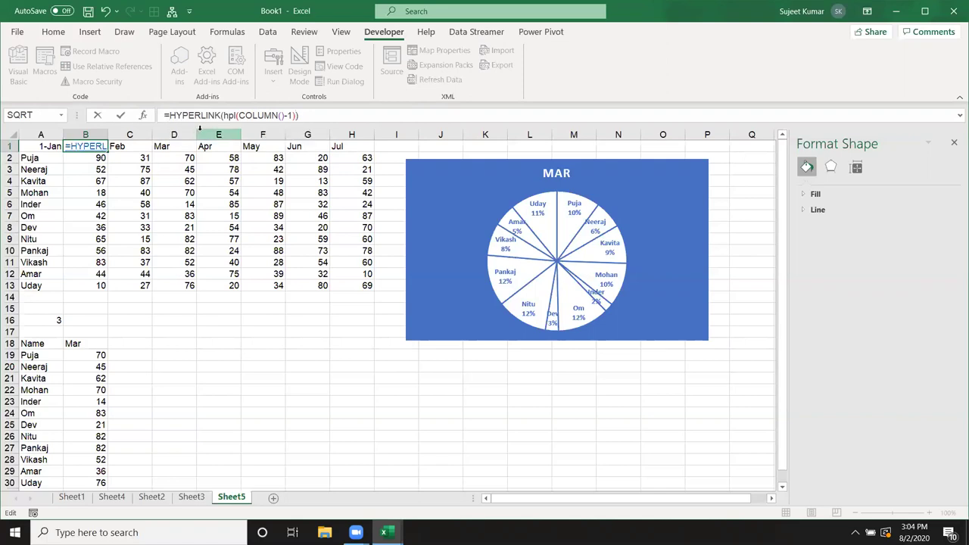
type("ife")
key("Tab")
left_click(353, 116)
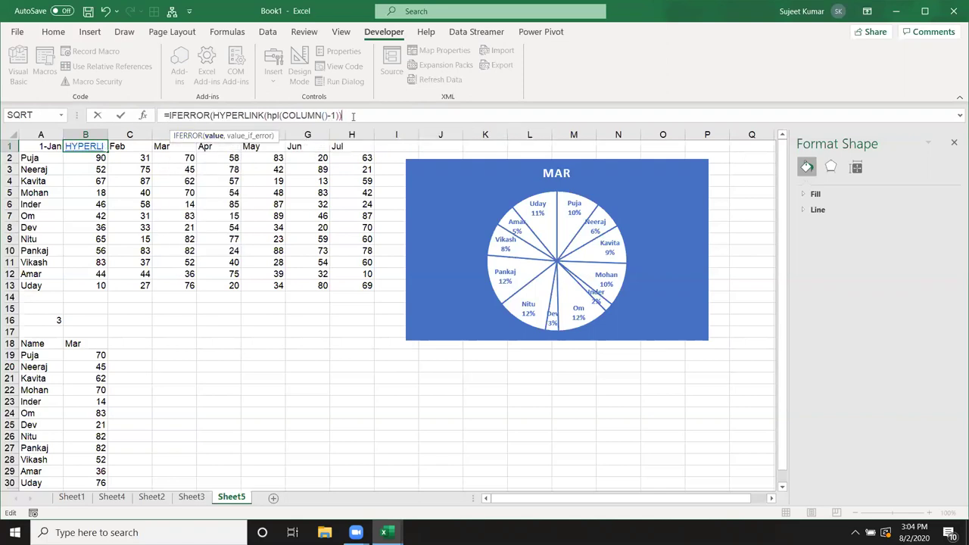
type(",")
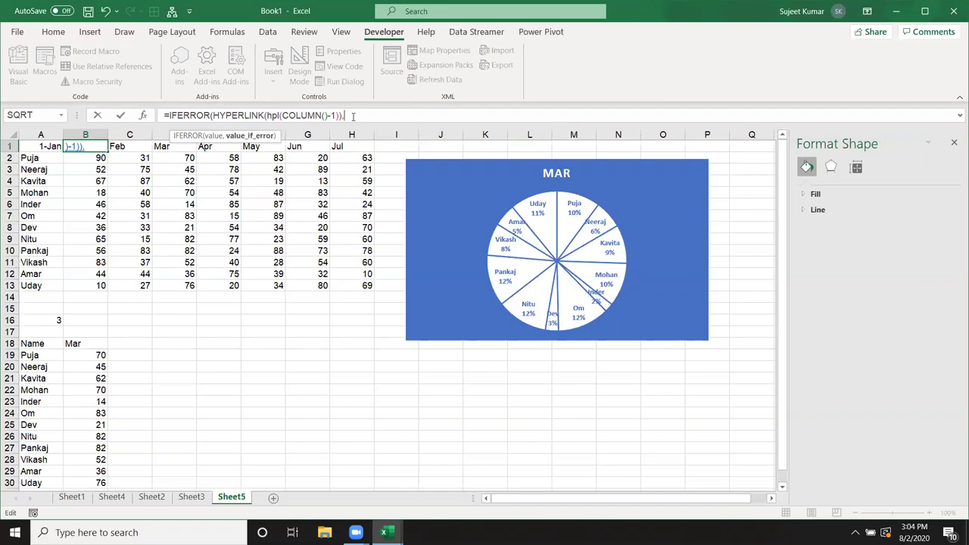
key("ctrl+v")
key("Return")
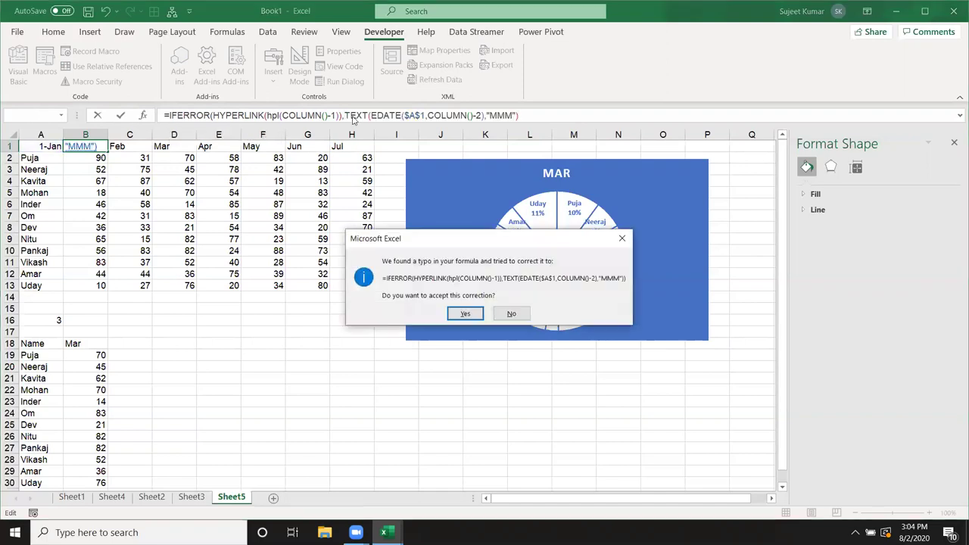
key("Return")
Fill the B1 formula across C1:H1 to show Jan through Jul.
key("Up")
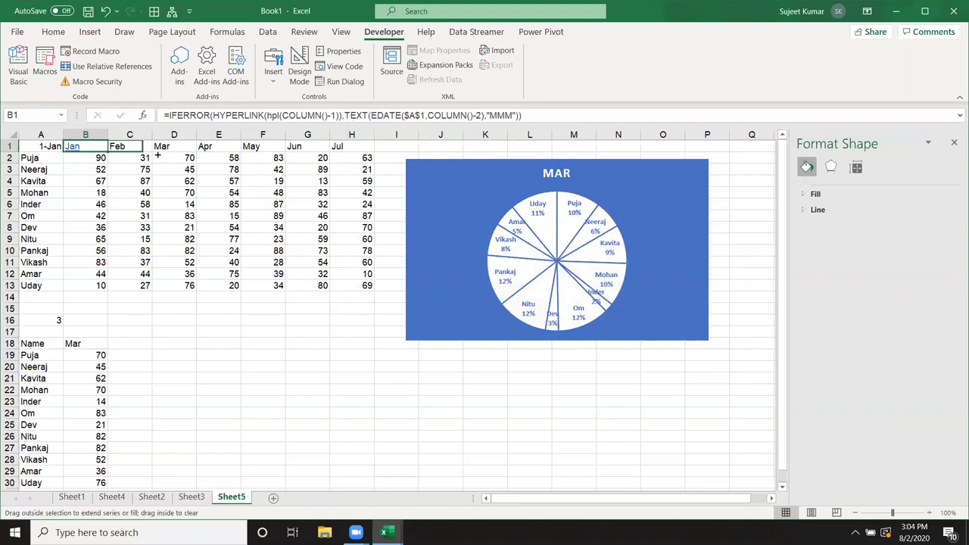
left_click_drag(110, 151, 352, 148)
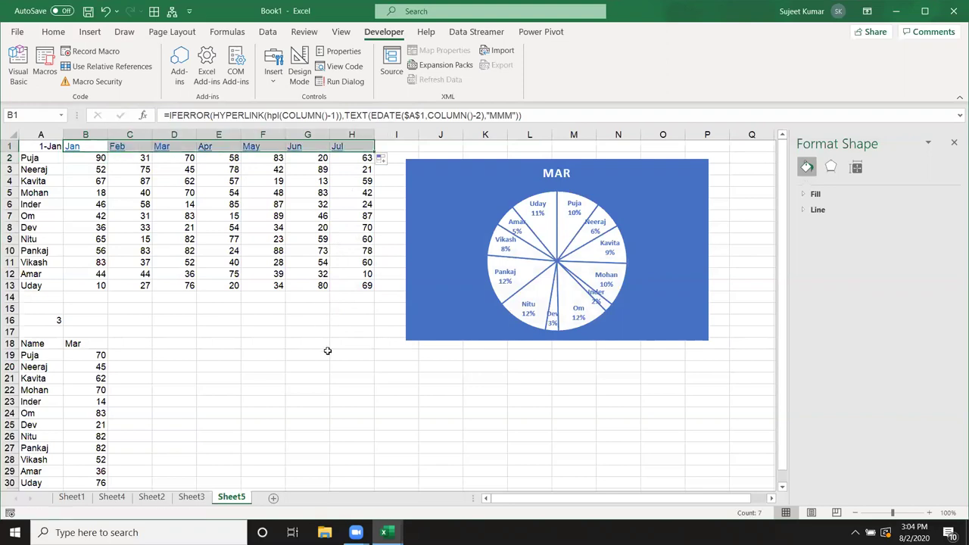
left_click(333, 378)
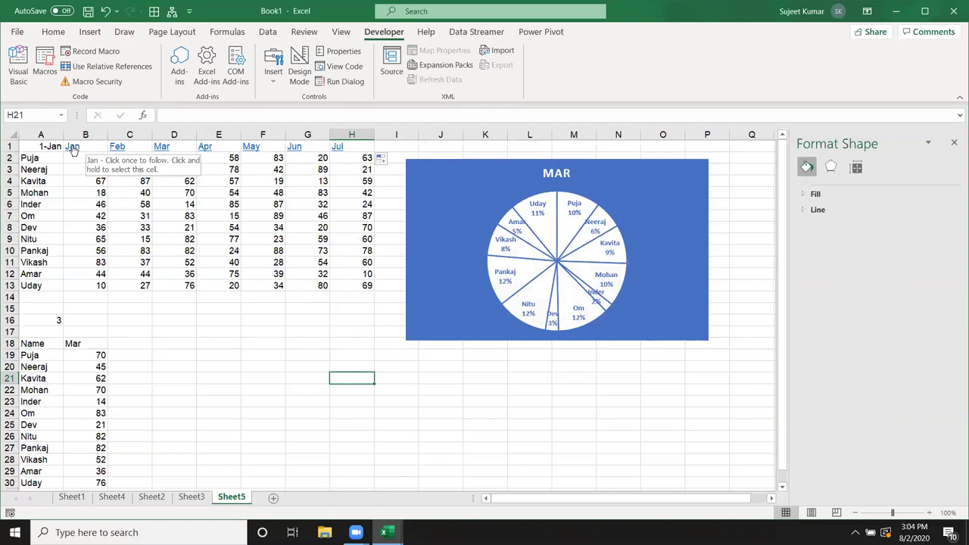
left_click(84, 217)
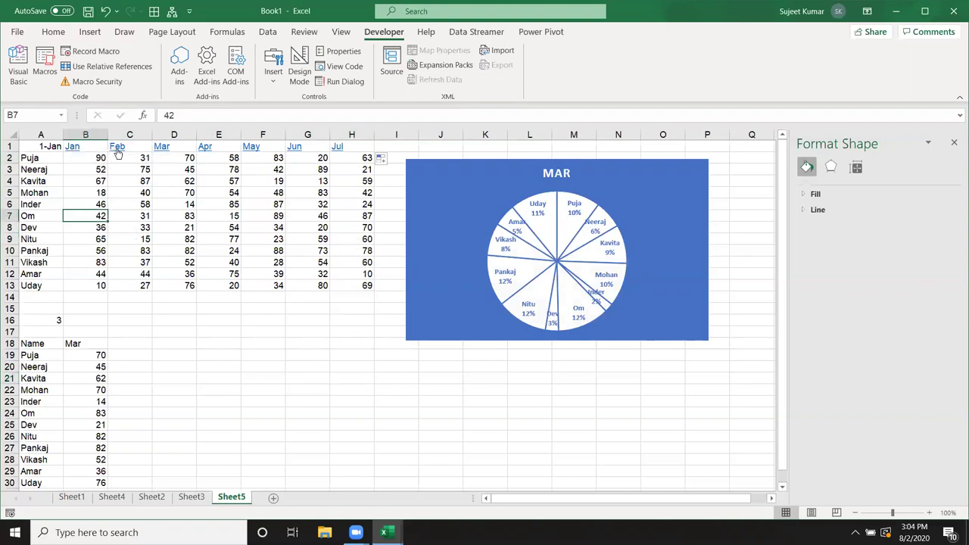
left_click(74, 152)
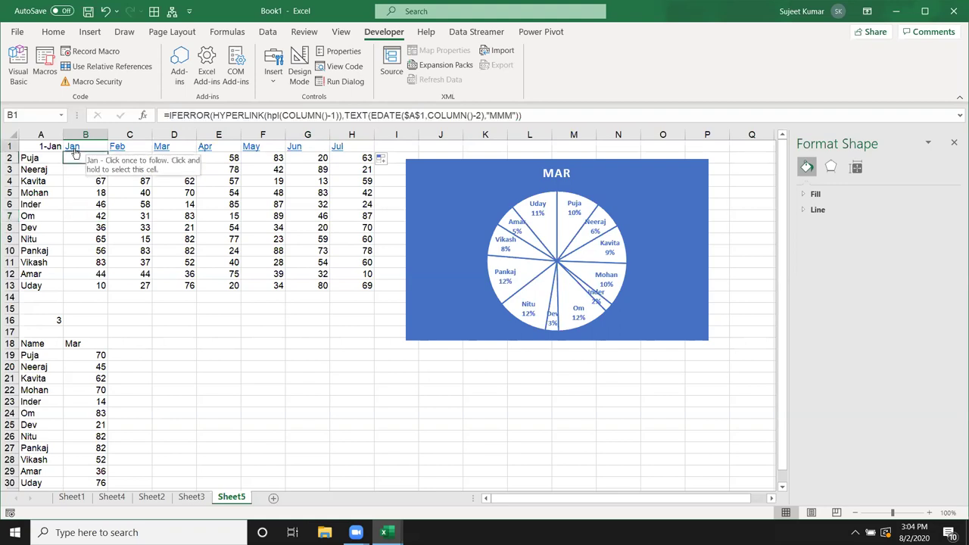
left_click(487, 300)
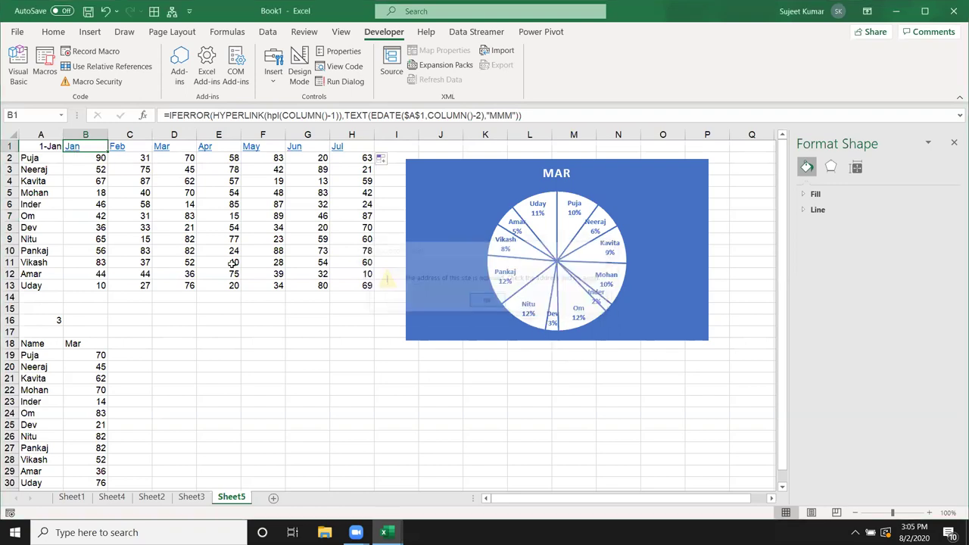
left_click(175, 238)
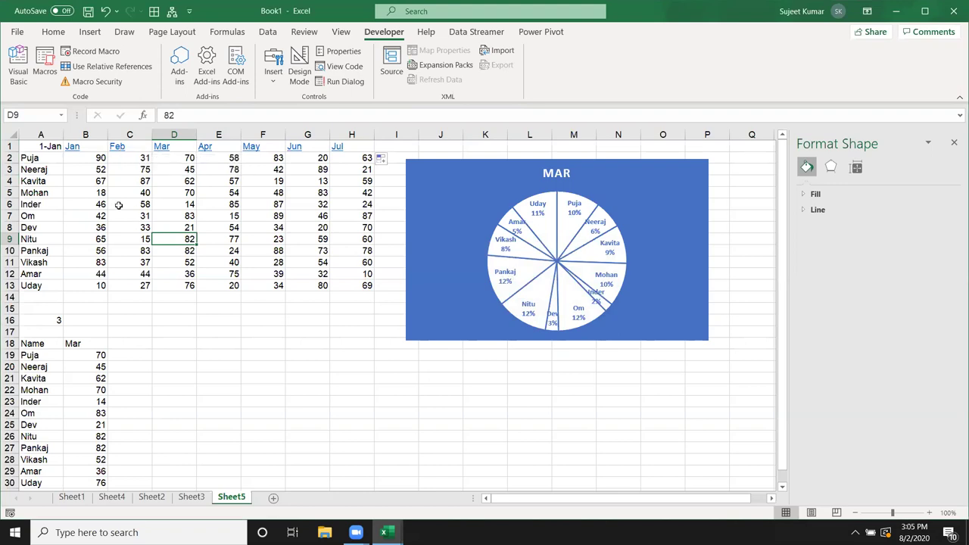
Glance at the hpl function code, then return to the Jan header cell B1.
key("alt+F11")
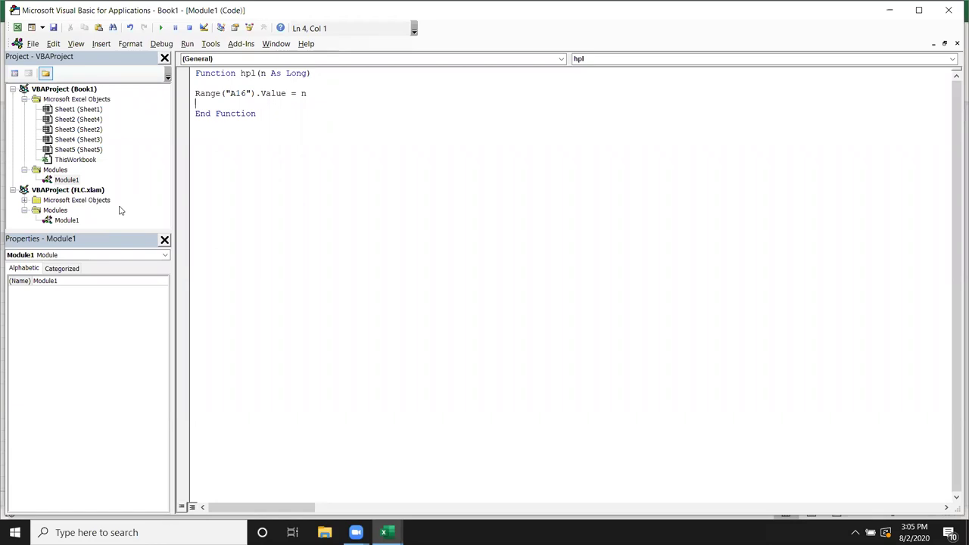
key("alt+F11")
key("Up")
key("Up")
key("Up")
key("Up")
key("Up")
key("Up")
key("Up")
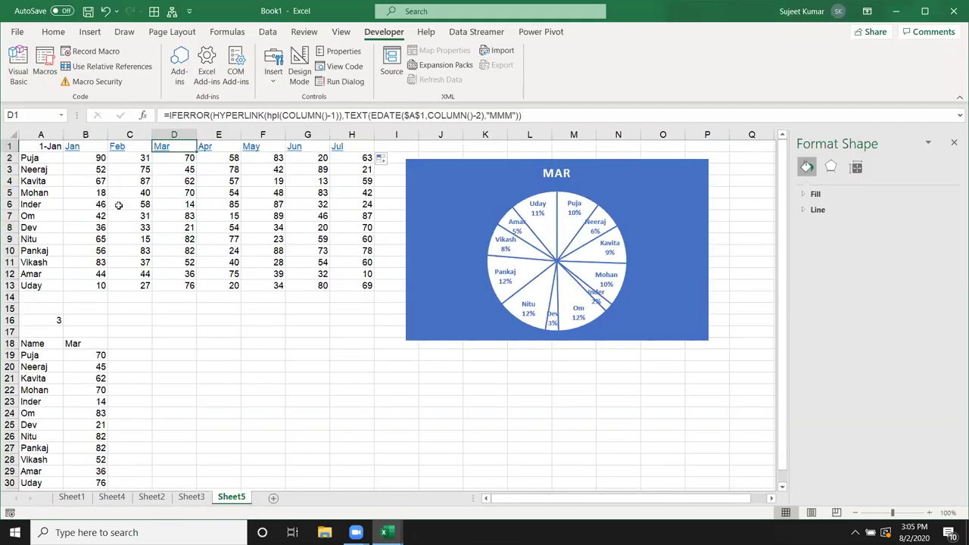
key("Left")
key("Left")
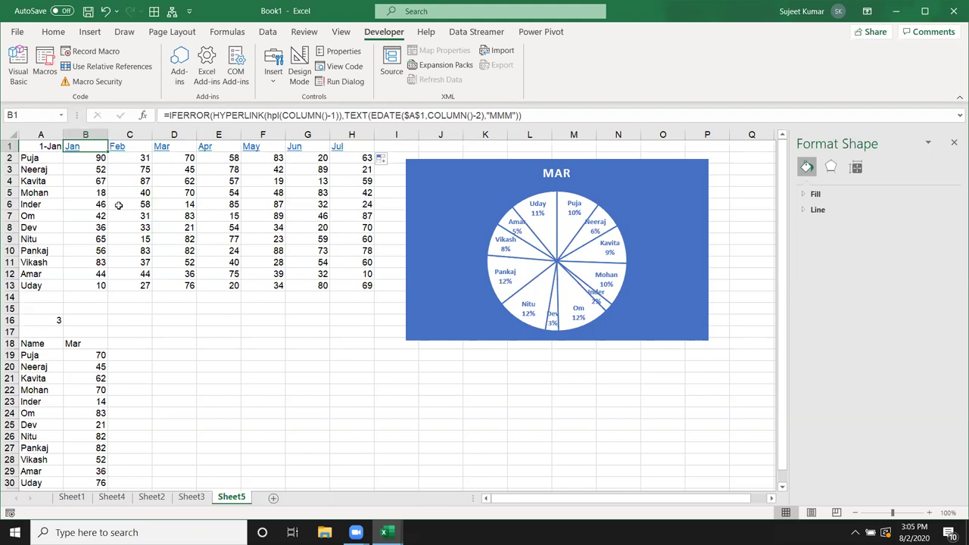
key("Right")
key("Left")
Step through the hpl function code in Module1 from its first line to the end.
key("alt+F11")
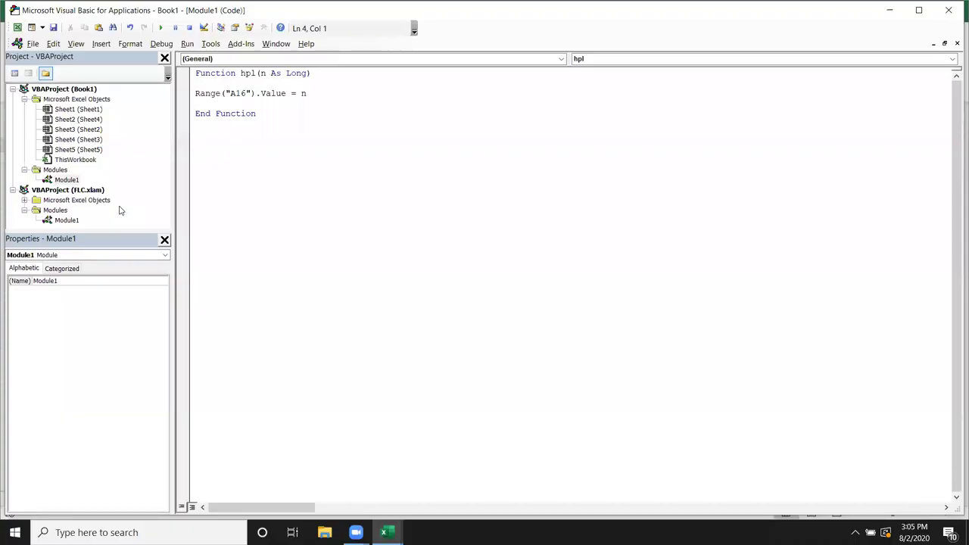
key("ctrl+End")
key("Return")
key("BackSpace")
key("ctrl+Home")
key("End")
key("Left")
key("Left")
key("Left")
key("Down")
key("Down")
key("Down")
key("ctrl+End")
key("Return")
Undo B1 back to the plain HYPERLINK formula, check a few cells, and reopen the hpl code.
key("alt+F11")
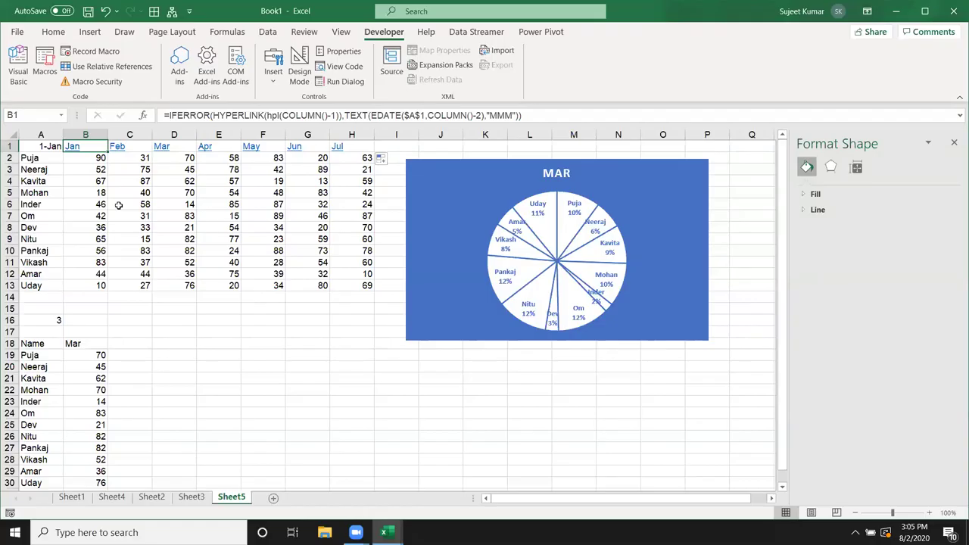
key("Right")
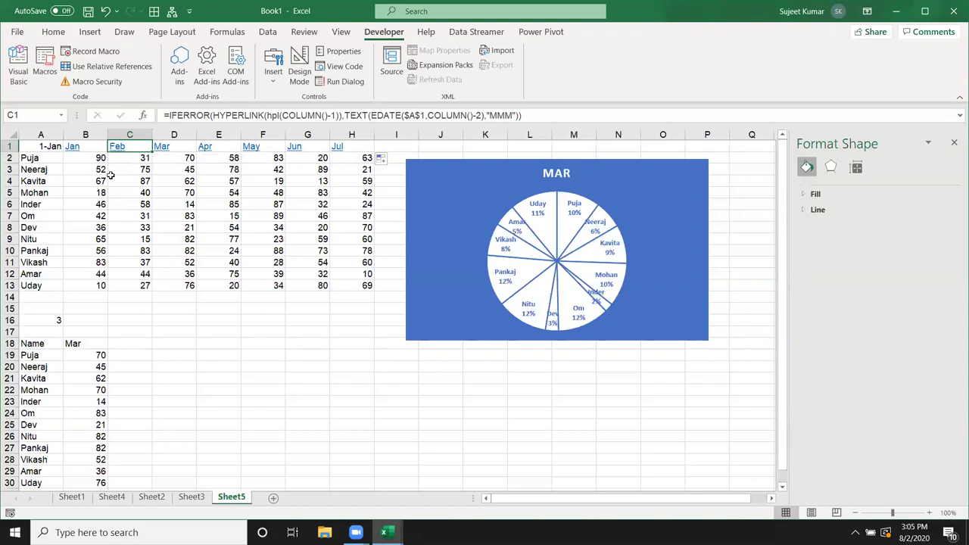
key("Left")
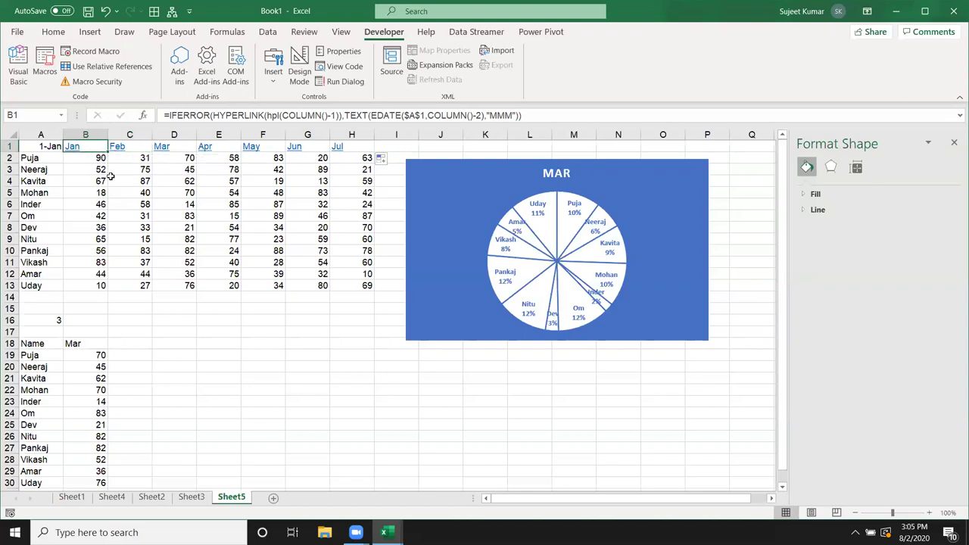
key("ctrl+z")
key("ctrl+z")
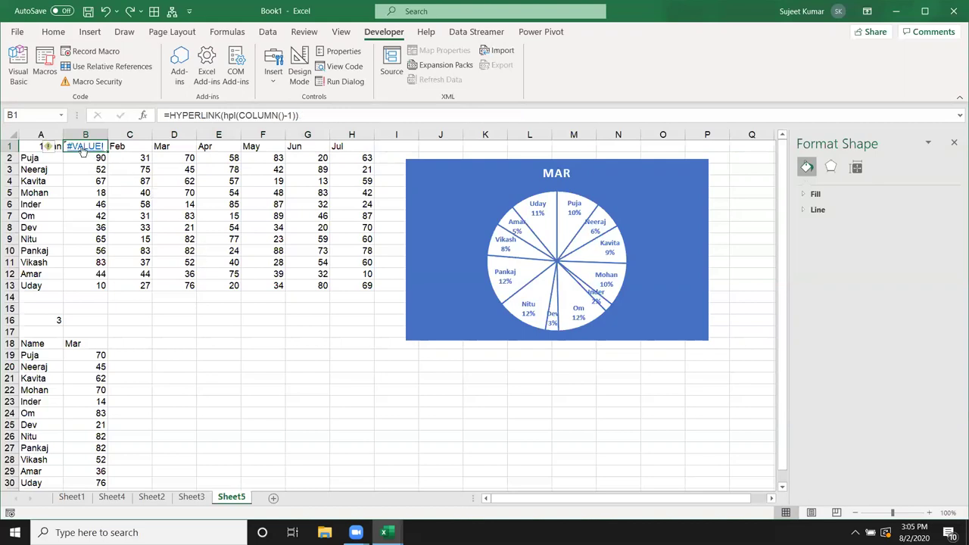
left_click(144, 238)
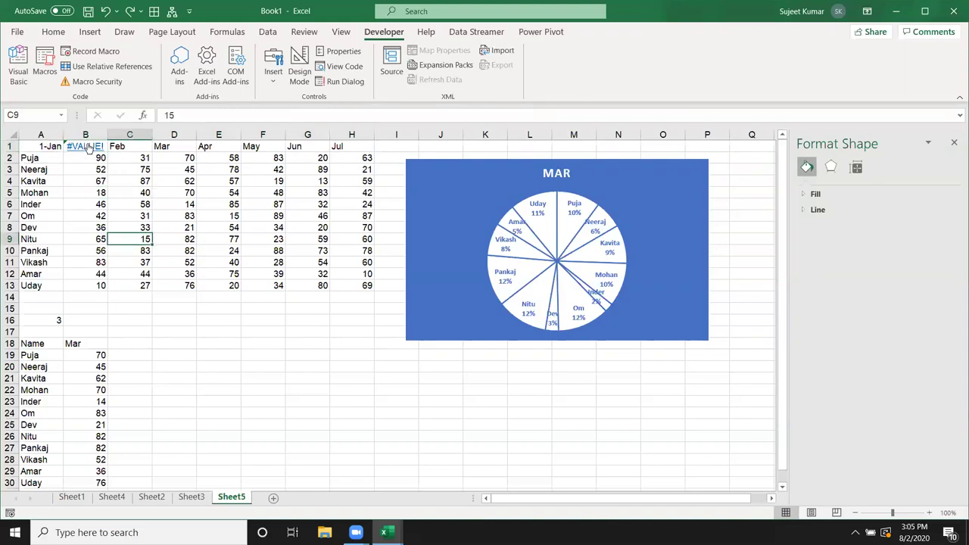
left_click(103, 194)
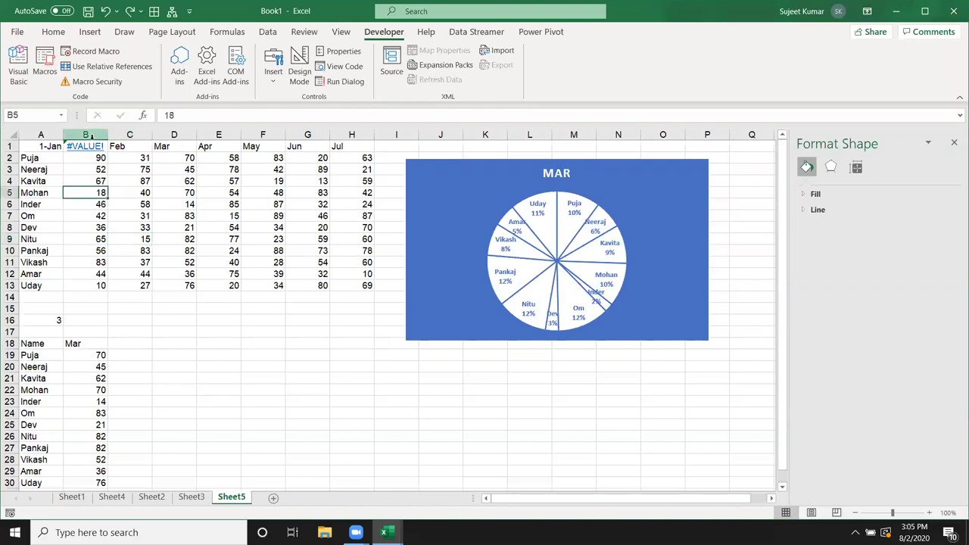
left_click(92, 149)
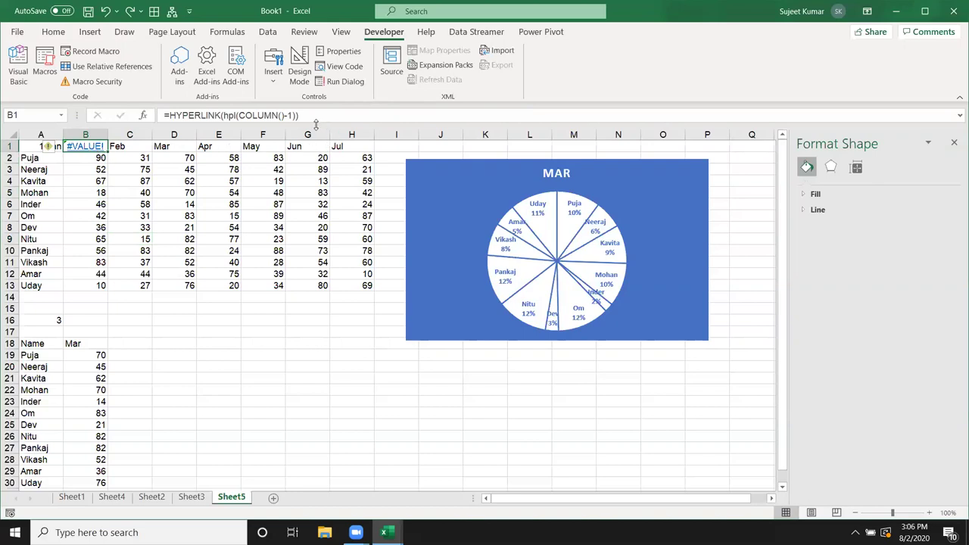
key("alt+F11")
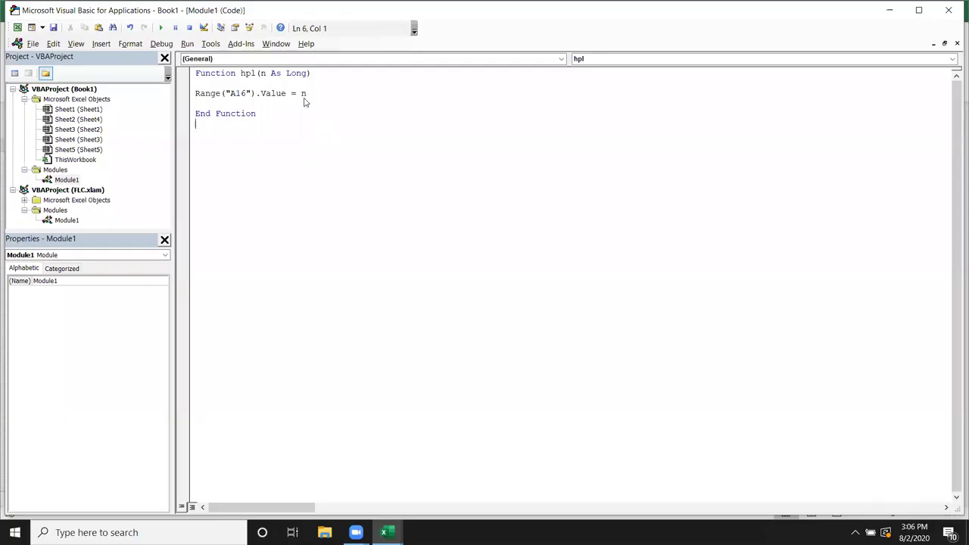
key("alt+F11")
key("alt+F11")
key("alt+F11")
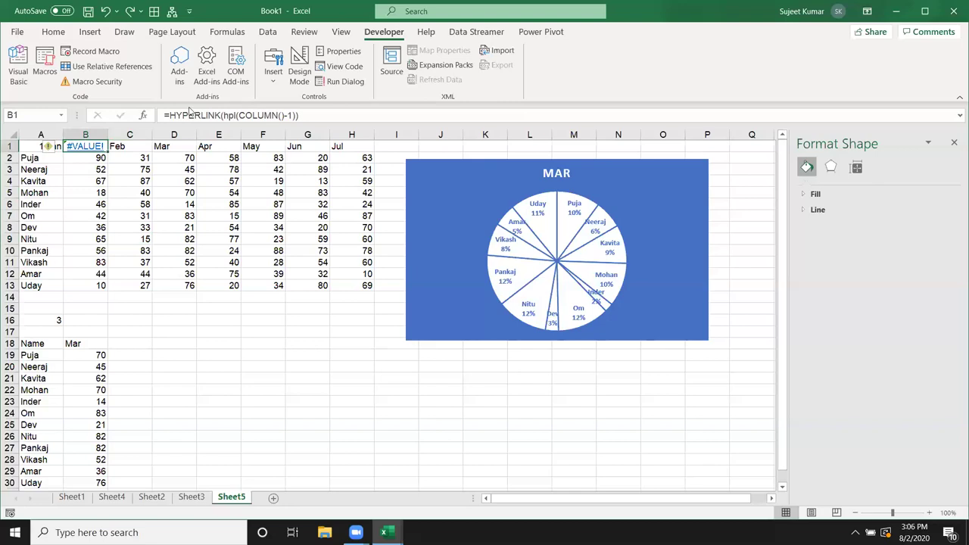
Evaluate B1 through COLUMN() and 2-1 until hpl(1) returns #VALUE!, then close the evaluator.
left_click(44, 34)
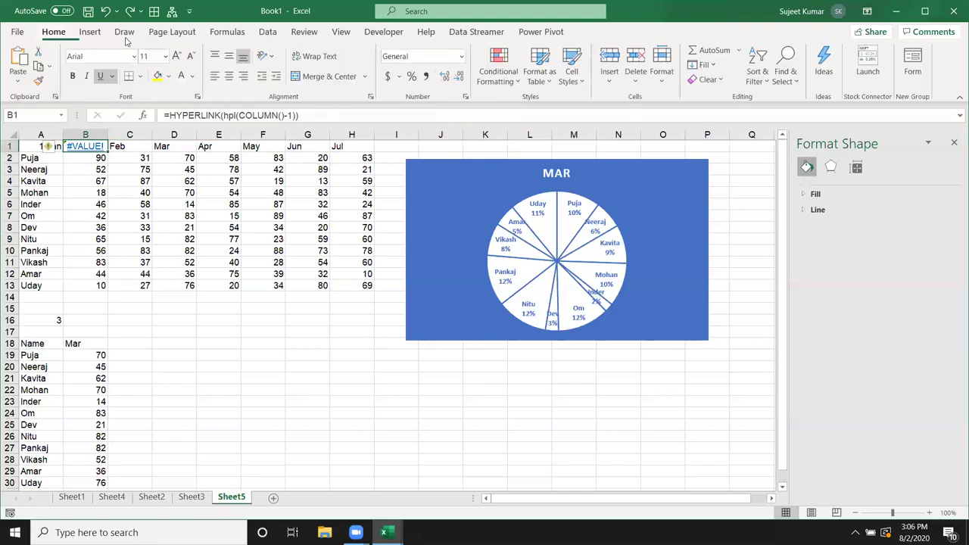
left_click(227, 32)
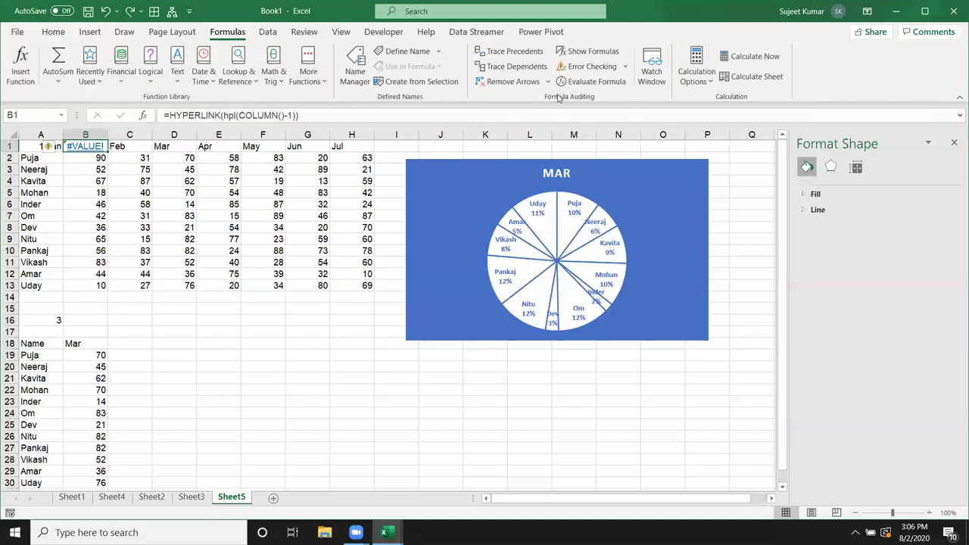
left_click(592, 80)
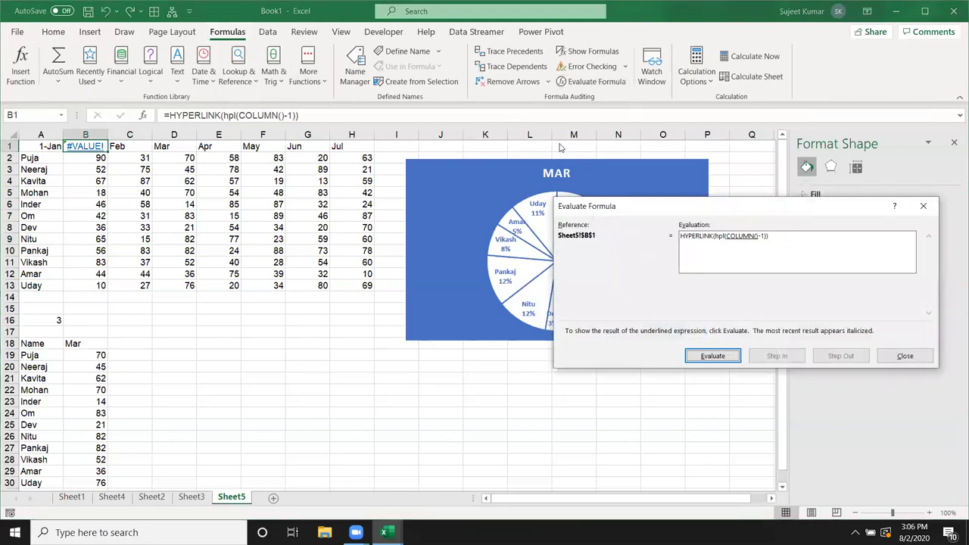
left_click(713, 356)
left_click_drag(774, 213, 602, 239)
left_click(540, 381)
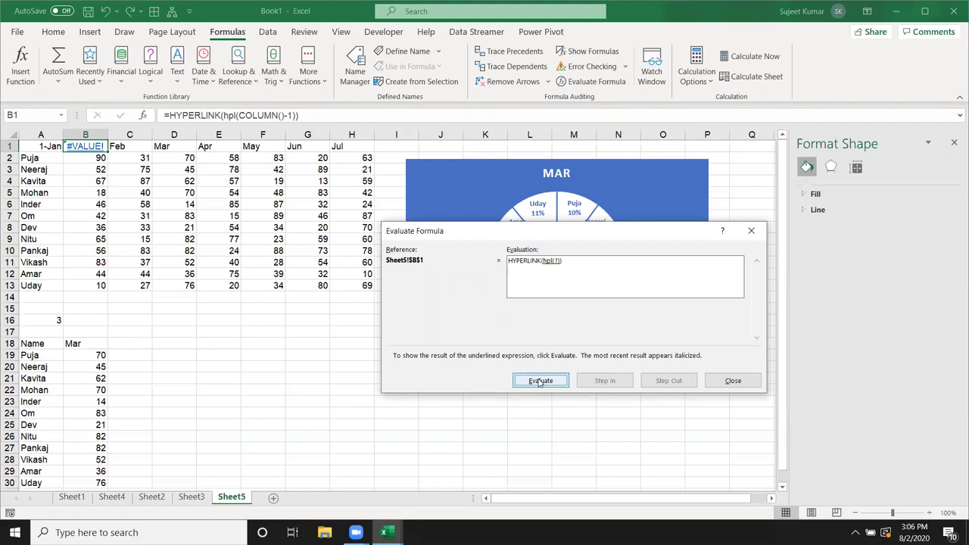
left_click(540, 381)
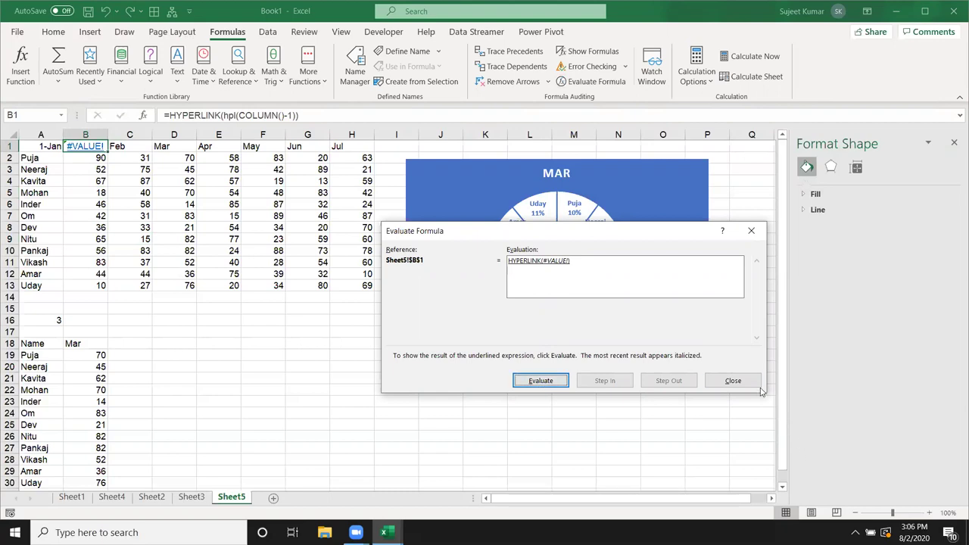
left_click(733, 381)
left_click(158, 342)
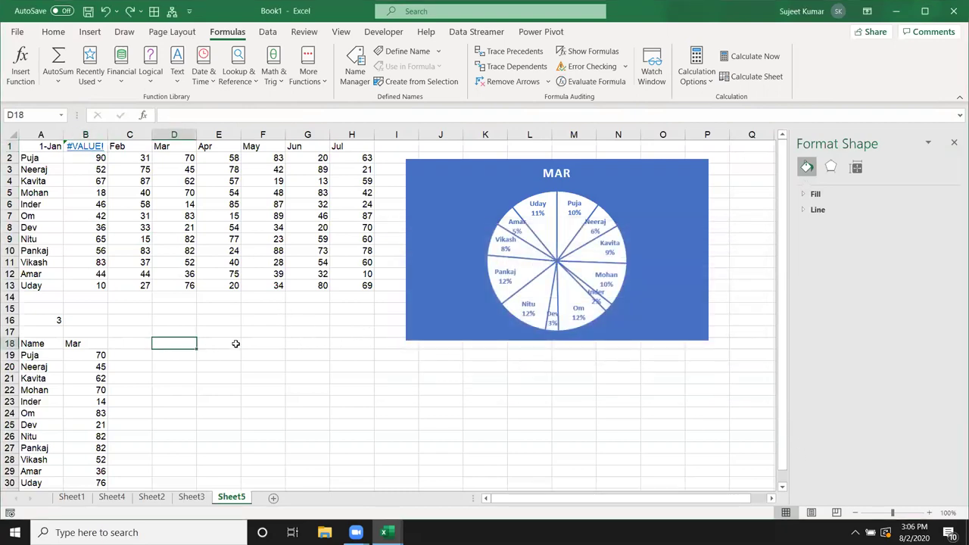
type("=")
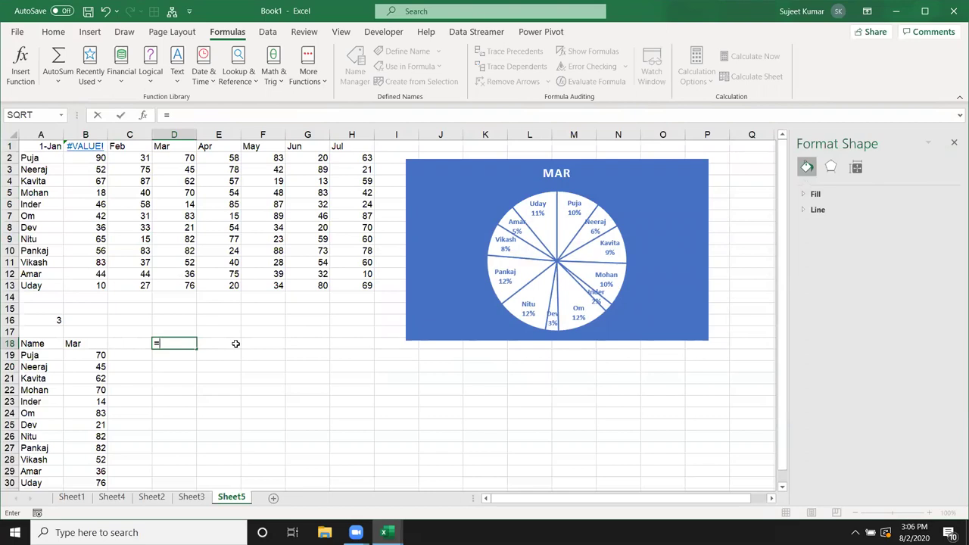
type("hpl")
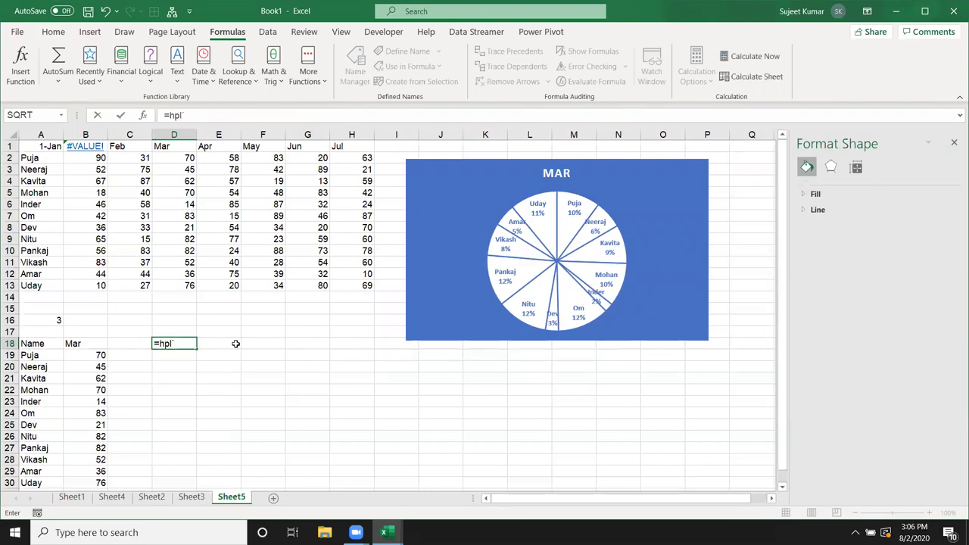
key("BackSpace")
type("(")
type(")")
key("Return")
key("Up")
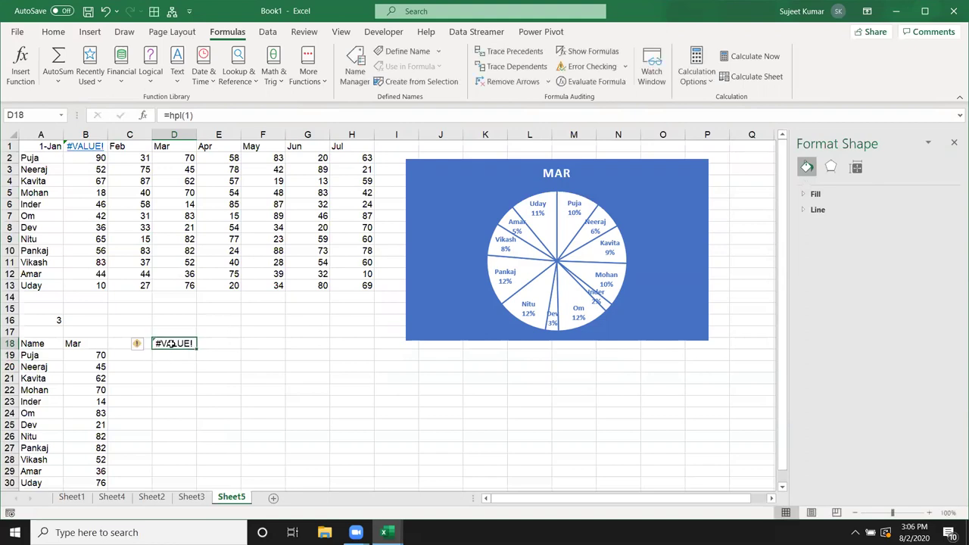
double_click(172, 343)
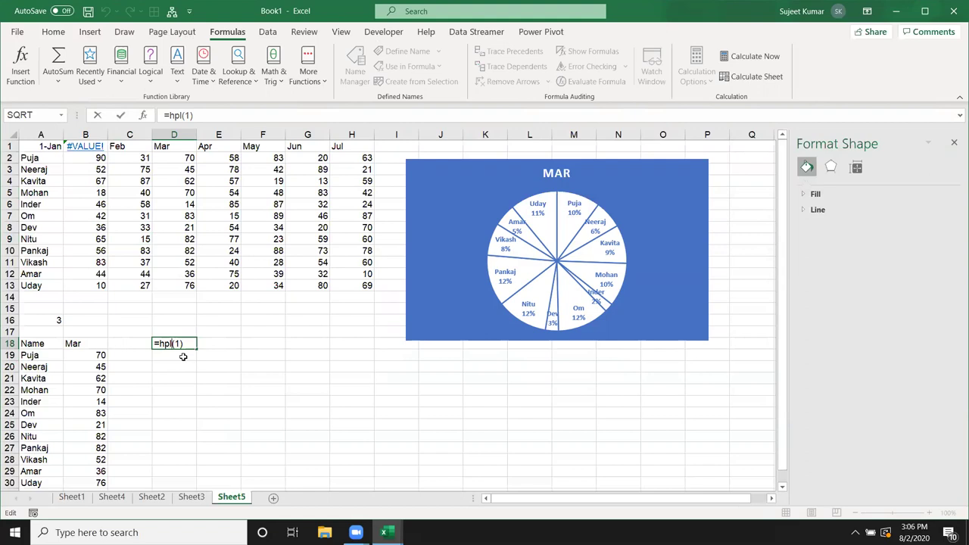
key("Return")
left_click(168, 336)
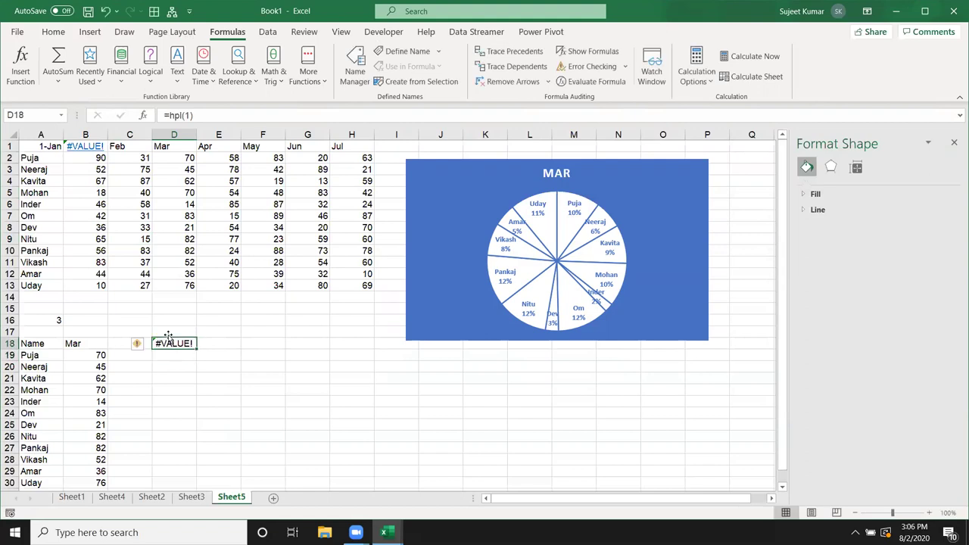
key("Delete")
key("Up")
key("Up")
key("Up")
key("Up")
key("Up")
key("Up")
key("Up")
key("Up")
key("Up")
key("Up")
key("Up")
key("Left")
key("Left")
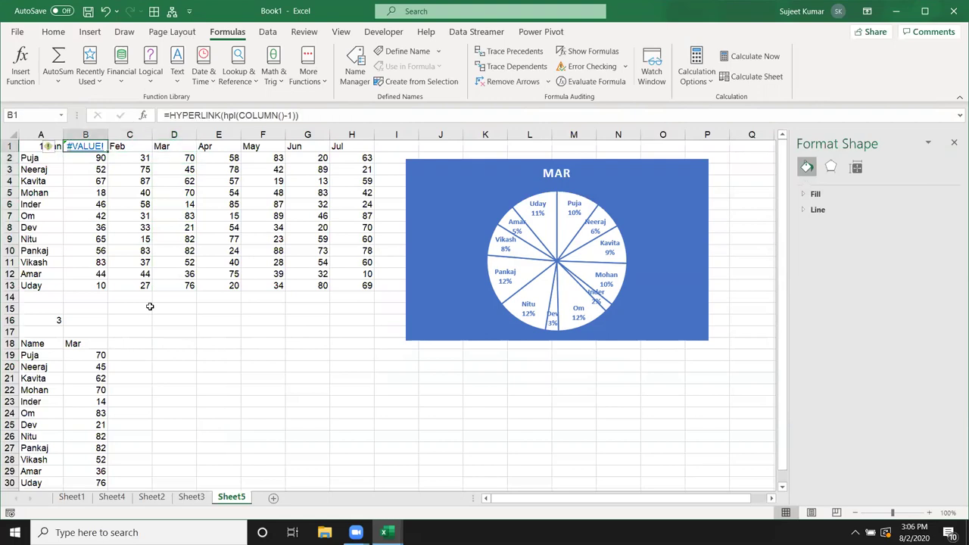
Replace the COLUMN part of B1's formula with 1 so it calls hpl(1).
left_click(239, 115)
key("Delete")
key("Delete")
key("Delete")
key("Delete")
key("Delete")
key("Delete")
key("Delete")
key("Delete")
key("Delete")
key("Delete")
key("Delete")
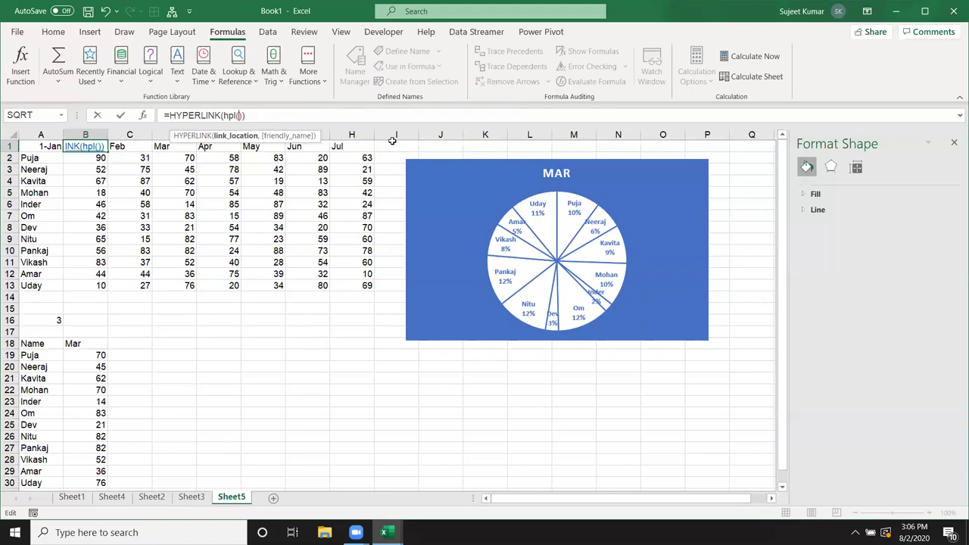
type("1")
key("Return")
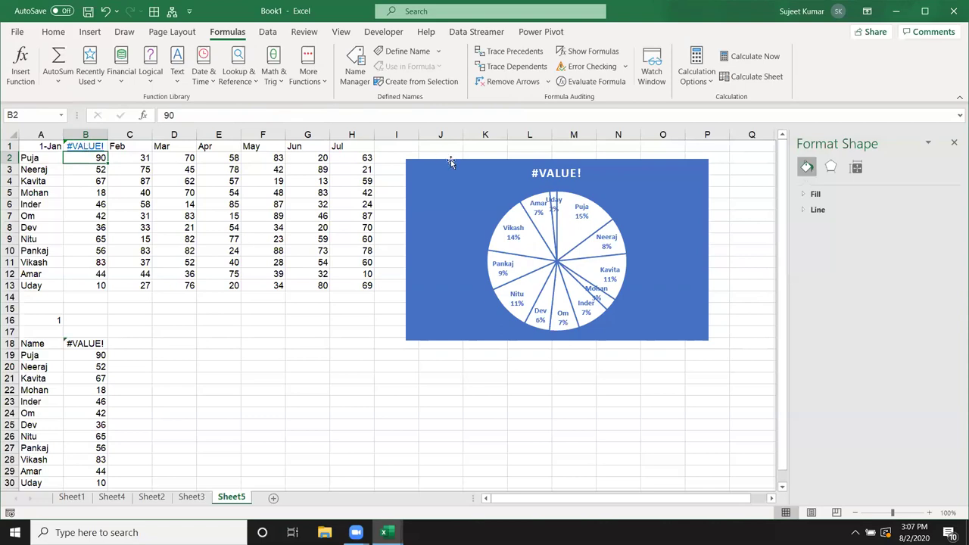
key("Up")
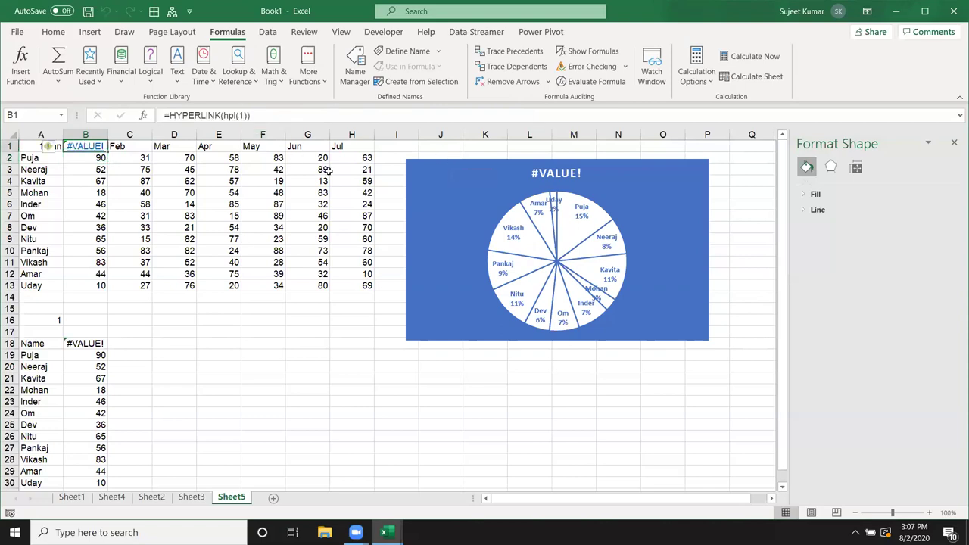
left_click(165, 263)
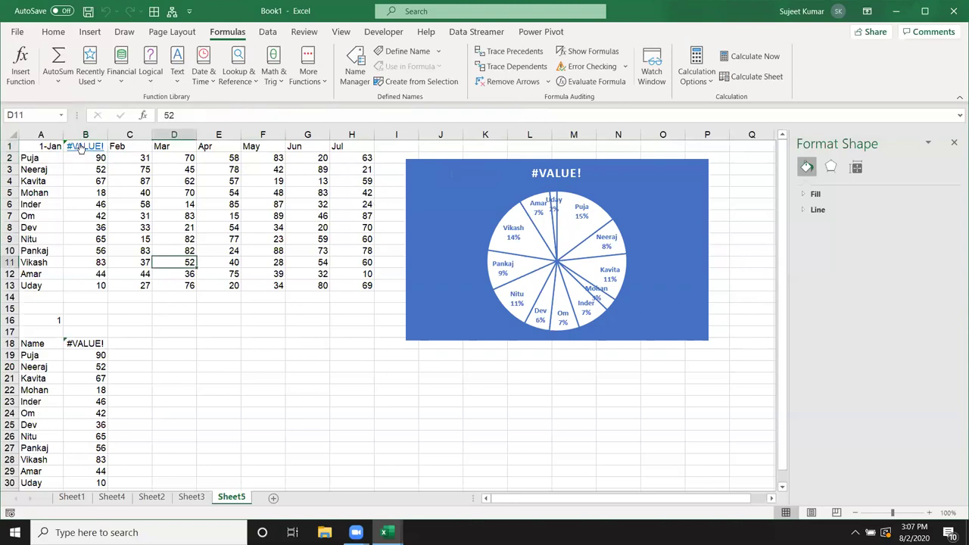
left_click(78, 168)
key("Up")
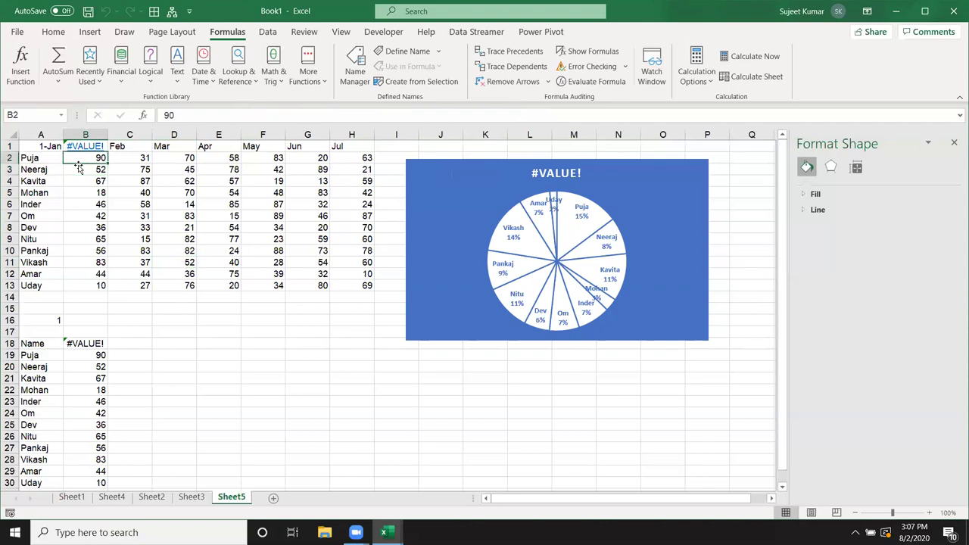
key("Up")
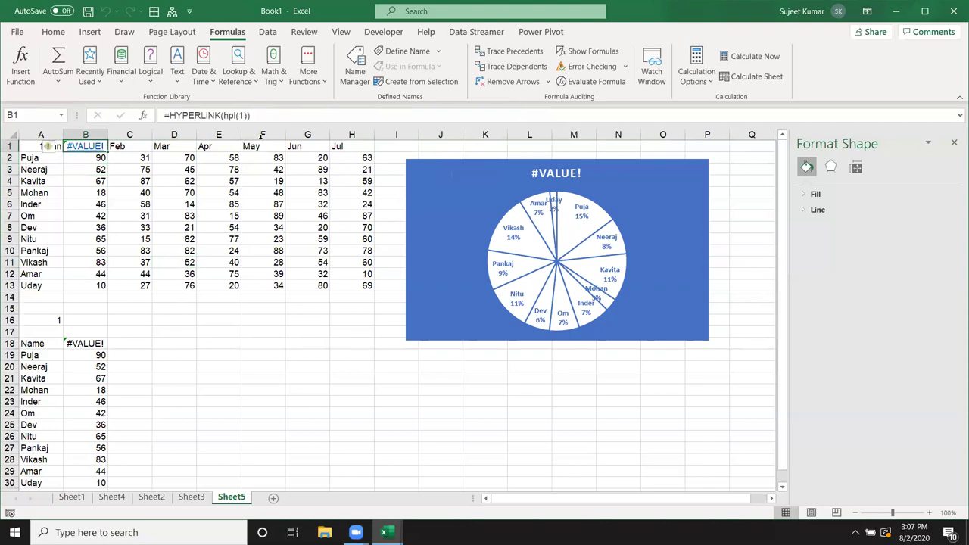
Change hpl's argument in B1 to COLUMN() via autocomplete and recheck the result.
left_click(241, 115)
key("Delete")
type("col")
key("Tab")
type(")")
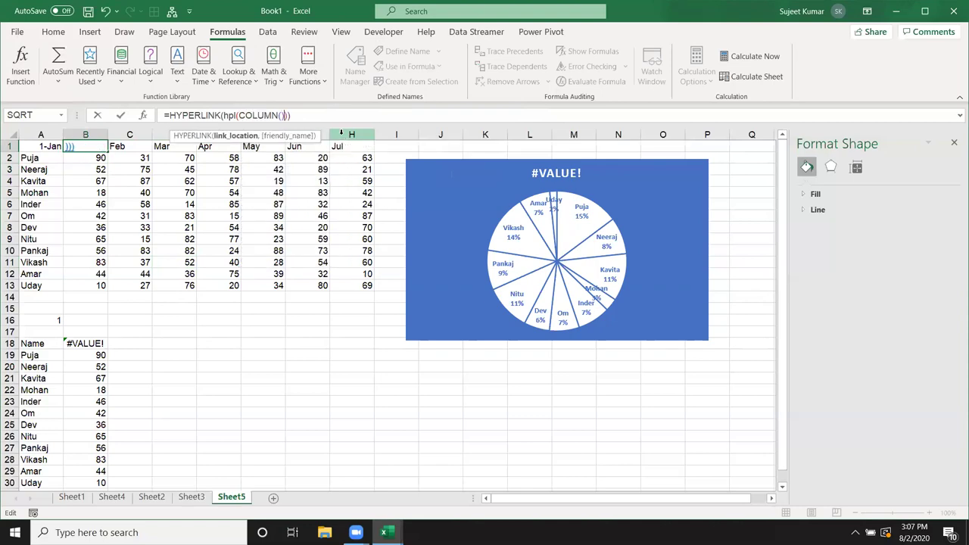
key("Return")
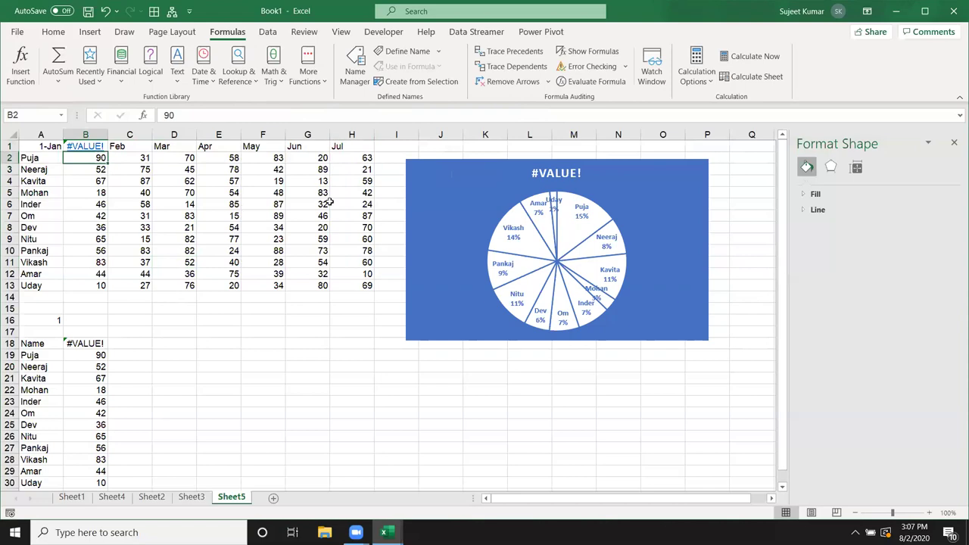
left_click(303, 215)
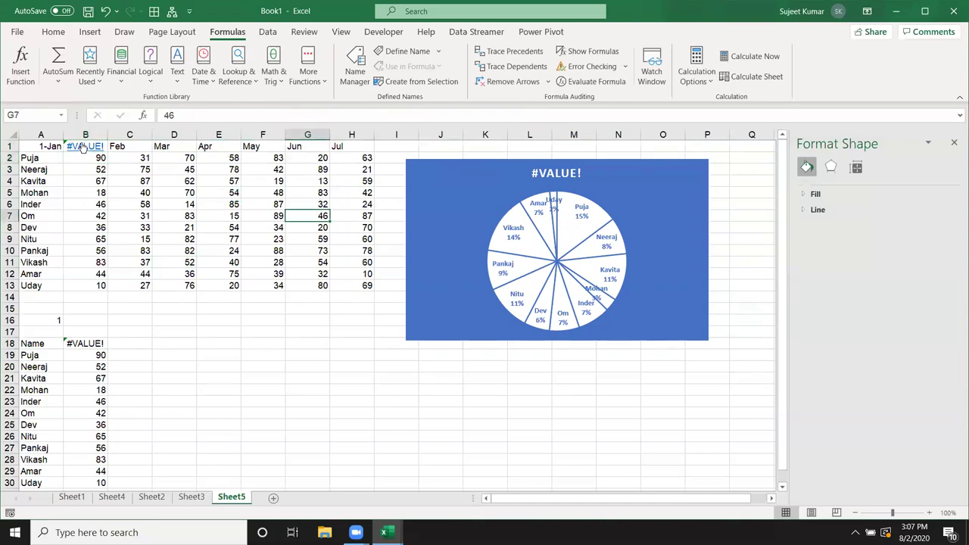
left_click(87, 170)
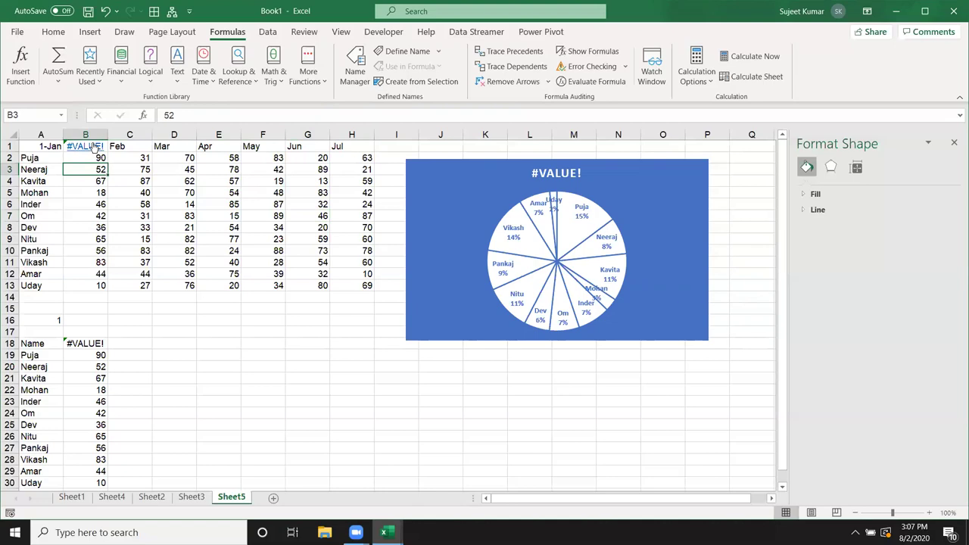
left_click(97, 149)
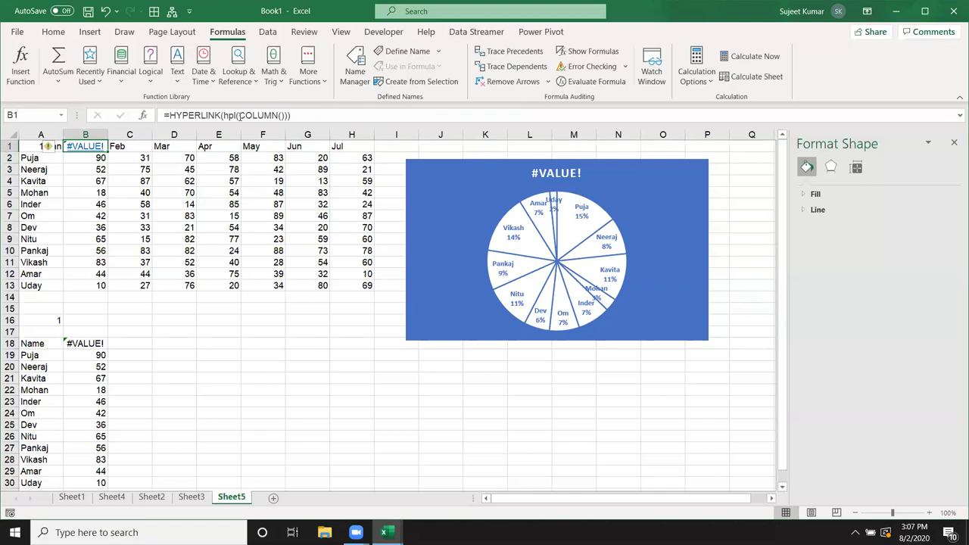
Restore hpl(1) in B1 and start an IFERROR wrap, then cancel it.
left_click(241, 115)
key("Delete")
key("Delete")
key("Delete")
key("Delete")
key("Delete")
key("Delete")
key("Delete")
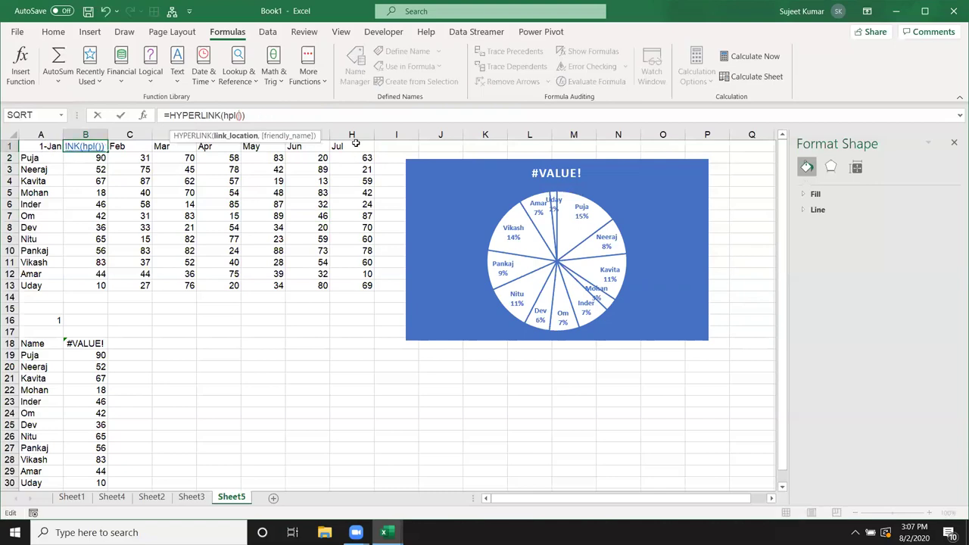
type("1")
key("ctrl+Return")
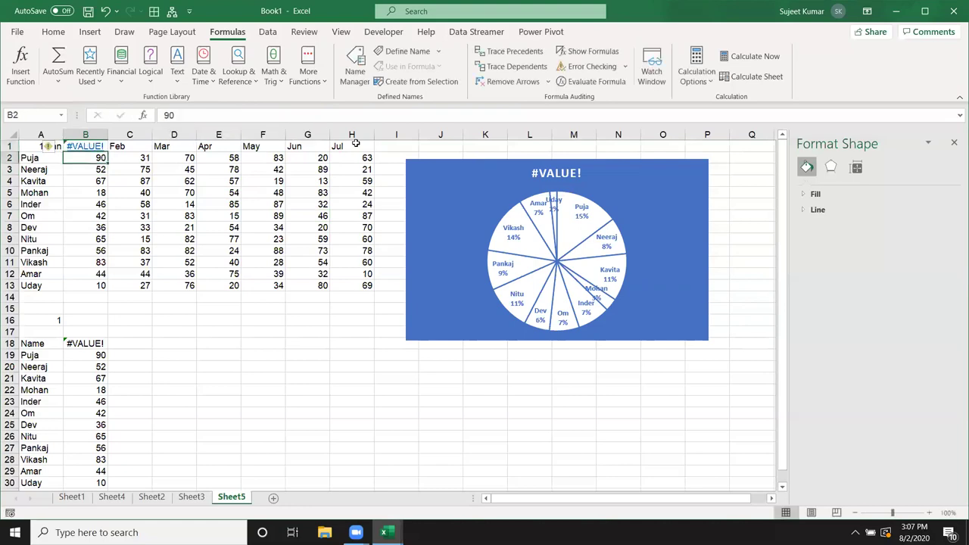
left_click(165, 115)
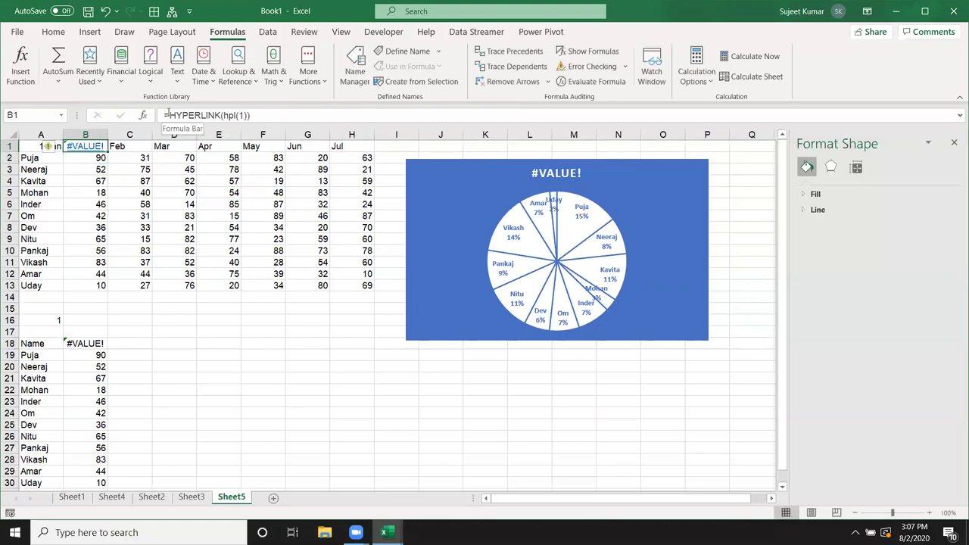
type("if")
key("Down")
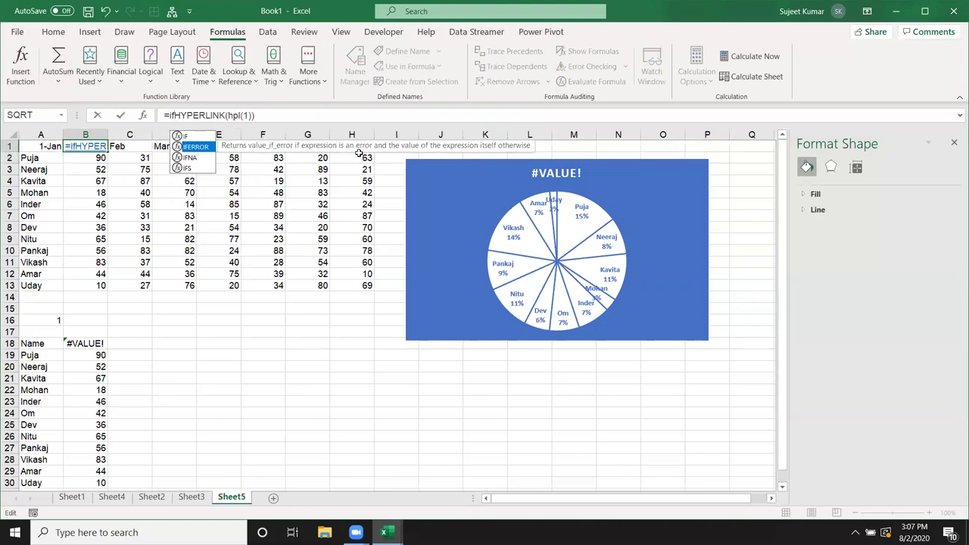
key("Tab")
left_click(354, 118)
key("Escape")
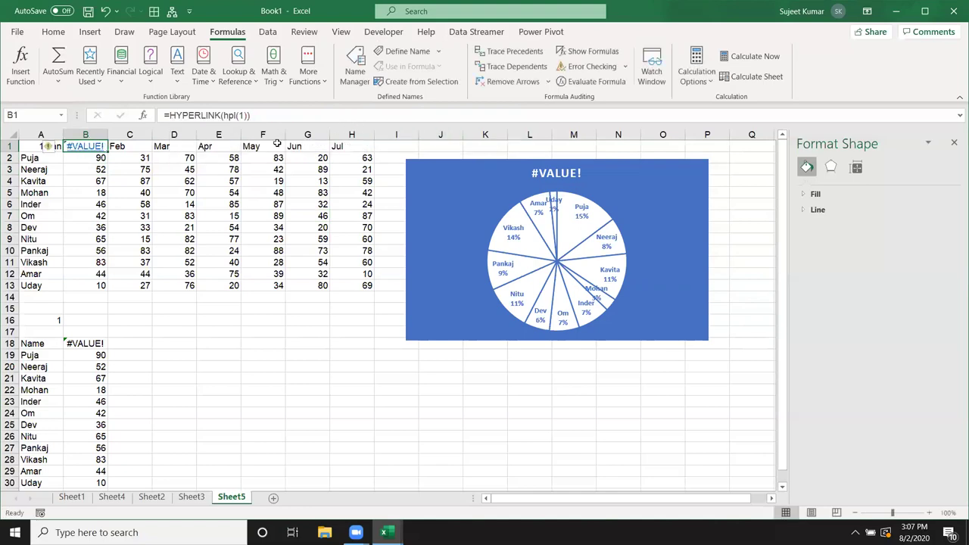
Make B1 =IFERROR(HYPERLINK(hpl(1)),TEXT(EDATE($A$1,COLUMN()-2),"MMM")) so it shows Jan.
left_click(196, 116)
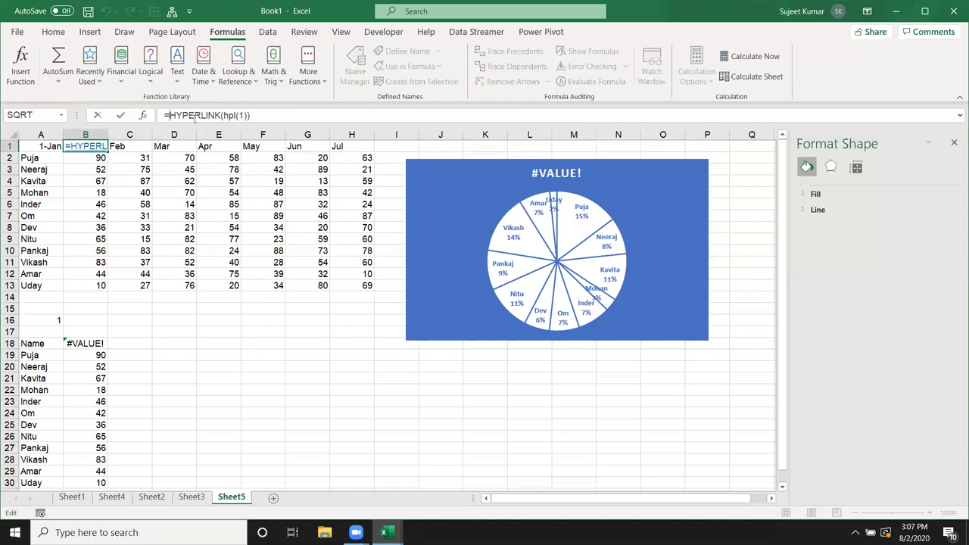
type("if")
key("Down")
key("Tab")
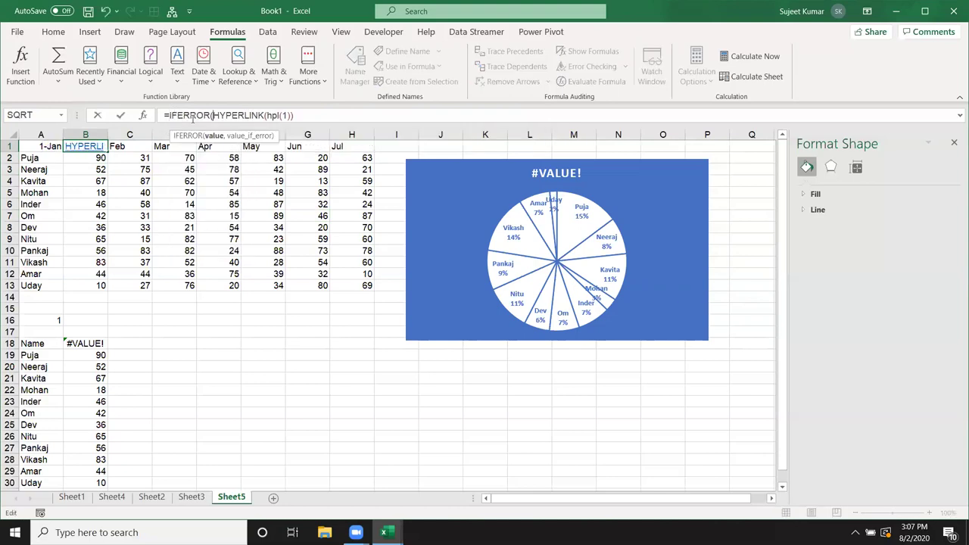
left_click(308, 115)
type(",")
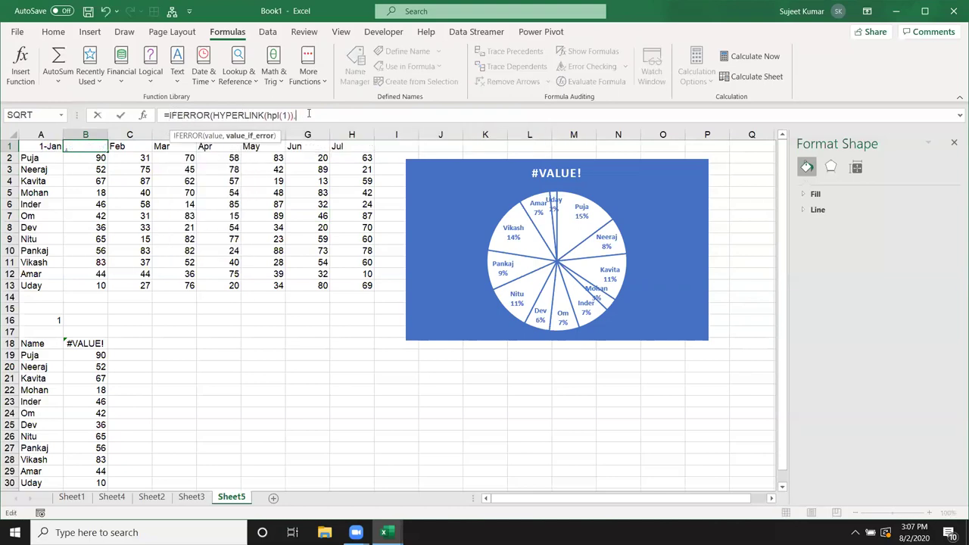
type("TEXT(EDATE($A$1,COLUMN()-2),\"MMM\")")
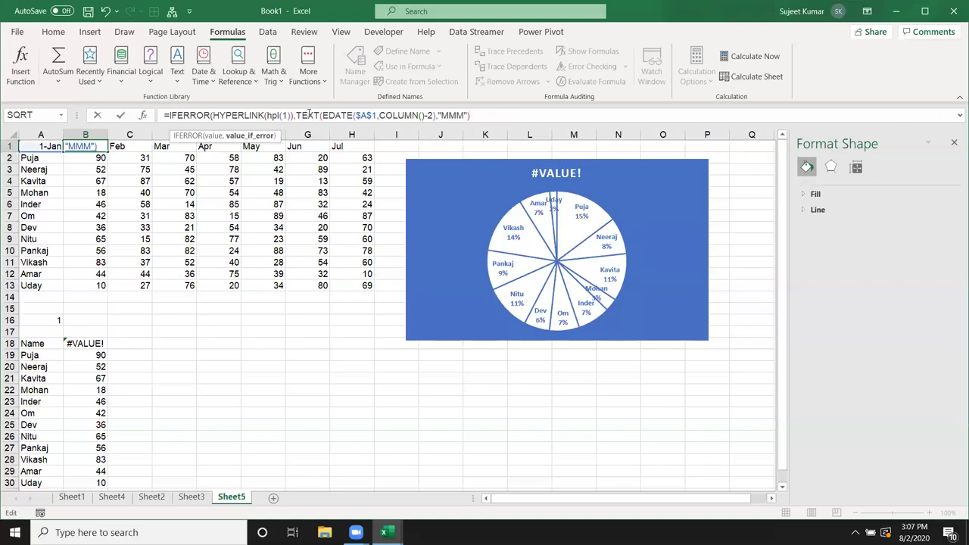
type(")")
key("ctrl+Return")
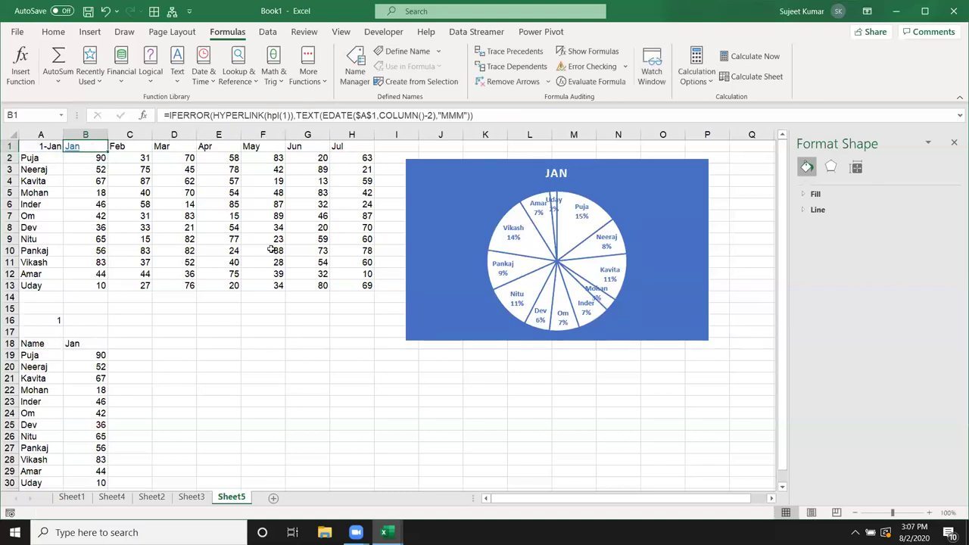
key("alt+F11")
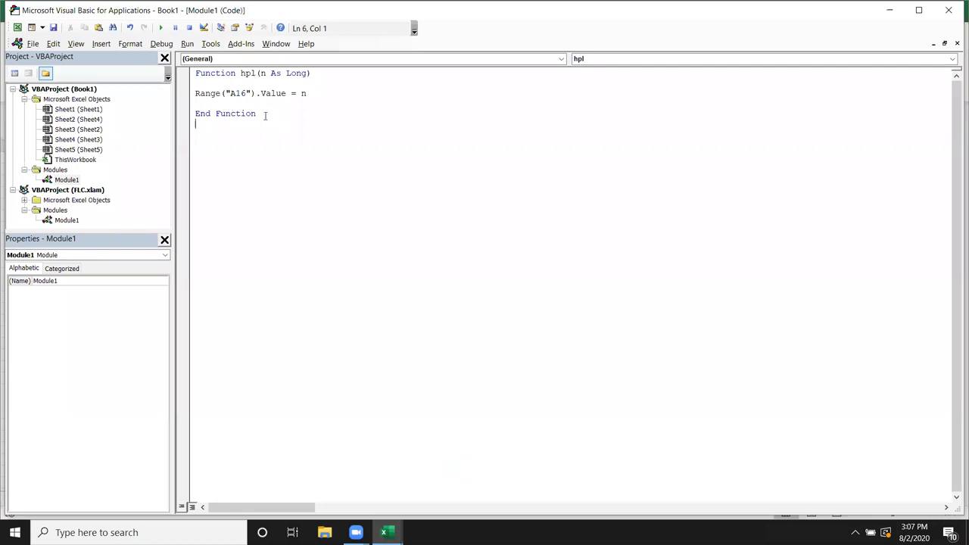
Select the Range("A16").Value = n line in the hpl code, then return to Excel.
left_click_drag(265, 115, 170, 69)
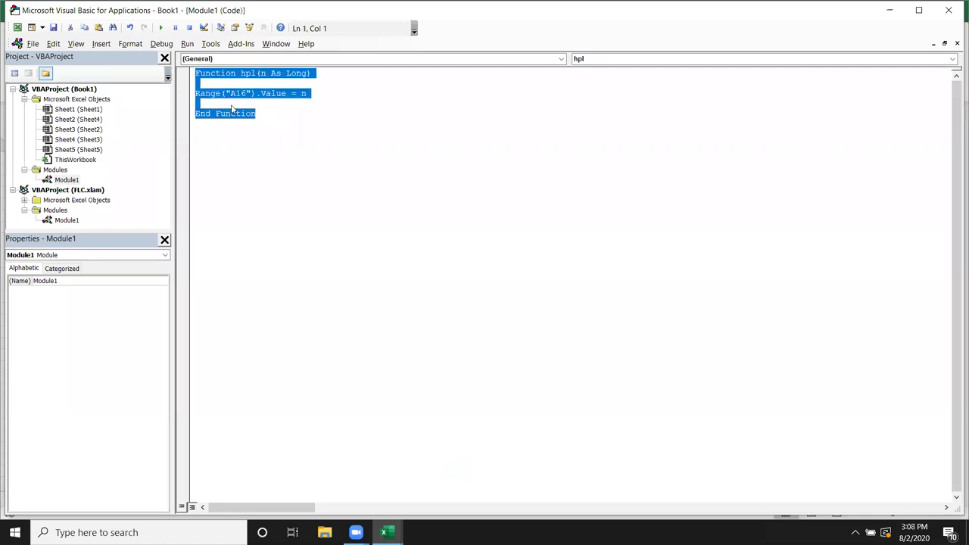
left_click(260, 113)
left_click_drag(325, 96, 194, 92)
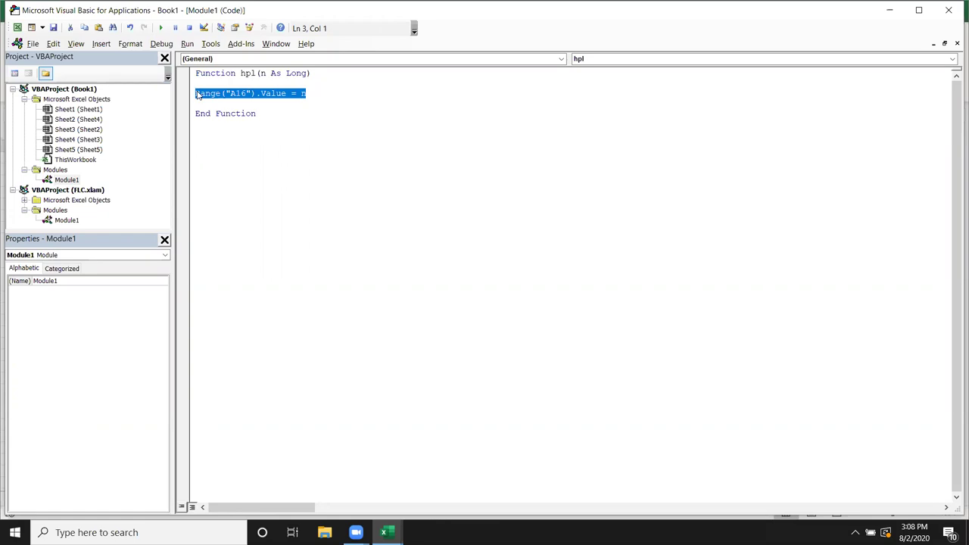
key("alt+F11")
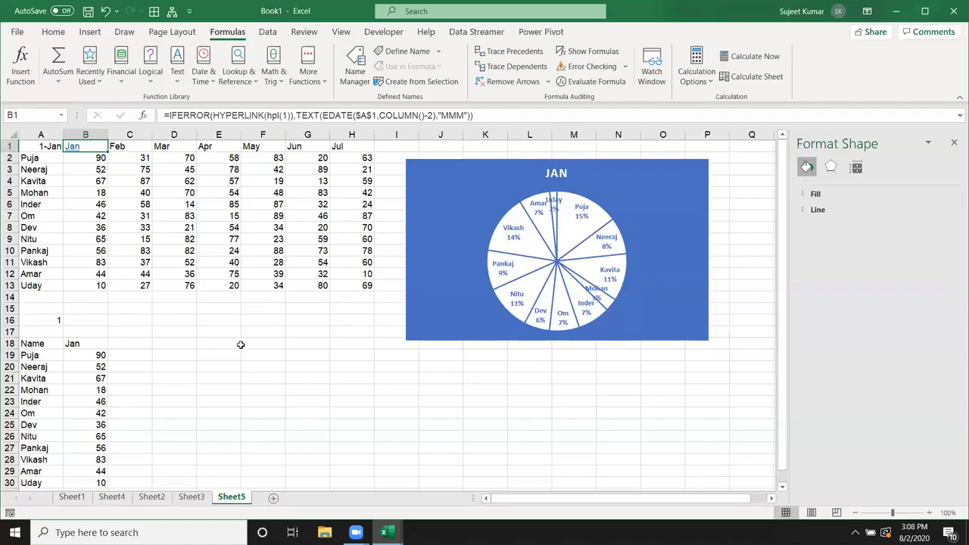
left_click(240, 345)
type("=vl")
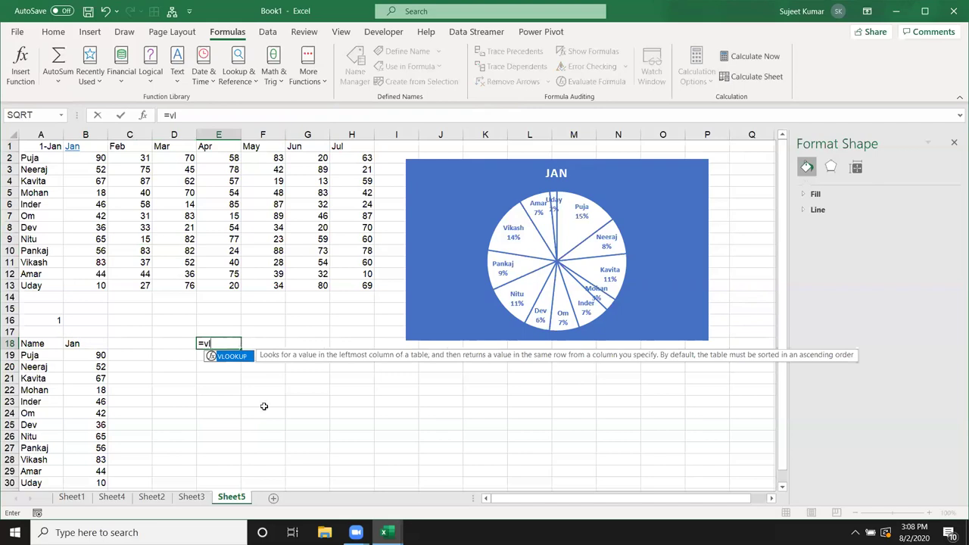
key("Escape")
key("Up")
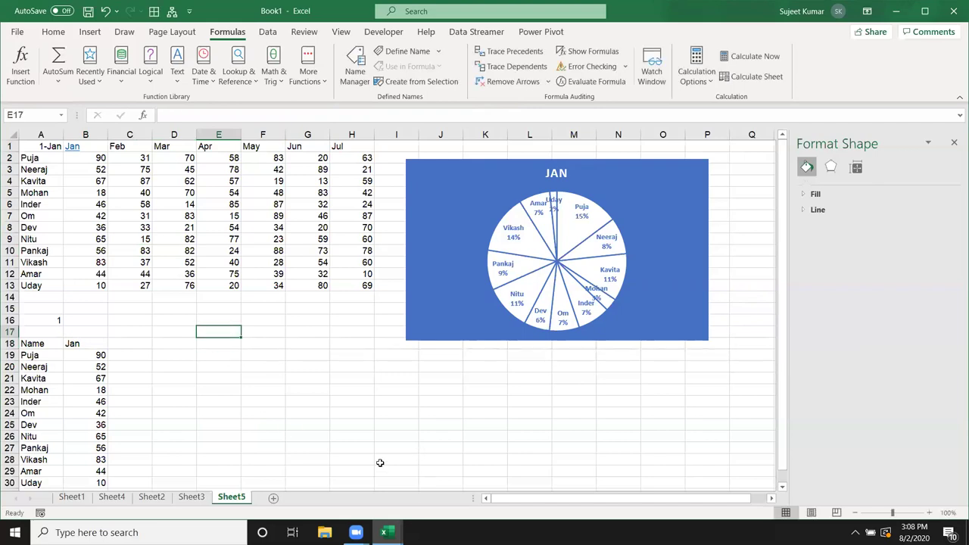
key("Up")
key("Up")
key("Up")
key("Left")
key("Left")
key("Left")
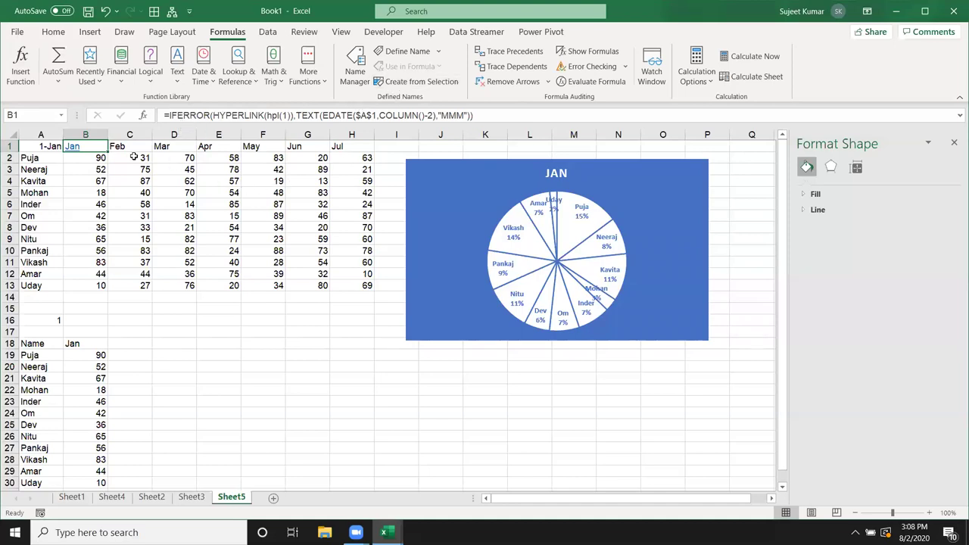
Copy B1's formula across to H1, set C1 to hpl(2), and edit the Mar header's argument.
left_click_drag(108, 151, 356, 154)
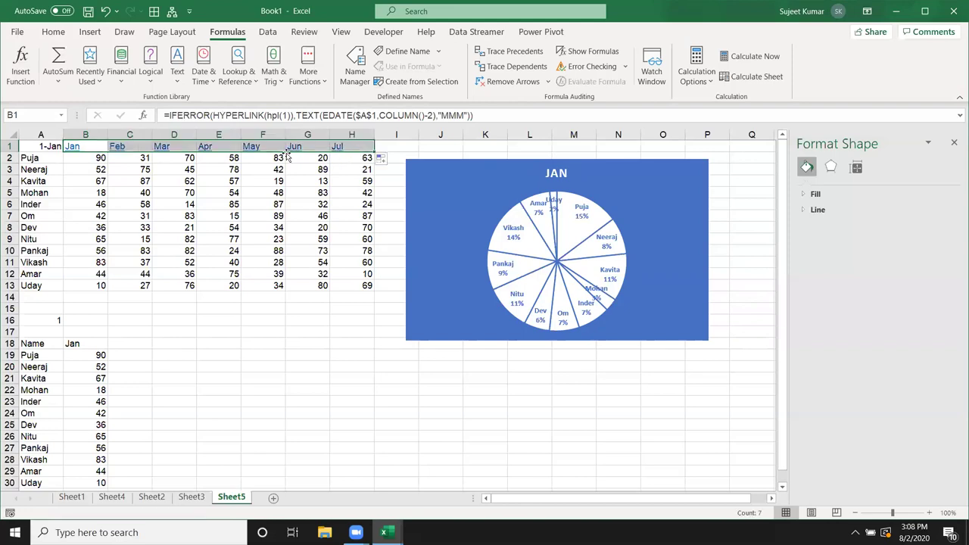
key("Right")
left_click(288, 114)
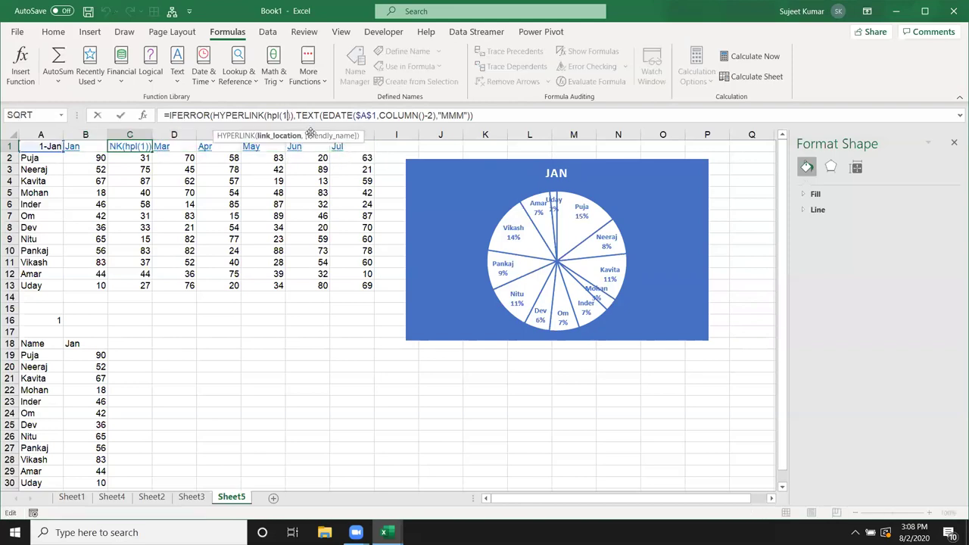
key("BackSpace")
type("2")
key("ctrl+Return")
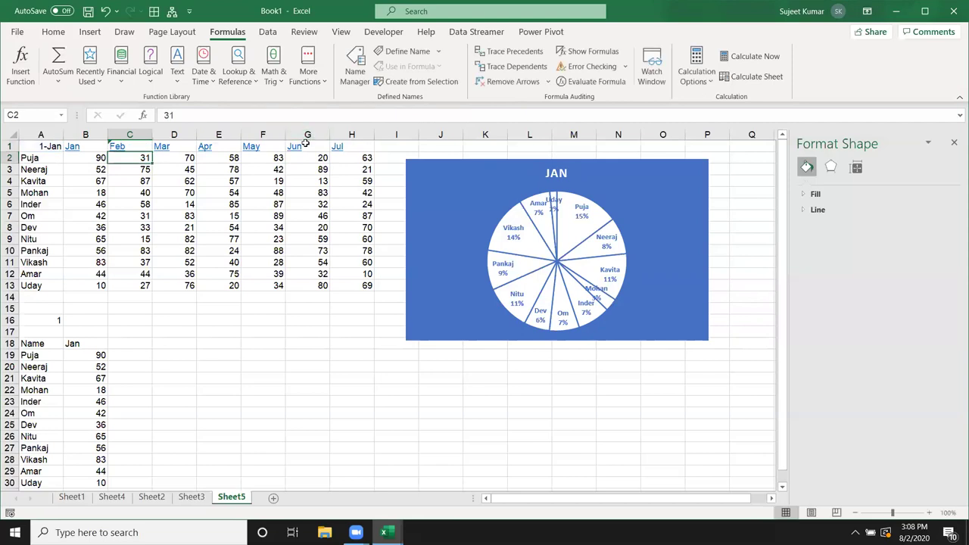
key("Right")
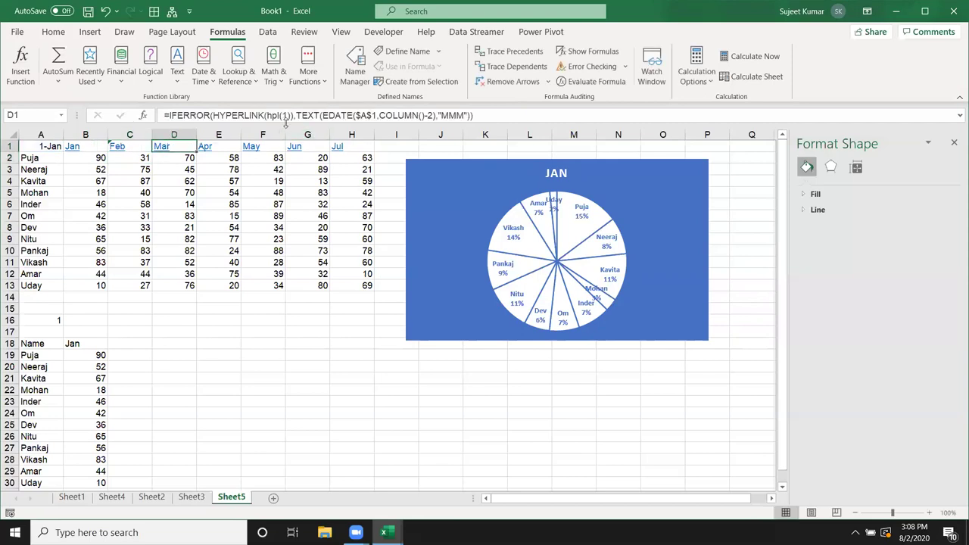
left_click(286, 115)
key("BackSpace")
type("1")
key("ctrl+Return")
Re-enter the Apr and May header formulas.
key("Right")
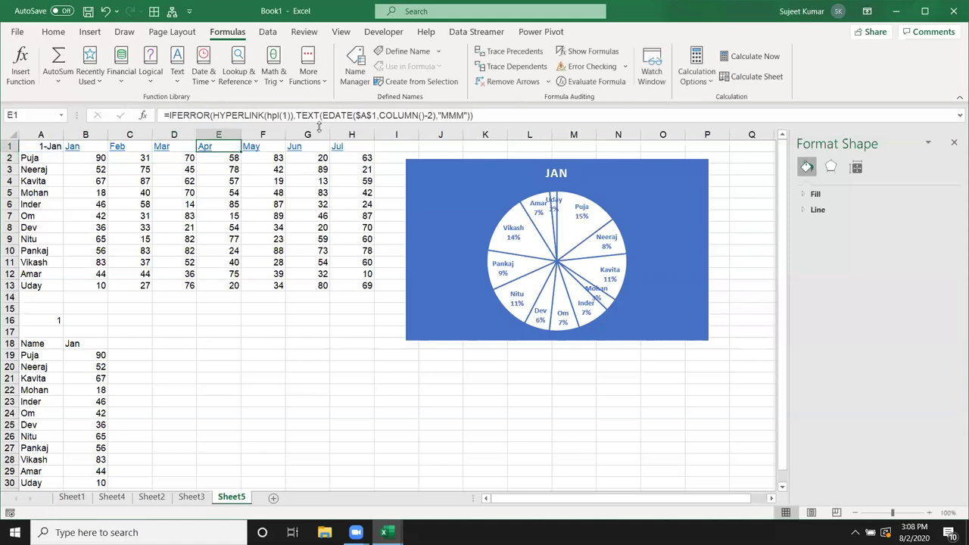
left_click(287, 115)
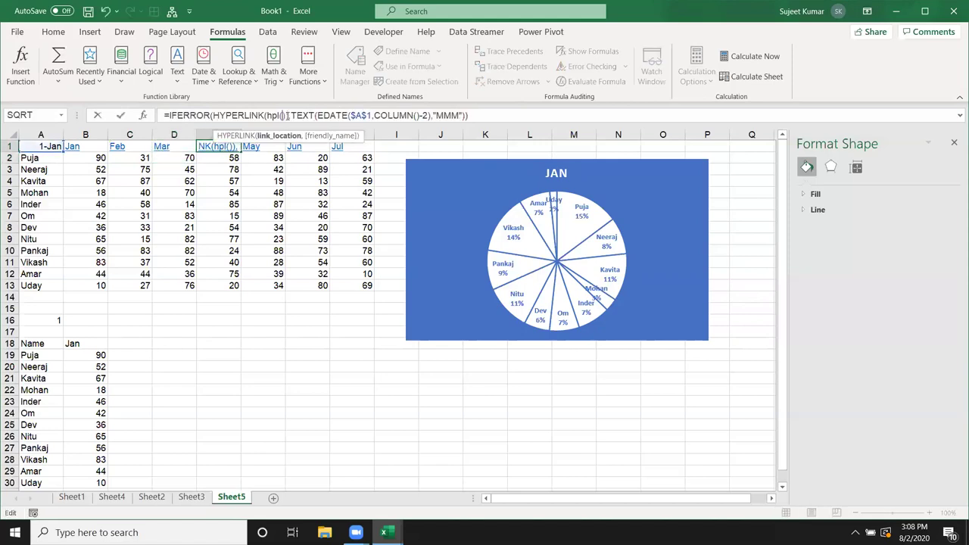
key("Return")
key("Up")
key("Right")
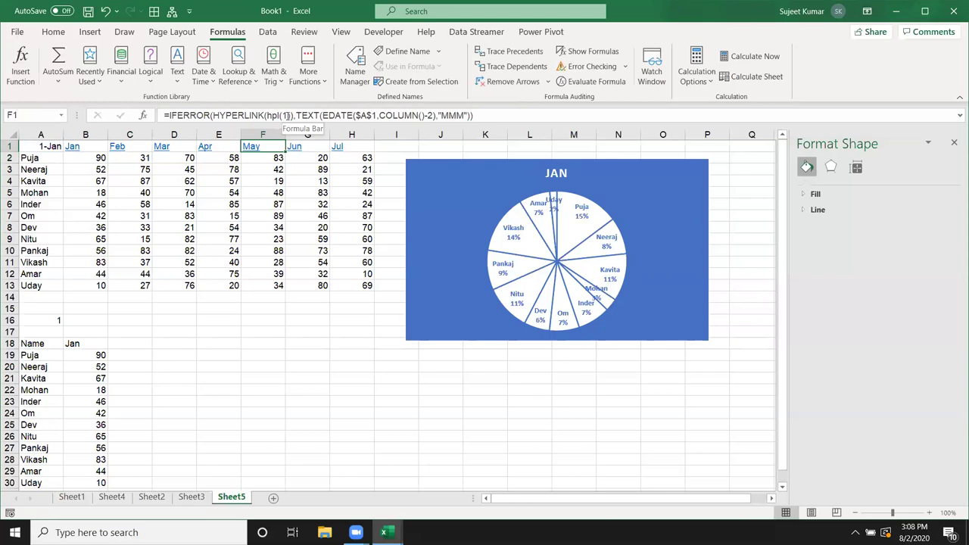
left_click(288, 116)
key("Return")
key("Up")
key("Right")
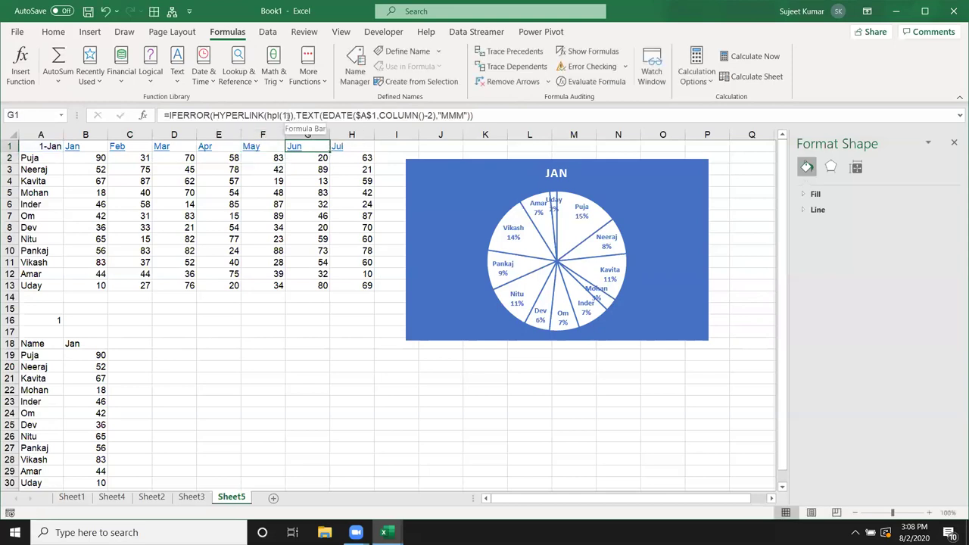
Set the Jun header to hpl(6) and the Jul header to hpl(7).
left_click(288, 115)
key("BackSpace")
type("6")
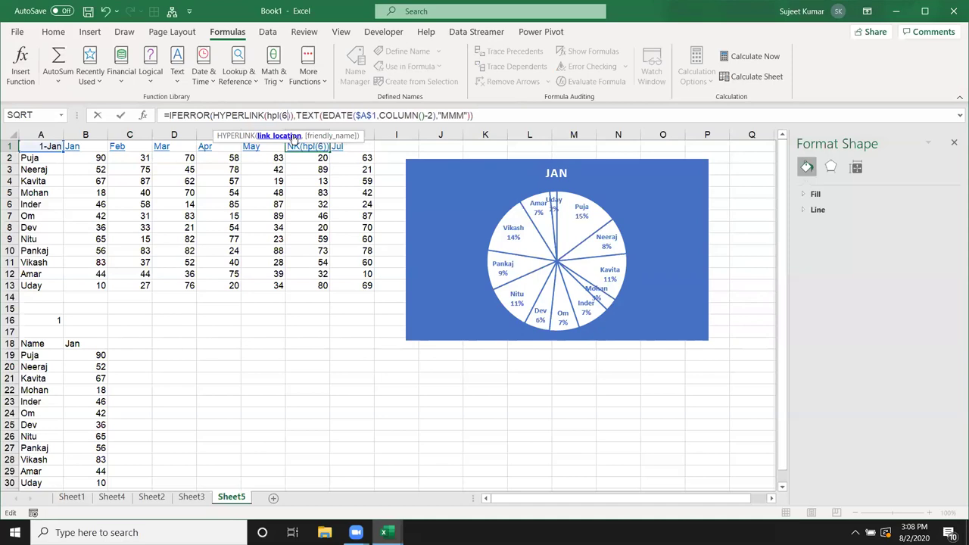
key("ctrl+Return")
key("shift+Right")
key("Right")
key("F2")
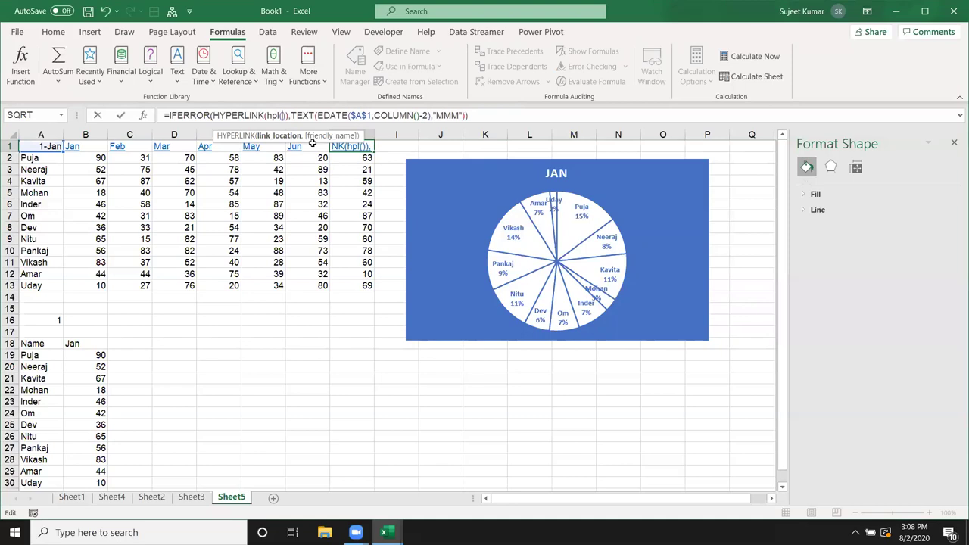
key("Return")
left_click(308, 204)
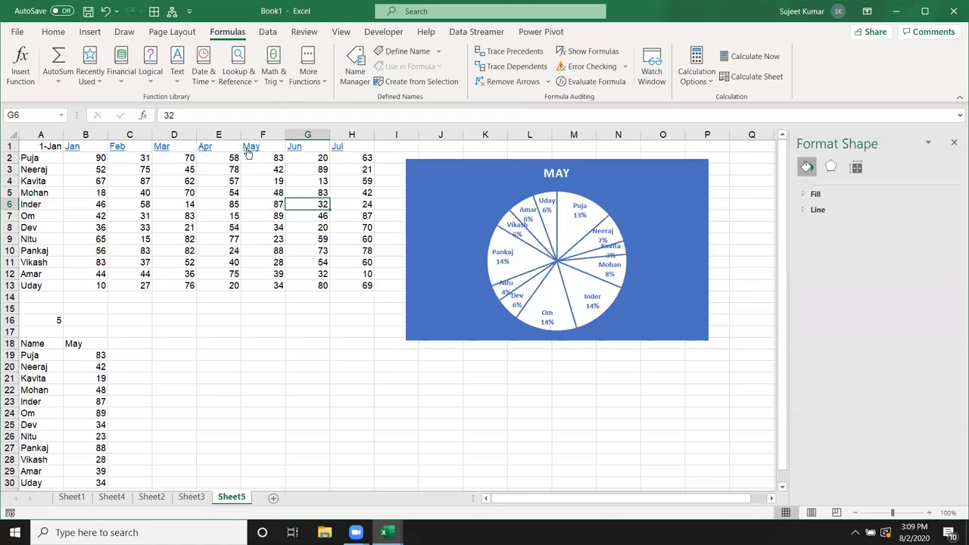
mouse_move(337, 146)
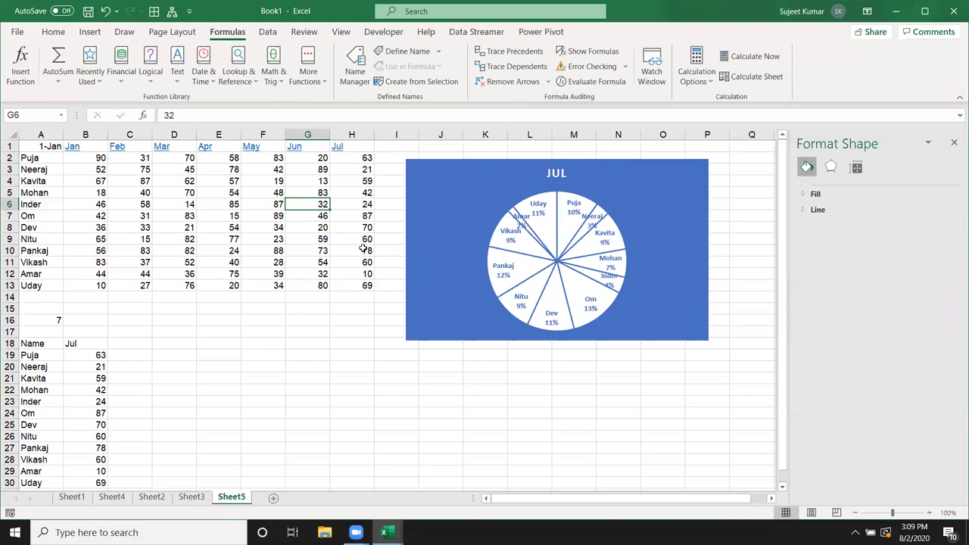
Move the JUL pie chart over column A and stretch it to column I and row 26.
left_click(353, 402)
left_click_drag(444, 217, 35, 180)
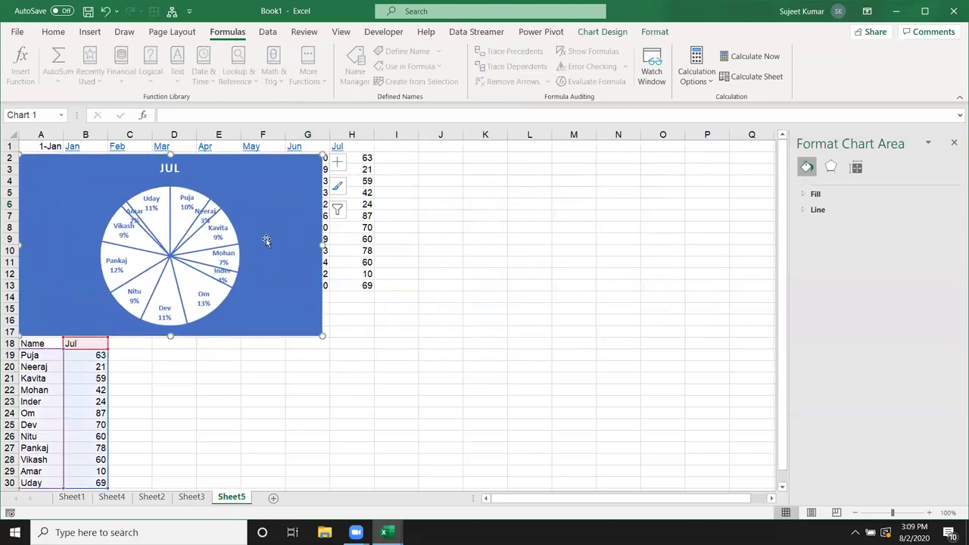
left_click_drag(323, 245, 395, 245)
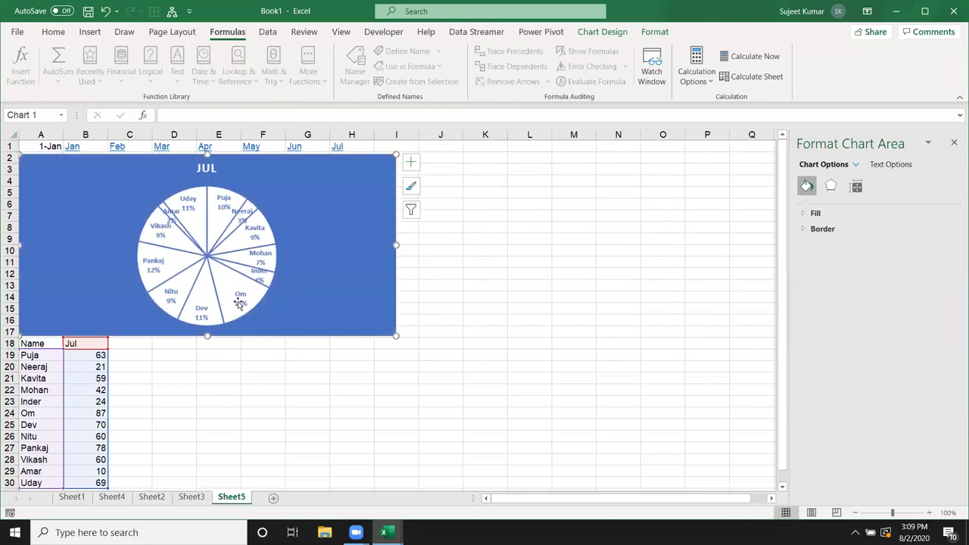
left_click_drag(206, 336, 208, 445)
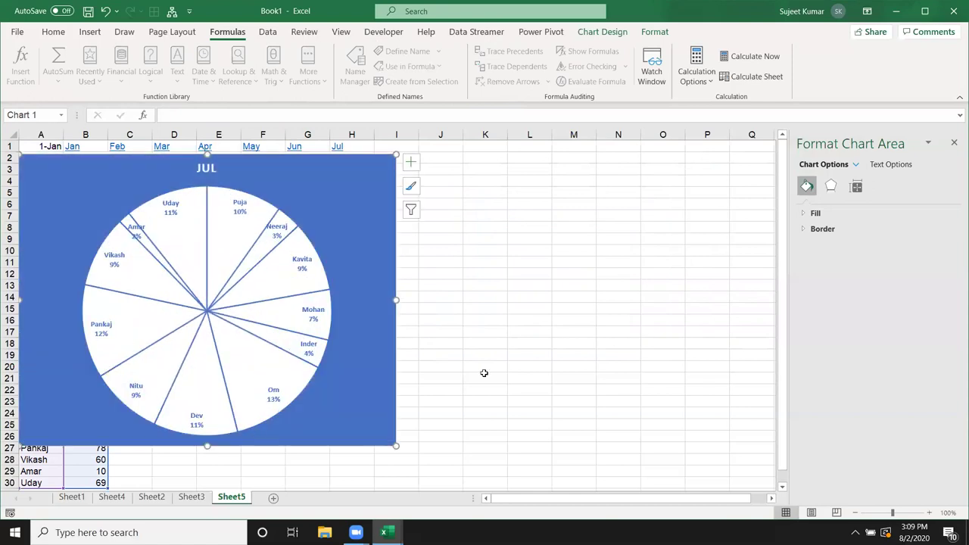
left_click(566, 368)
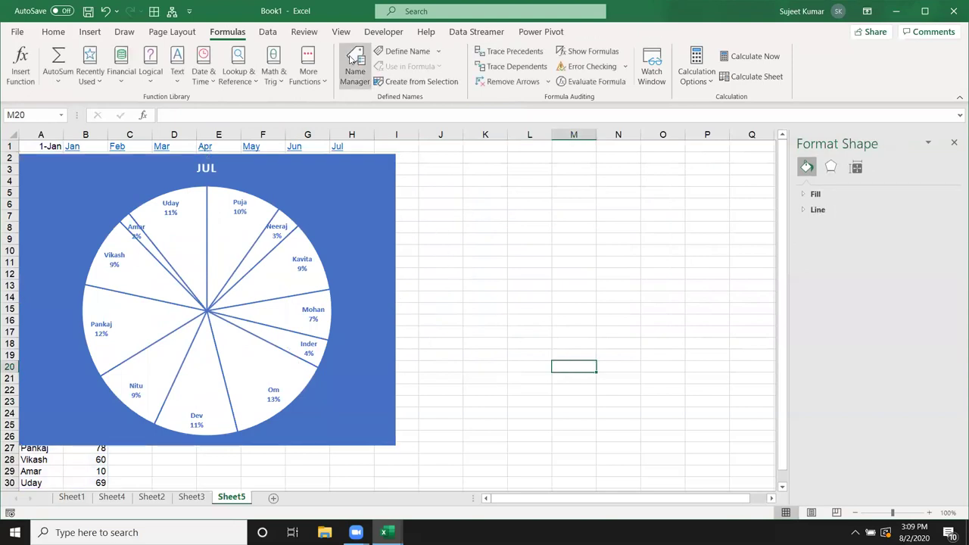
Hide the sheet's gridlines from the Page Layout options.
left_click(172, 32)
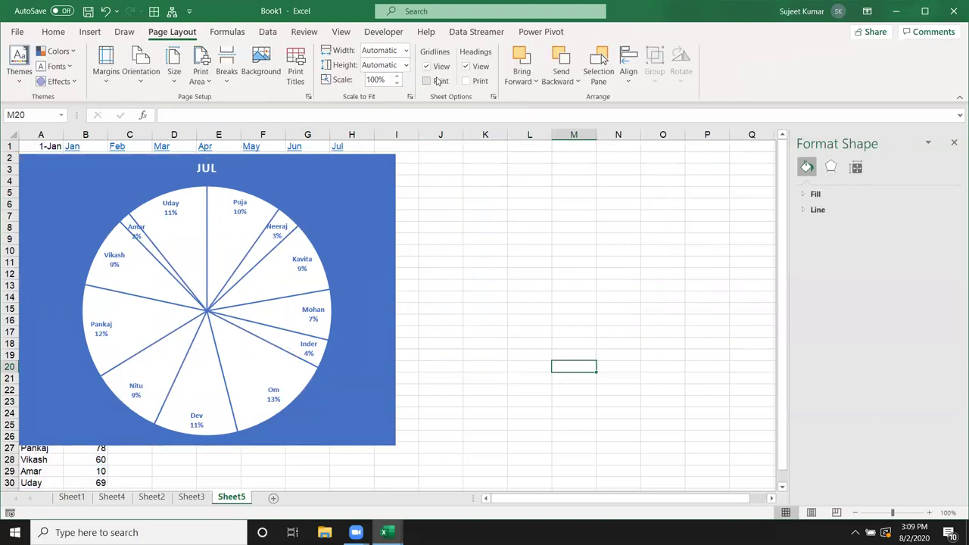
left_click(436, 68)
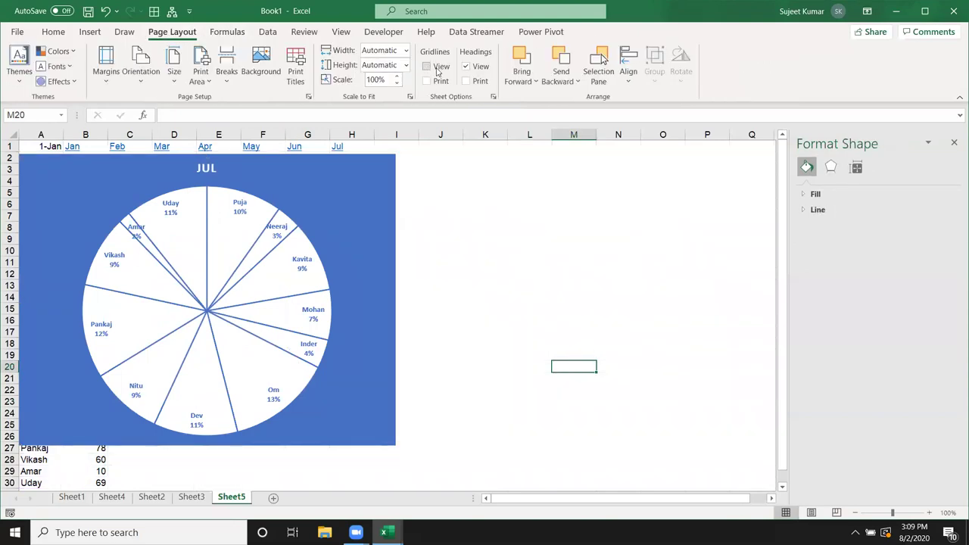
left_click(502, 170)
Select the month header cells B1 through H1.
key("Up")
key("Left")
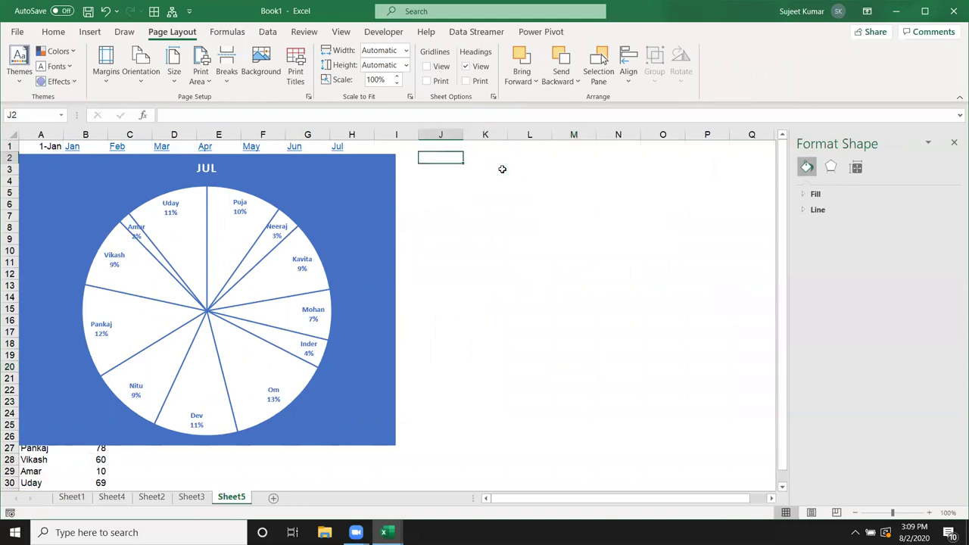
key("Left")
key("Left")
key("Up")
key("shift+Left")
key("shift+Left")
key("shift+Left")
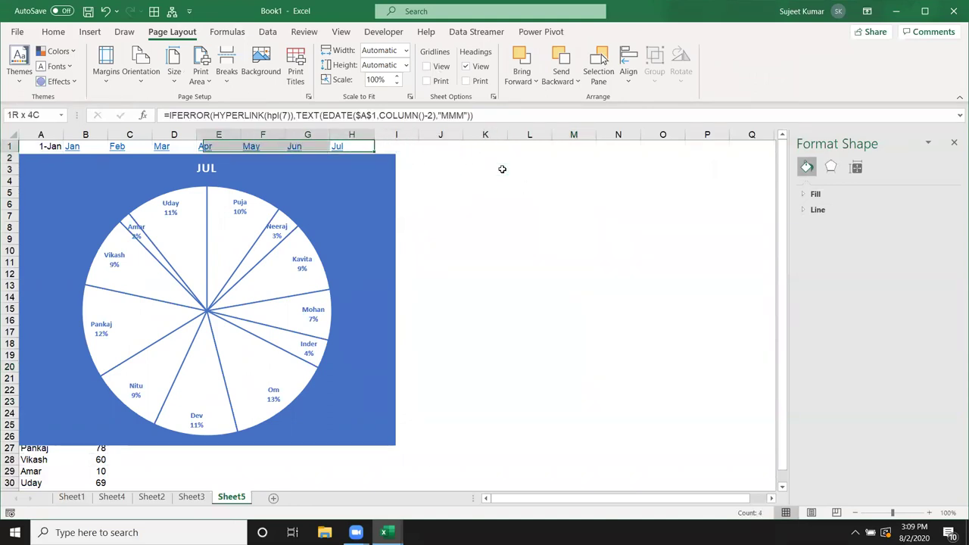
key("shift+Left")
key("shift+Left")
key("shift+Left")
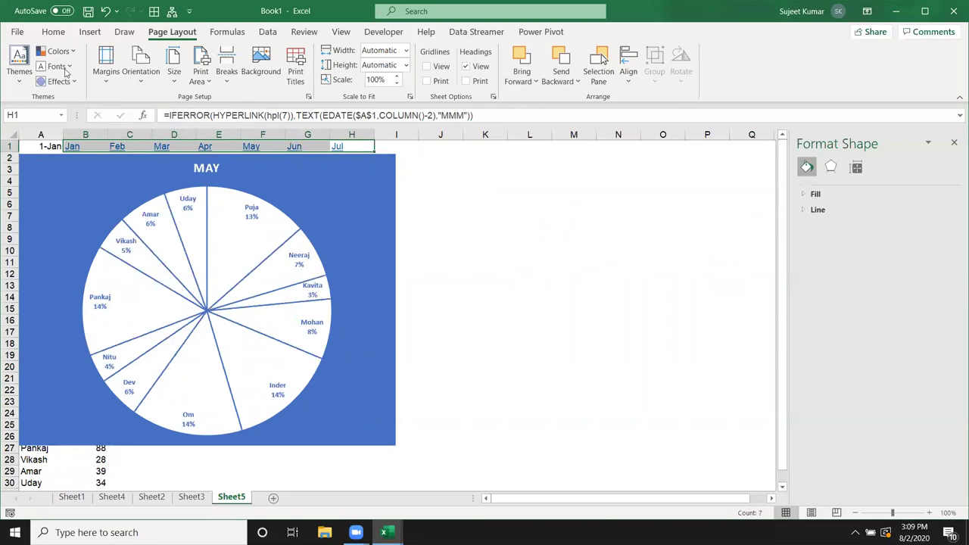
Fill the B1:H1 header row with Blue, Accent 1, Darker 25%.
left_click(55, 33)
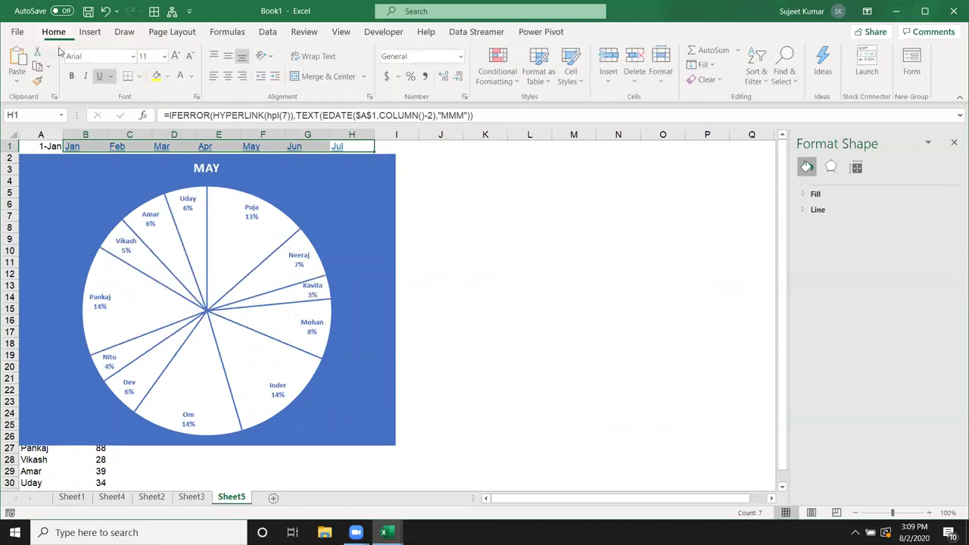
left_click(169, 75)
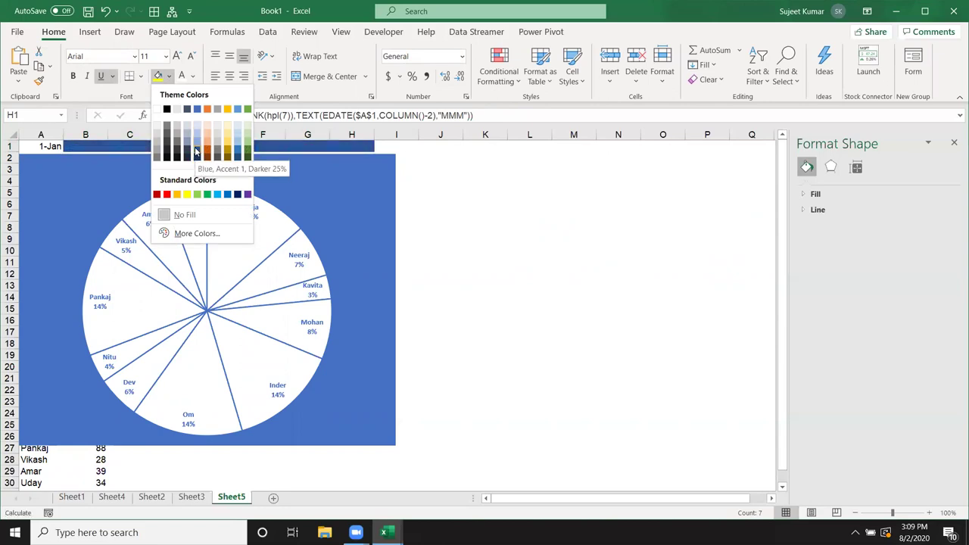
left_click(196, 151)
left_click(182, 79)
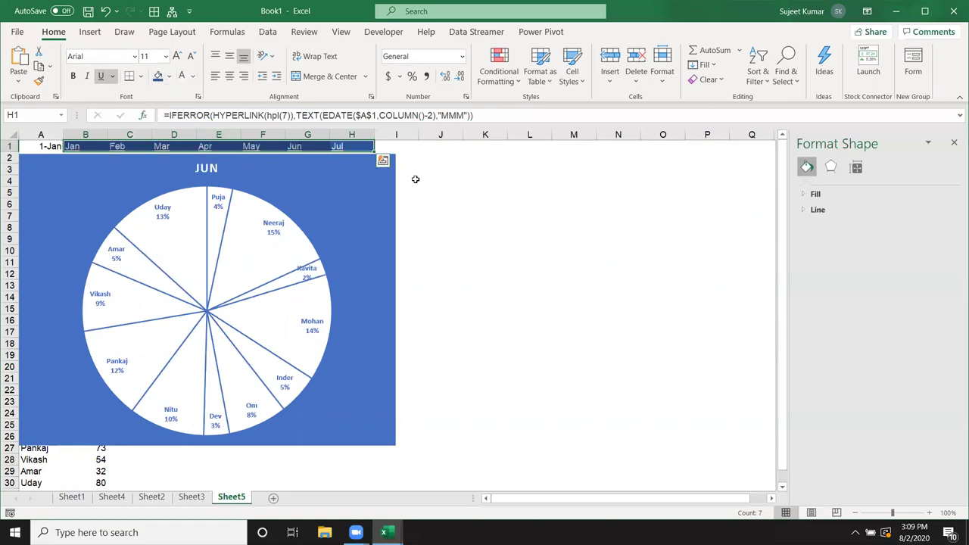
Nudge the pie chart slightly to reposition it.
left_click(428, 192)
left_click(379, 200)
left_click_drag(378, 199, 382, 202)
left_click(534, 204)
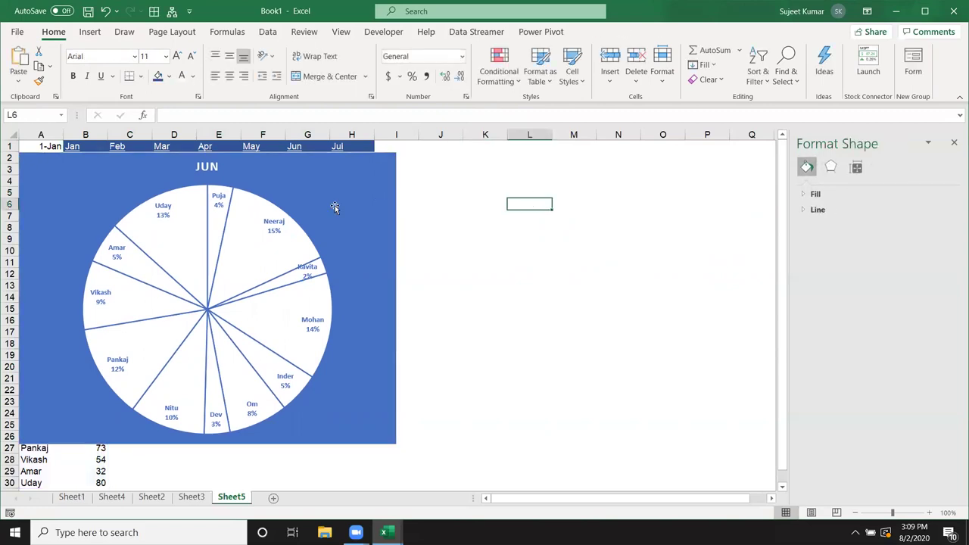
Set the pie chart's border to No line and shift it slightly right and down.
left_click(364, 209)
left_click(817, 228)
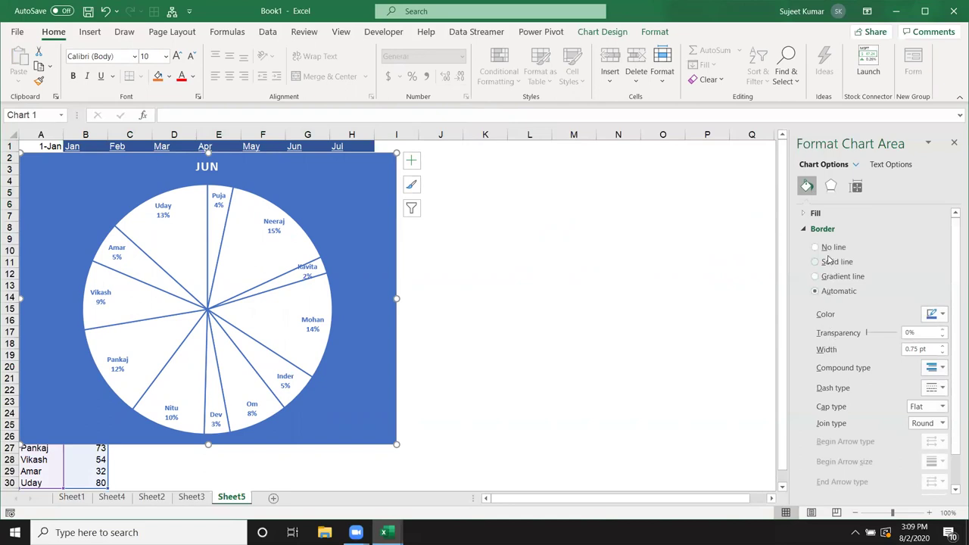
left_click(826, 248)
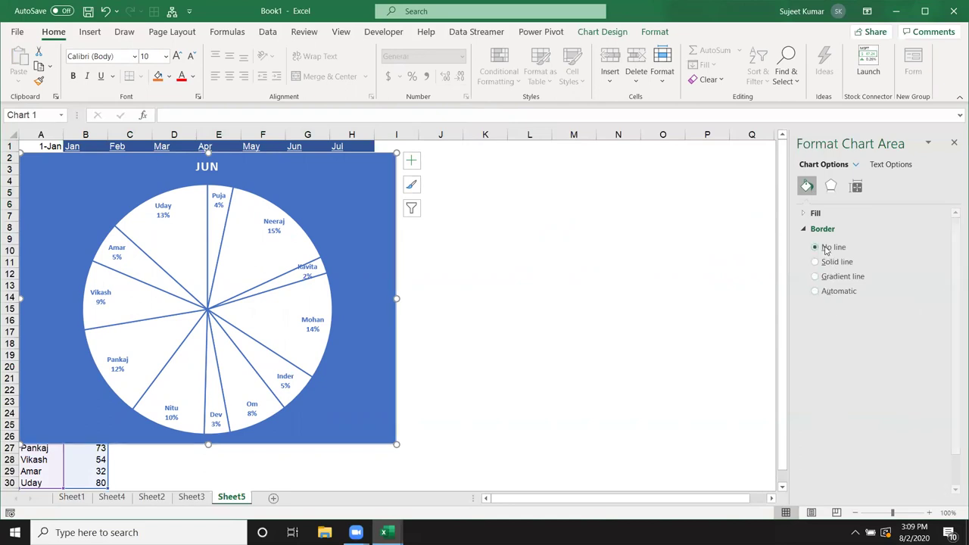
left_click(573, 262)
left_click_drag(384, 257, 391, 256)
Drag the pie chart's left edge slightly outward to widen it, leaving it showing APR data.
left_click(462, 259)
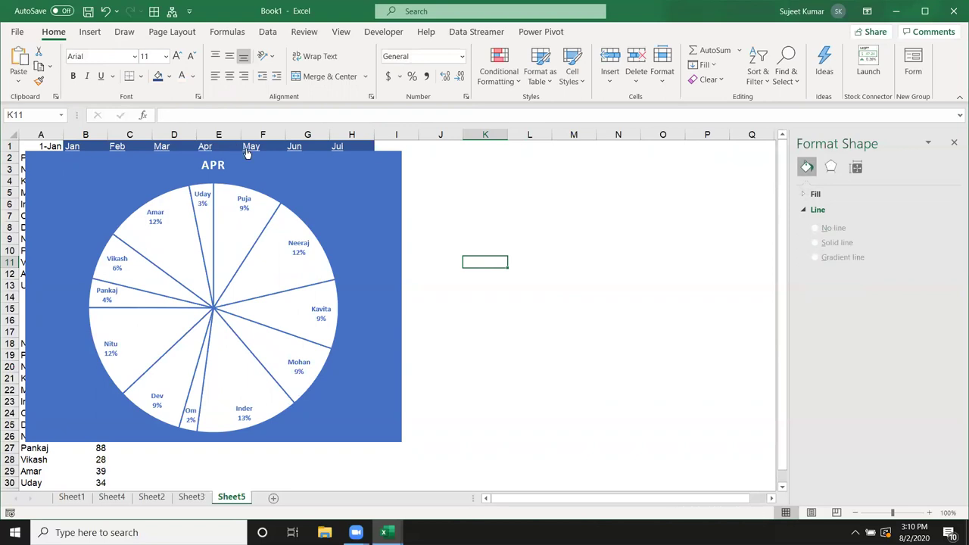
mouse_move(72, 146)
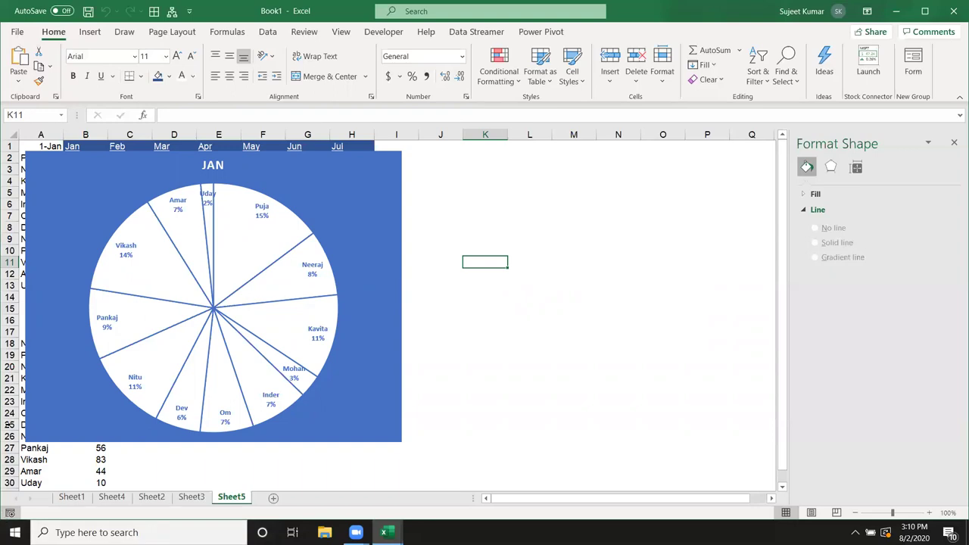
left_click(27, 304)
left_click_drag(24, 298, 19, 298)
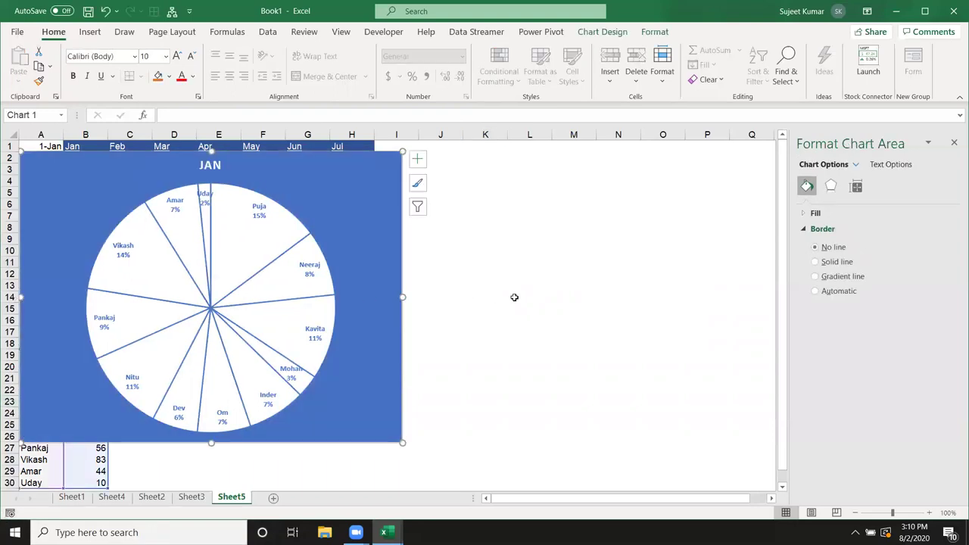
left_click(514, 297)
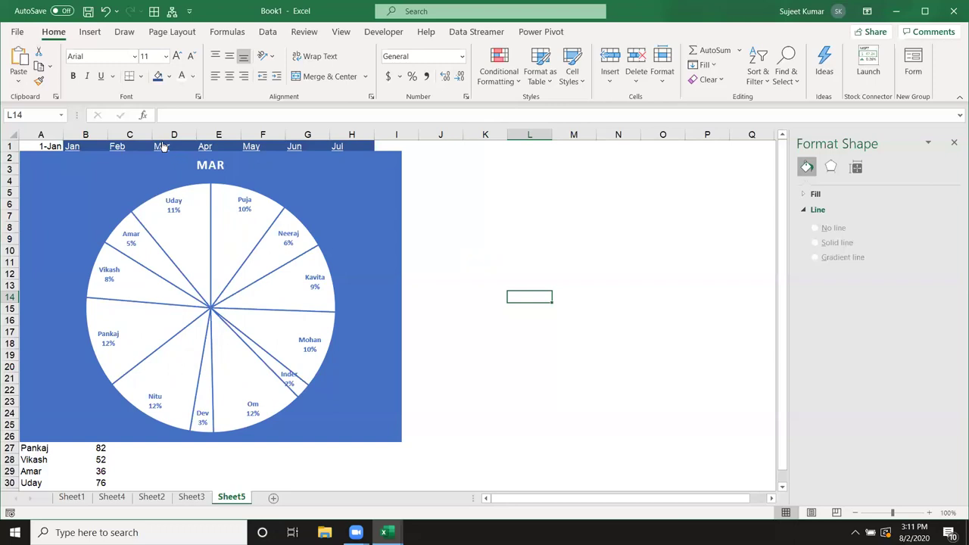
mouse_move(205, 146)
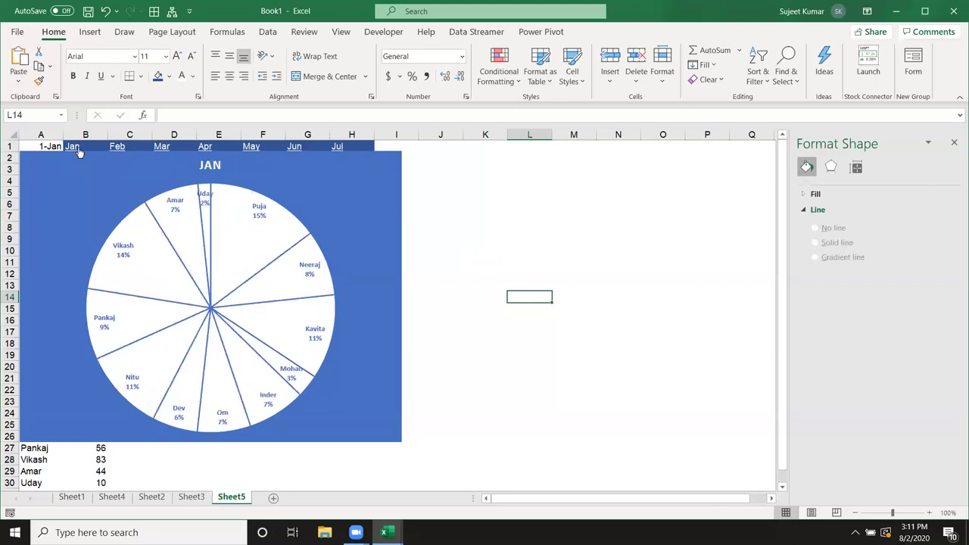
mouse_move(117, 146)
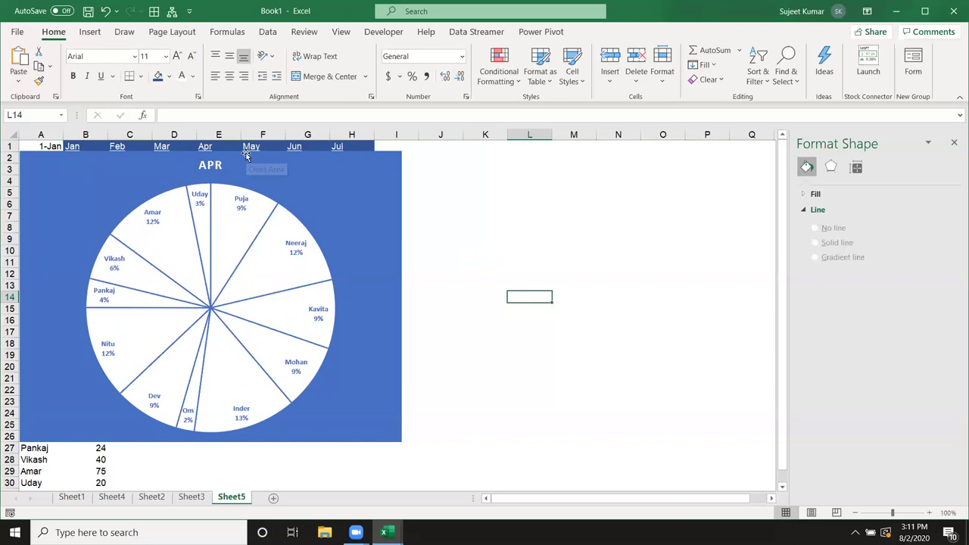
left_click(370, 397)
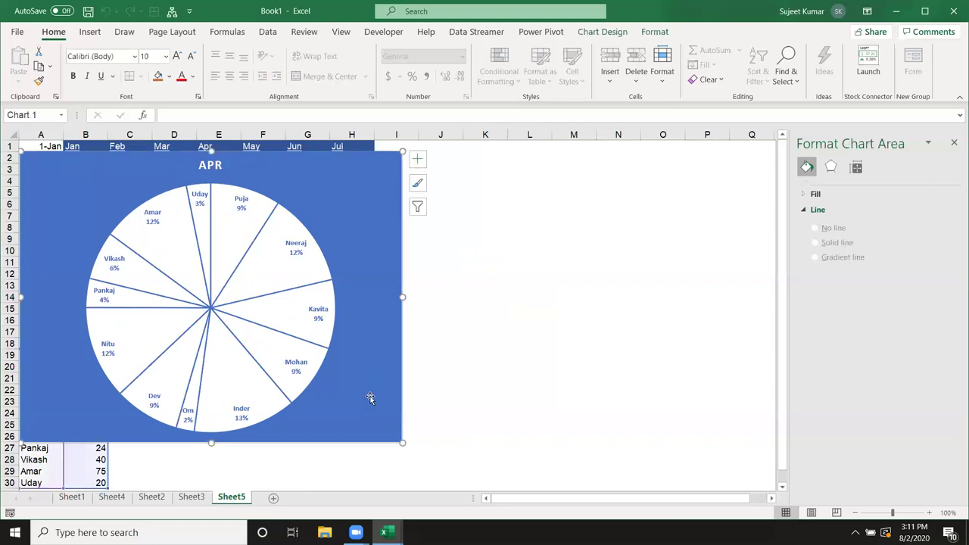